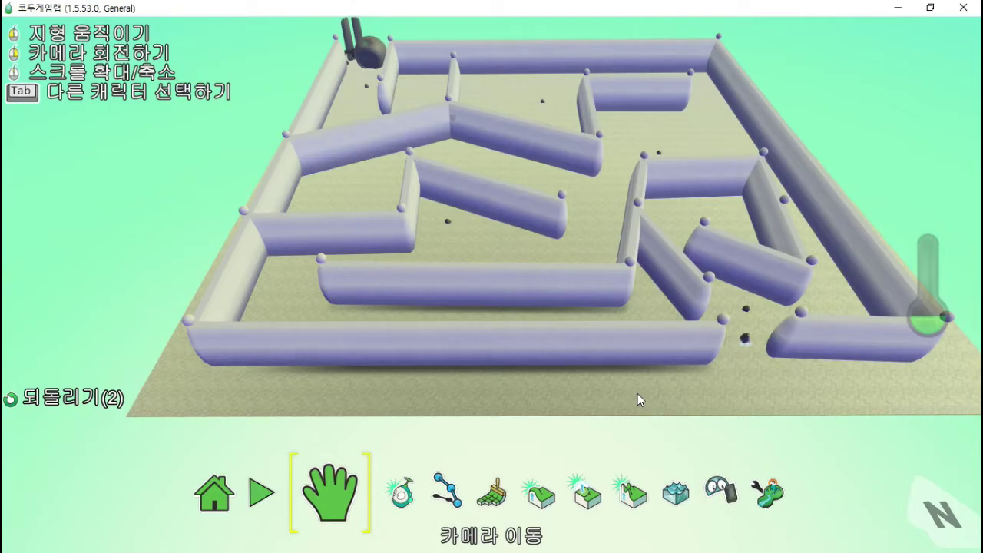
key(Escape)
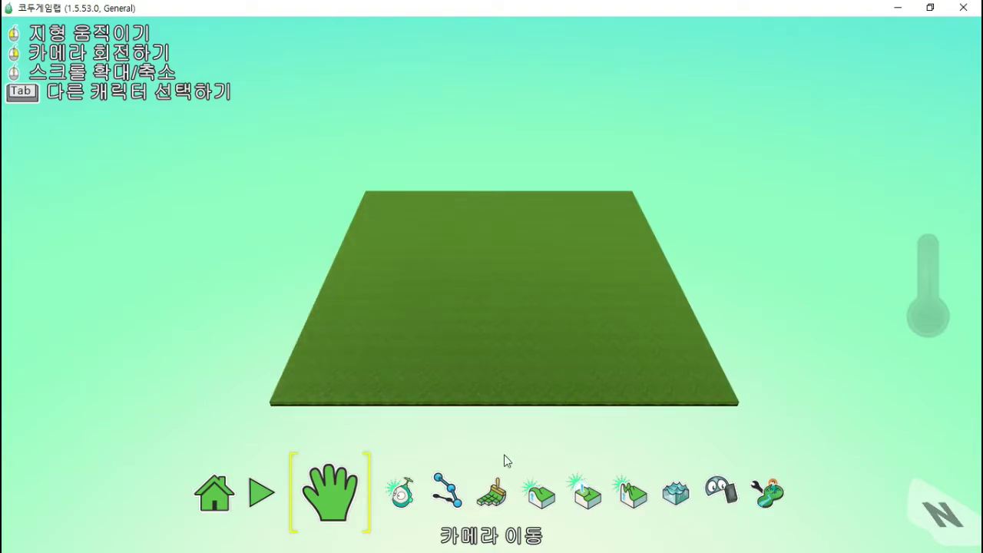
Paint a gravel-textured patch over the front-left part of the green ground with the ground brush.
click(498, 496)
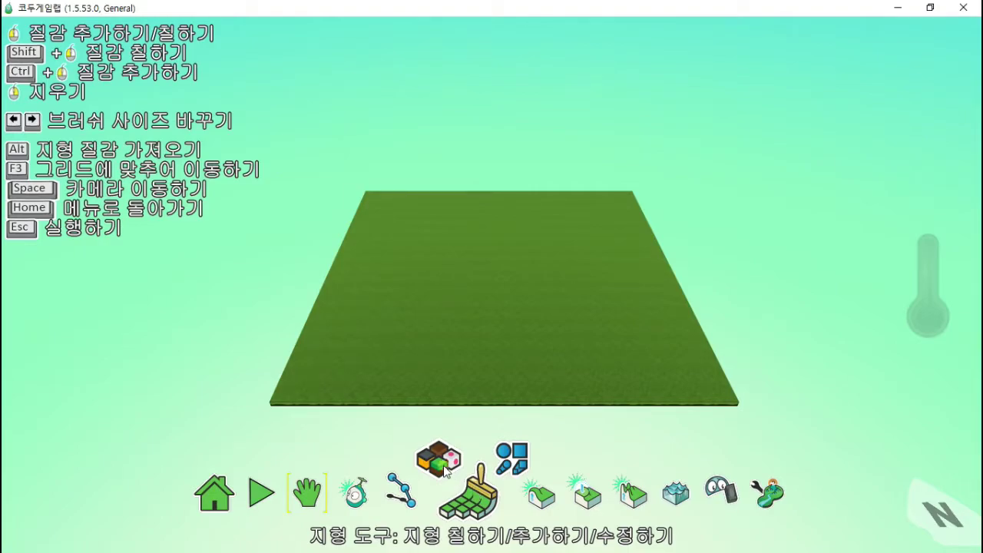
click(333, 328)
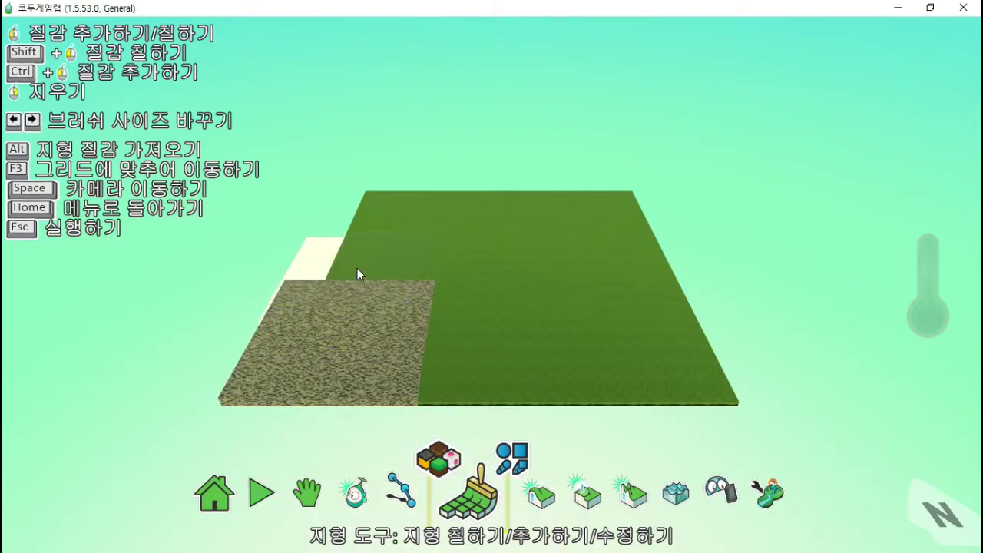
click(359, 275)
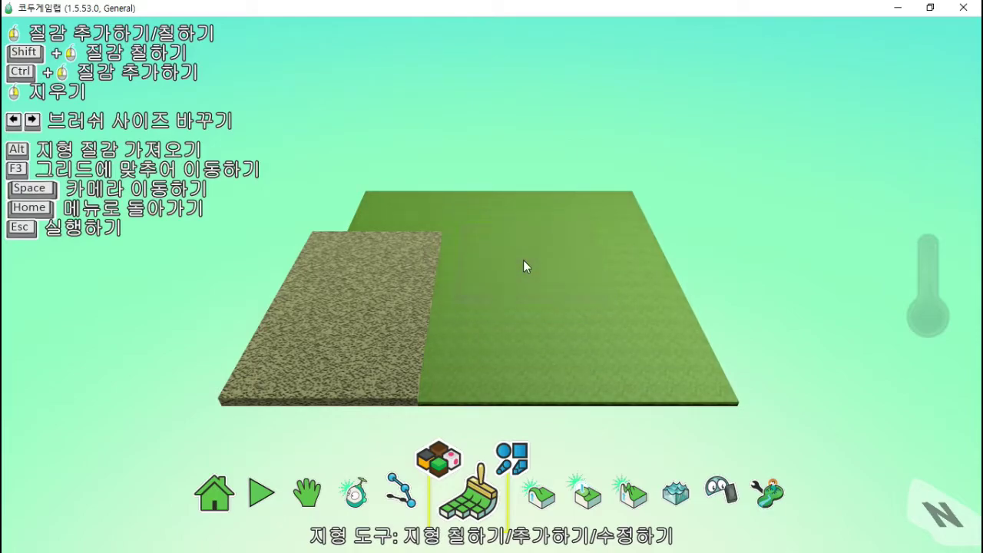
Choose terrain material 27, the beige stone block, for the ground brush.
scroll(523, 260, down, 2)
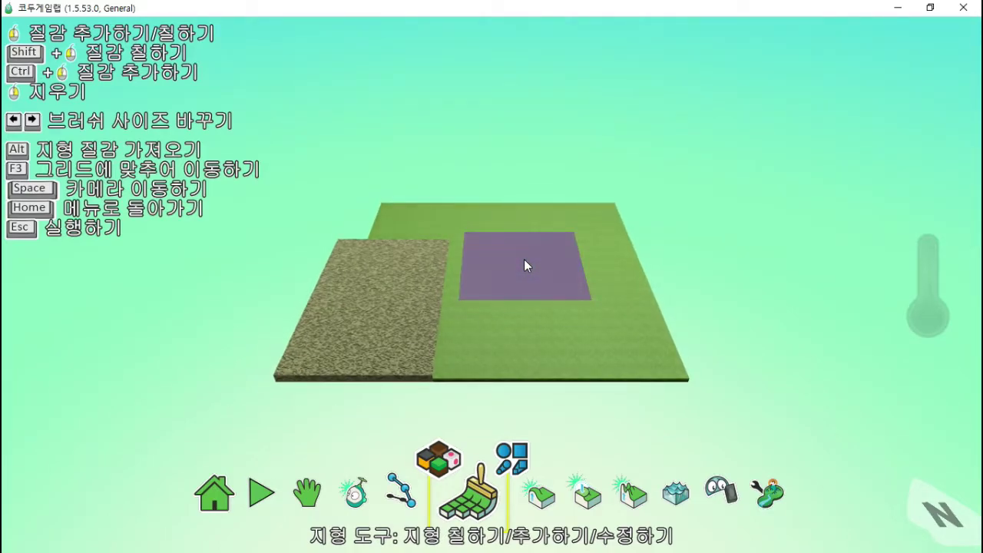
scroll(524, 261, down, 2)
scroll(525, 261, down, 1)
scroll(525, 261, down, 4)
scroll(526, 263, down, 2)
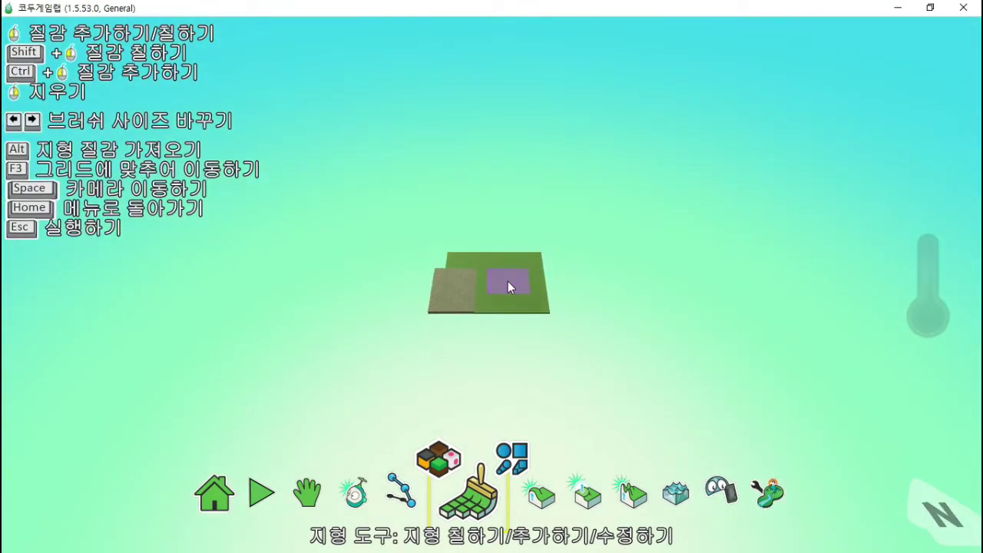
scroll(507, 281, down, 1)
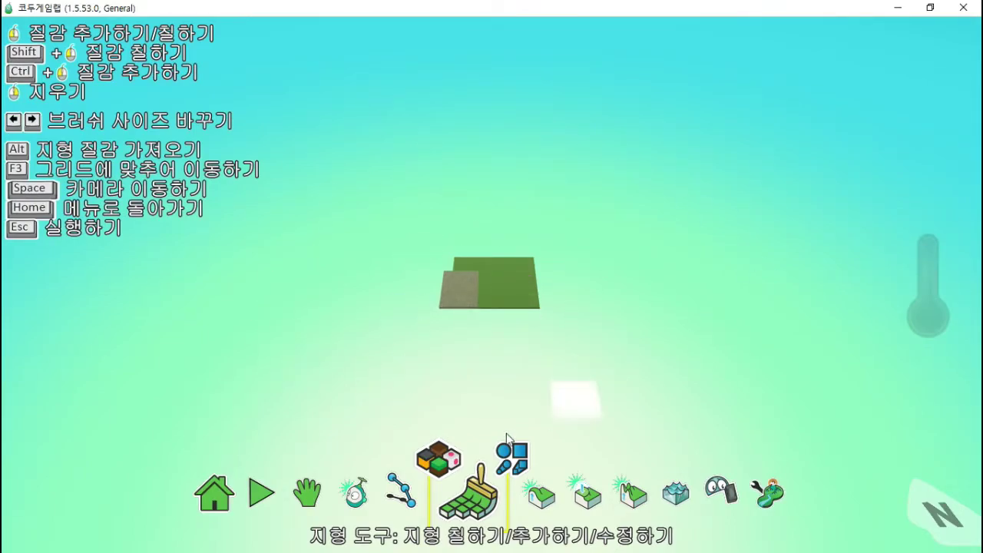
click(454, 467)
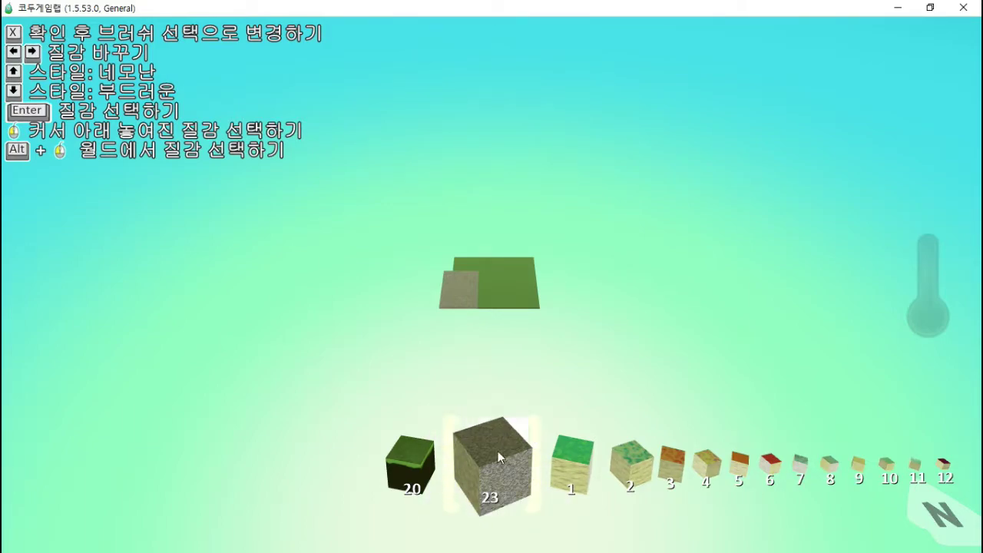
scroll(496, 468, down, 16)
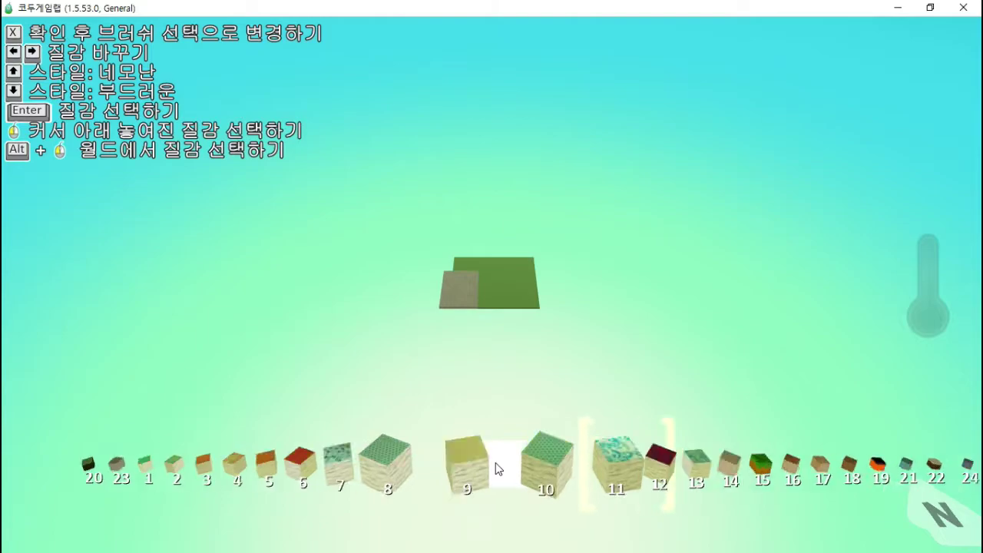
scroll(496, 462, down, 11)
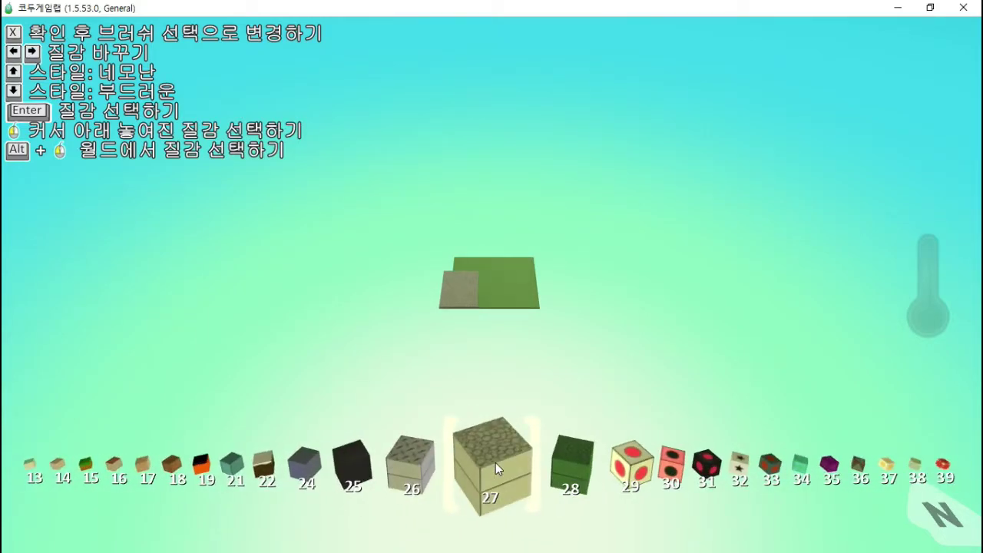
click(495, 463)
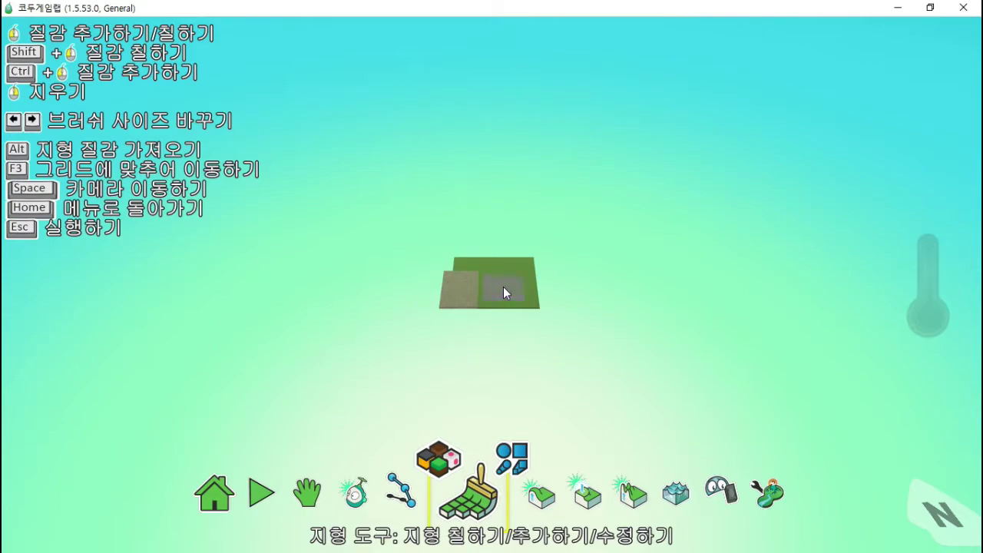
Enlarge the square brush well beyond the existing ground and lay one large square of material 27 over it.
key(Right)
key(Right)
key(Right)
key(Right)
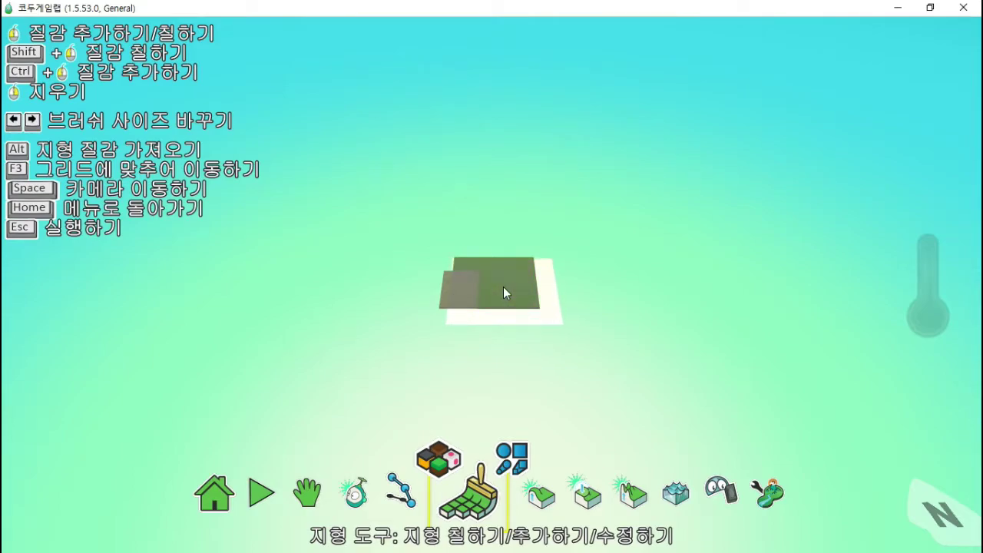
key(Right)
key(Right)
key(Right)
key(Right)
key(Right)
key(Right)
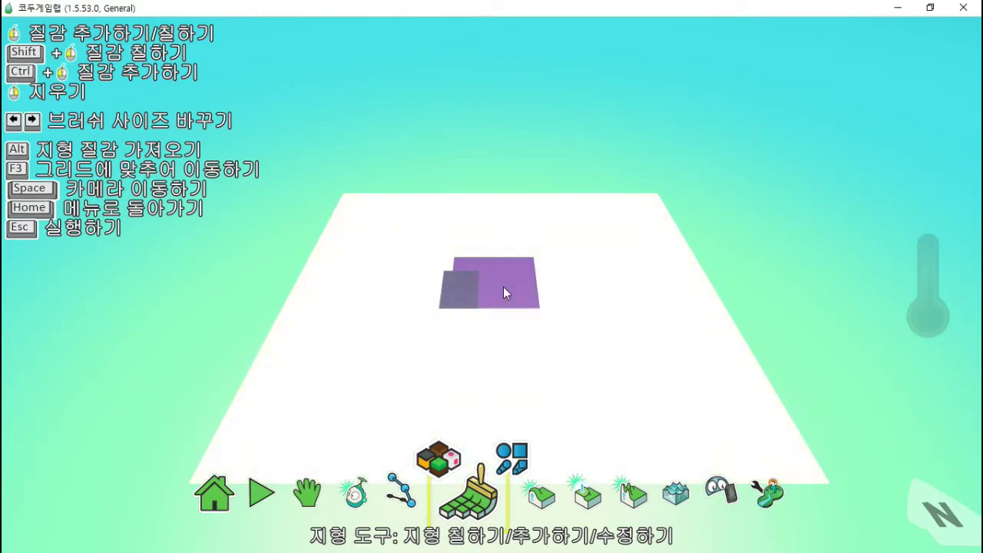
click(505, 293)
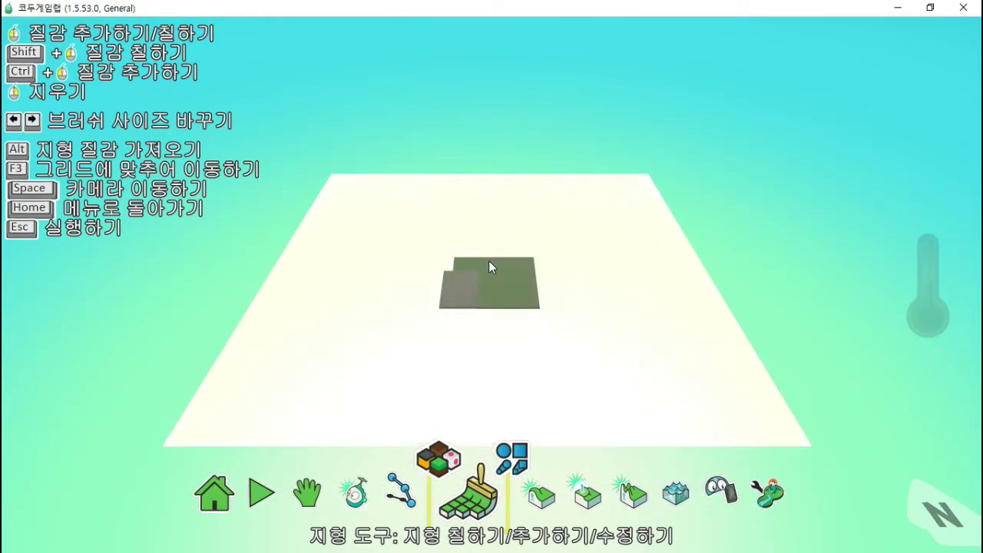
click(489, 260)
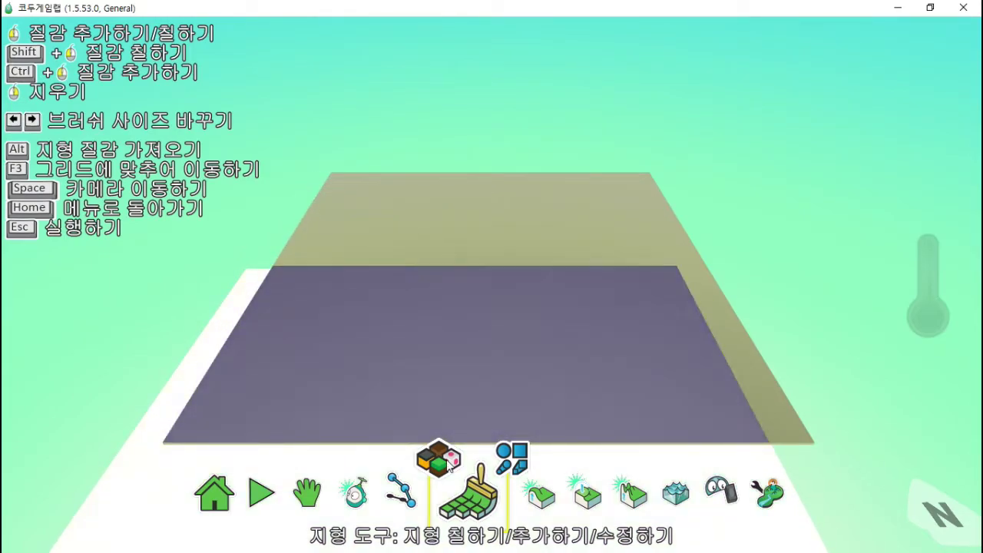
Choose terrain material 32, the beige block with black stars, for the ground brush.
click(449, 458)
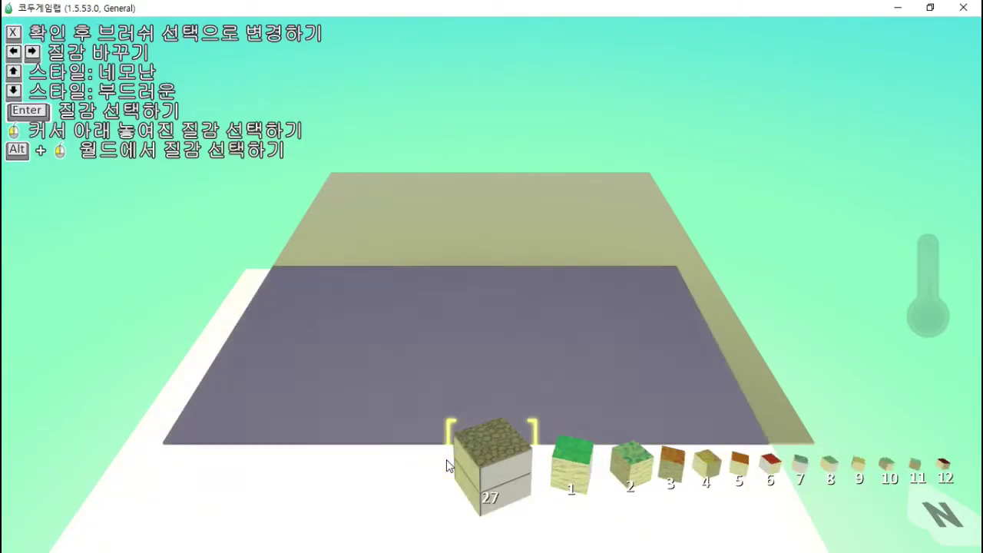
key(Right)
key(Right)
key(Right)
key(Right)
key(Right)
key(Right)
key(Right)
key(Right)
key(Right)
key(Right)
key(Right)
key(Right)
key(Right)
key(Right)
key(Right)
key(Right)
key(Right)
key(Right)
key(Right)
key(Right)
key(Right)
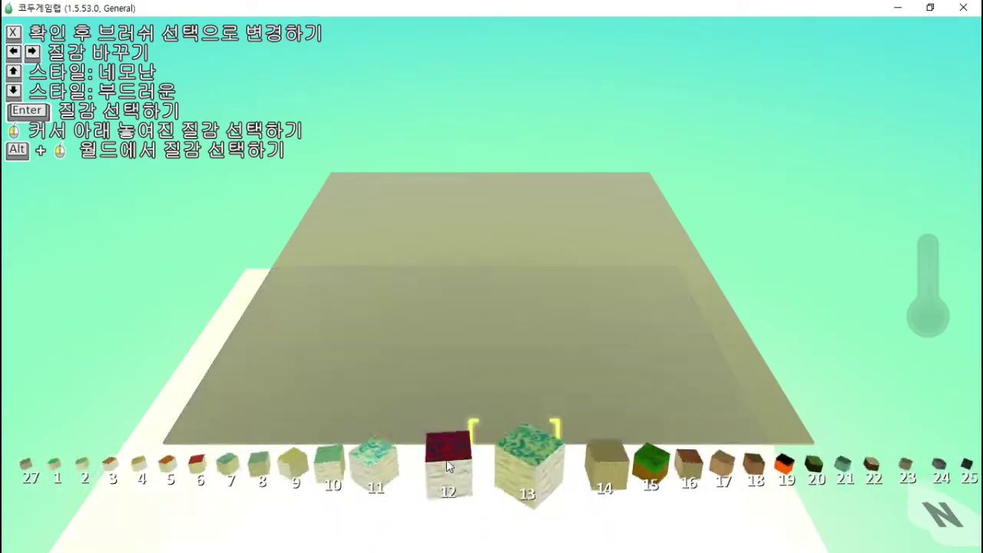
key(Right)
key(Right)
key(Right)
key(Right)
key(Right)
key(Right)
key(Right)
key(Right)
key(Right)
key(Right)
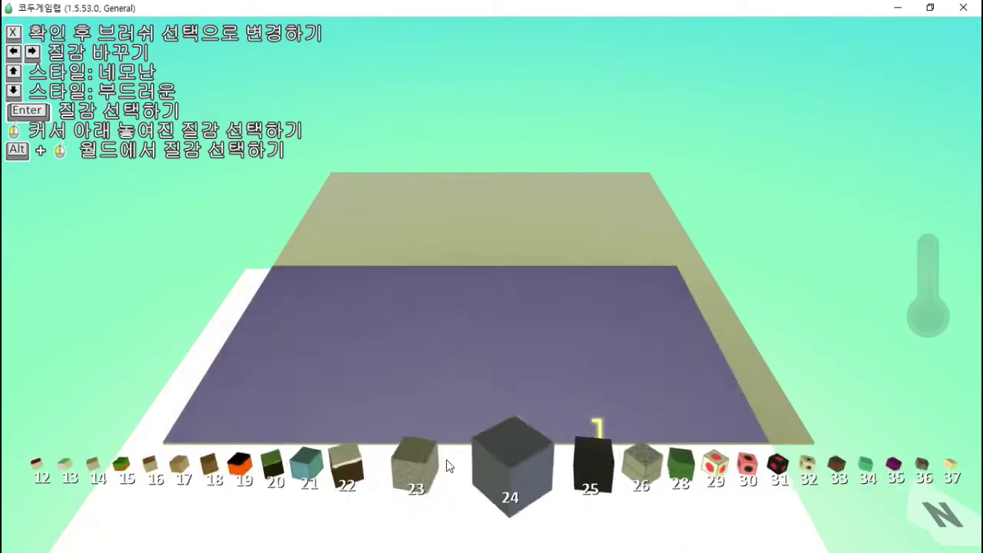
key(Right)
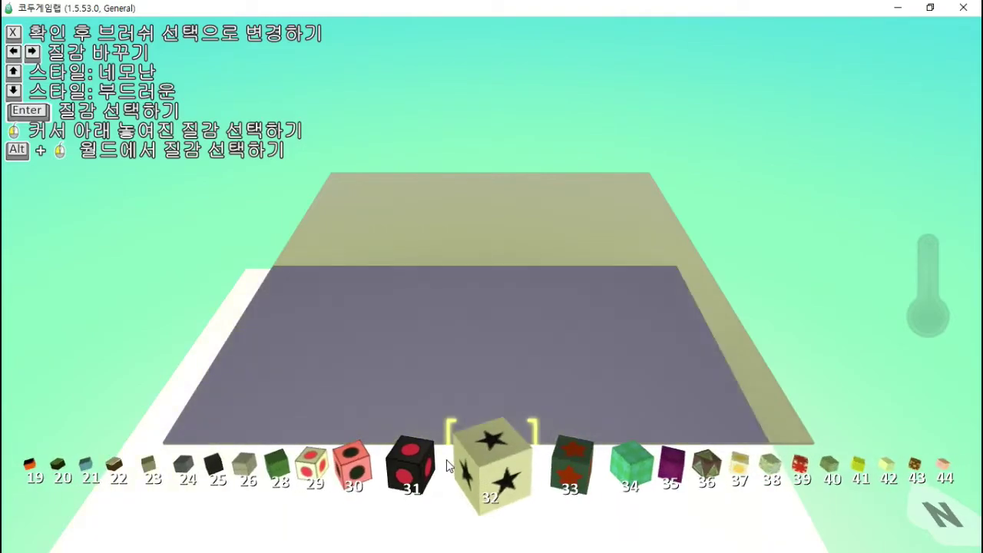
key(Return)
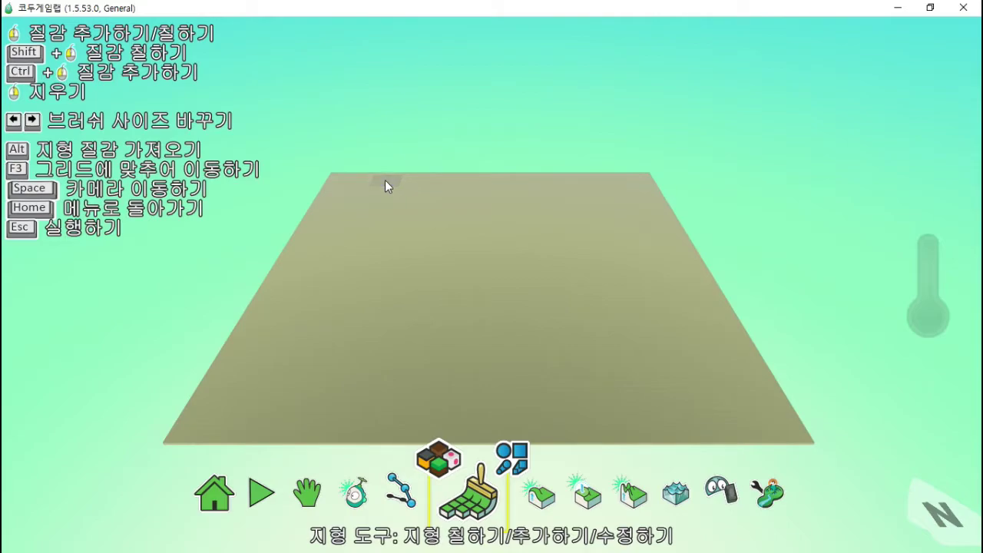
Switch the ground brush shape to the square linear brush (사각선형 브러쉬).
click(331, 325)
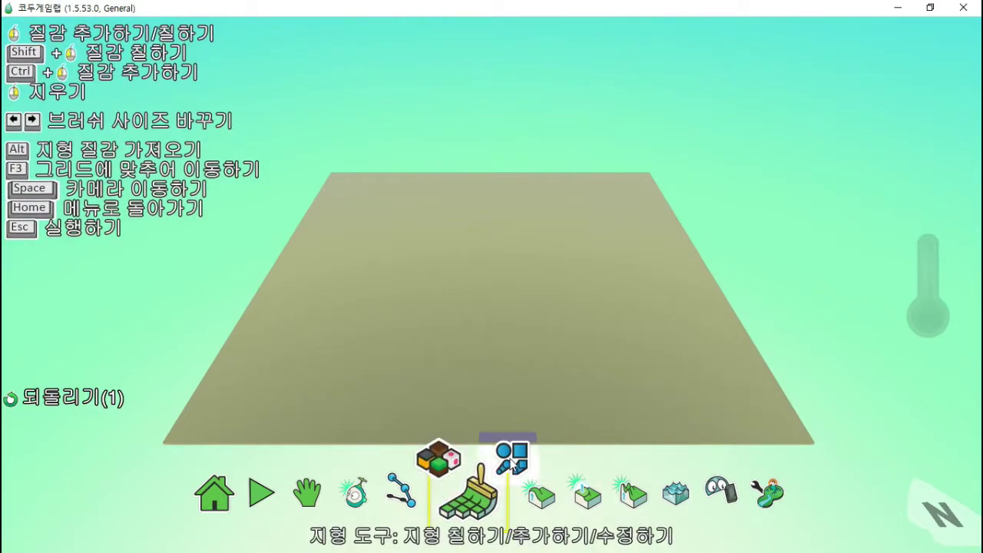
click(514, 457)
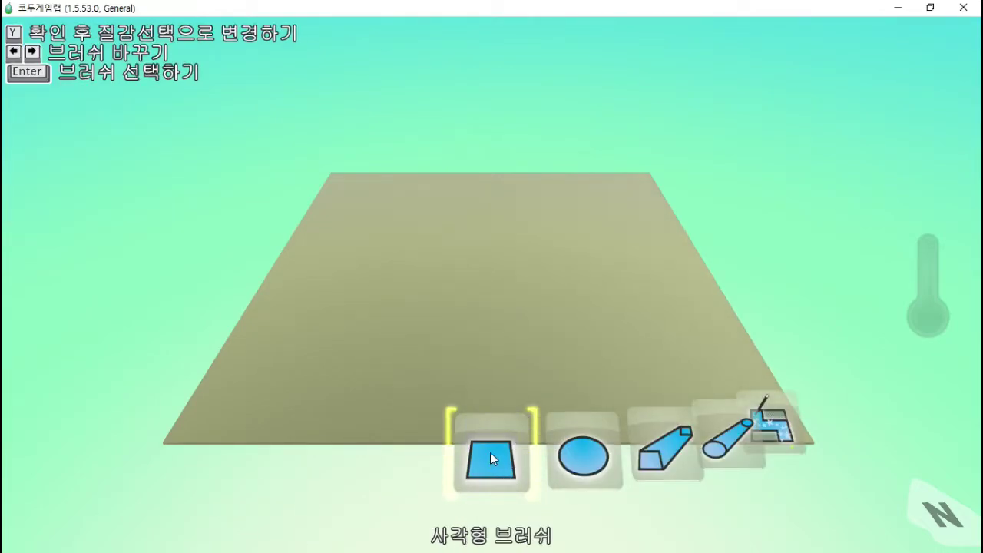
key(Right)
key(Right)
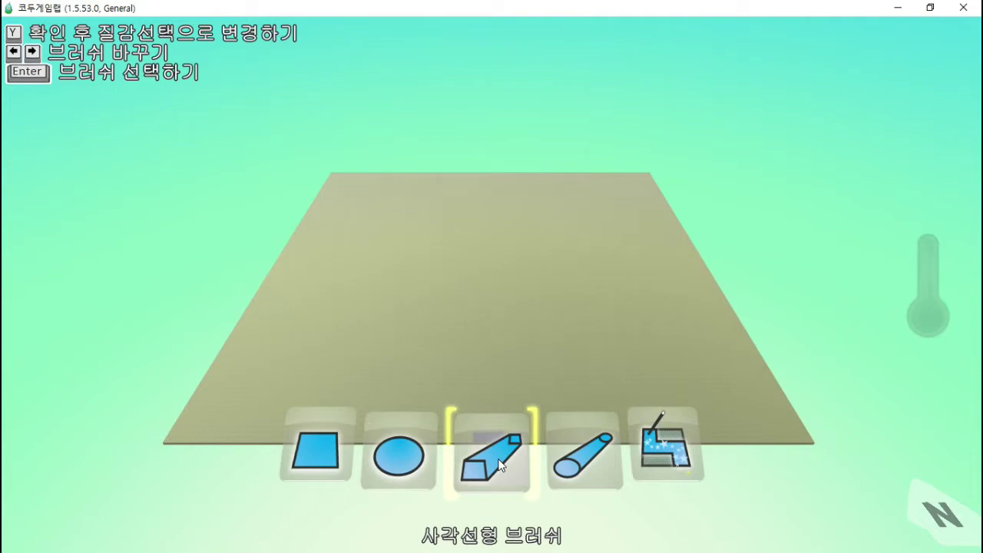
click(500, 464)
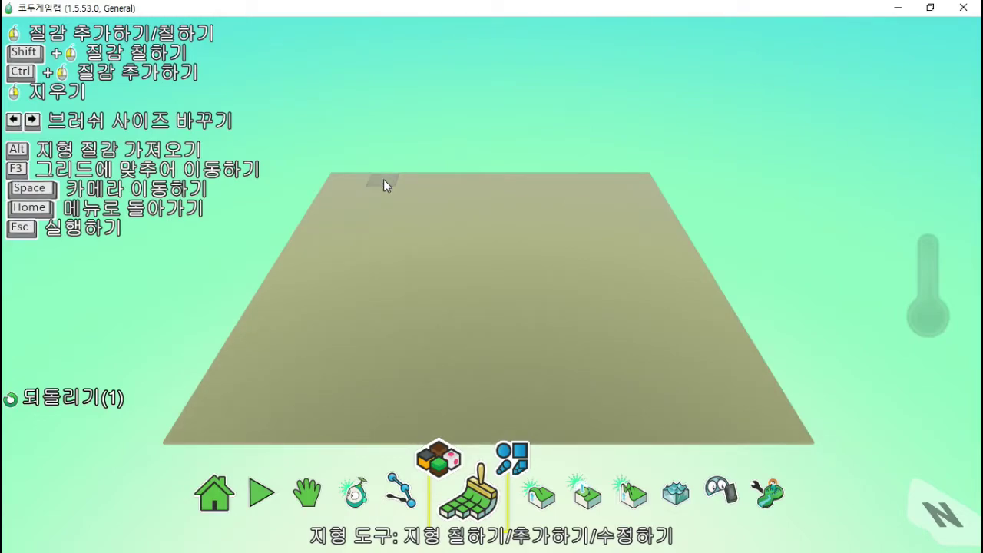
Paint star-textured paths: a long left strip, a strip crossing from it and continuing down the right, and a separate front-centre strip.
mouse_move(383, 181)
mouse_down()
mouse_move(361, 212)
mouse_move(309, 397)
mouse_up()
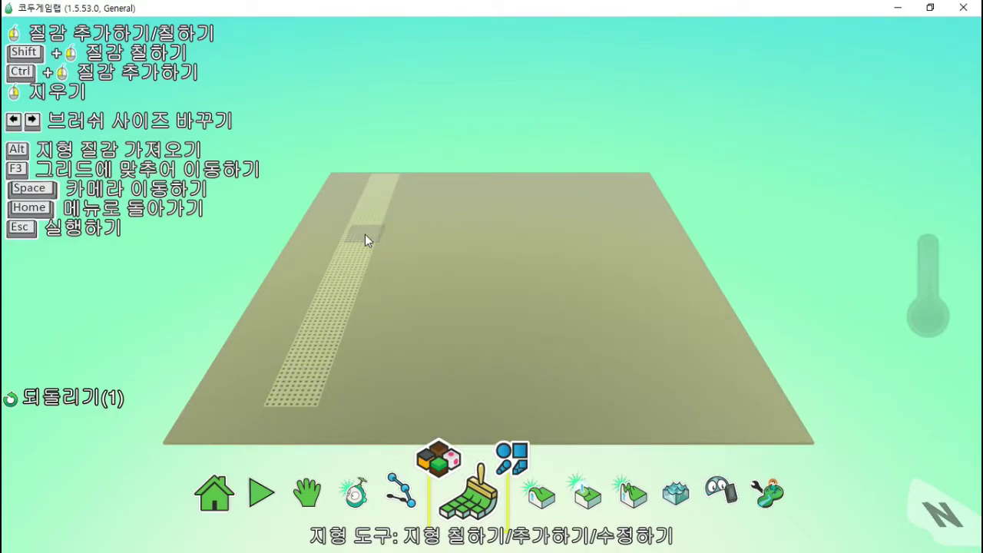
mouse_move(362, 237)
mouse_down()
mouse_move(473, 247)
mouse_move(576, 238)
mouse_move(627, 386)
mouse_move(622, 378)
mouse_up()
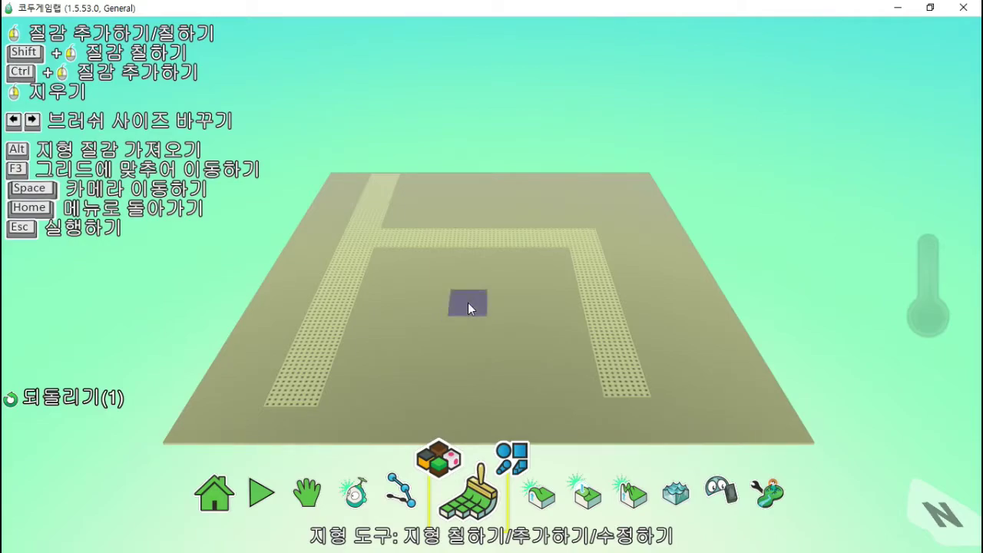
drag(468, 302, 463, 421)
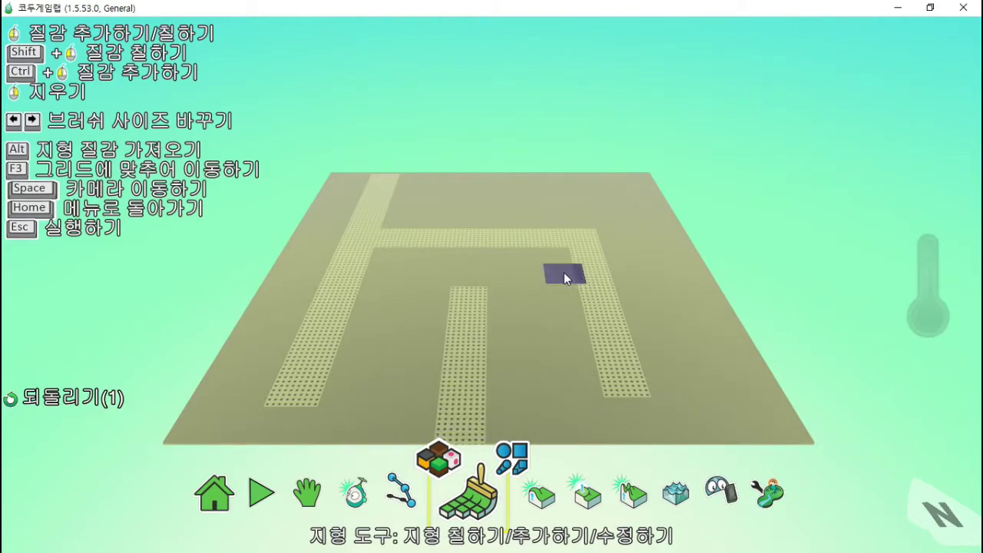
Add path branches: a T-shaped one from the crossing strip toward the back edge and a short one off the right strip.
drag(542, 243, 532, 190)
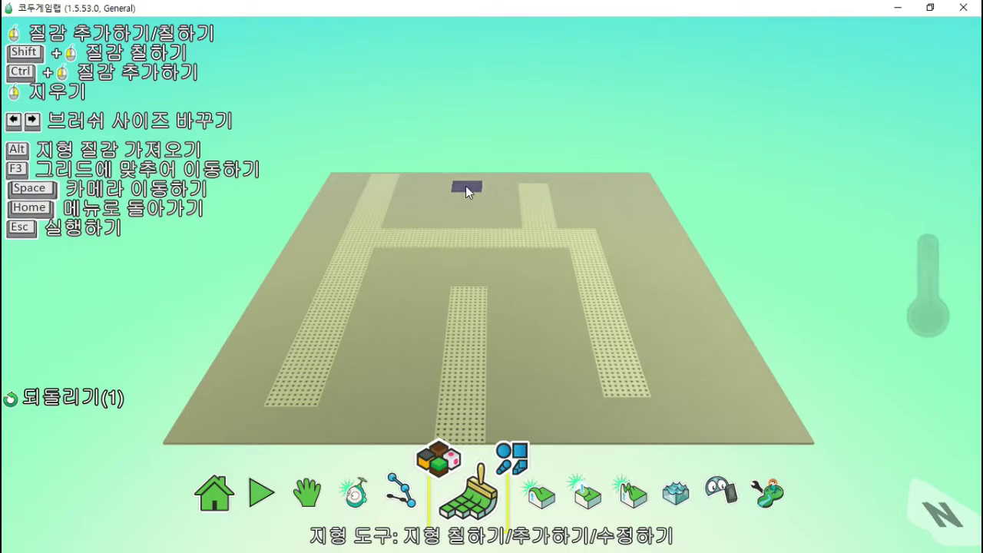
drag(465, 188, 596, 187)
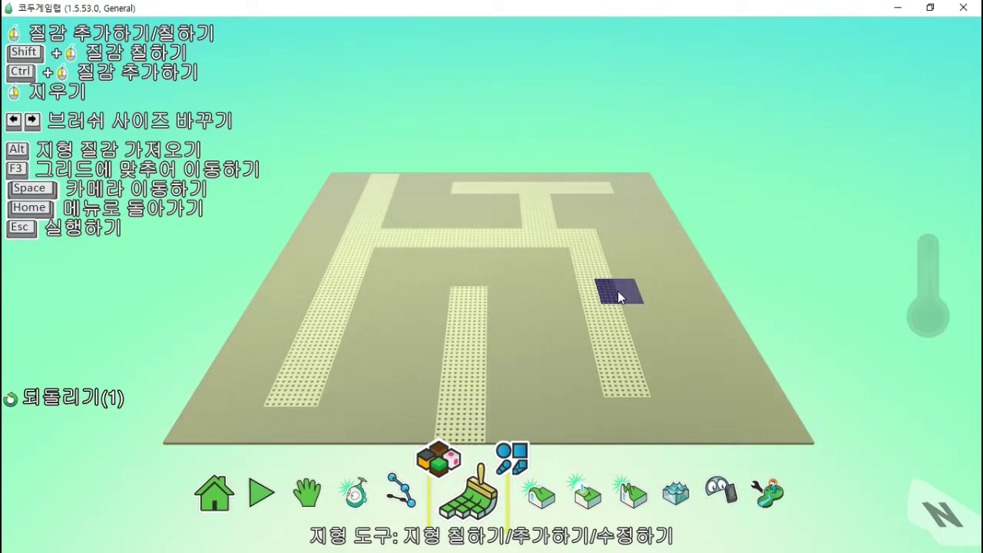
drag(617, 290, 664, 290)
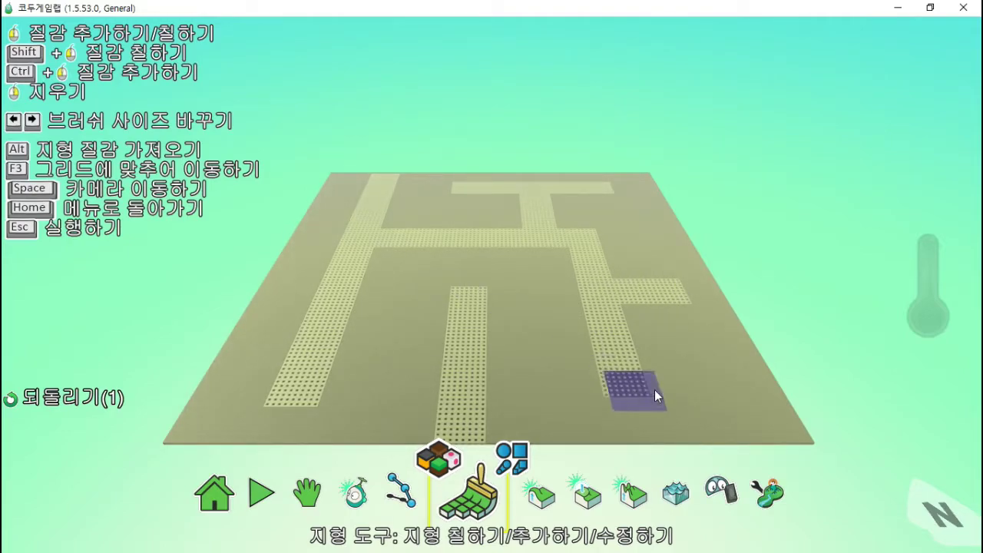
Tilt the camera toward a top-down angle and zoom out to examine the whole path layout.
key(space)
right_drag(490, 313, 480, 345)
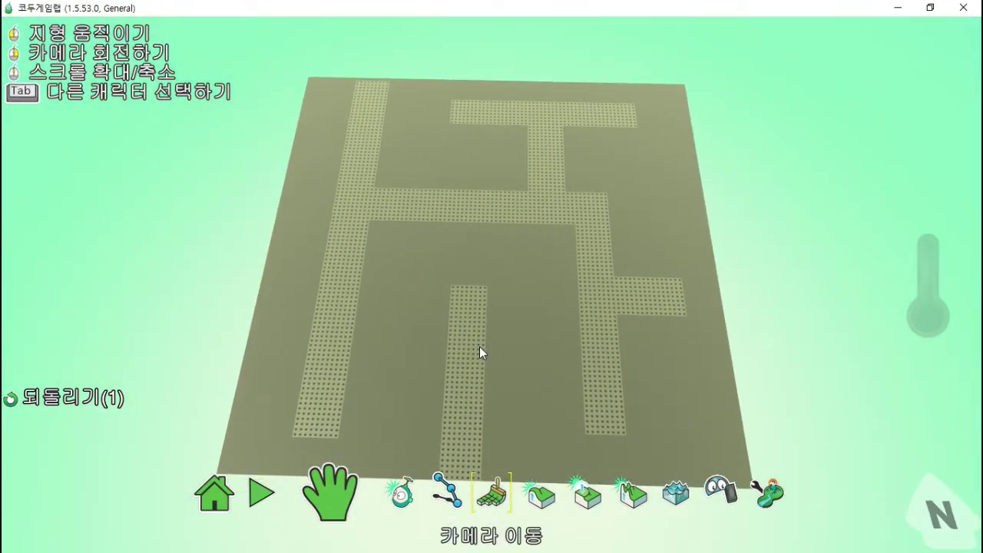
key(space)
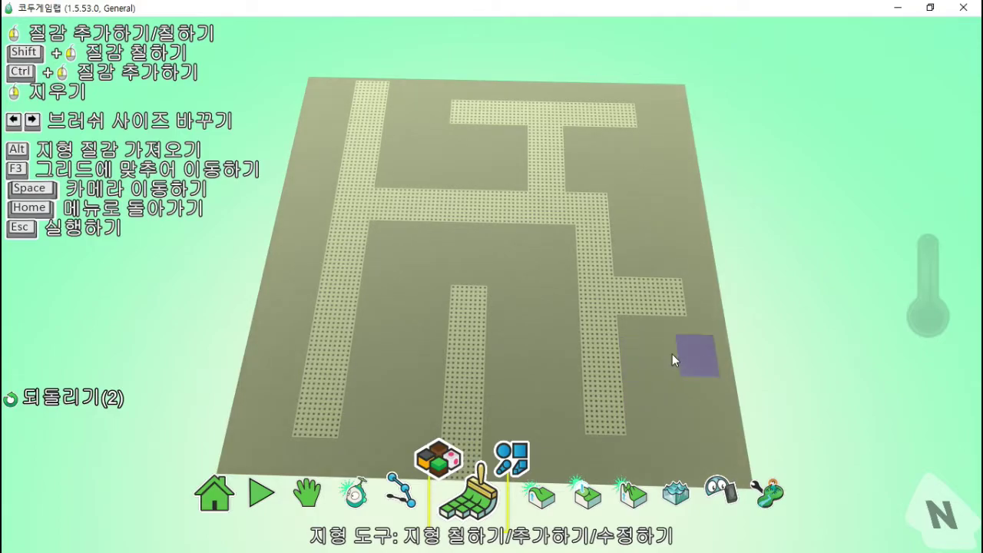
scroll(643, 358, down, 2)
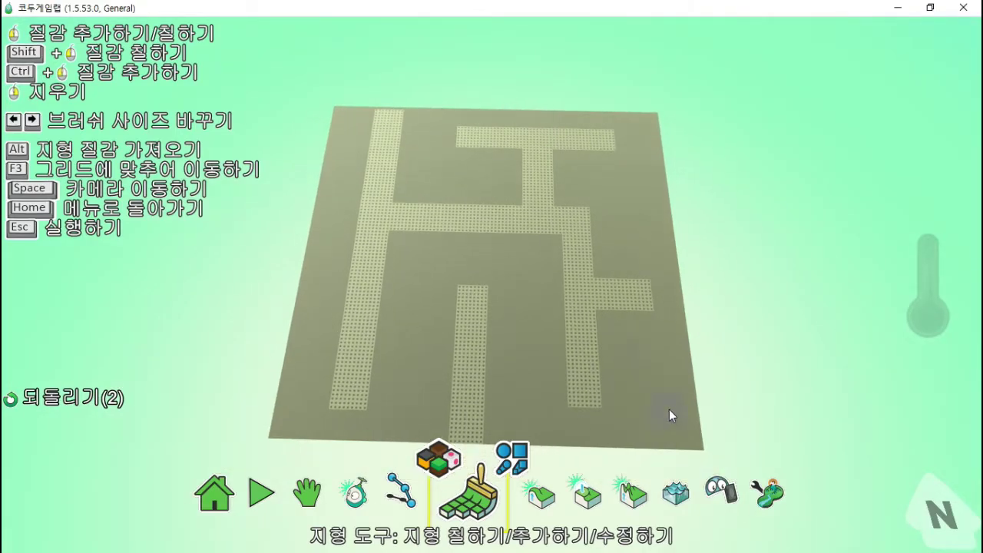
key(space)
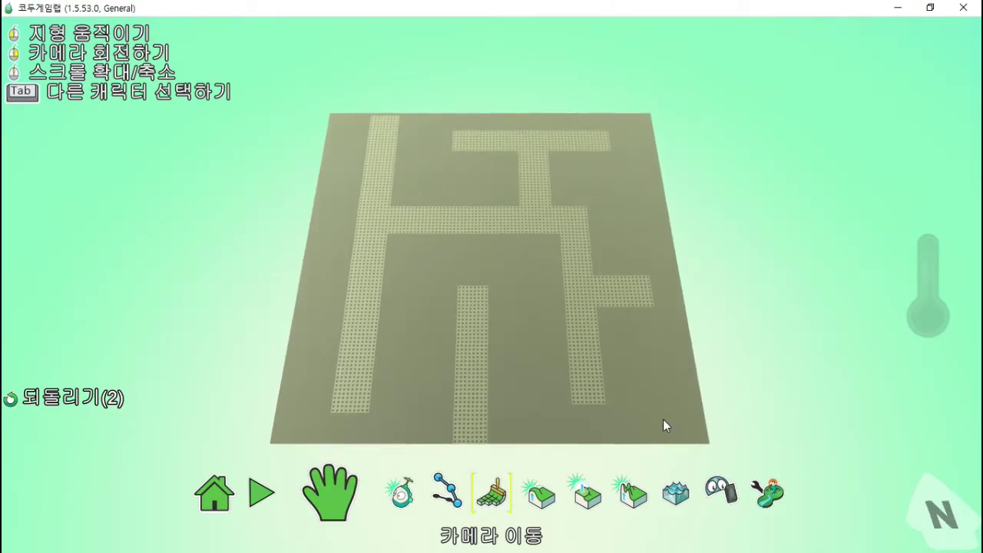
scroll(663, 418, down, 2)
key(space)
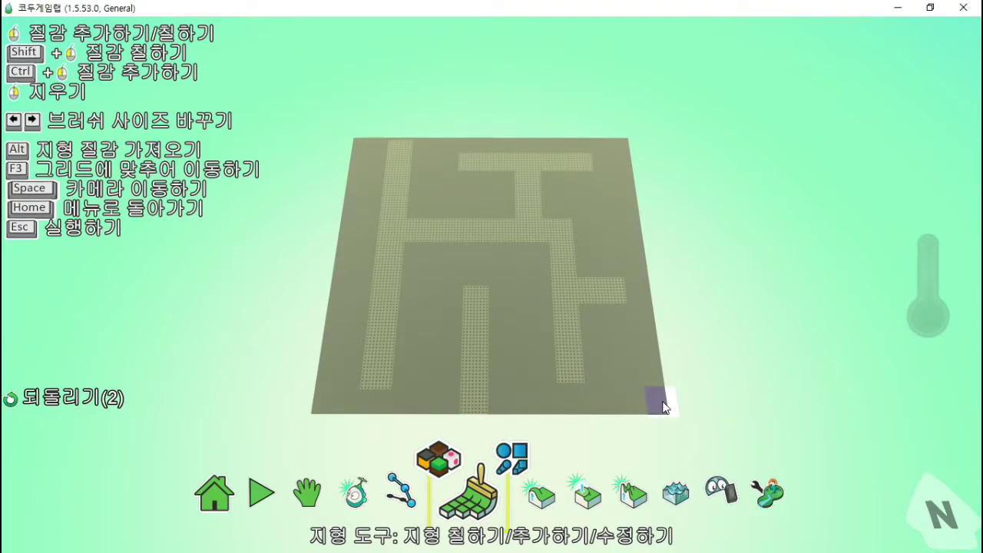
Raise the whole stone ground into a thick block, using a square height brush enlarged to cover the entire area.
click(554, 497)
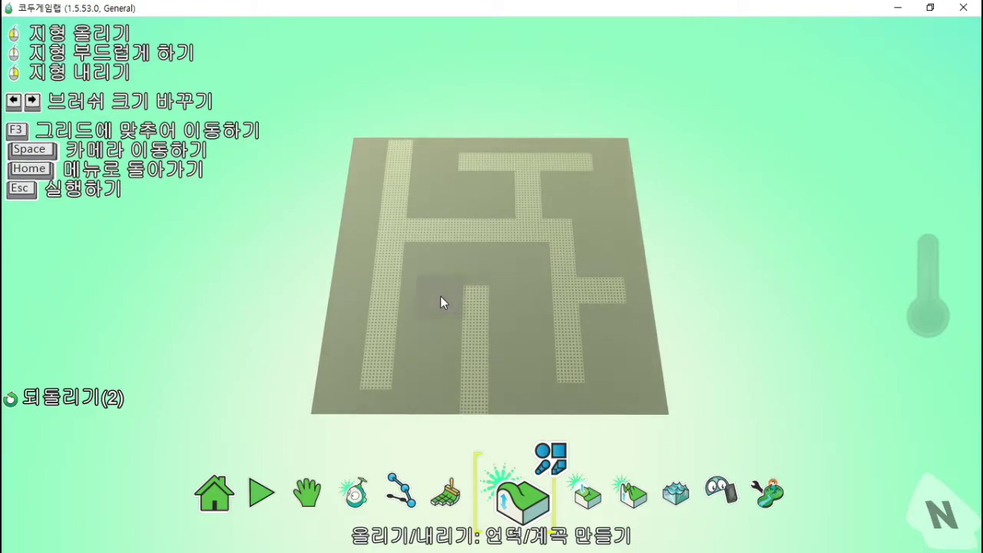
key(Right)
key(Right)
key(Right)
key(Right)
key(Right)
key(Right)
key(Right)
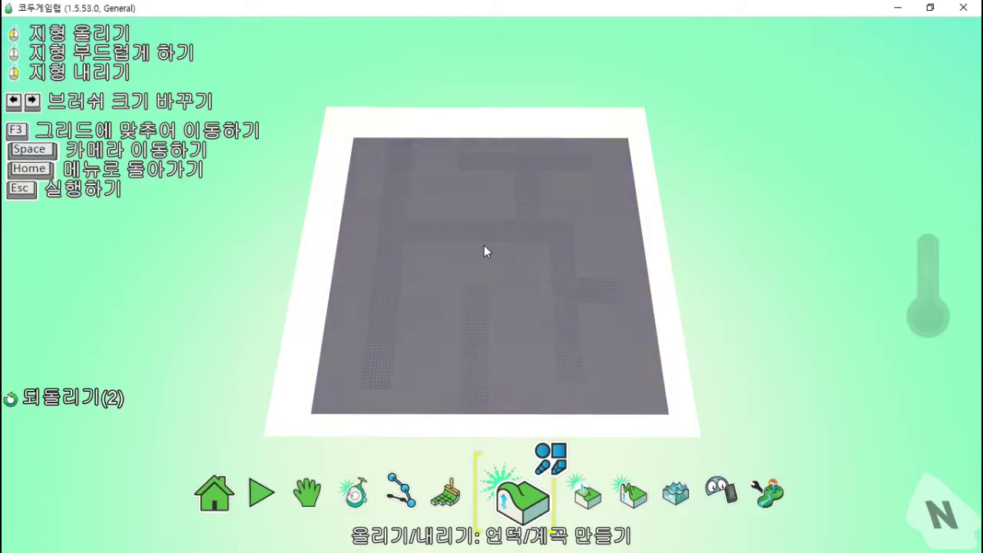
click(484, 246)
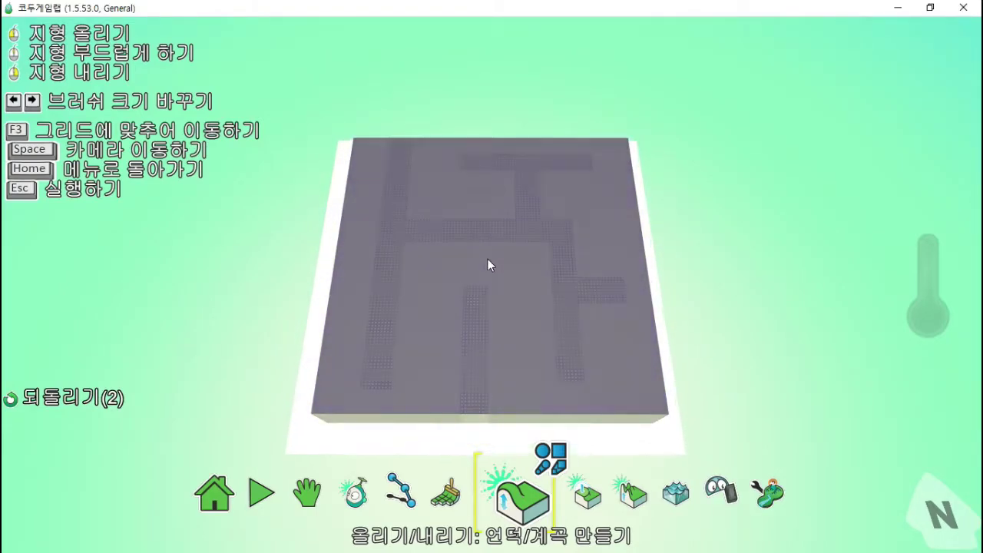
Switch the terrain-height brush to the Magic brush (매직 브러쉬).
key(space)
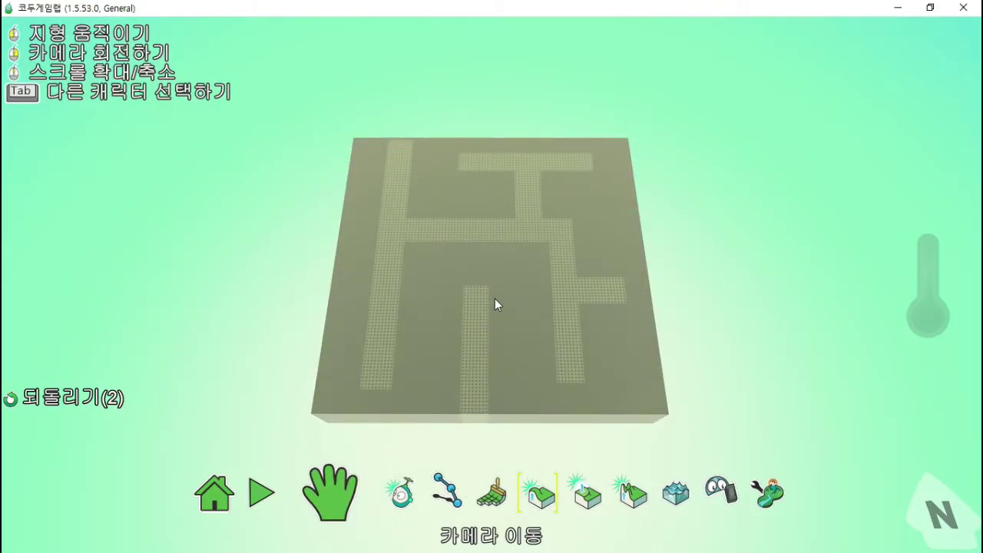
right_drag(500, 323, 476, 292)
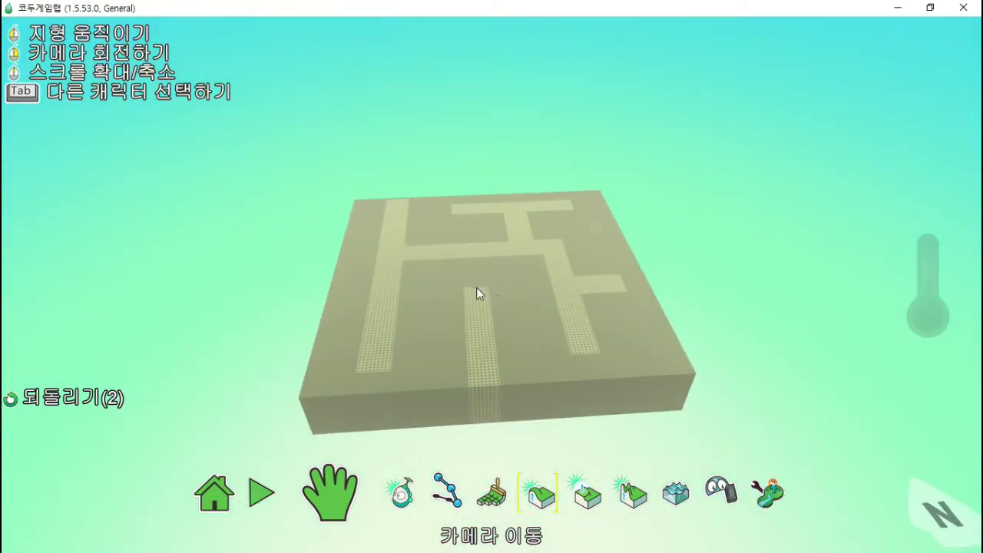
key(space)
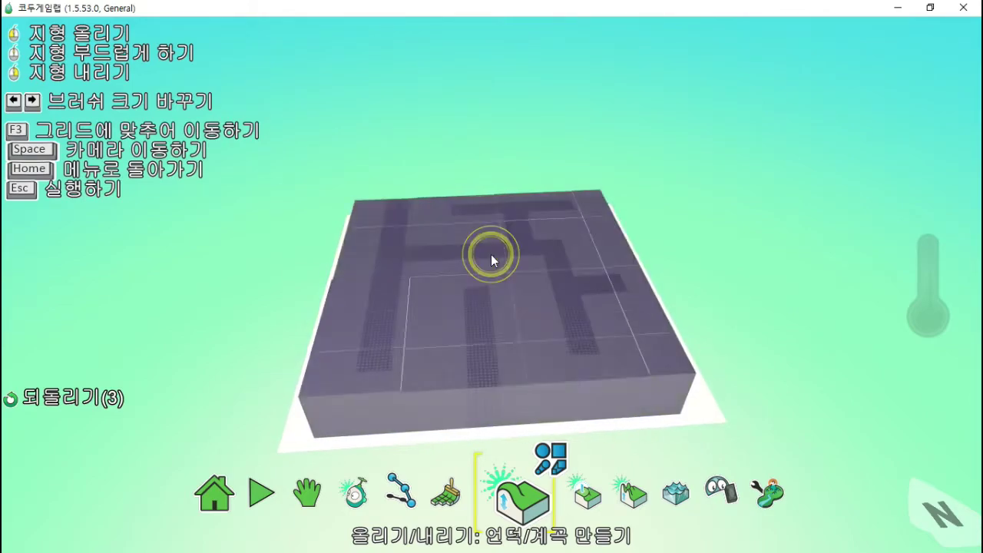
key(space)
right_drag(506, 257, 549, 309)
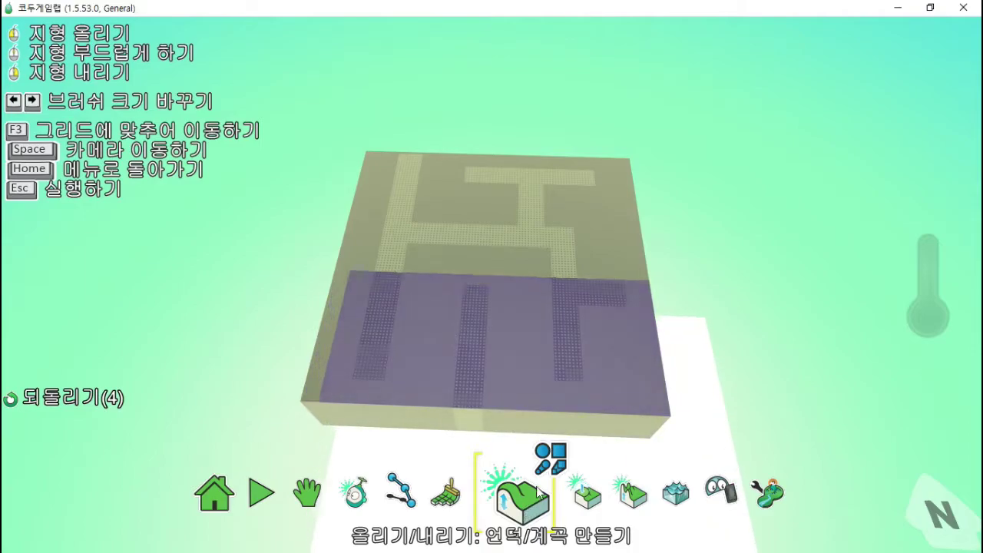
click(548, 456)
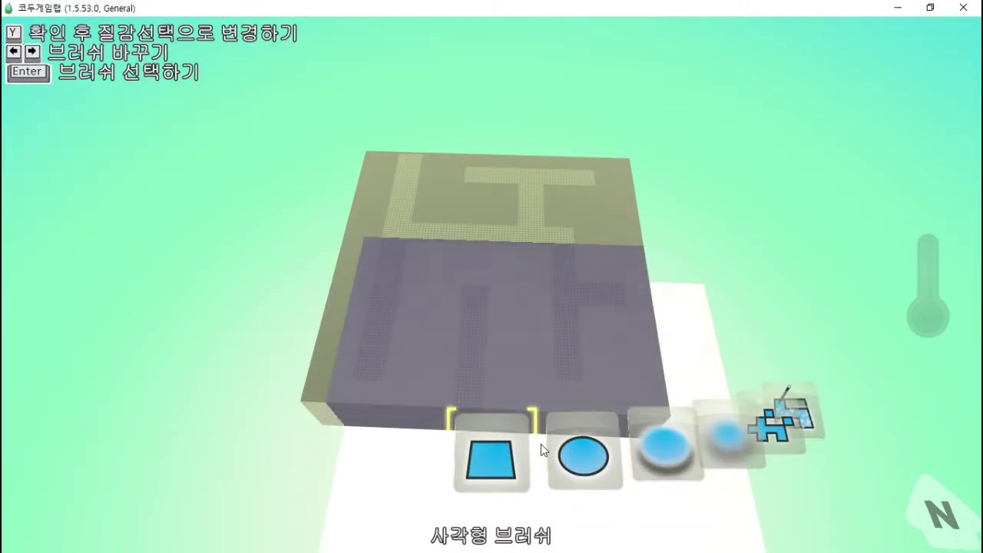
key(Right)
key(Right)
key(Right)
key(Right)
key(Right)
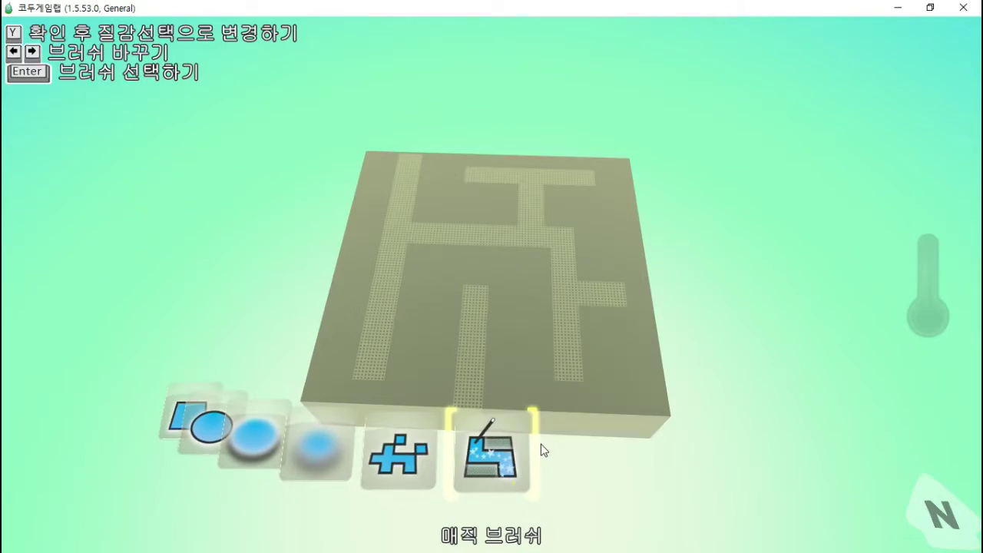
key(Return)
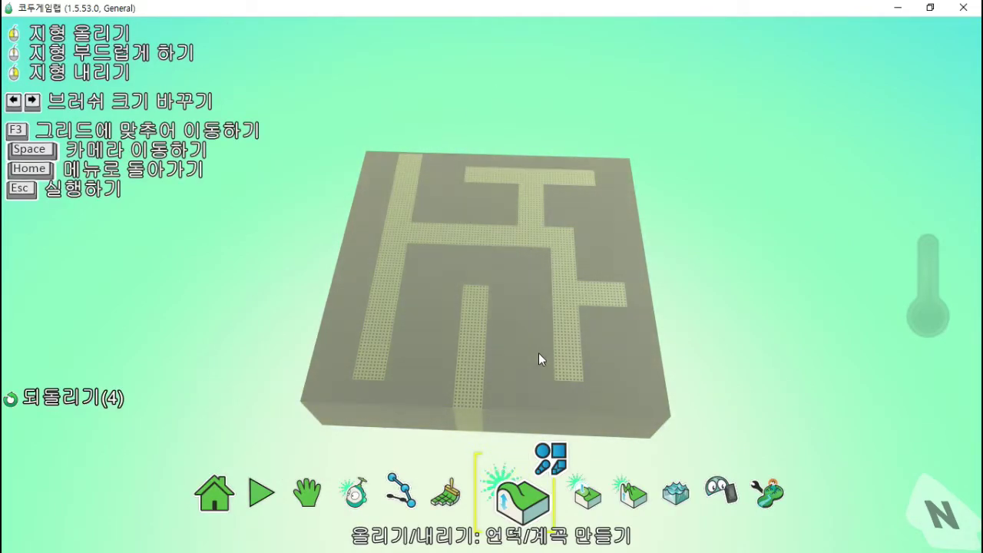
Raise the stone area around the painted paths so that the paths become deep sunken channels.
click(526, 352)
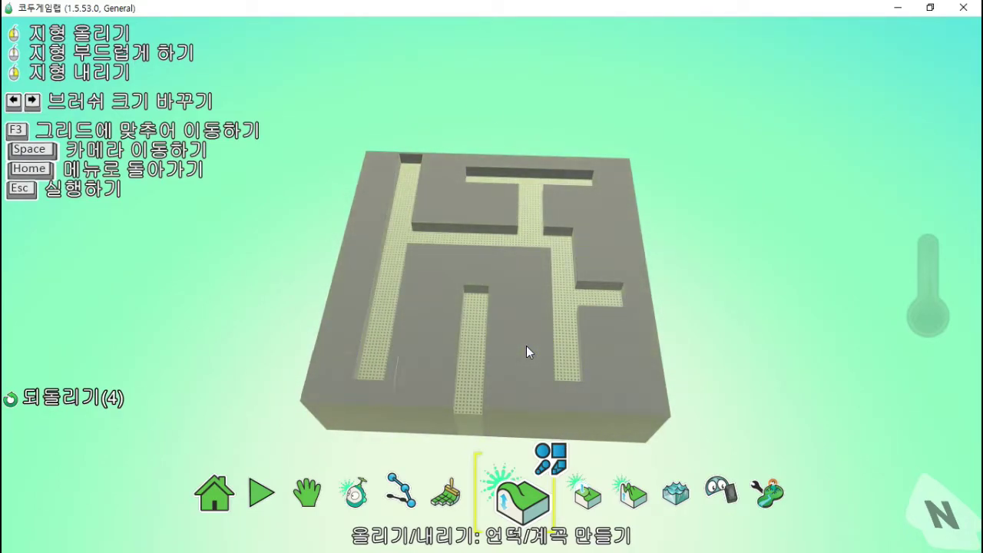
click(527, 350)
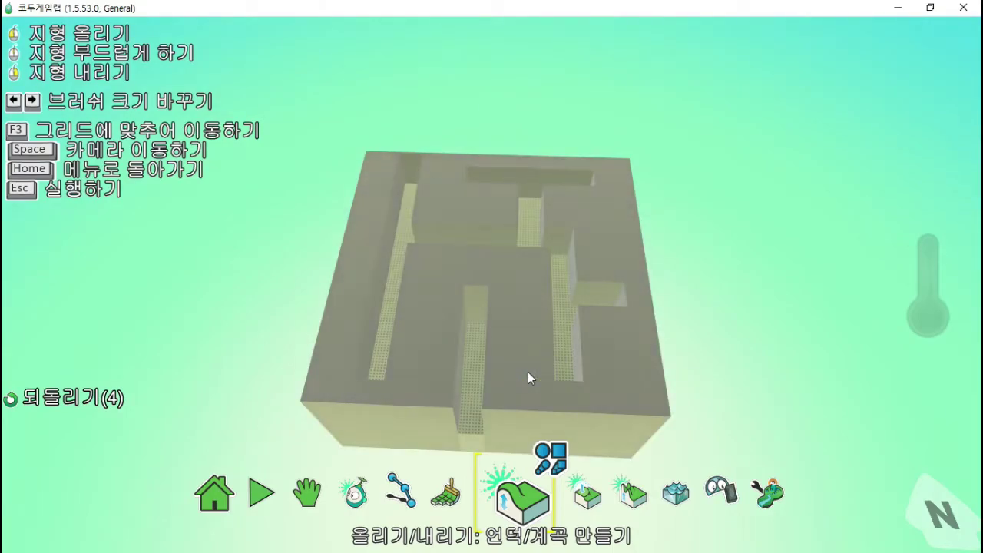
click(527, 374)
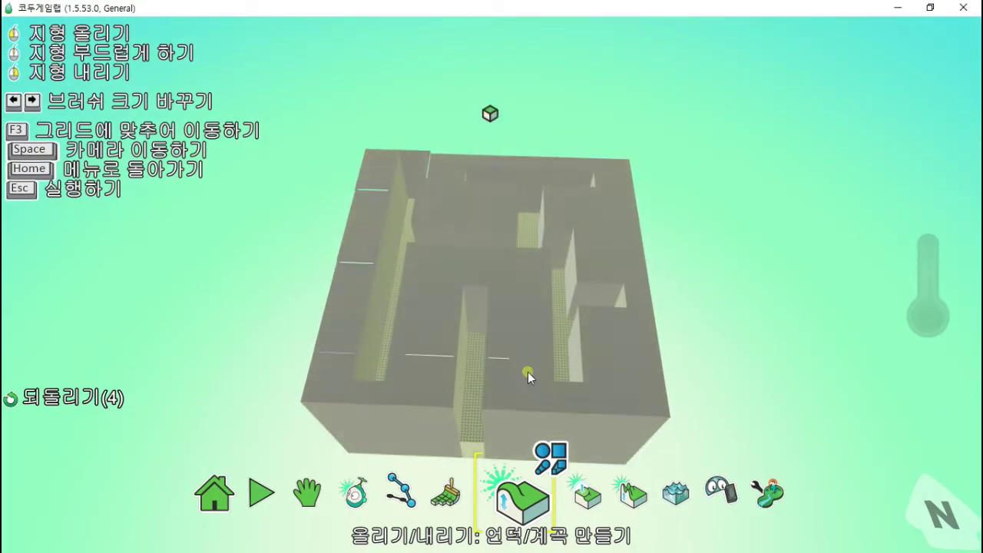
click(527, 374)
Lower the stone area well below the star-textured paths so that the paths stand up as tall walls.
right_click(528, 377)
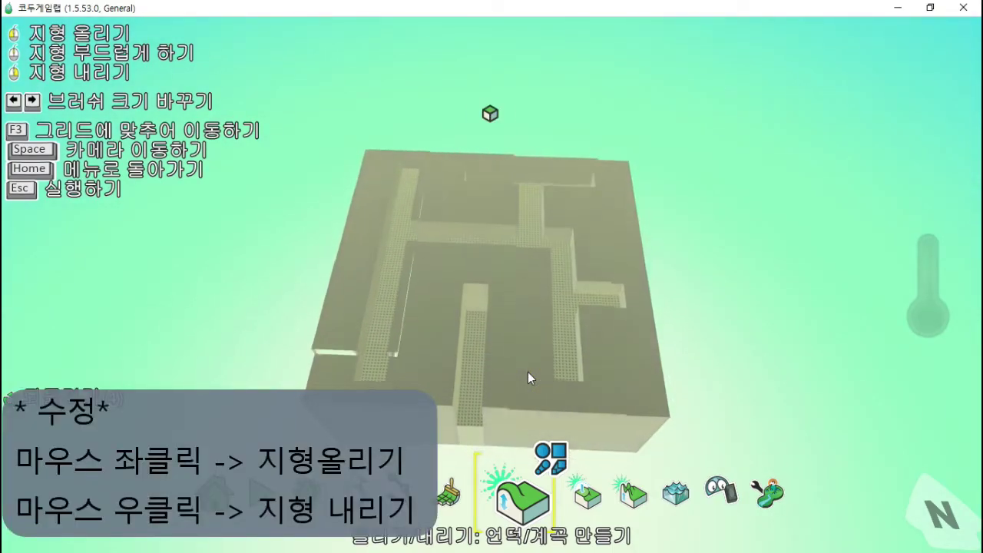
click(527, 373)
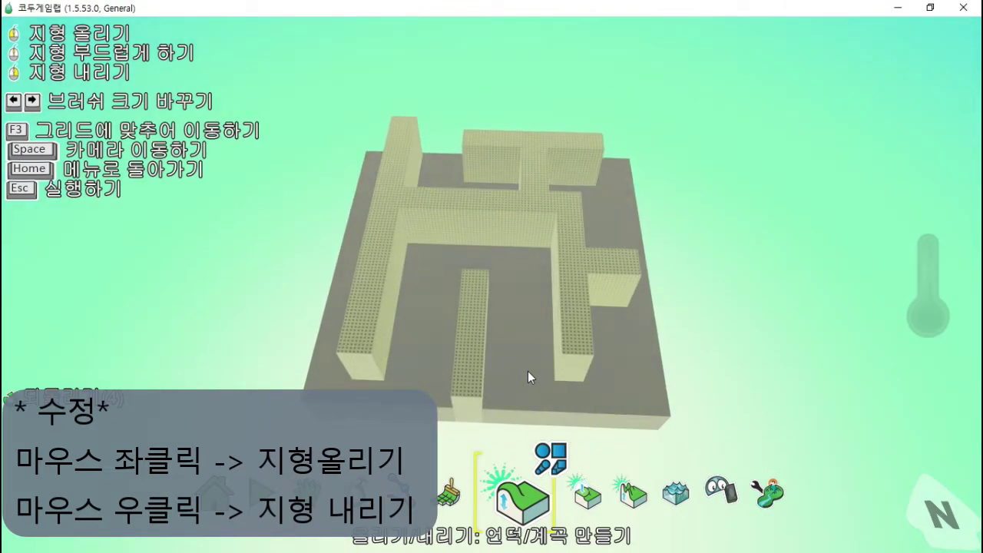
click(527, 371)
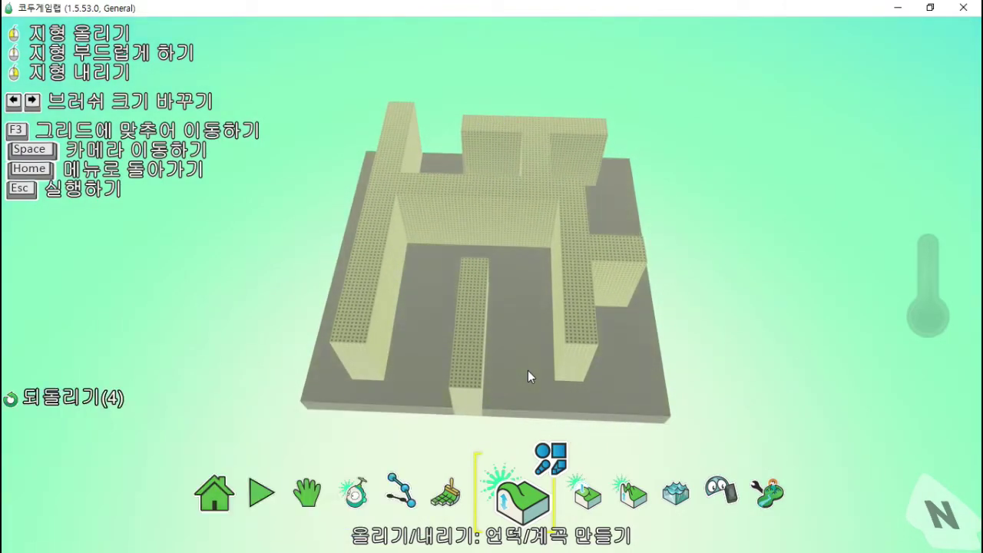
key(space)
right_drag(524, 384, 572, 349)
key(space)
key(space)
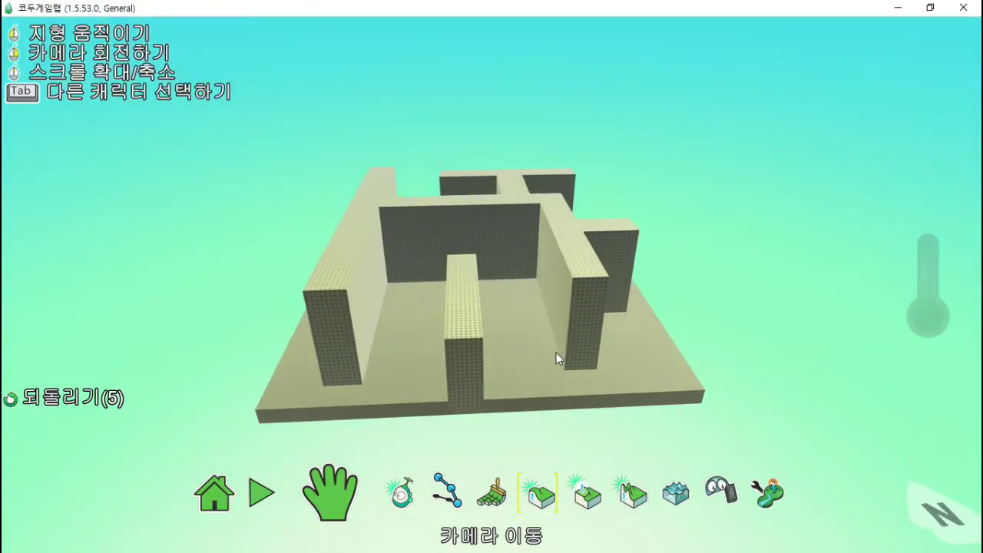
key(space)
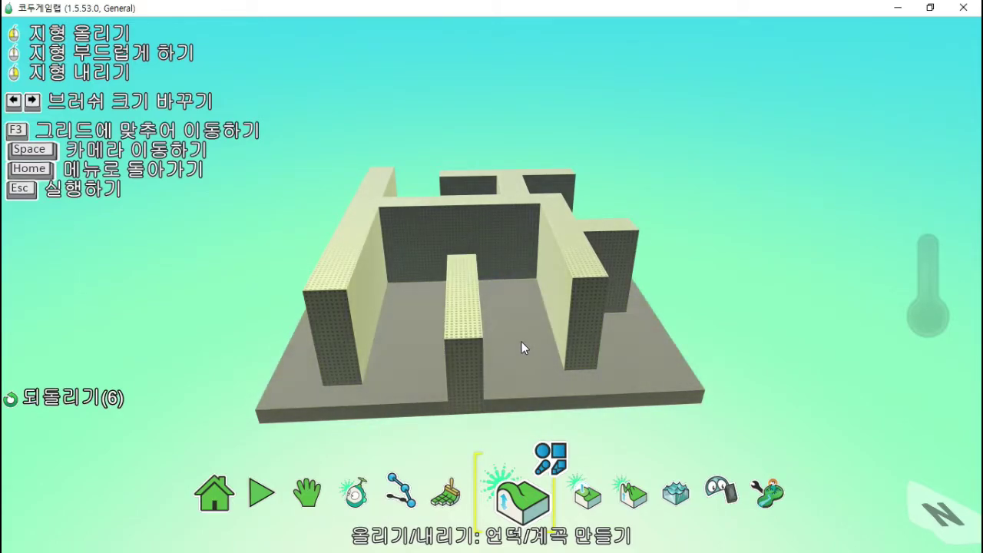
Adjust the heights of the stone floor and the connected walls separately, finishing with a thin floor beneath tall walls.
click(521, 347)
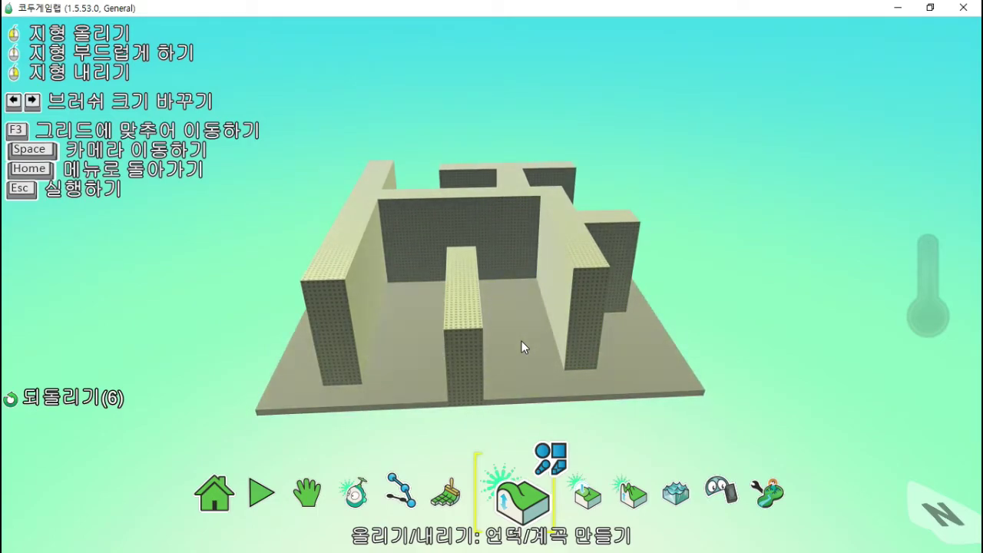
click(521, 340)
drag(521, 339, 521, 339)
right_drag(521, 340, 578, 294)
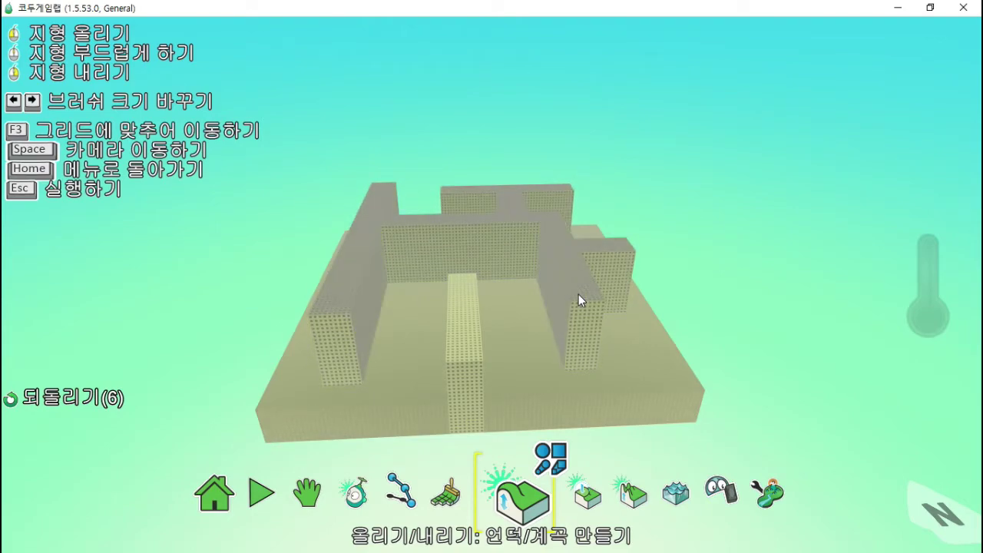
drag(578, 294, 579, 294)
right_drag(578, 295, 578, 294)
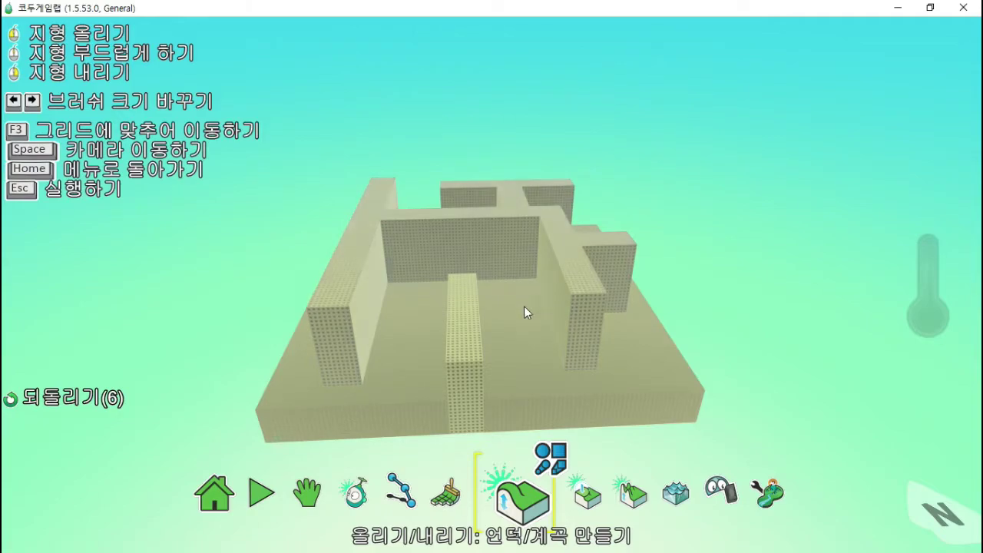
click(463, 353)
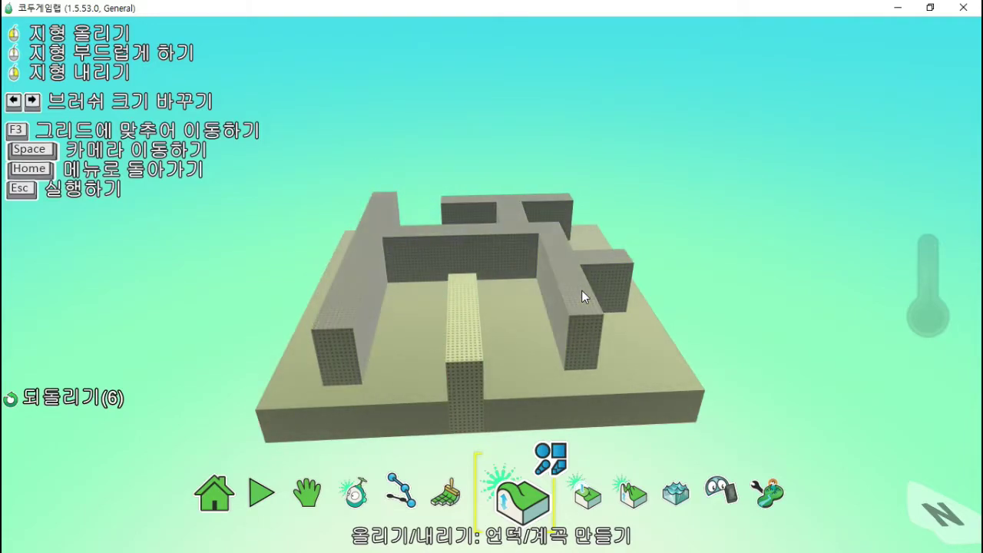
right_click(538, 363)
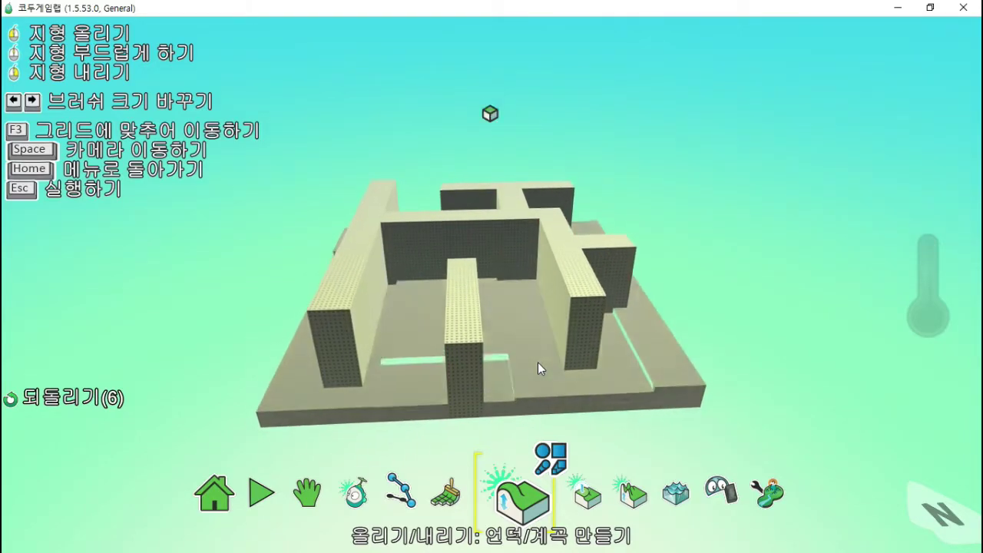
click(538, 362)
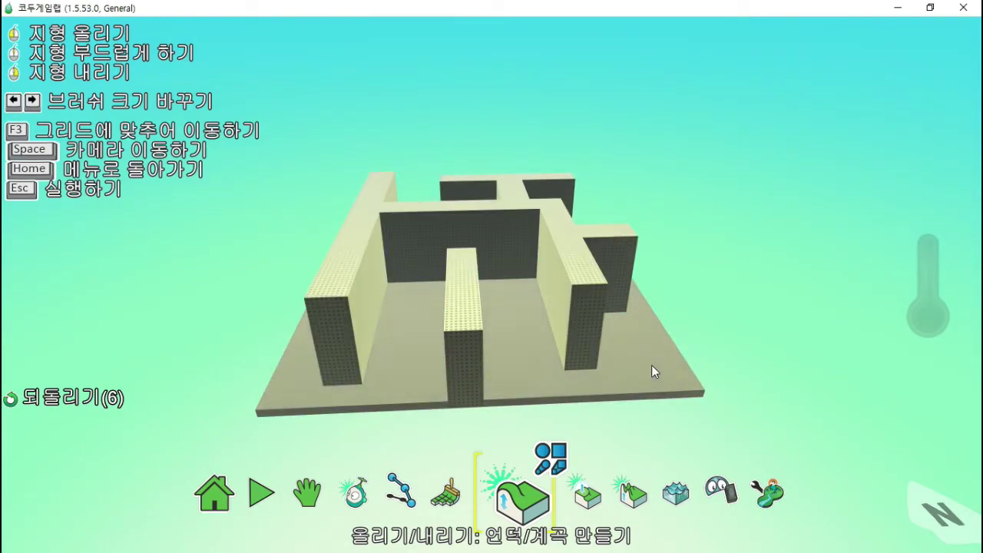
Examine the walled maze from above and at an angle, then bring the empty space beside it into view.
key(space)
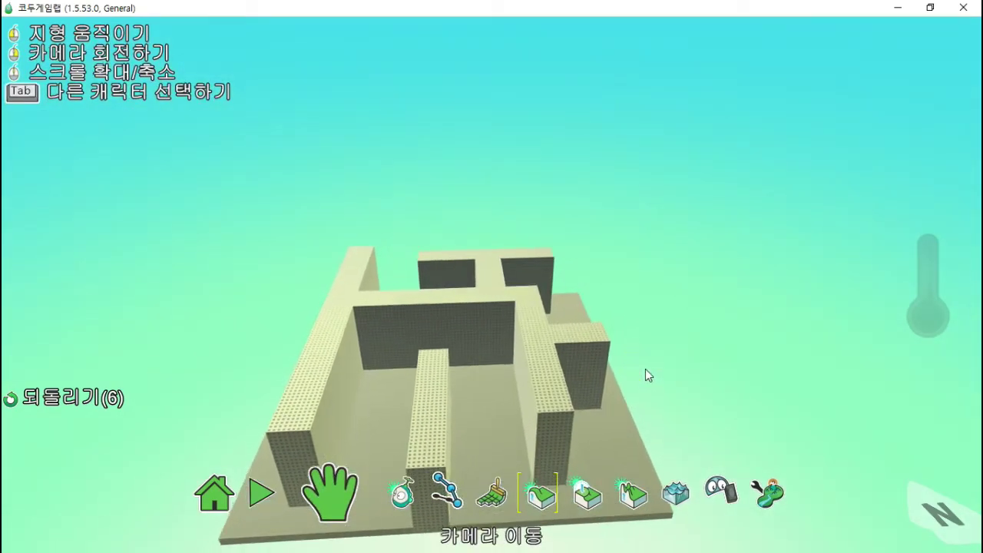
right_drag(666, 359, 652, 420)
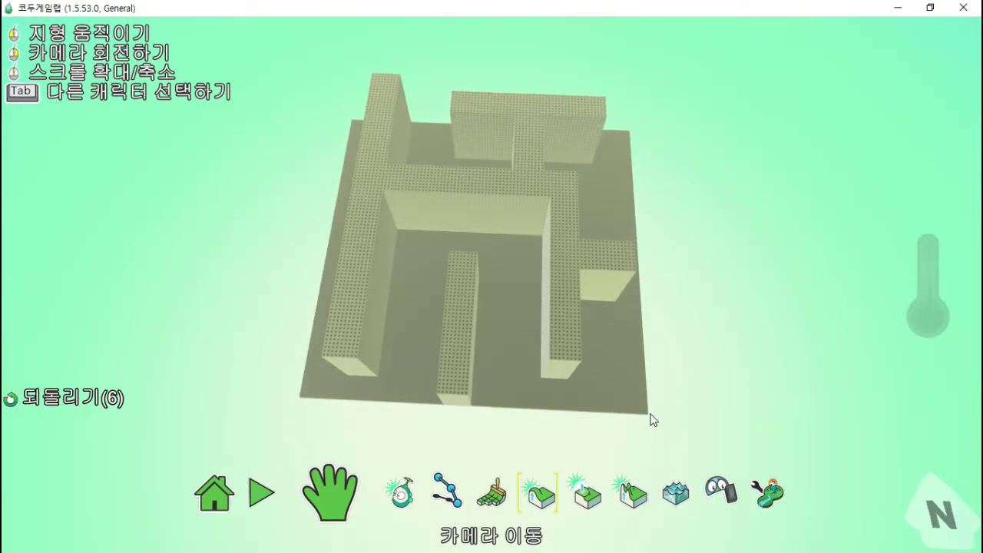
key(space)
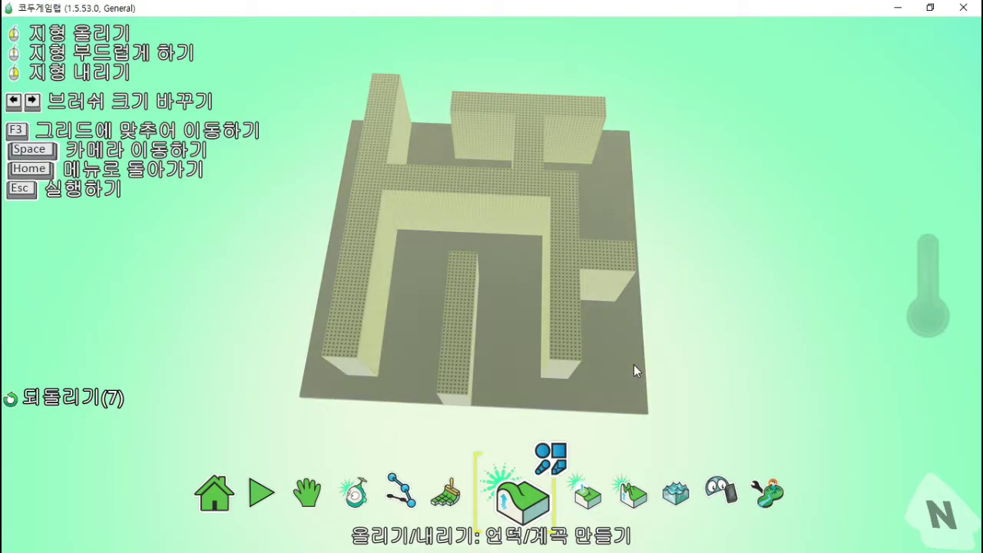
key(space)
drag(634, 364, 381, 267)
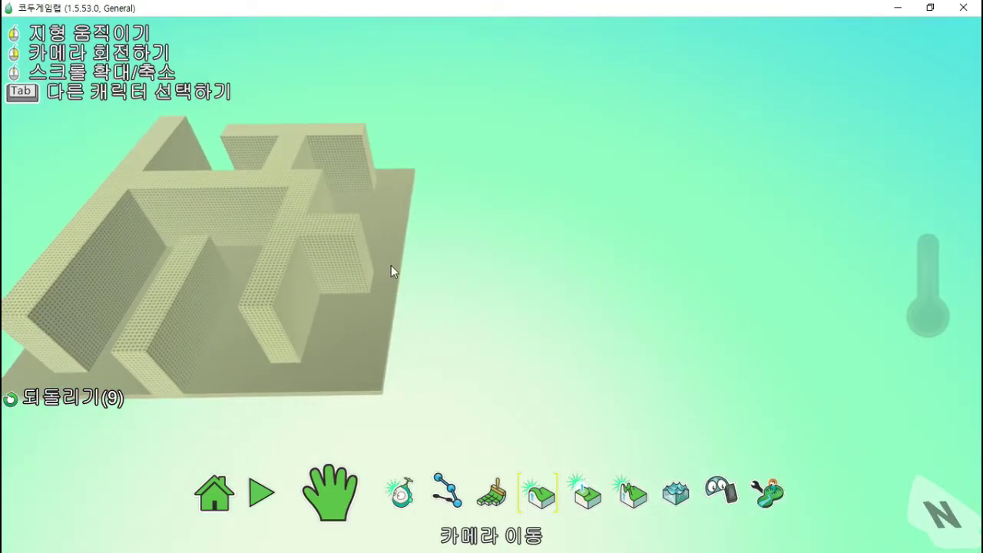
drag(501, 281, 476, 296)
key(space)
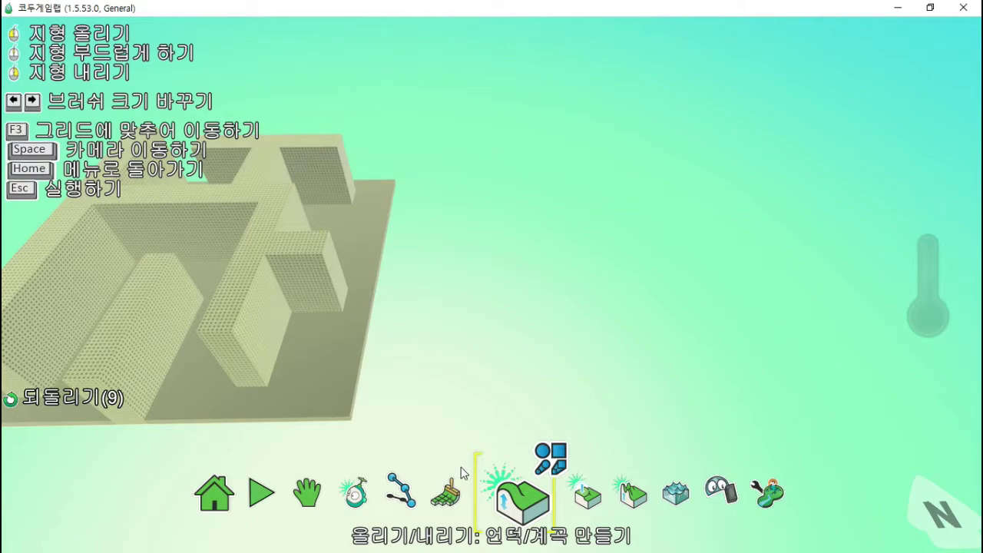
Set the ground-painting material to the yellow-green patterned texture, number 41.
click(450, 495)
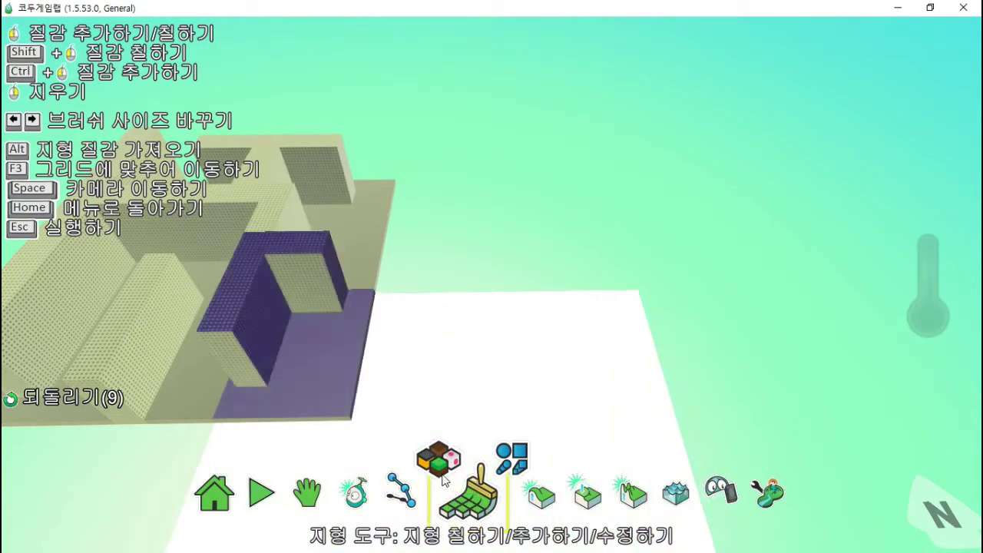
click(438, 460)
key(Right)
key(Right)
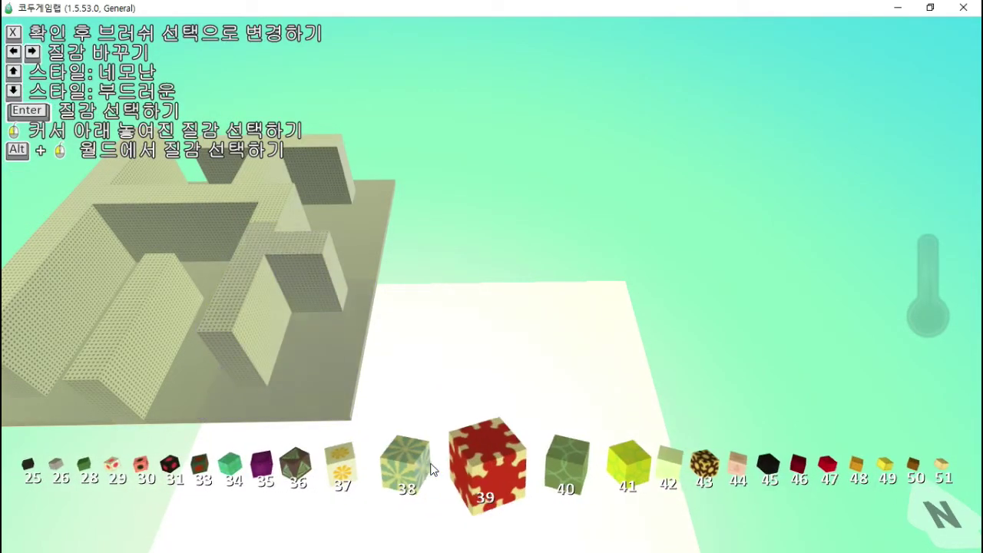
key(Right)
key(Right)
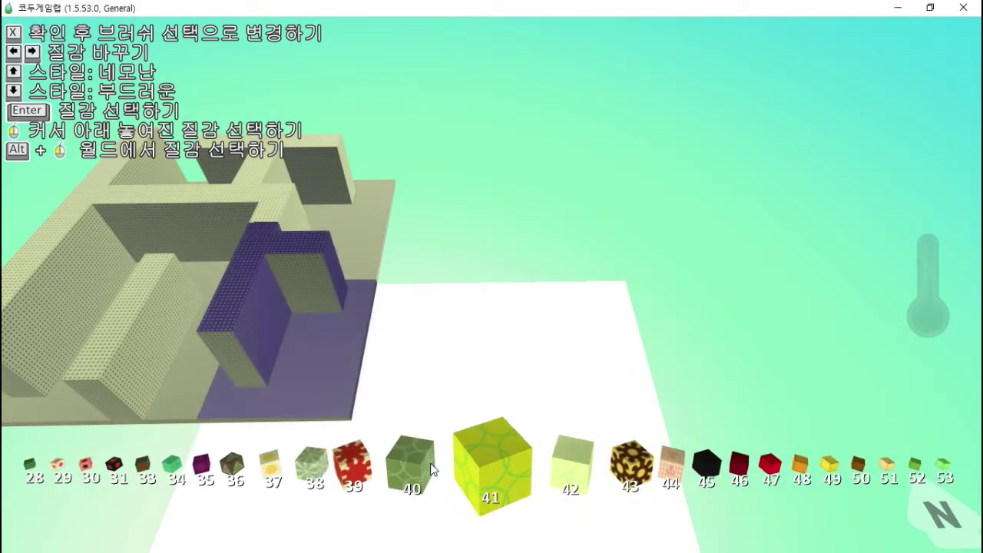
key(Right)
key(Right)
key(Right)
key(Left)
key(Left)
key(Left)
key(Return)
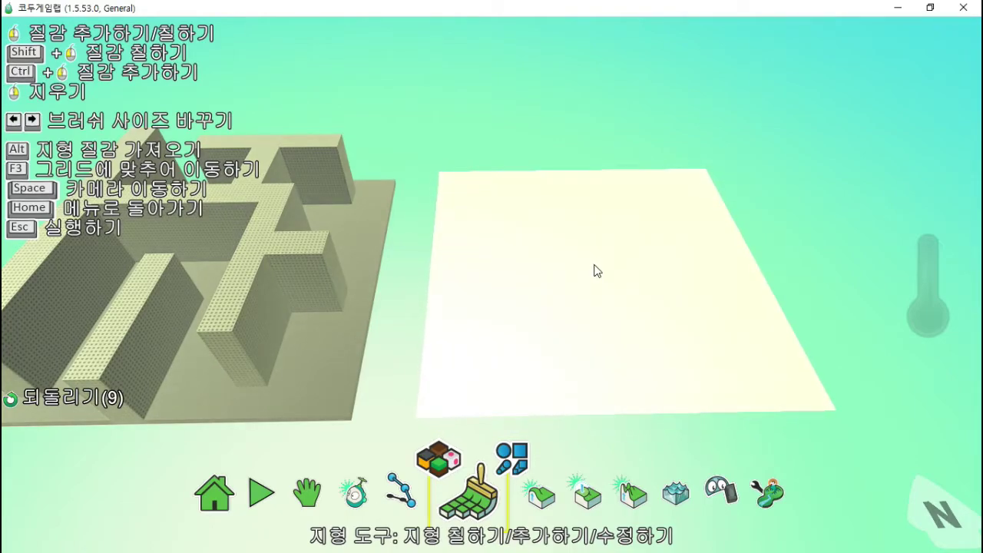
Add a large square of yellow-green ground in the empty space beside the maze, leaving a gap between them.
click(596, 274)
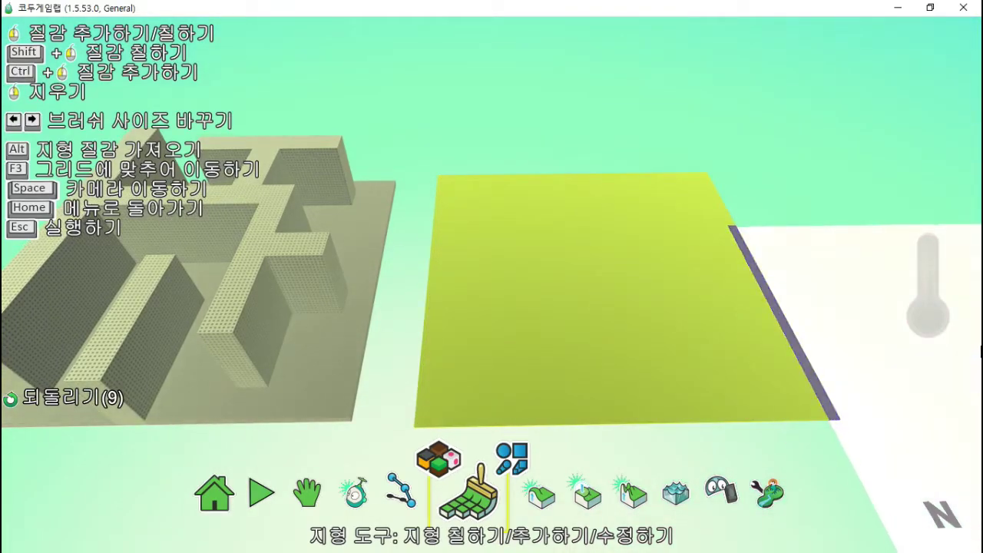
key(space)
right_drag(857, 334, 851, 359)
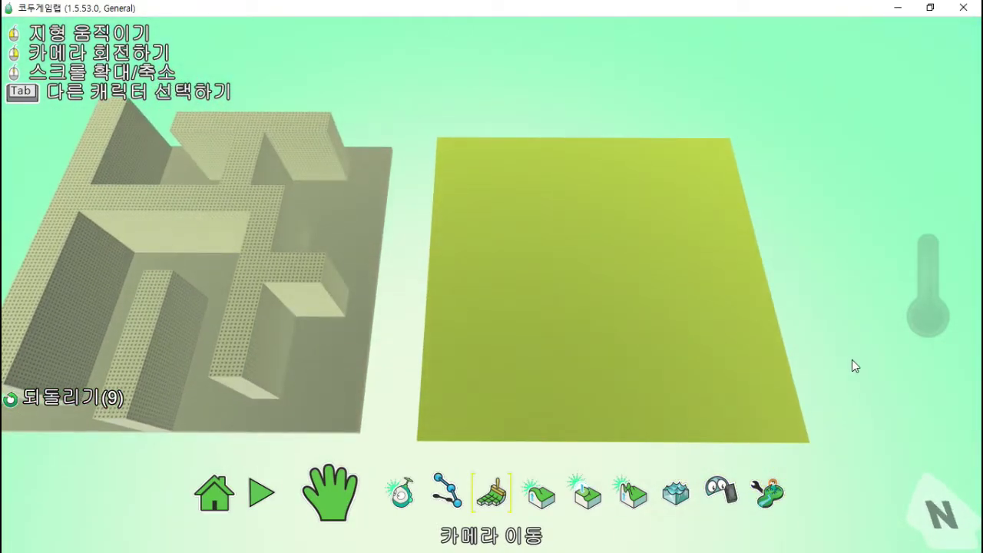
Draw a closed four-cornered path just inside the edges of the yellow-green ground.
click(851, 361)
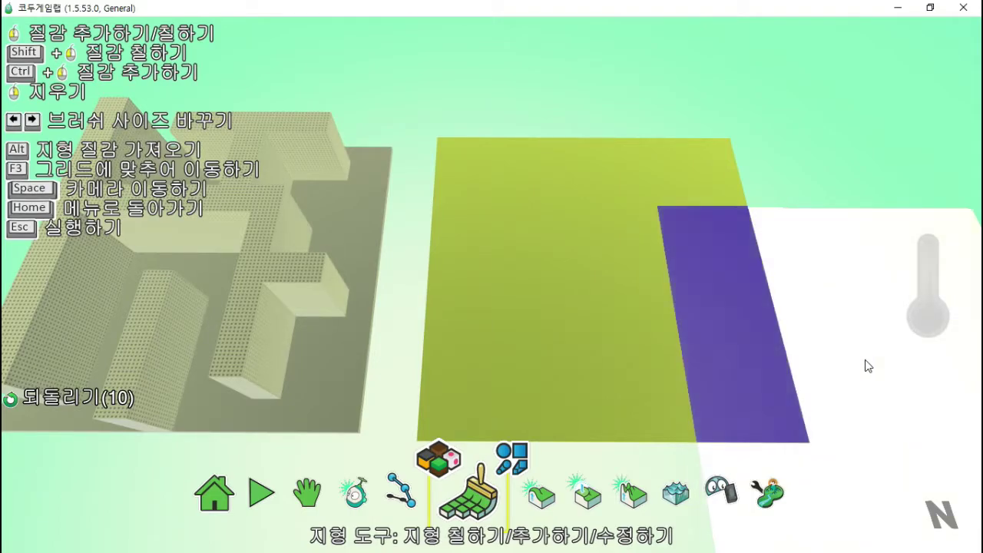
click(427, 495)
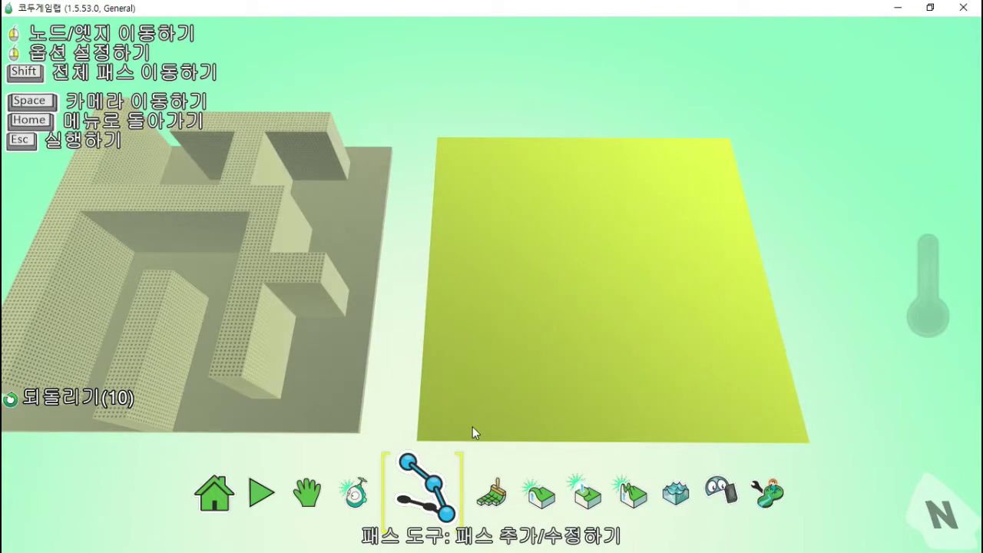
click(454, 148)
click(726, 149)
drag(792, 428, 450, 150)
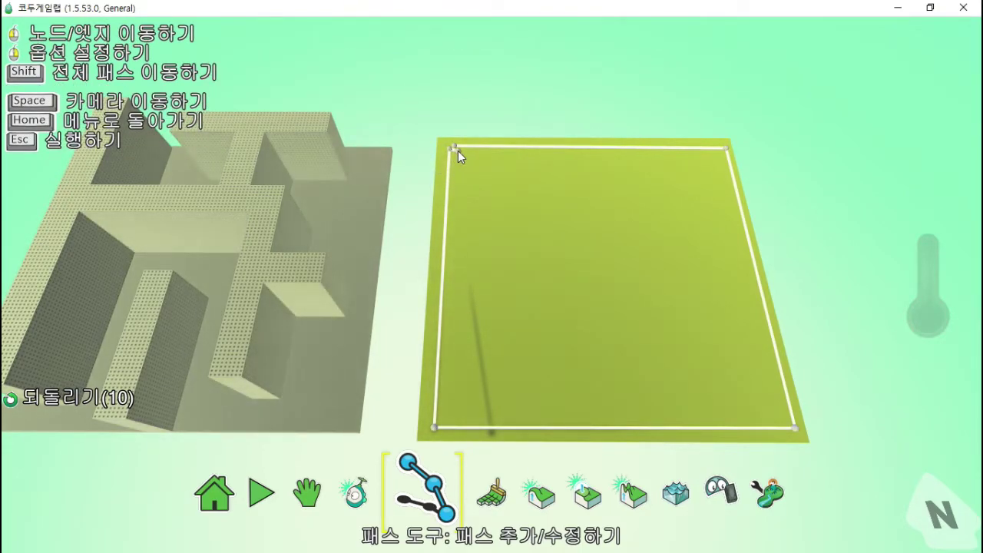
Insert an extra node into the path's side opposite the maze.
key(space)
mouse_move(588, 300)
right_down()
mouse_move(593, 213)
mouse_move(572, 208)
mouse_move(579, 301)
mouse_move(588, 289)
right_up()
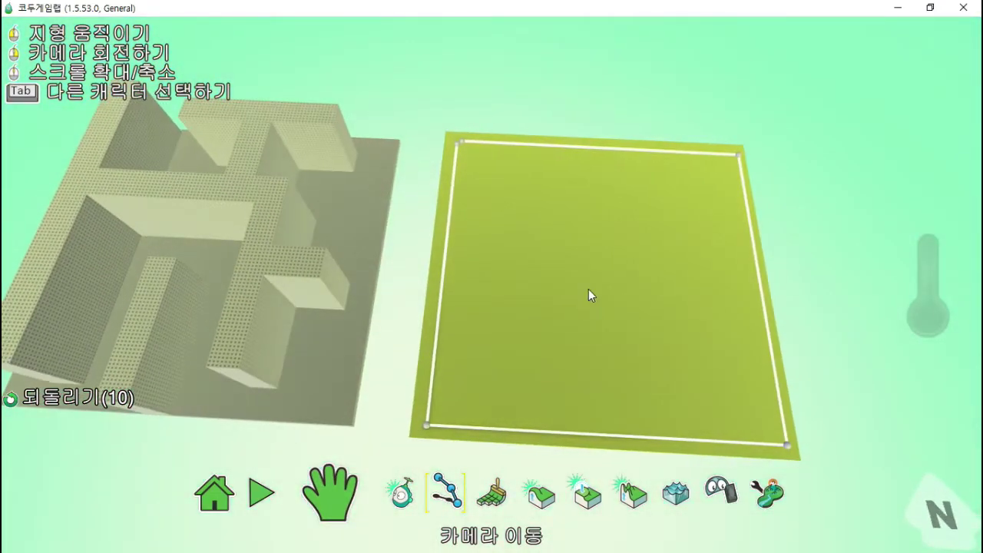
right_click(458, 143)
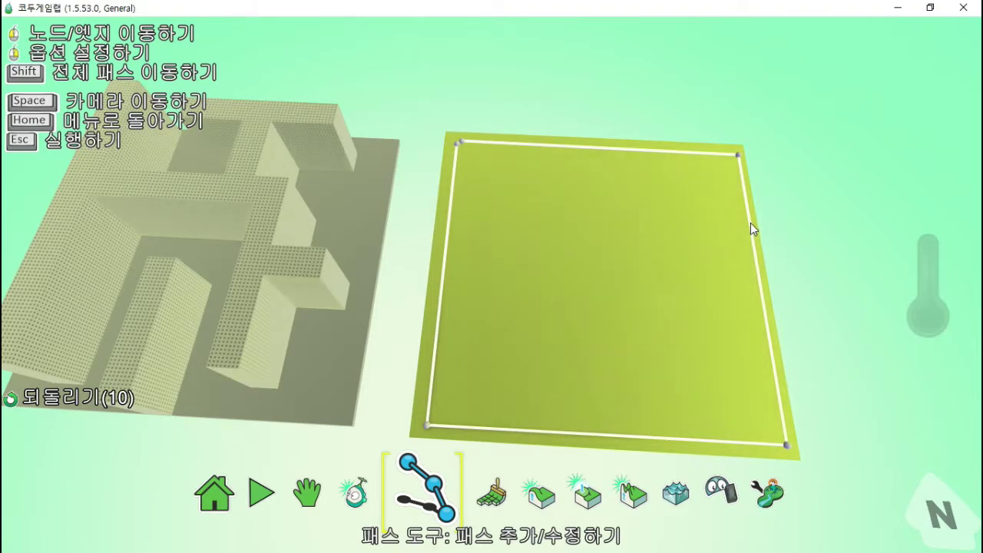
drag(751, 223, 748, 239)
Try to branch a new path segment from the extra node across the ground, then discard it.
key(space)
right_drag(736, 248, 372, 266)
scroll(367, 280, up, 5)
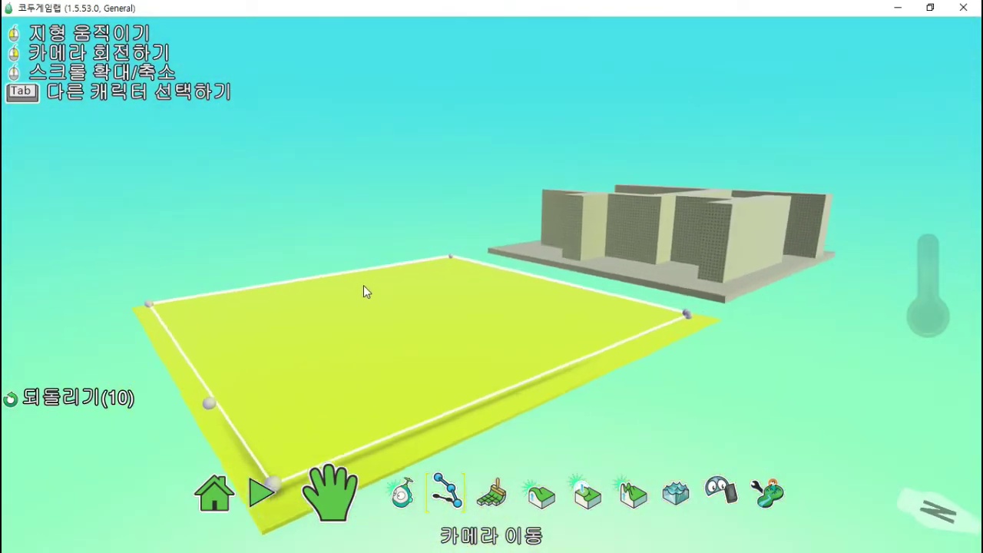
right_drag(281, 364, 965, 404)
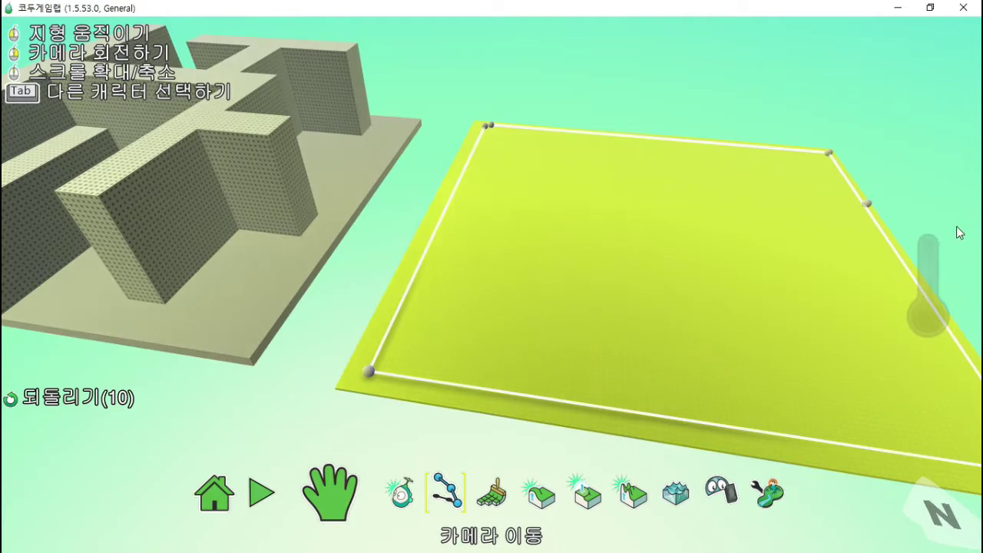
key(space)
click(556, 377)
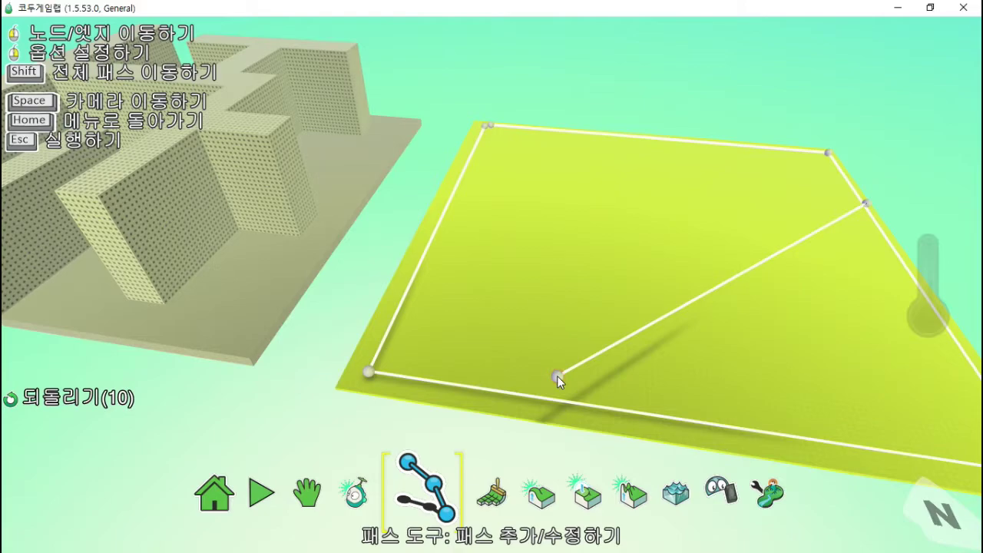
key(Delete)
Delete the extra node on the path's side opposite the maze.
right_click(867, 204)
click(866, 203)
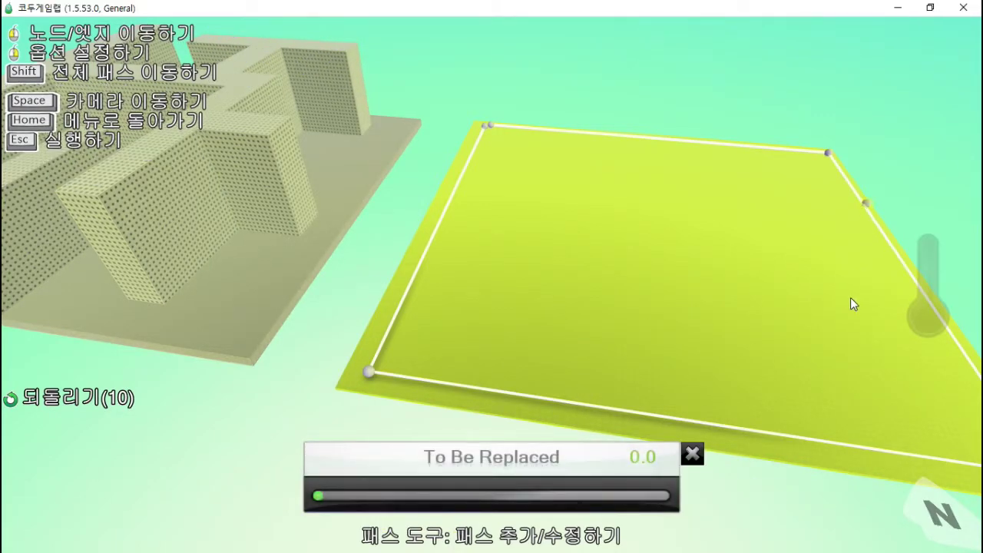
click(692, 454)
right_click(867, 204)
click(901, 229)
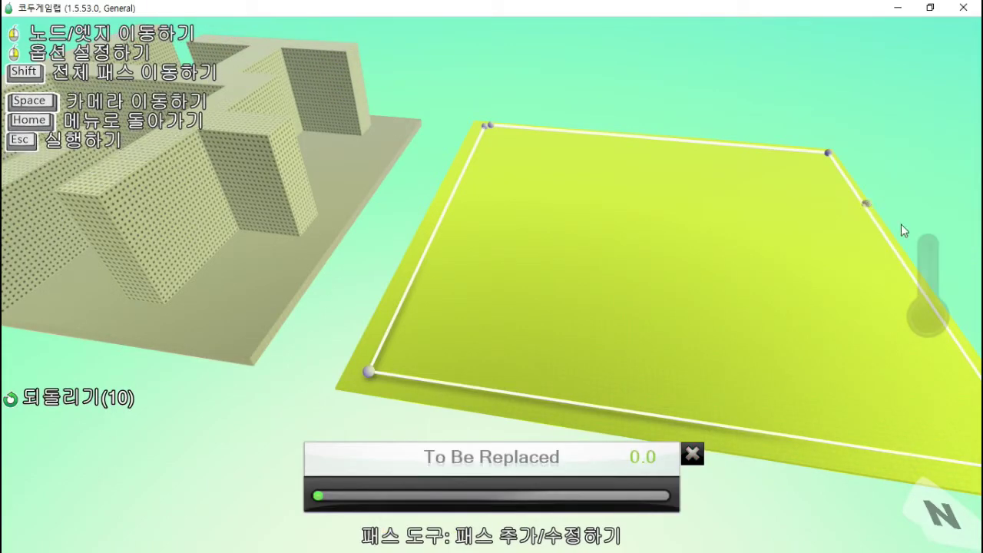
click(866, 204)
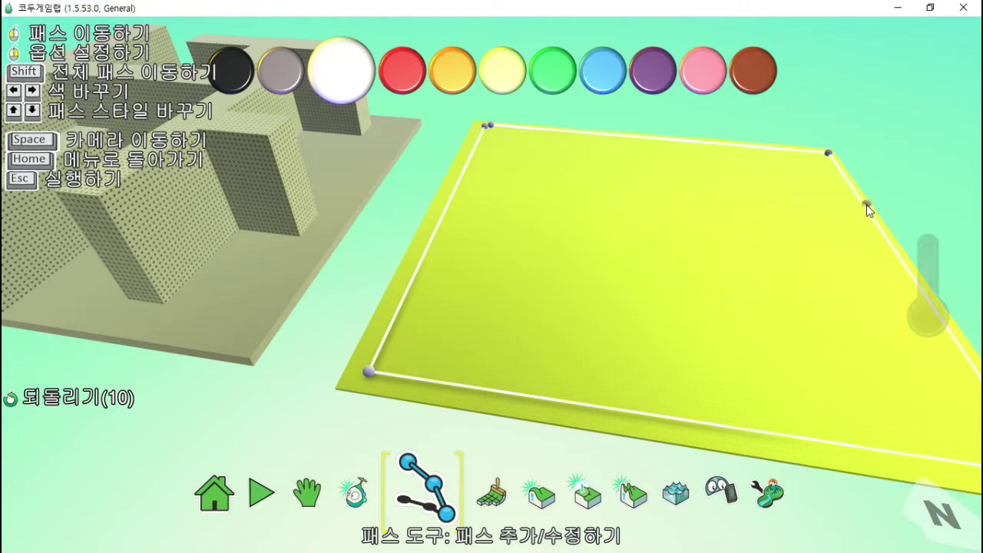
Delete the entire path from the yellow-green ground.
mouse_move(493, 125)
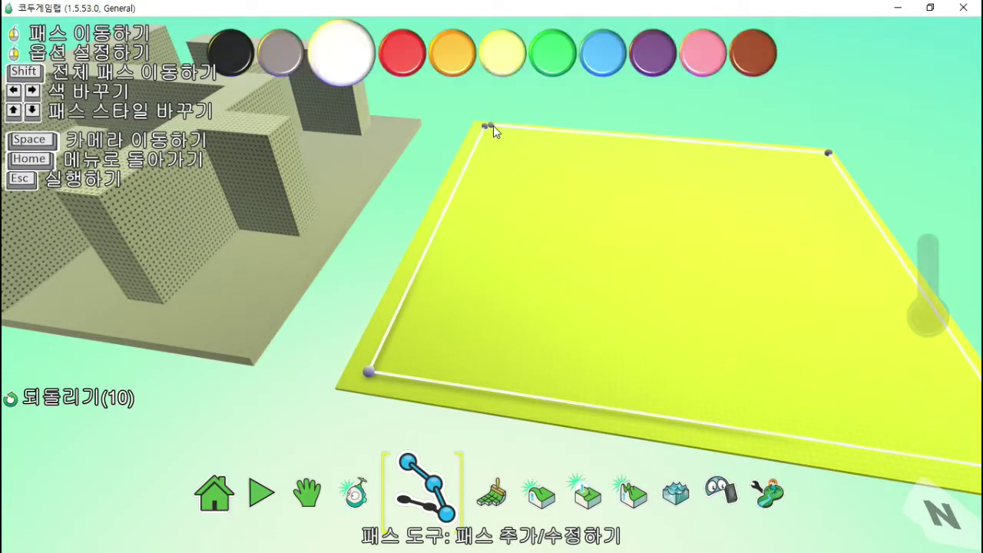
right_click(491, 124)
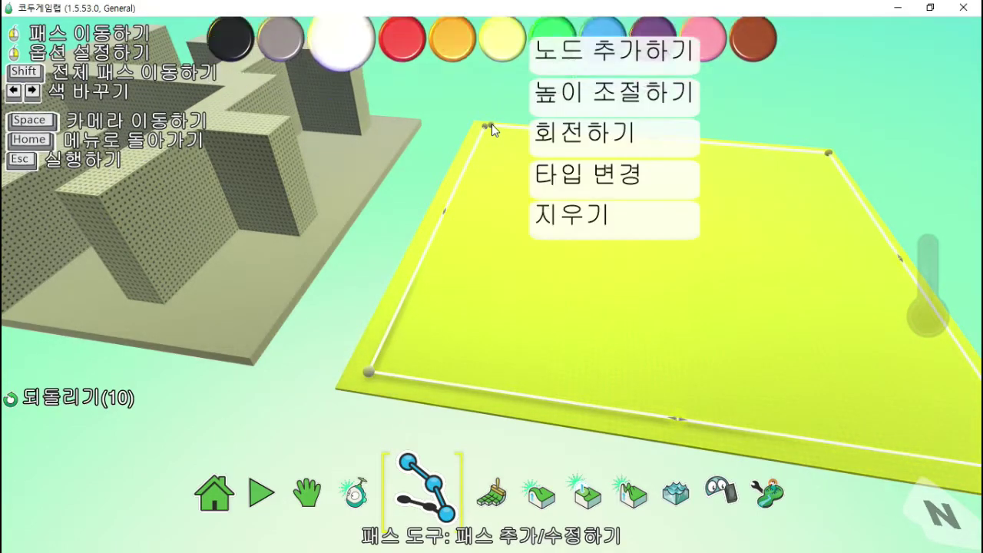
click(584, 215)
Start a new path on the yellow-green ground with six evenly spaced nodes along its far edge.
key(space)
right_drag(509, 360, 653, 281)
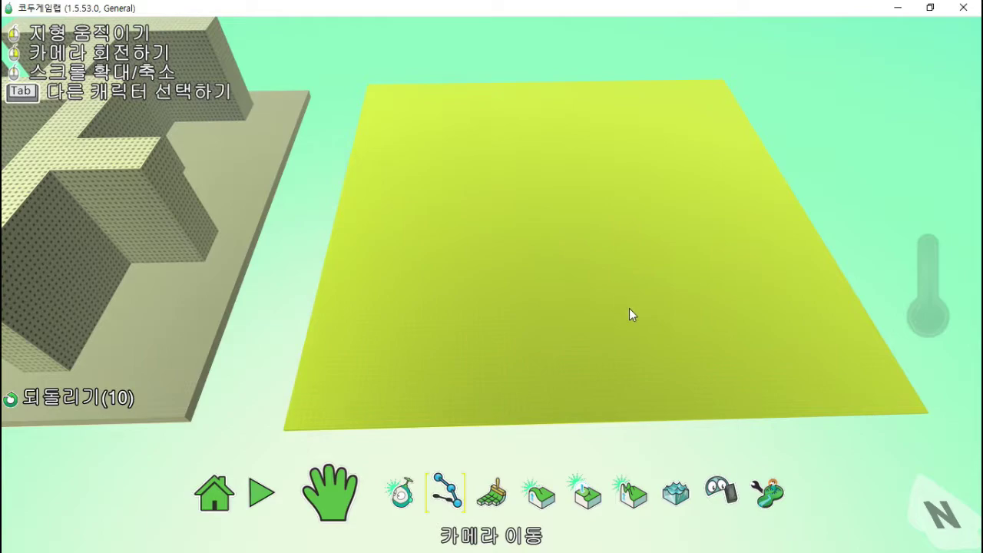
key(space)
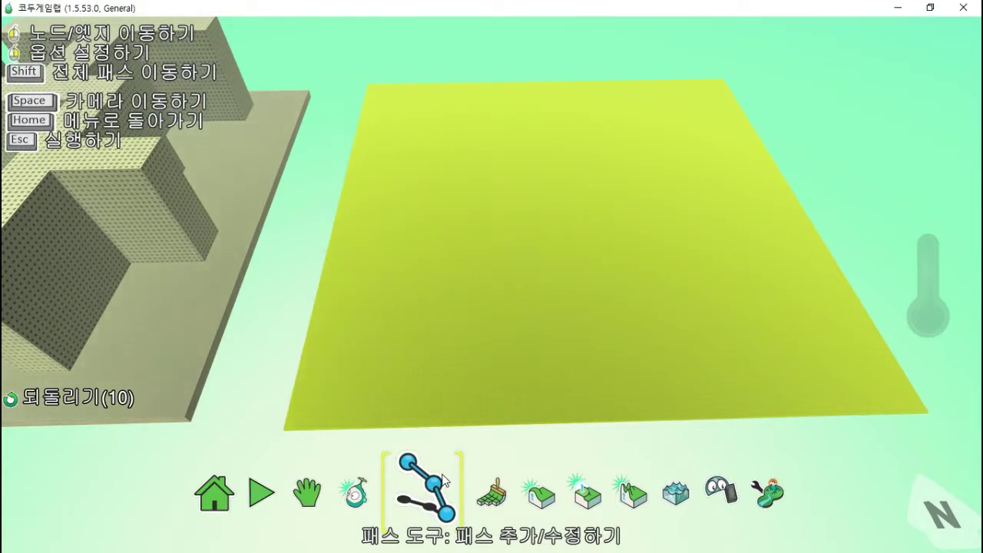
click(374, 93)
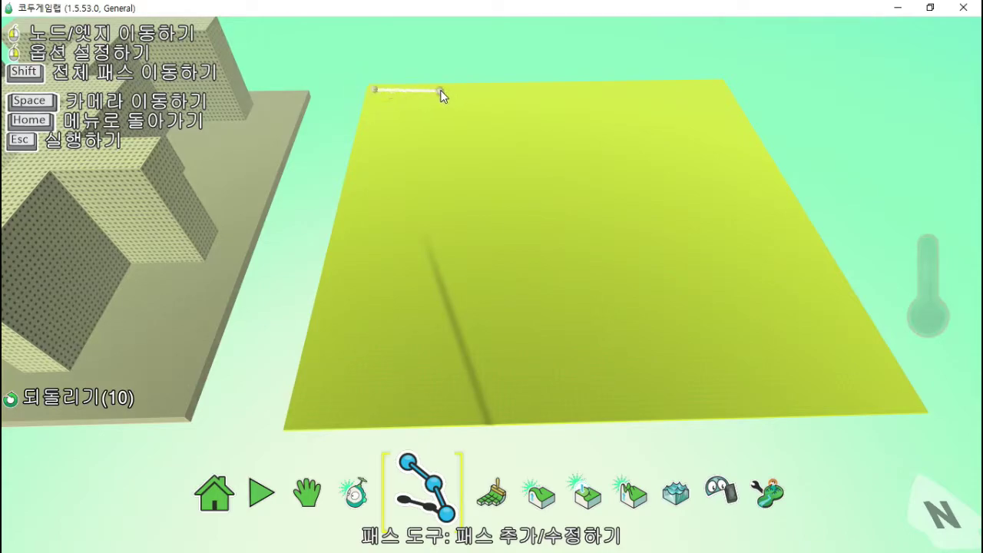
click(441, 89)
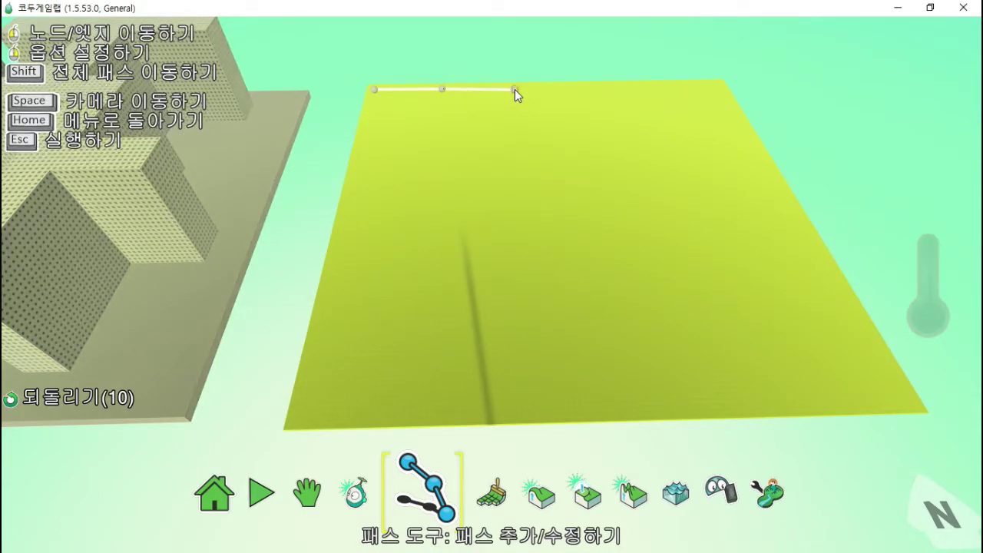
click(515, 90)
click(582, 89)
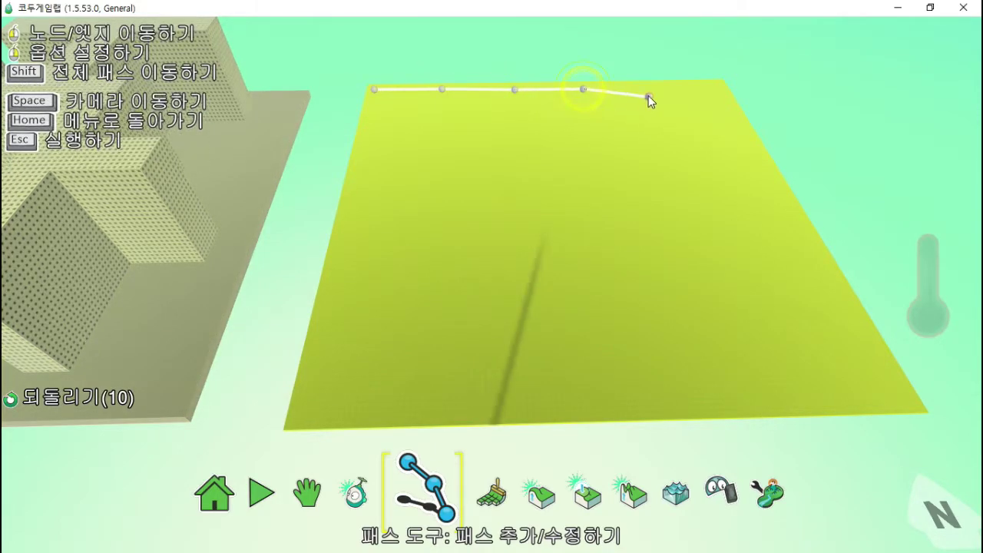
click(646, 90)
click(705, 87)
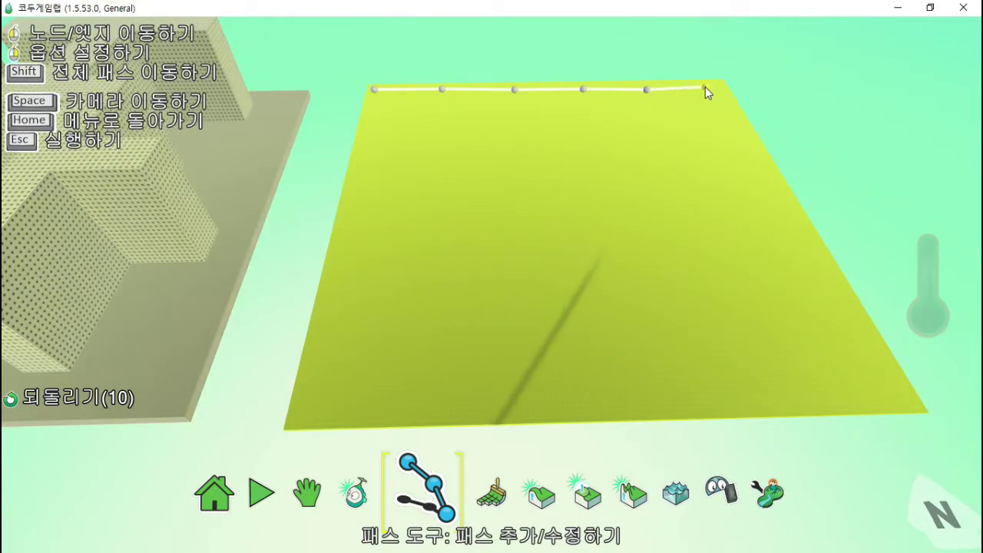
Continue the path with five spaced nodes along the edge opposite the maze, ending at the near corner.
click(730, 123)
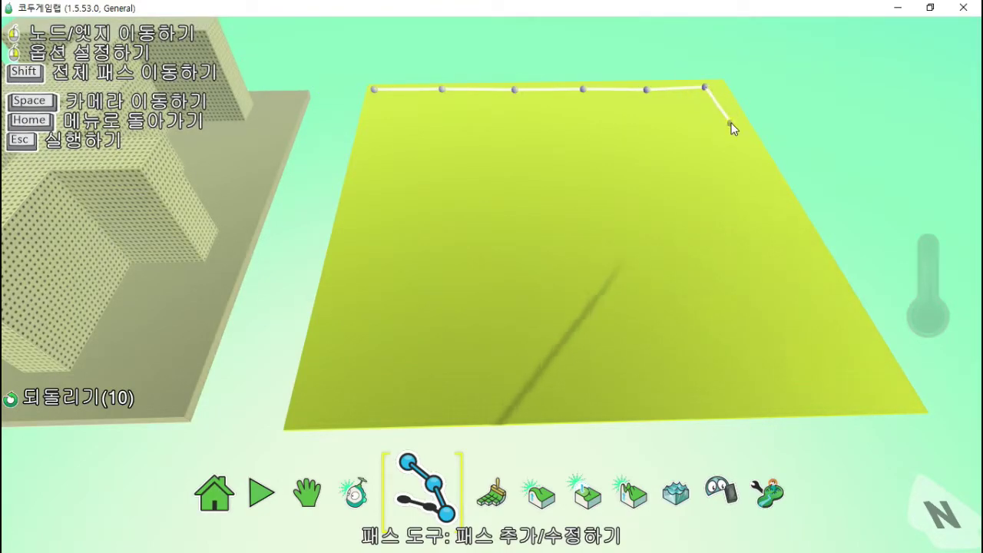
click(764, 182)
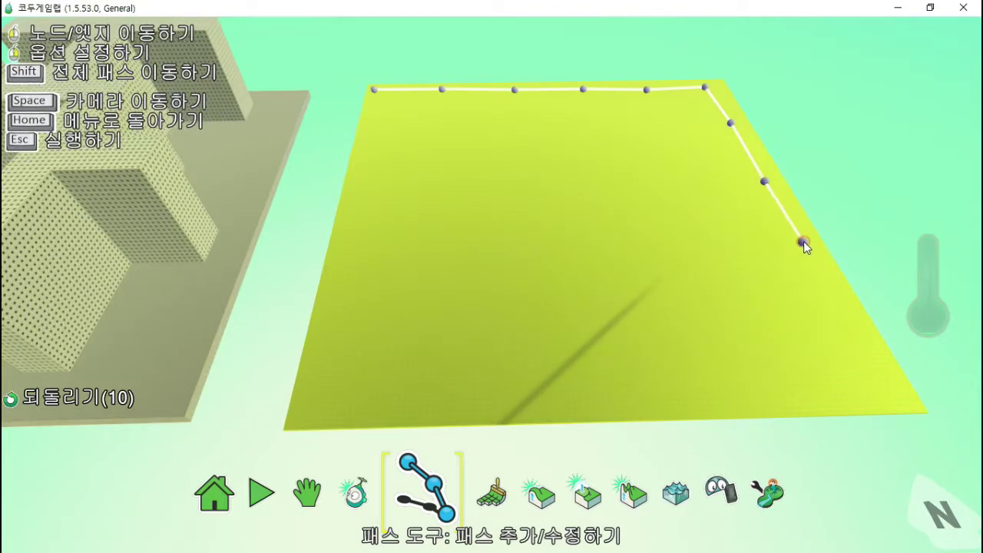
click(804, 241)
click(846, 308)
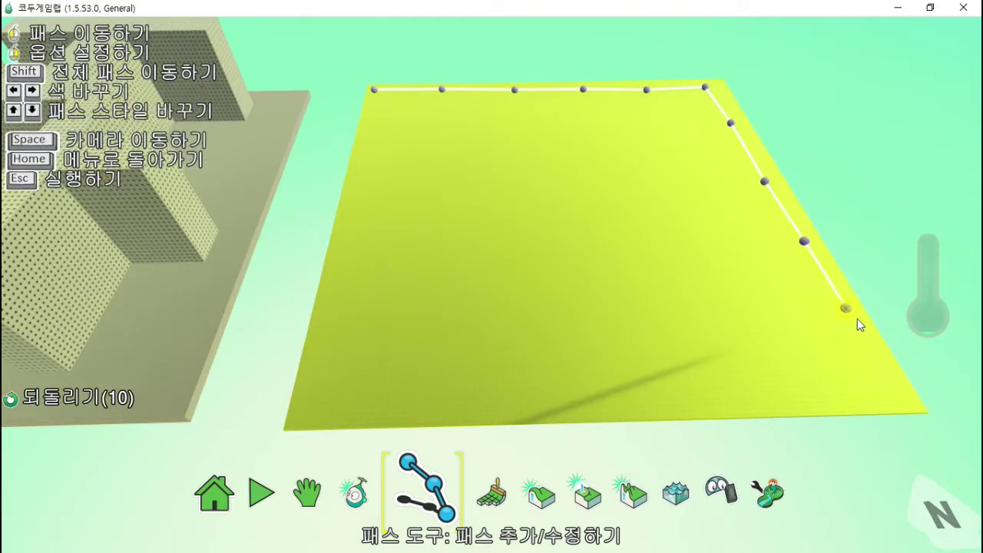
click(890, 388)
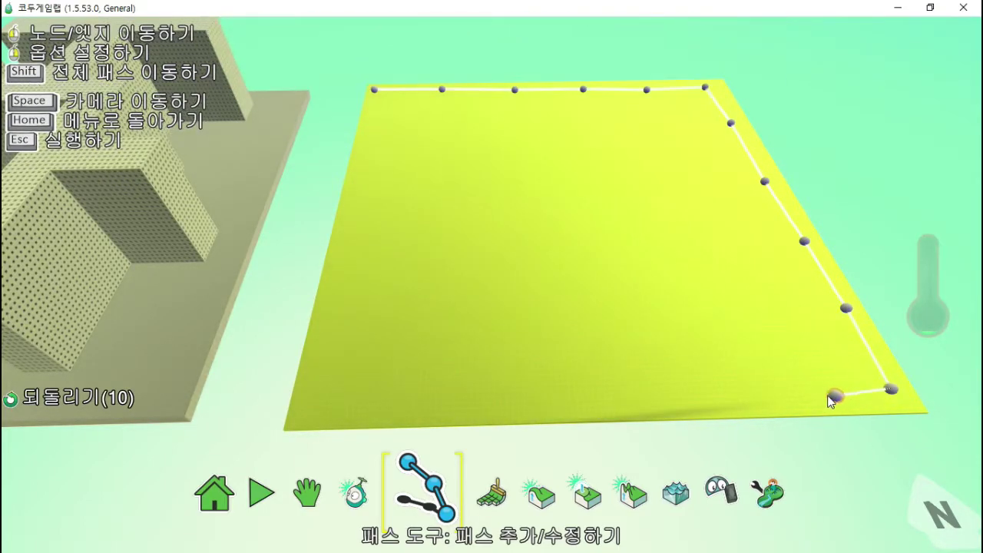
Extend the path with seven spaced nodes along the near edge to the corner beside the maze.
click(777, 391)
click(729, 397)
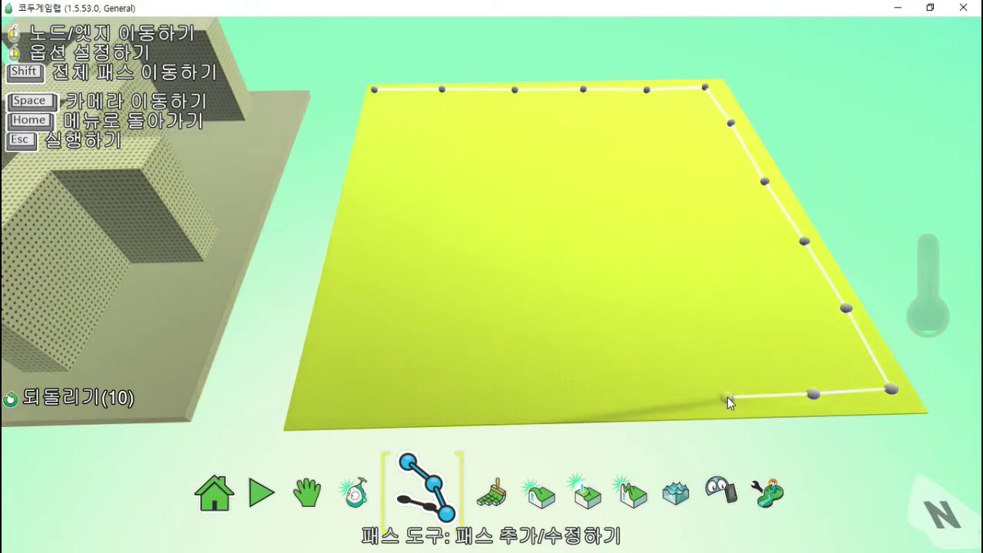
click(649, 400)
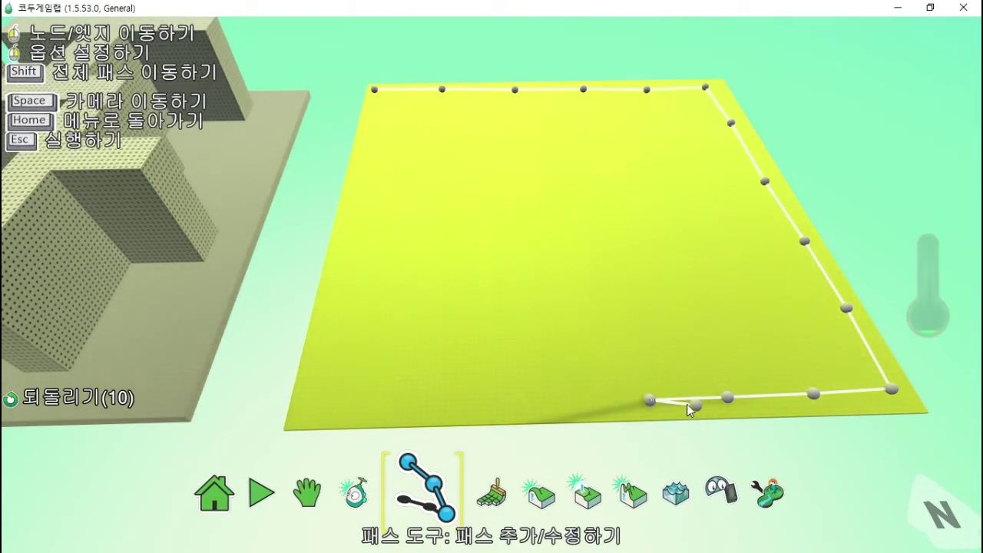
click(565, 400)
click(478, 400)
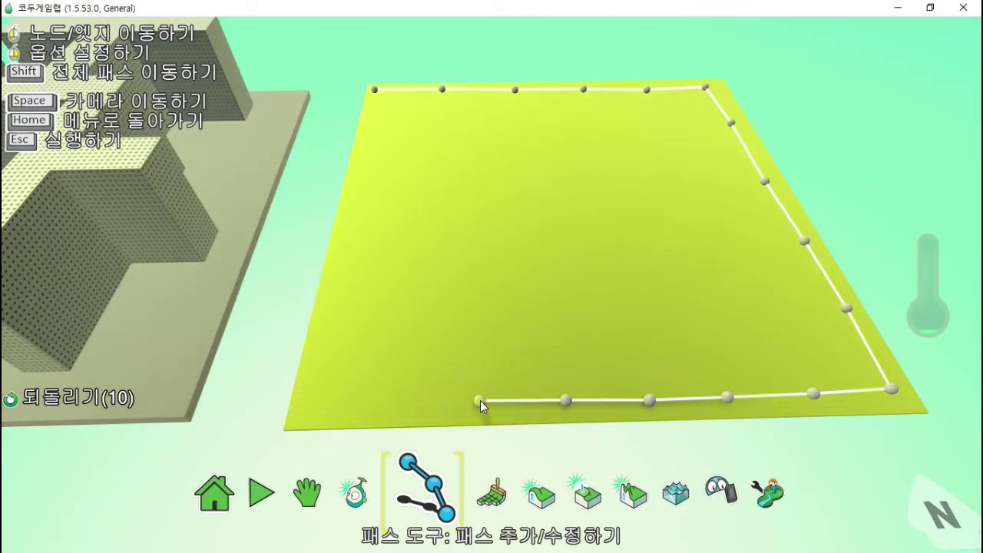
click(387, 402)
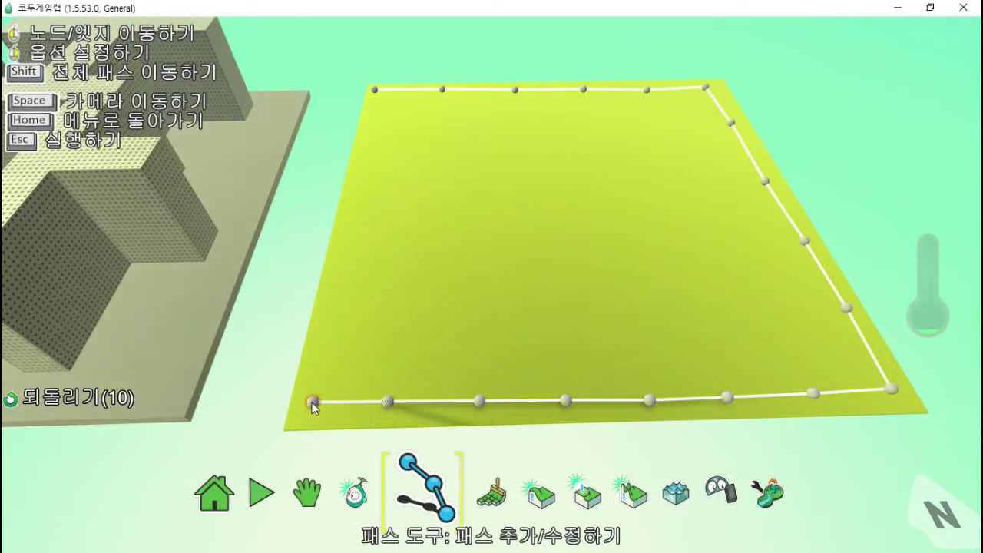
click(311, 402)
Close the path along the edge facing the maze at its first node, with four intermediate nodes on that side.
click(310, 404)
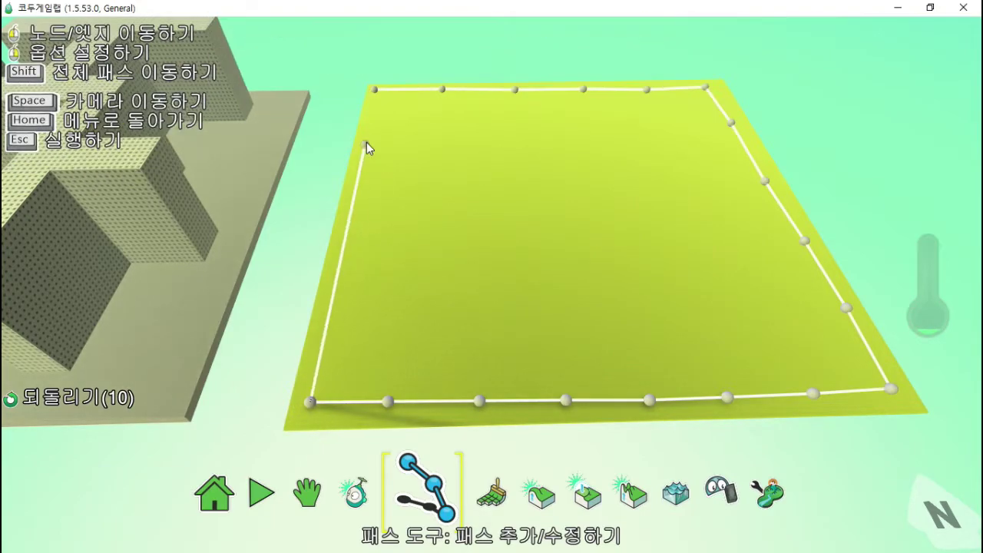
click(373, 91)
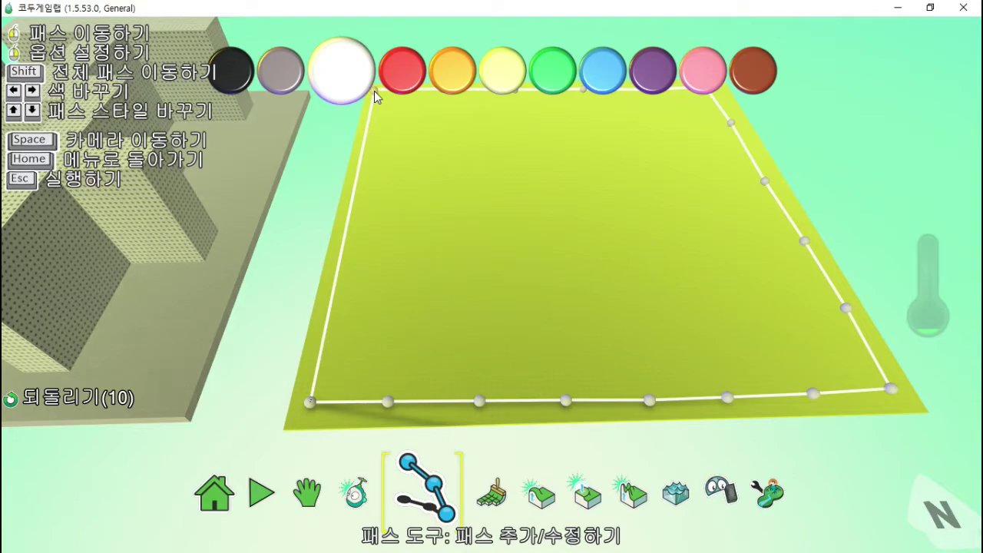
mouse_move(374, 91)
mouse_down()
mouse_move(323, 359)
mouse_move(387, 126)
mouse_move(372, 93)
mouse_move(327, 346)
mouse_move(375, 93)
mouse_up()
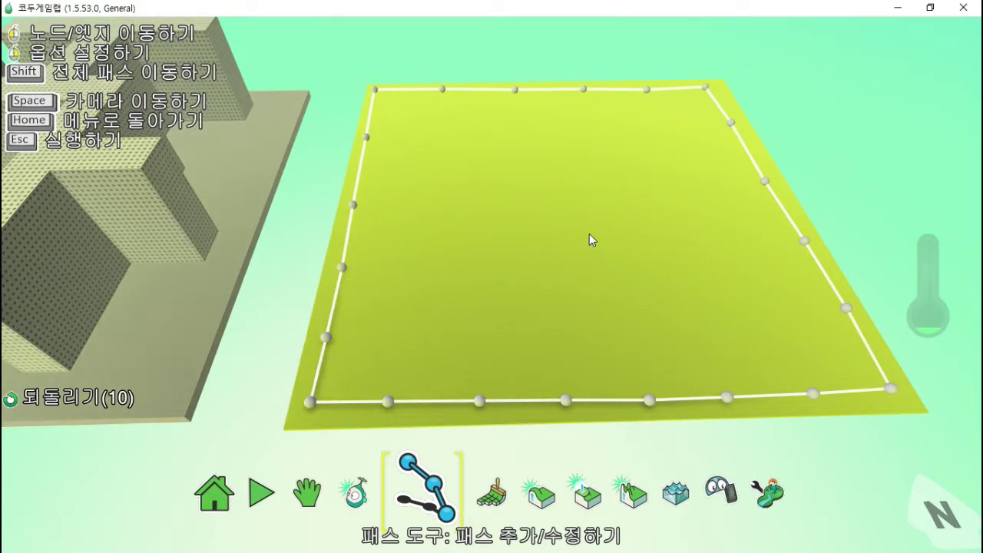
Inspect individual nodes on the path's far, near and maze-facing sides.
right_click(516, 89)
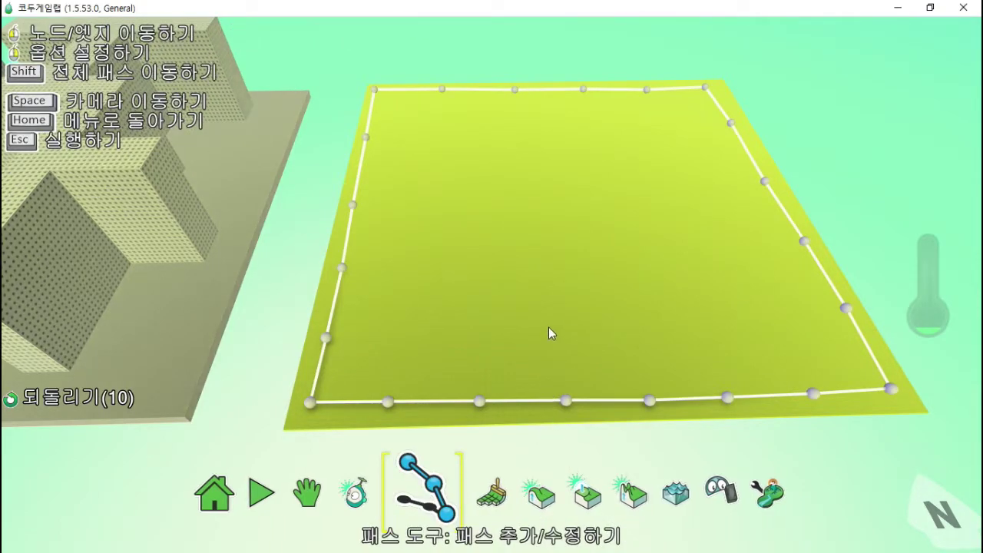
scroll(533, 313, up, 5)
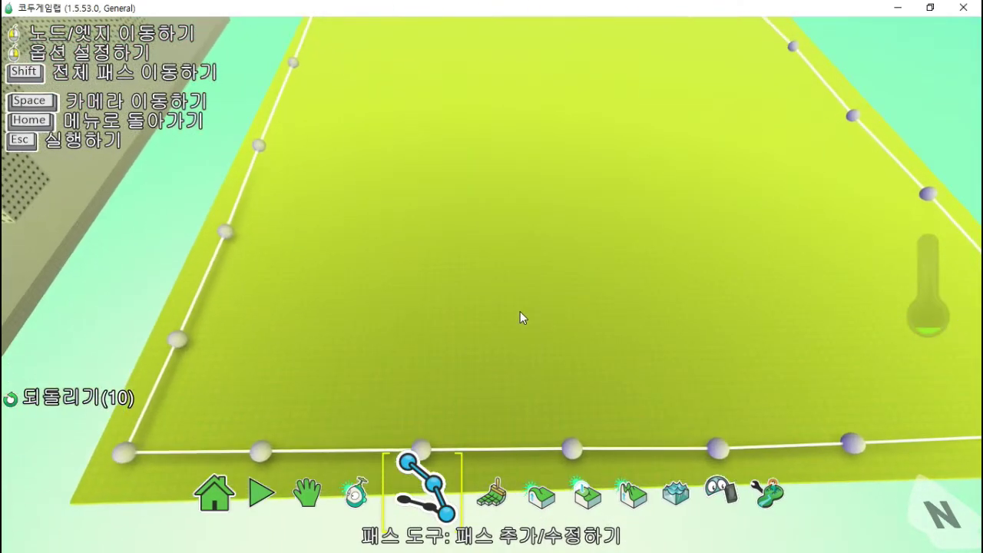
scroll(520, 317, down, 4)
right_click(555, 417)
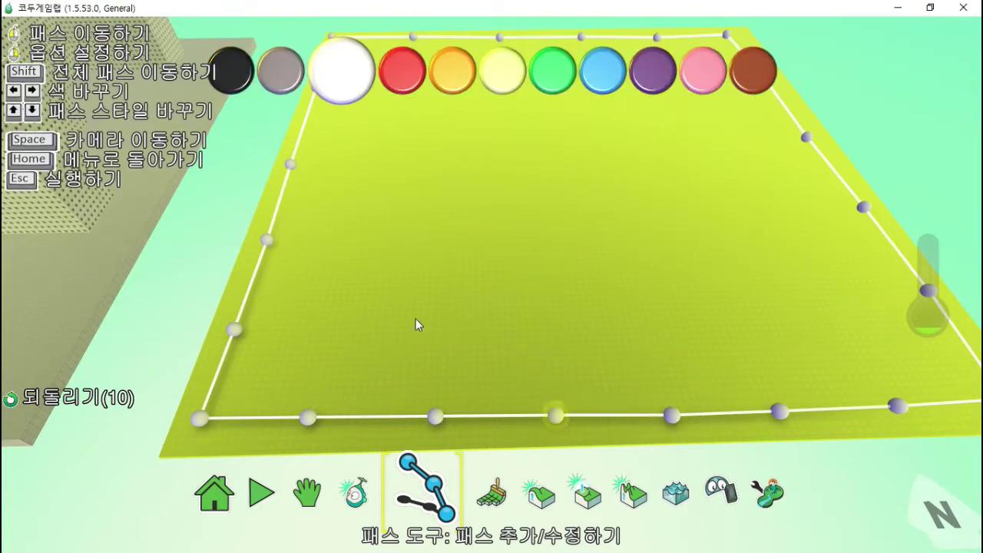
right_click(291, 165)
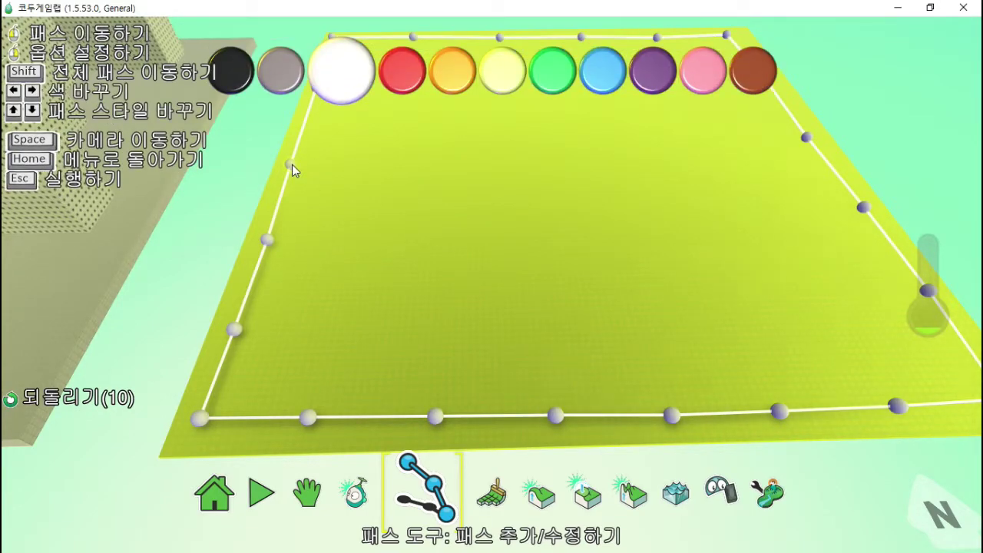
right_click(269, 241)
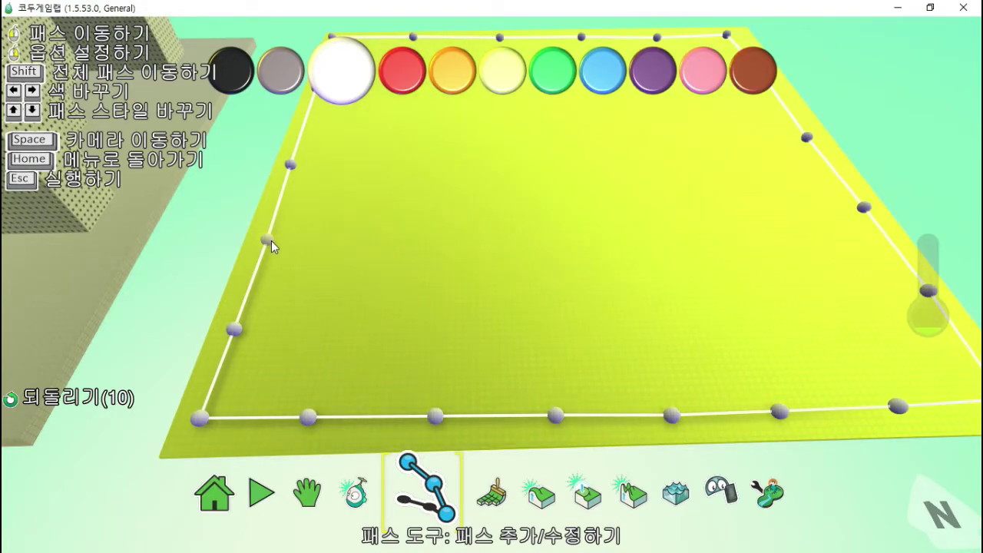
Draw a straight path across the middle of the second ground area and split its segments at three points.
key(Down)
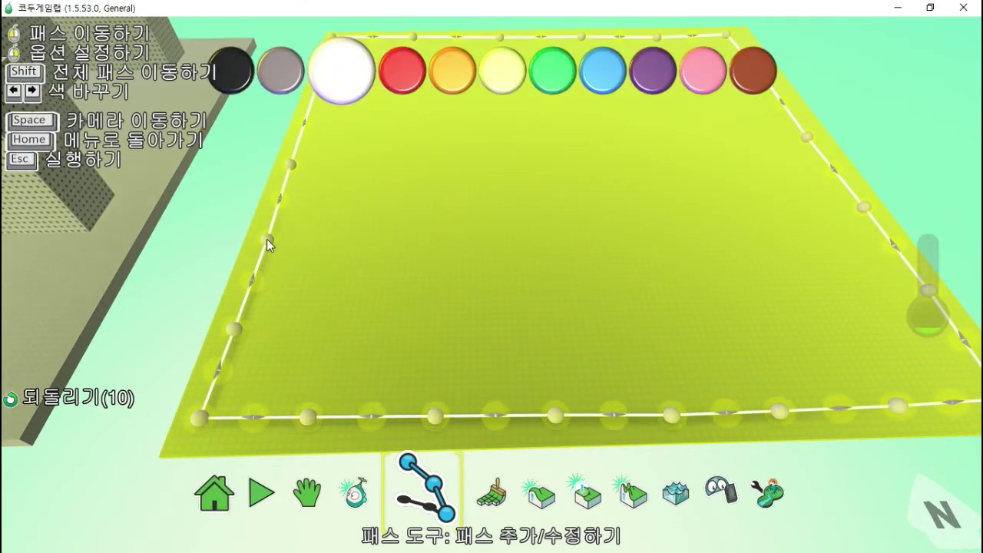
mouse_move(249, 283)
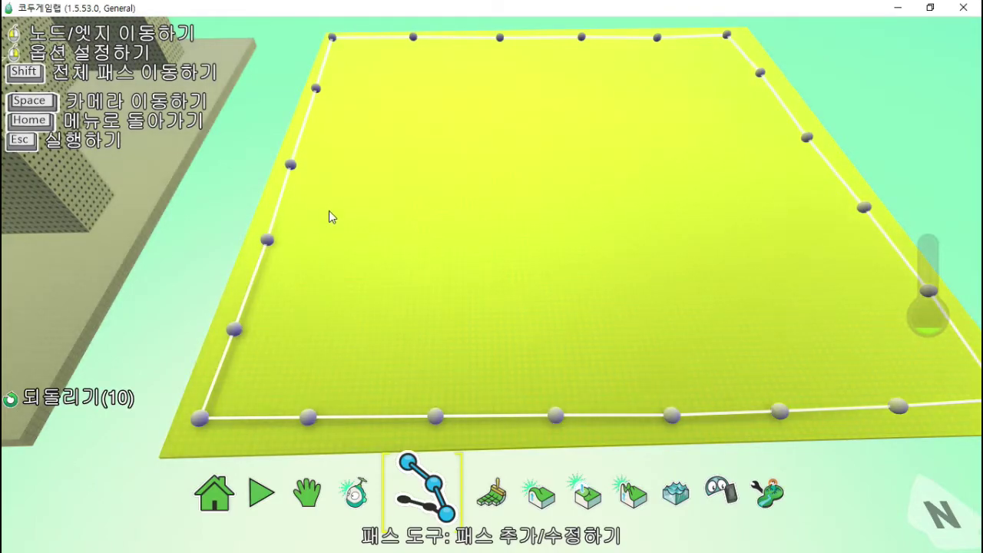
drag(329, 208, 805, 189)
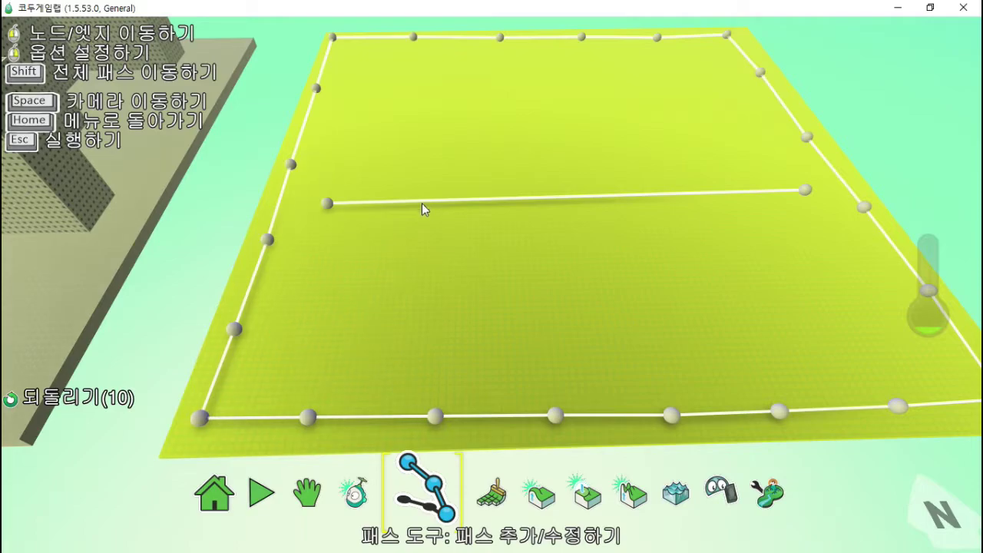
mouse_move(568, 201)
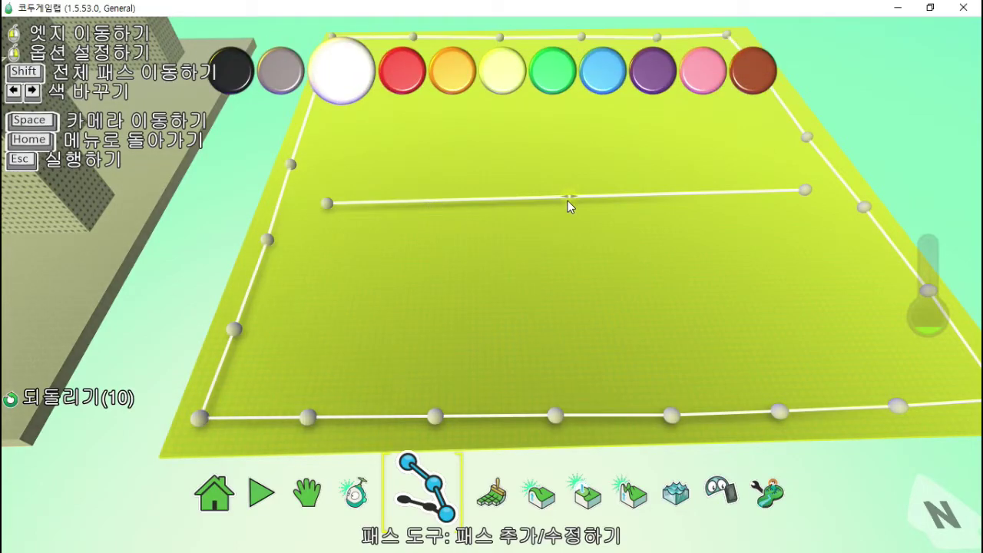
right_click(567, 197)
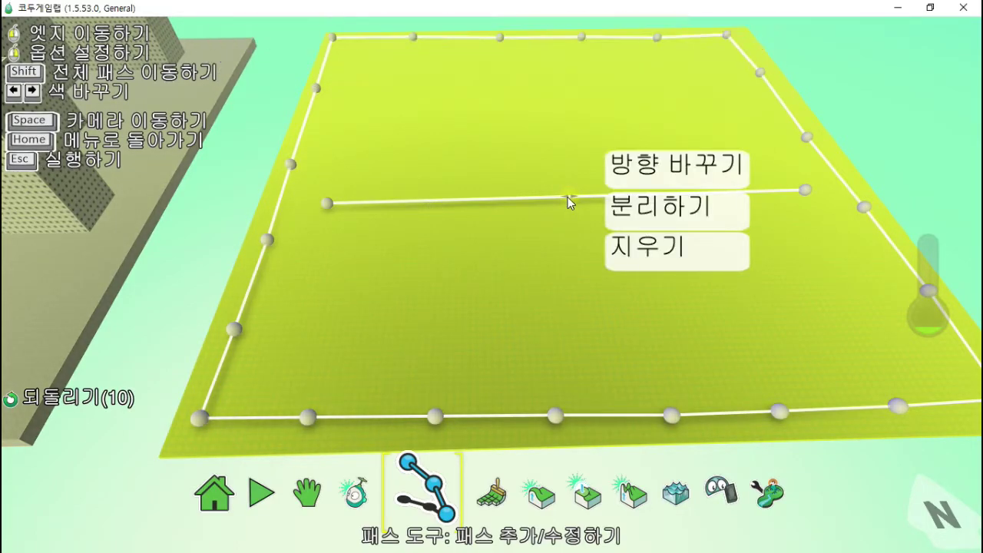
click(647, 216)
right_click(449, 201)
right_click(390, 203)
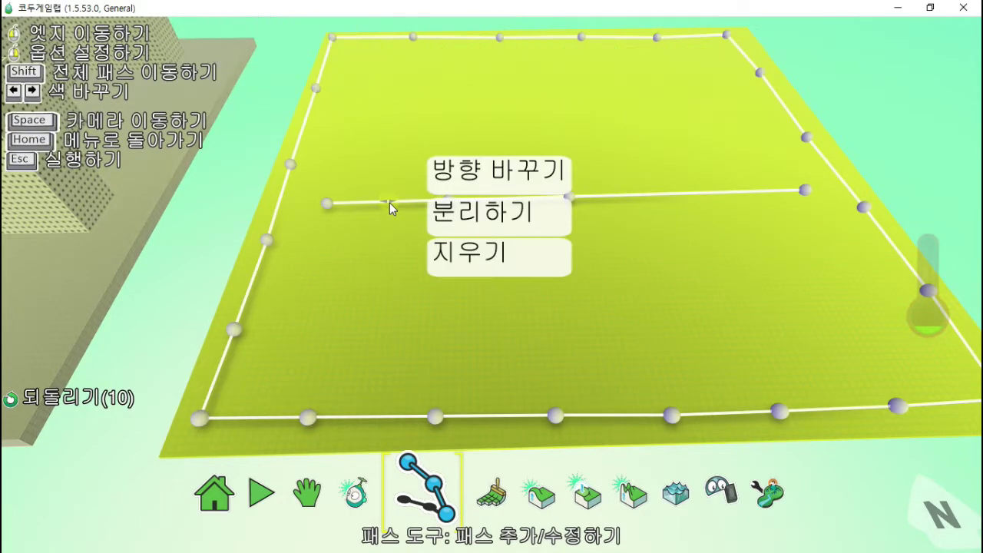
click(462, 218)
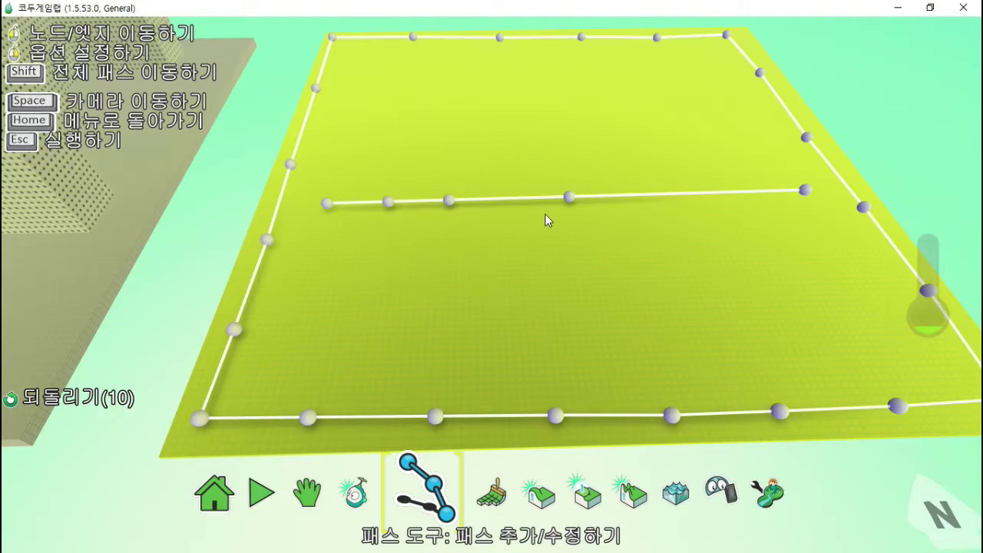
mouse_move(566, 199)
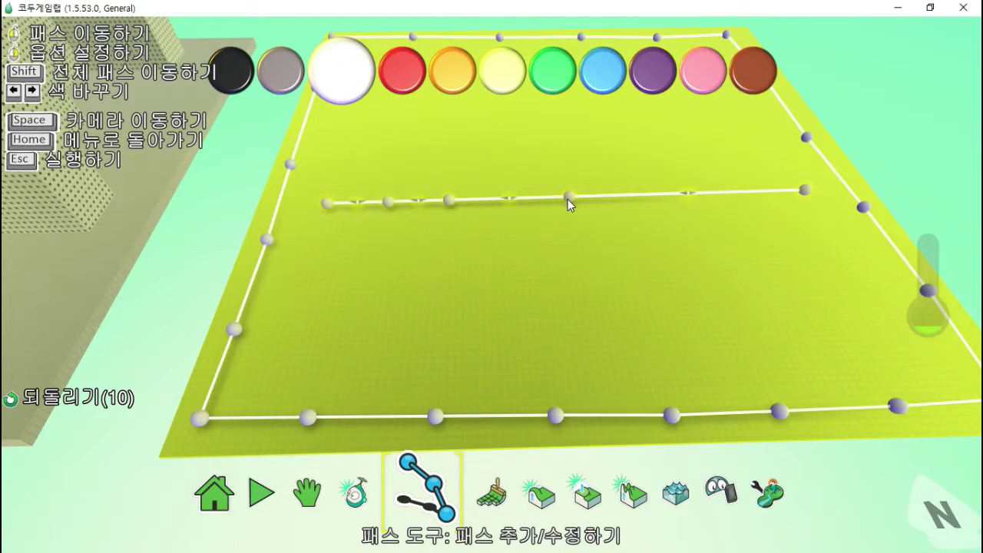
Draw a second straight path parallel to the first, with a short two-segment branch off its middle node.
mouse_move(316, 268)
mouse_down()
mouse_move(786, 266)
mouse_move(819, 250)
mouse_up()
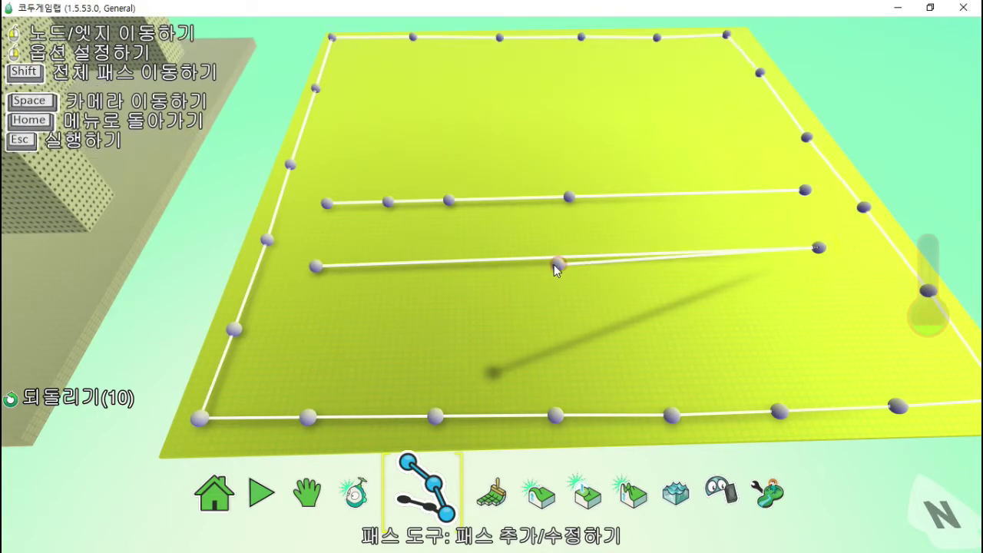
mouse_move(562, 259)
mouse_down()
mouse_move(580, 238)
mouse_move(632, 300)
mouse_move(625, 314)
mouse_move(576, 305)
mouse_move(563, 256)
mouse_up()
click(571, 290)
drag(569, 291, 590, 270)
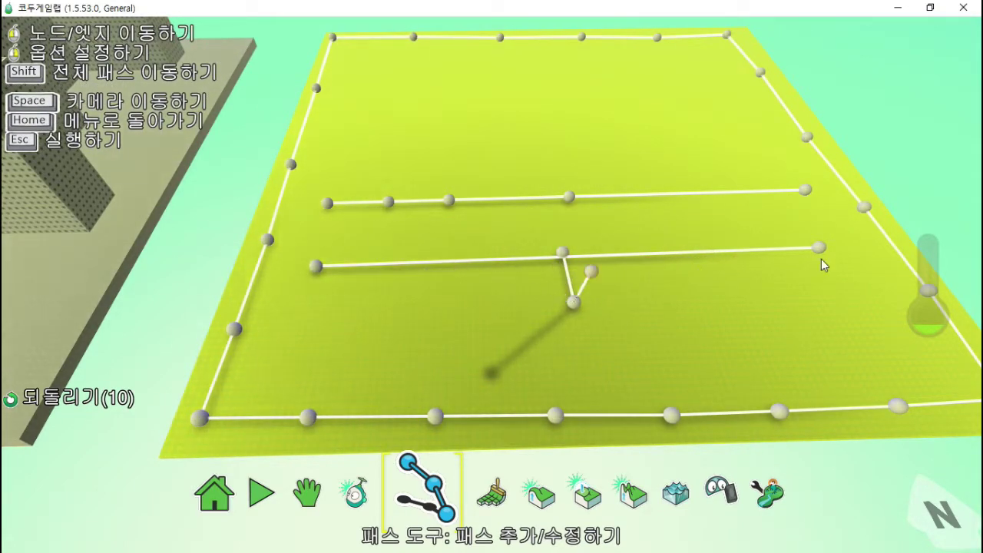
Delete the branched second path node by node, including its two end nodes.
drag(821, 263, 564, 260)
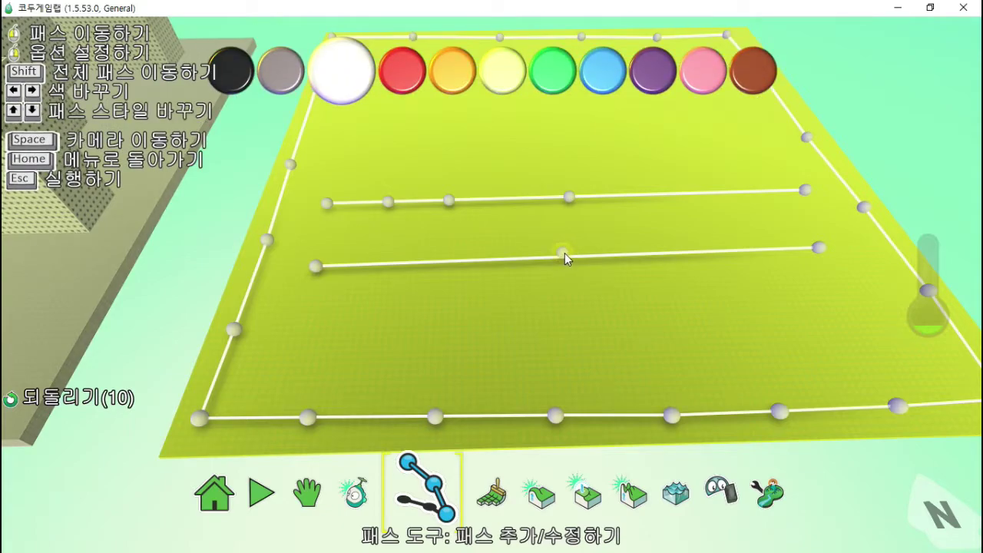
click(565, 256)
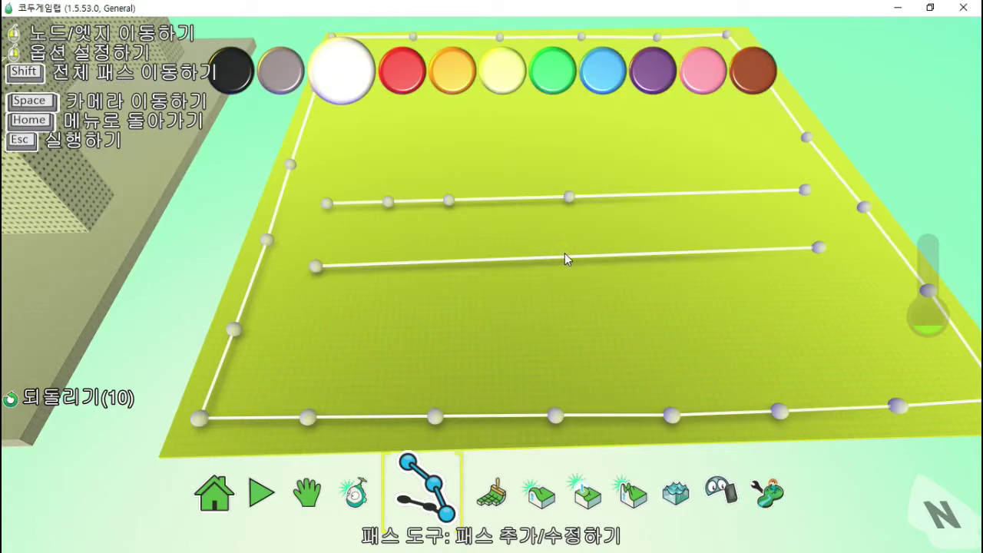
click(316, 265)
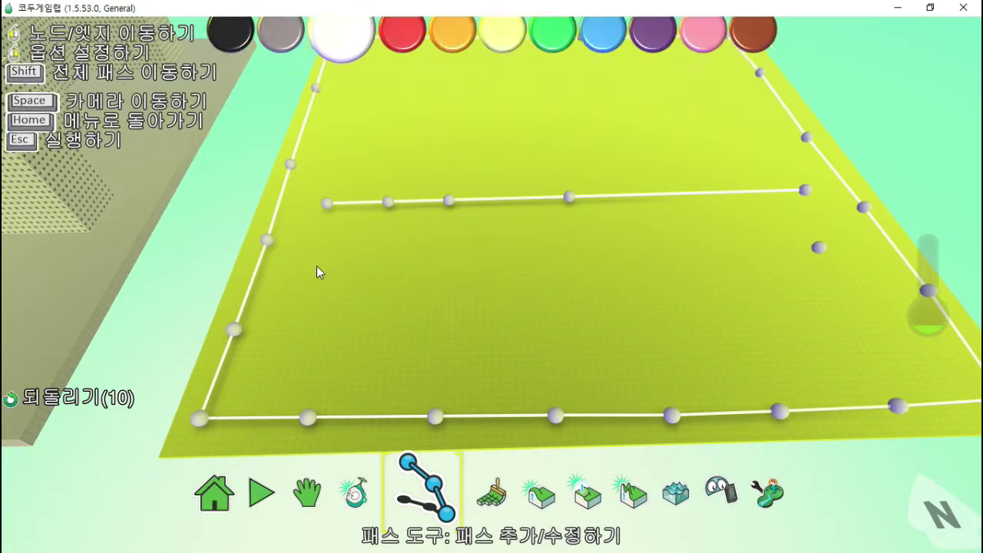
click(816, 248)
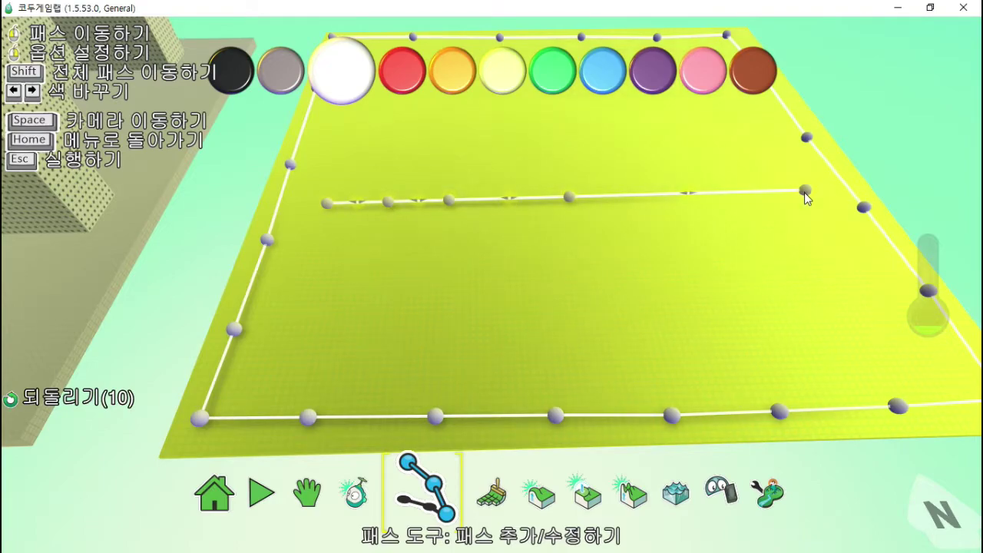
Delete the whole remaining straight path inside the closed edge path.
mouse_move(804, 191)
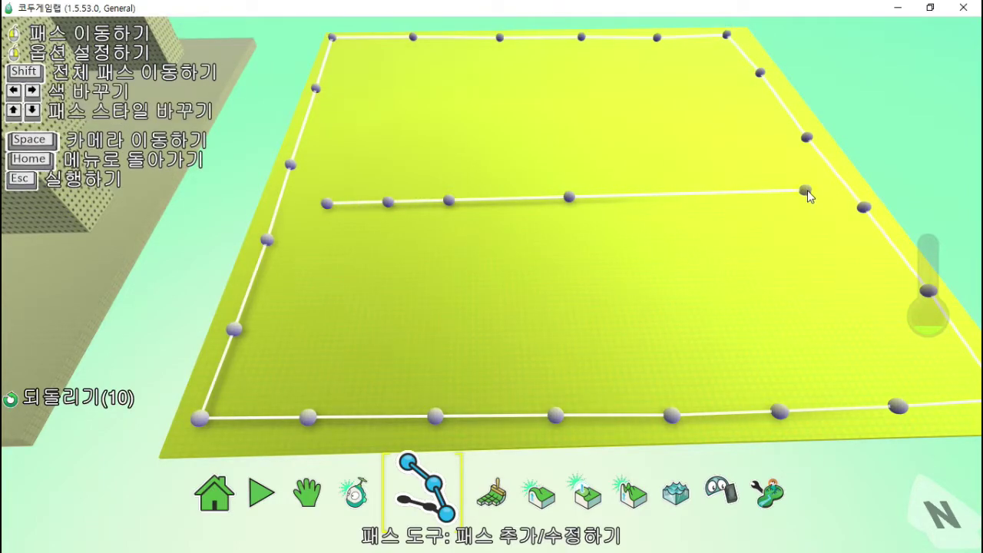
mouse_move(570, 199)
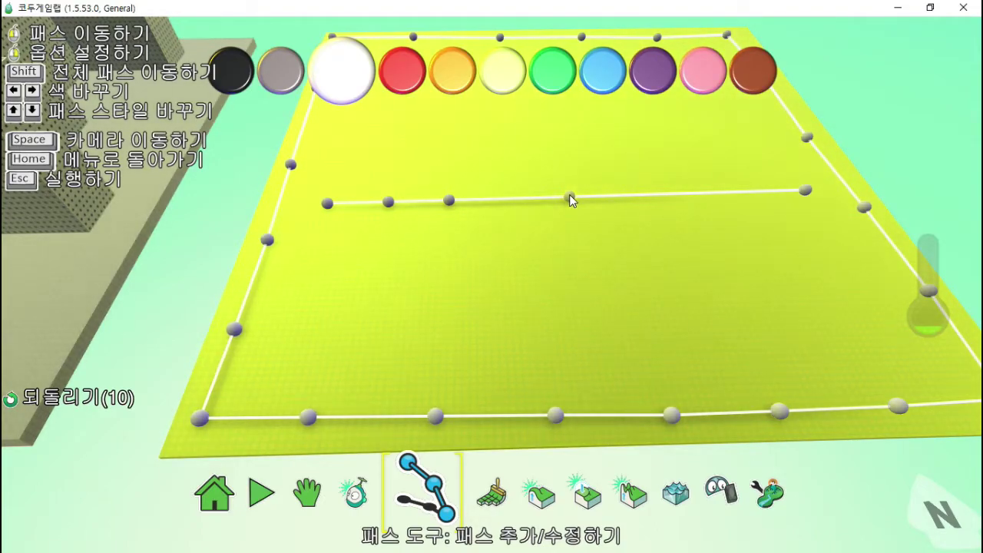
key(shift)
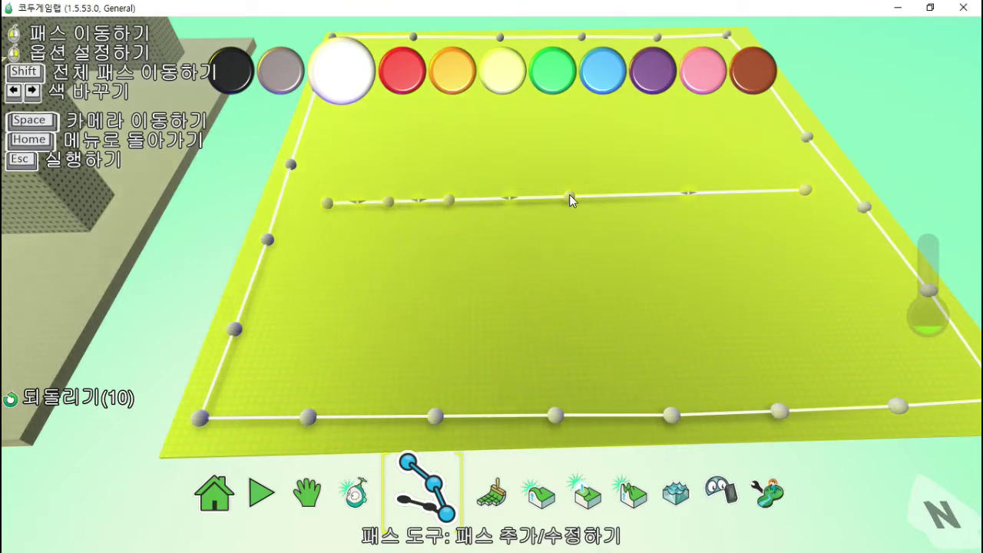
right_click(569, 197)
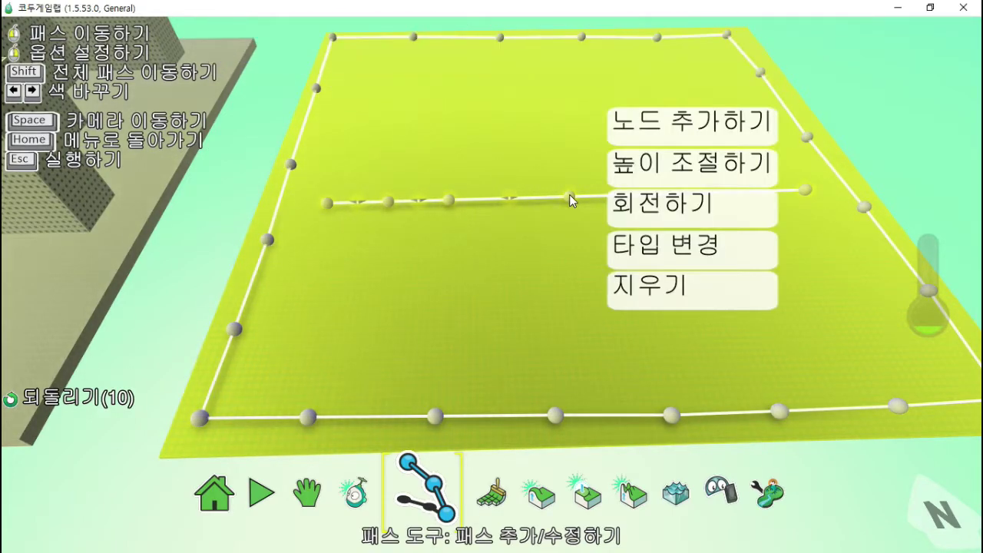
click(639, 291)
Change the second ground area's terrain material to number 8.
click(470, 491)
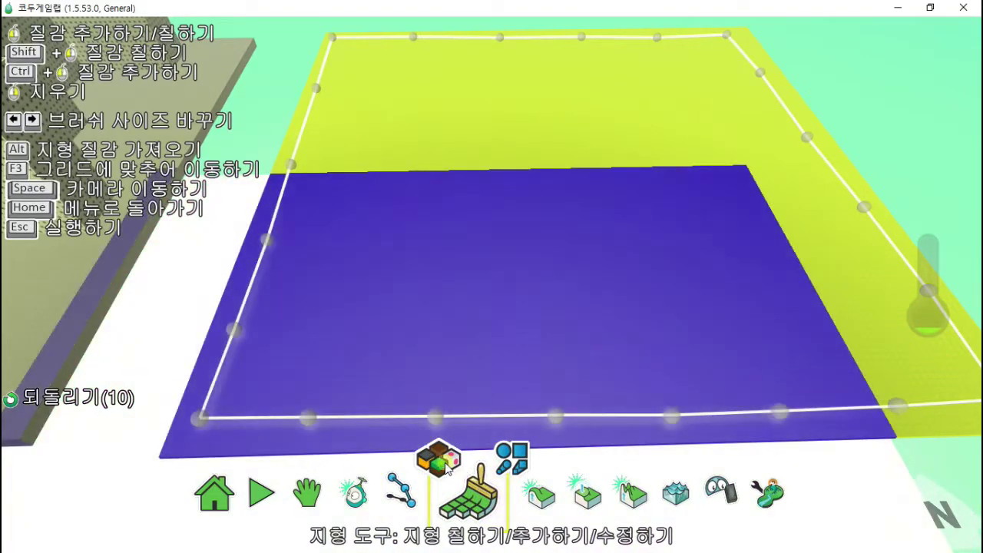
click(440, 459)
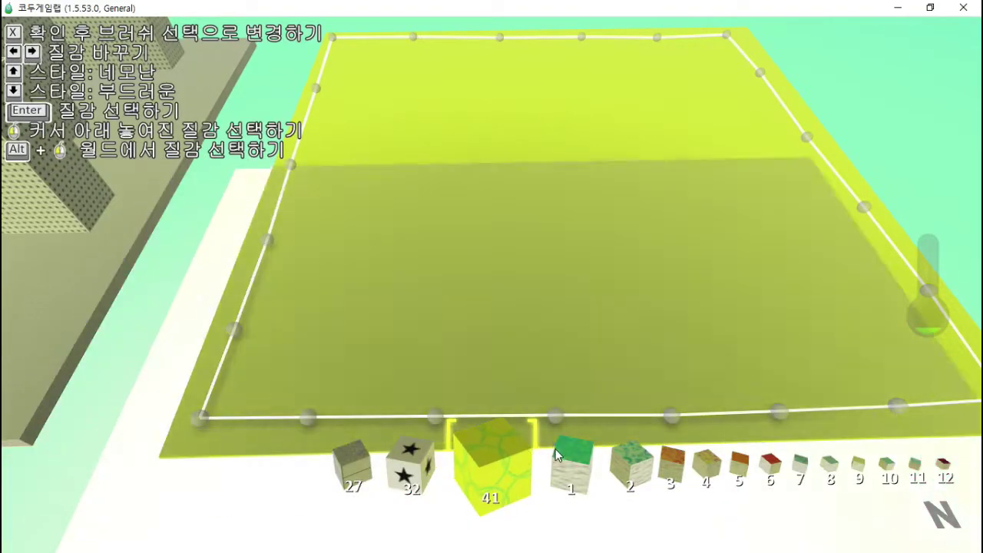
key(Right)
key(Right)
key(Right)
key(Right)
key(Right)
key(Right)
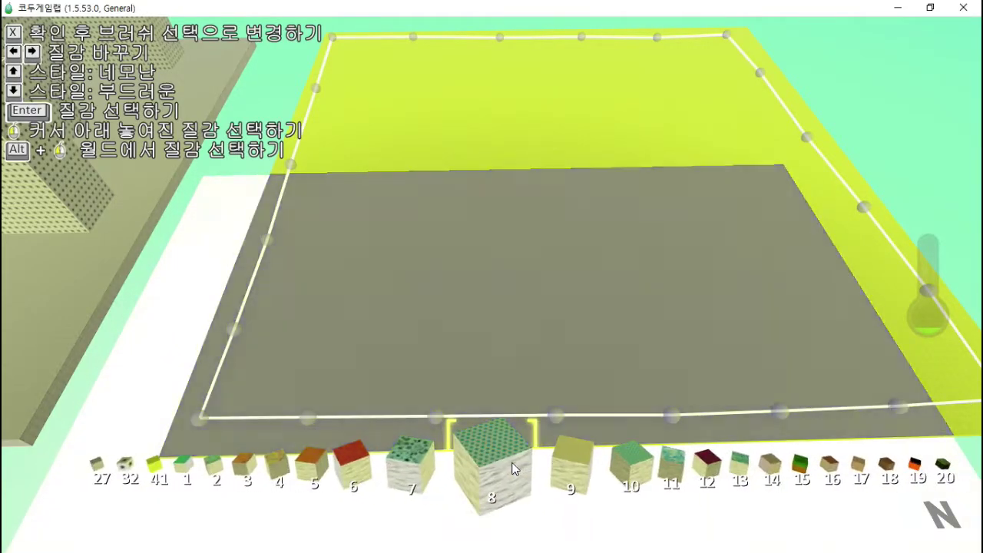
click(513, 469)
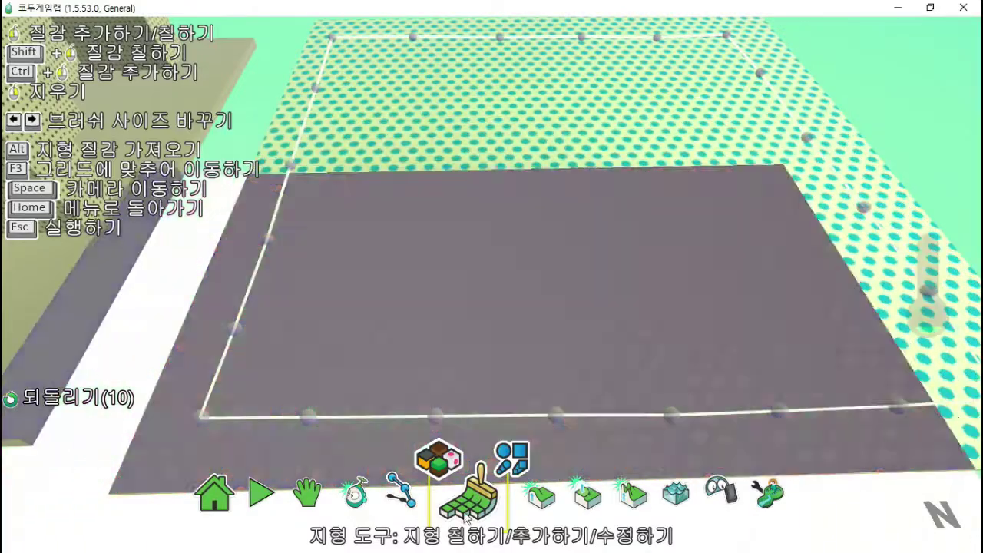
Branch four connected nodes inward from the middle node on the closed path's maze-facing side.
click(402, 494)
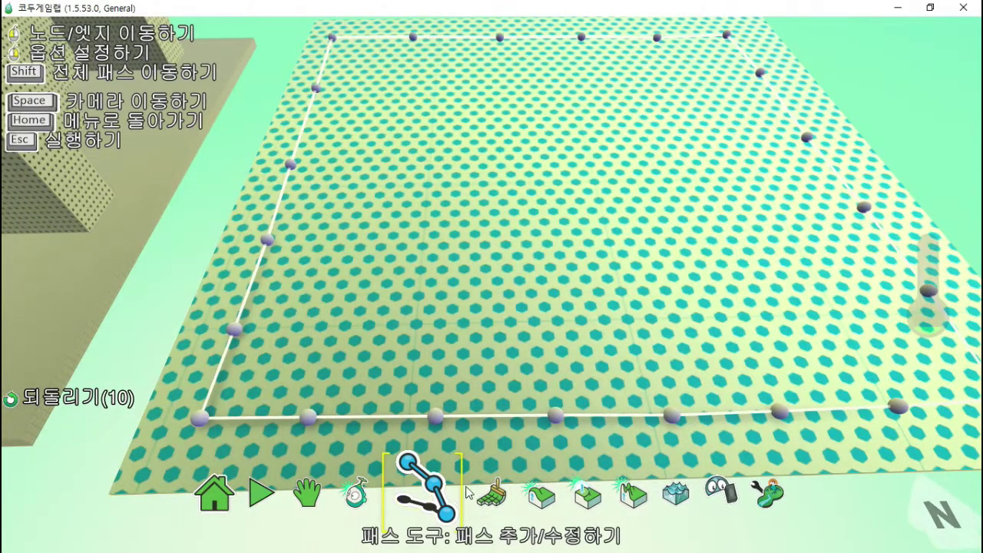
click(263, 237)
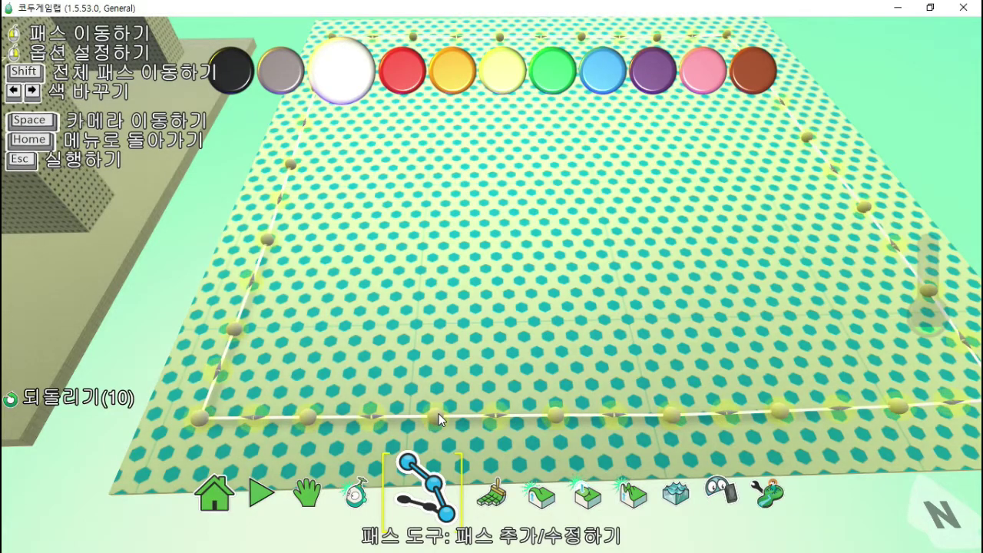
click(535, 228)
key(space)
drag(569, 215, 572, 238)
scroll(570, 238, down, 4)
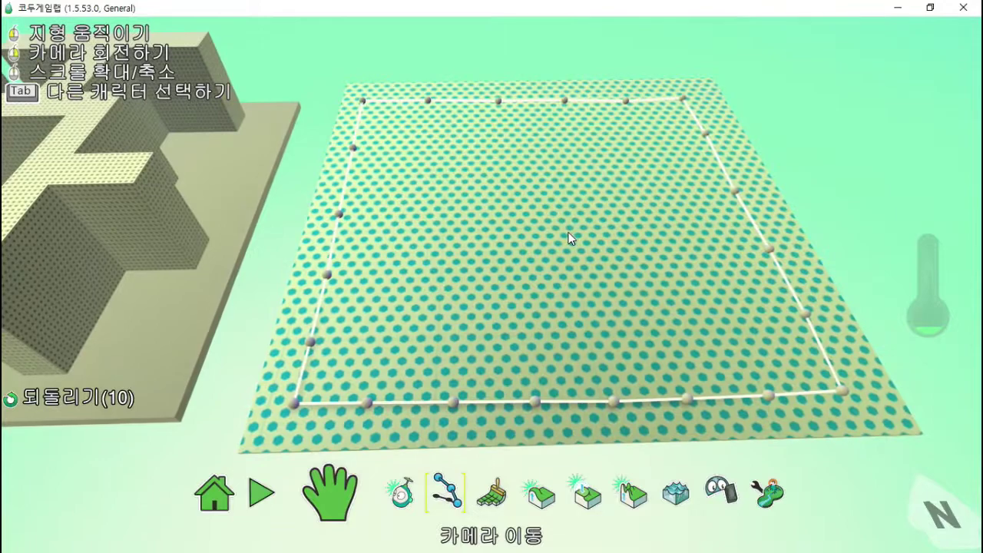
key(space)
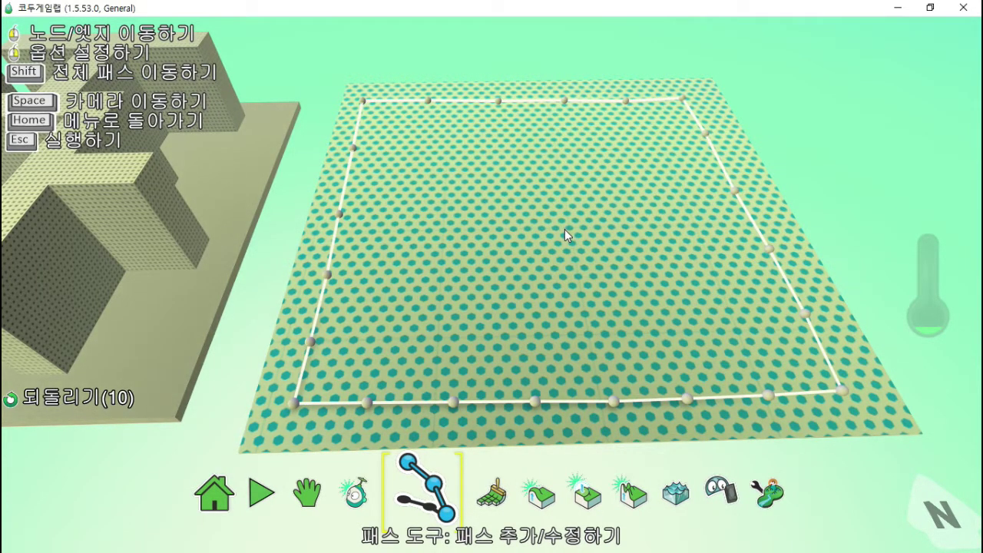
click(340, 213)
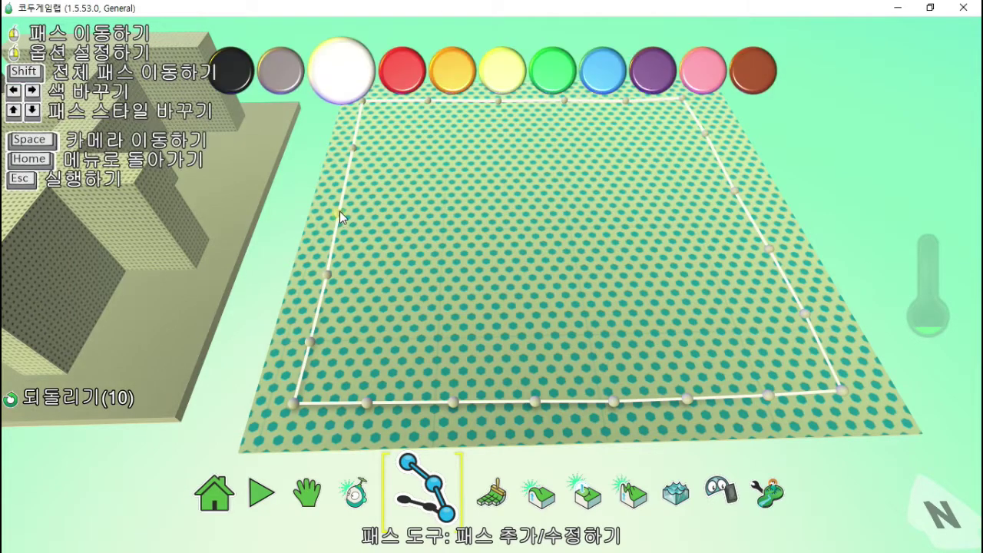
right_click(341, 212)
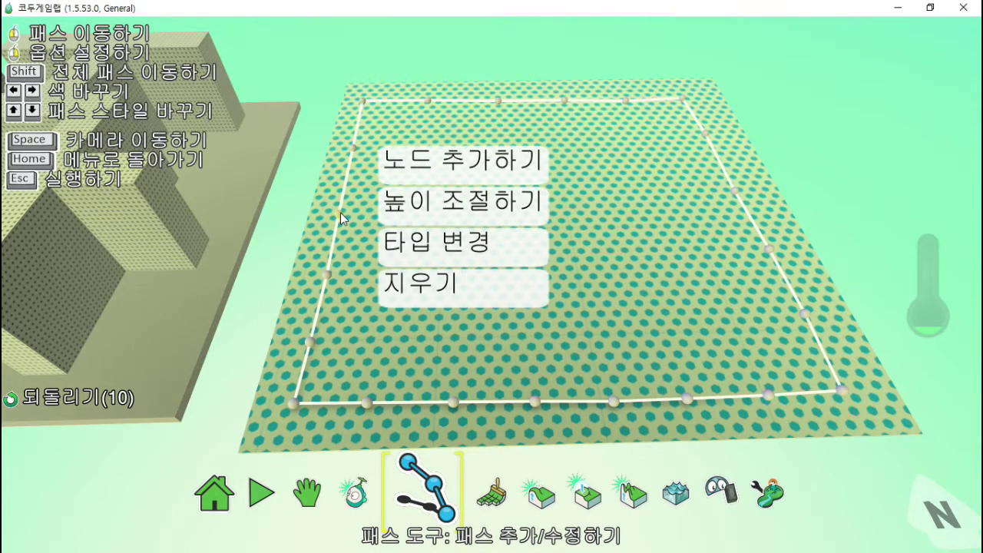
click(461, 168)
drag(462, 167, 549, 124)
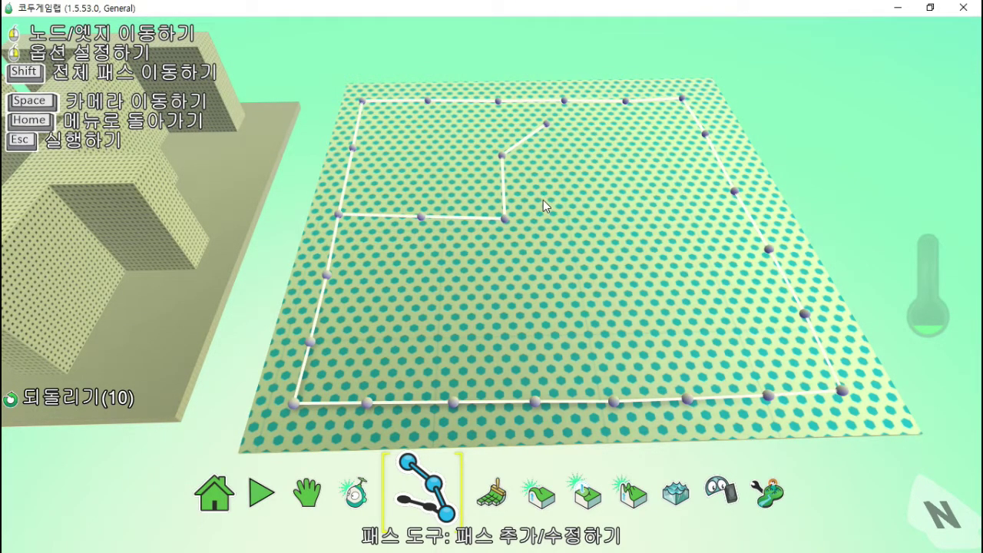
mouse_move(505, 218)
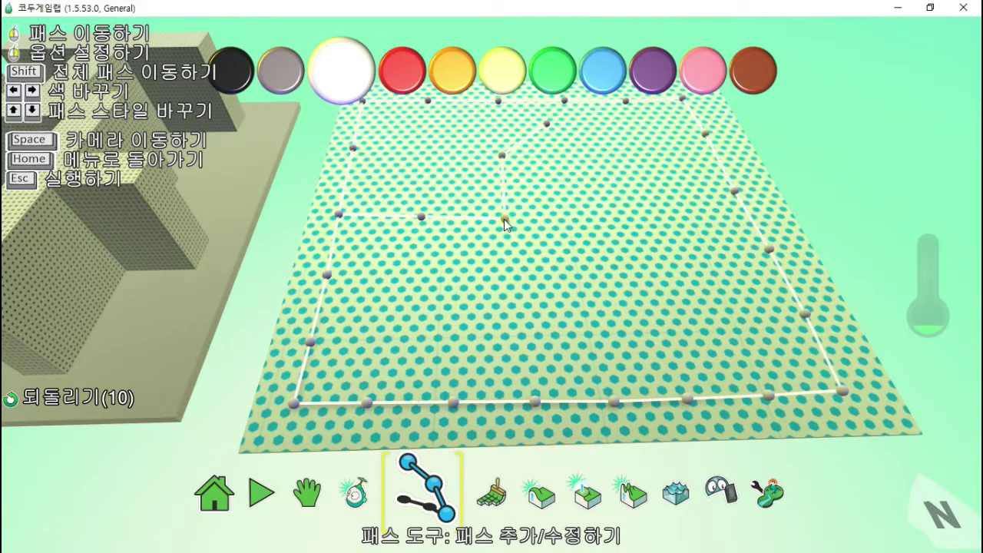
Change the second ground area's terrain material to the black number 19.
click(489, 507)
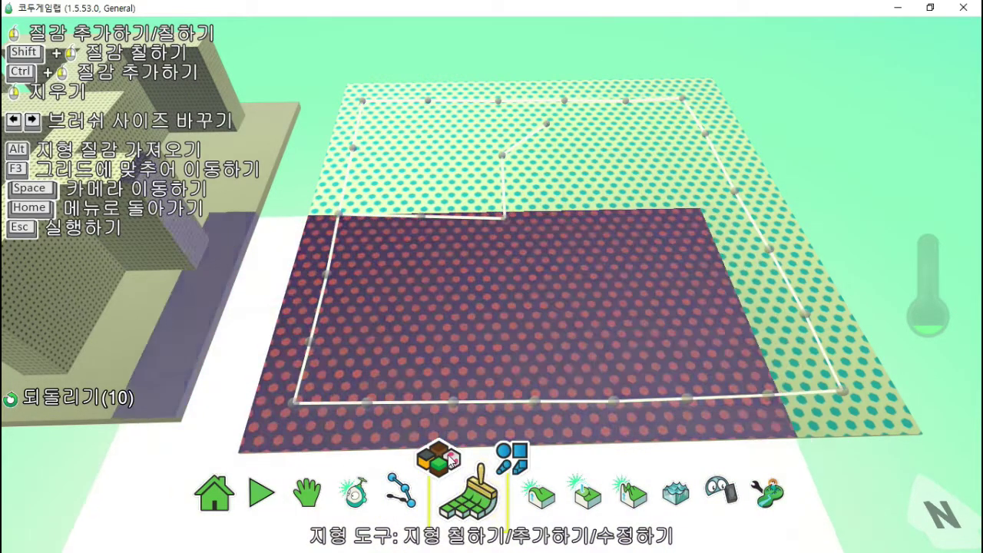
click(511, 451)
scroll(516, 442, down, 17)
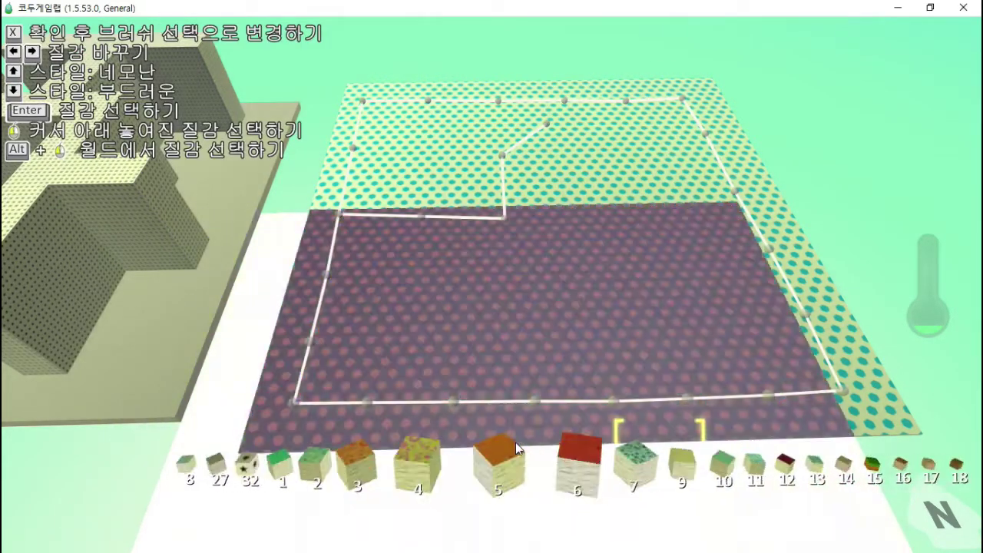
scroll(515, 442, down, 3)
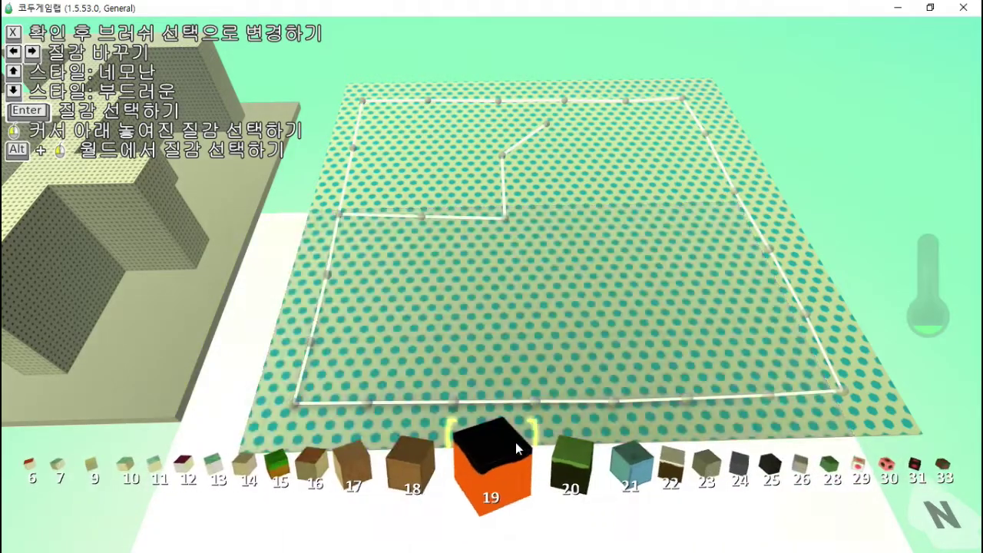
click(515, 446)
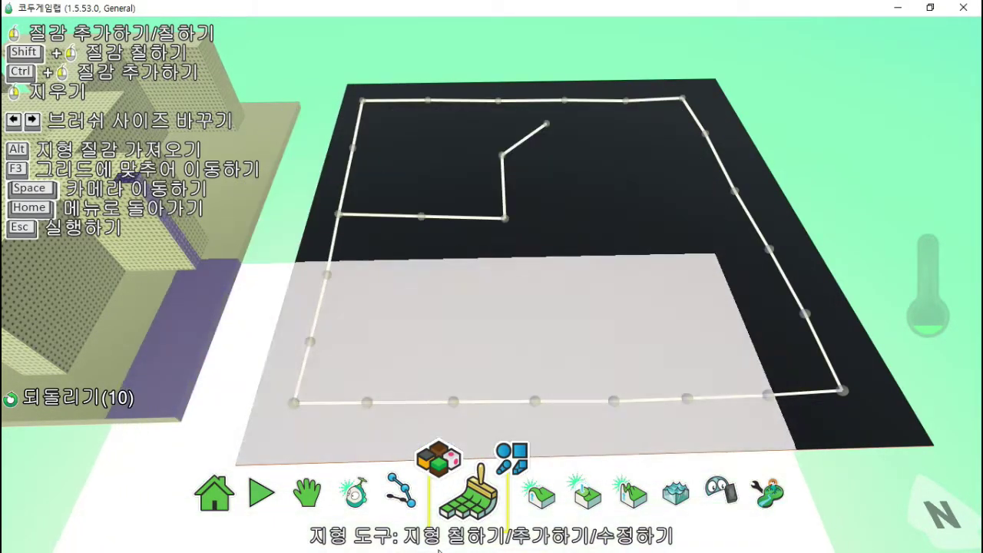
Branch a single node inward to the area's middle from the third node after the far corner, on the side opposite the maze.
click(420, 498)
right_click(501, 157)
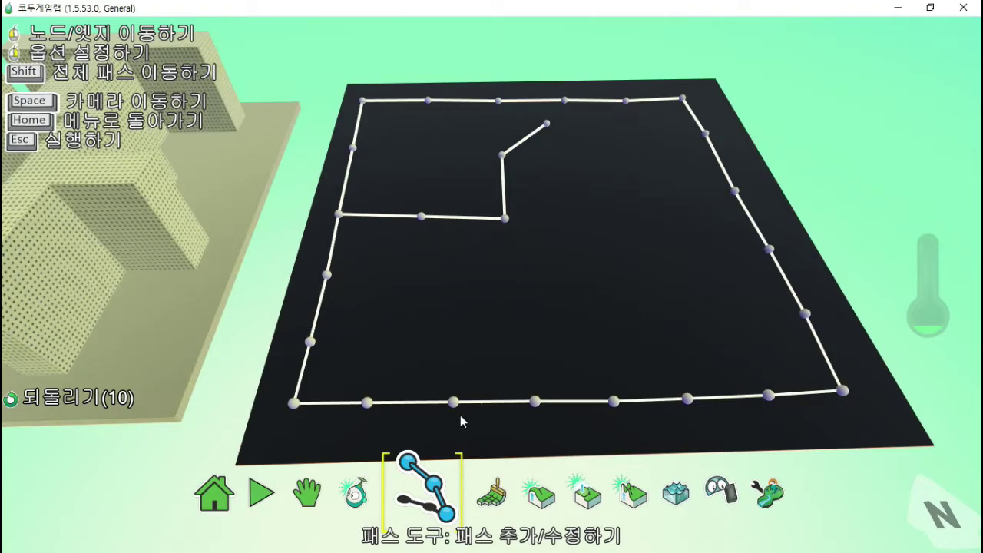
right_click(769, 249)
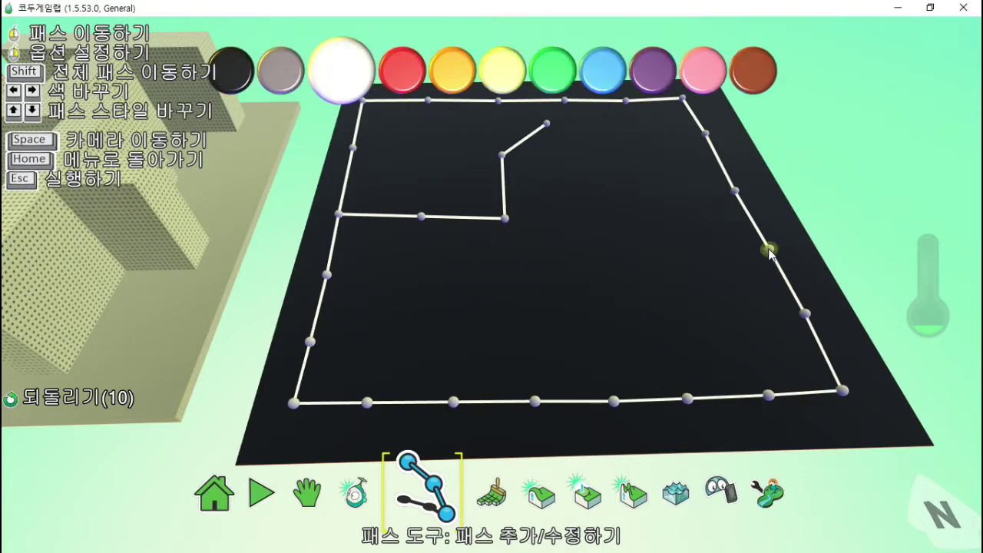
click(844, 195)
click(637, 257)
drag(559, 259, 536, 261)
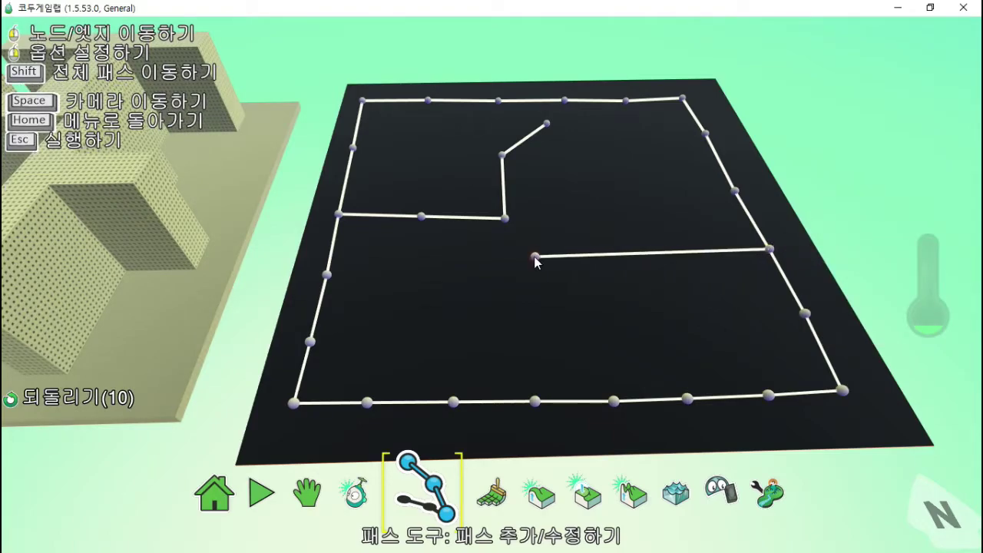
click(534, 261)
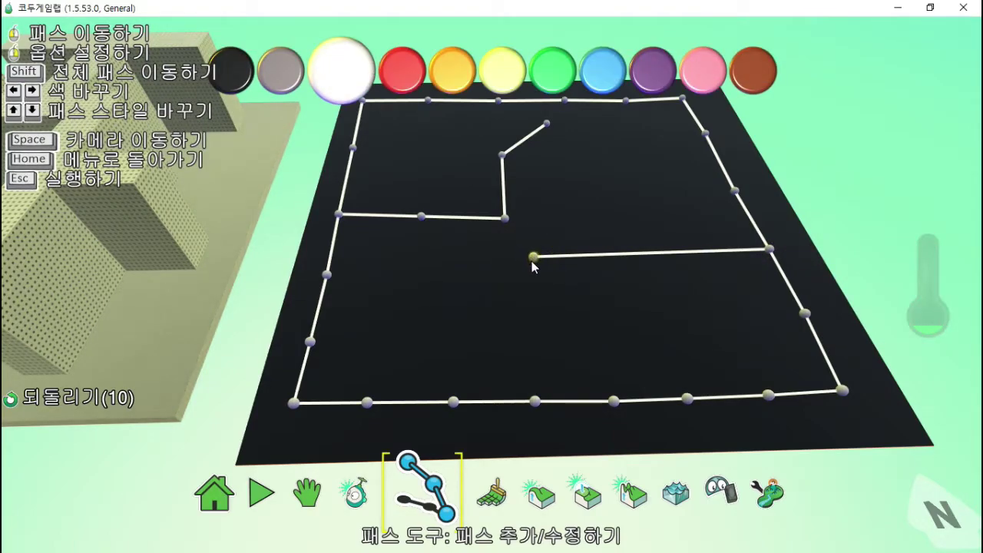
click(533, 262)
Branch one node inward, parallel to the near edge, from the node beside the near corner on the maze-facing side.
click(309, 343)
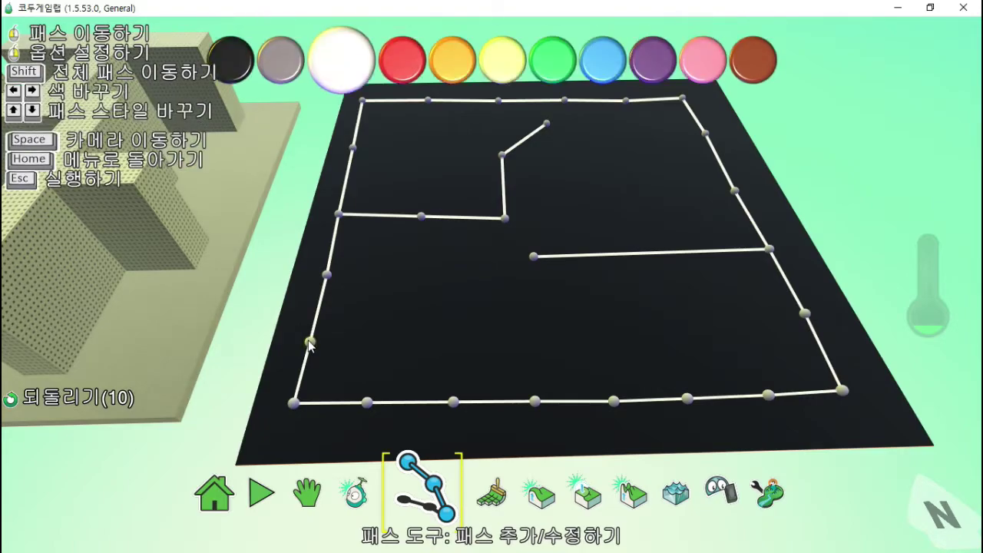
right_click(310, 342)
click(433, 294)
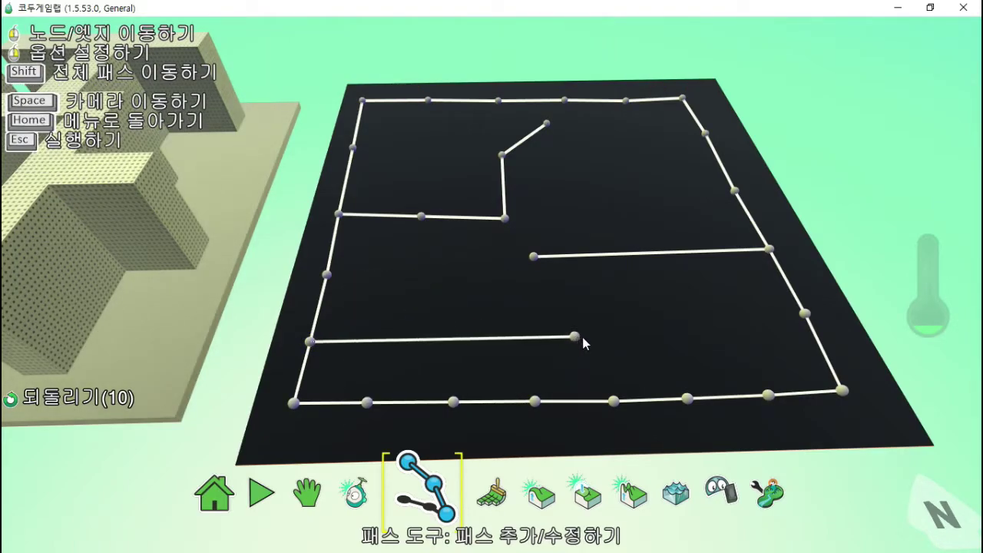
click(589, 337)
Branch three connected nodes in a hook shape from the node beside the far corner, on the side opposite the maze.
click(792, 210)
click(705, 133)
right_click(705, 134)
click(802, 81)
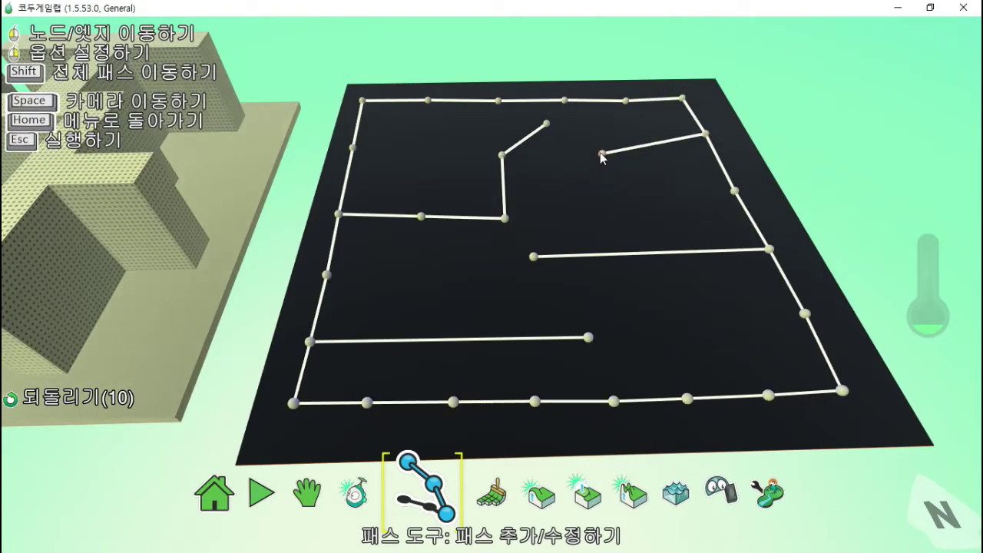
click(593, 140)
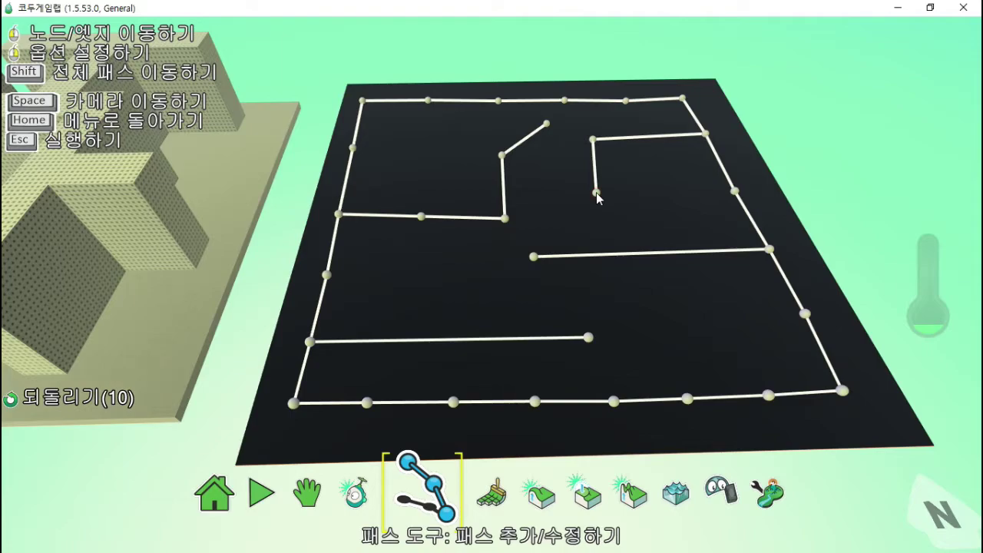
click(602, 199)
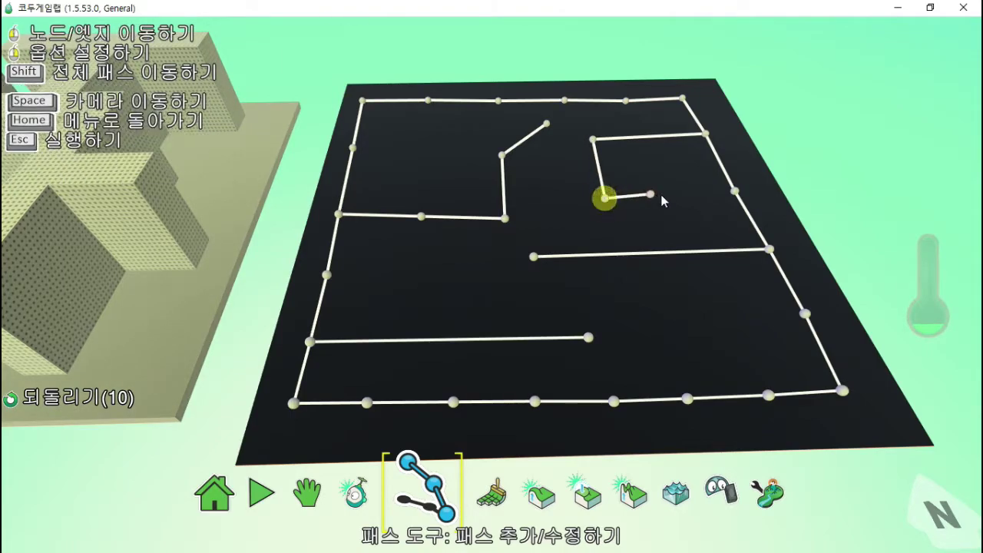
click(680, 196)
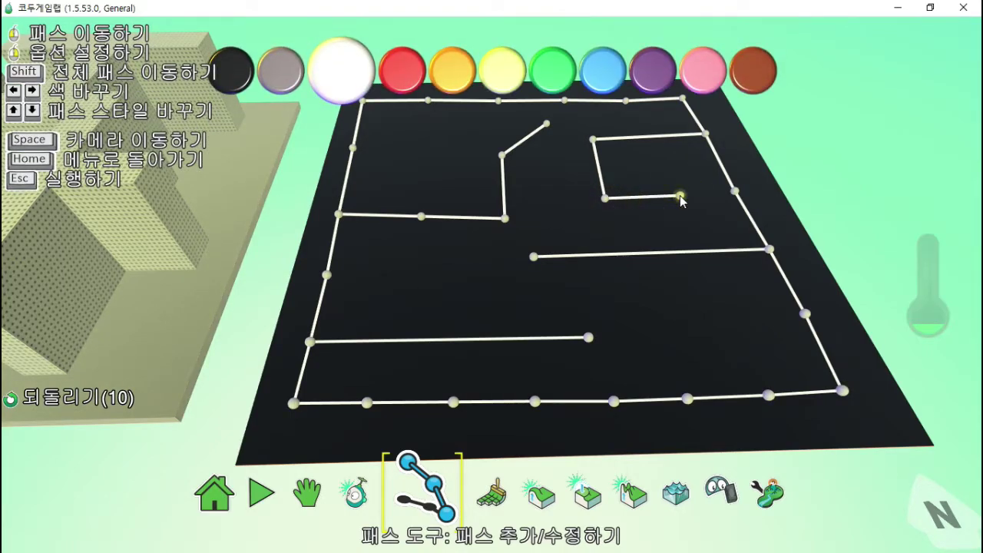
key(Escape)
key(Escape)
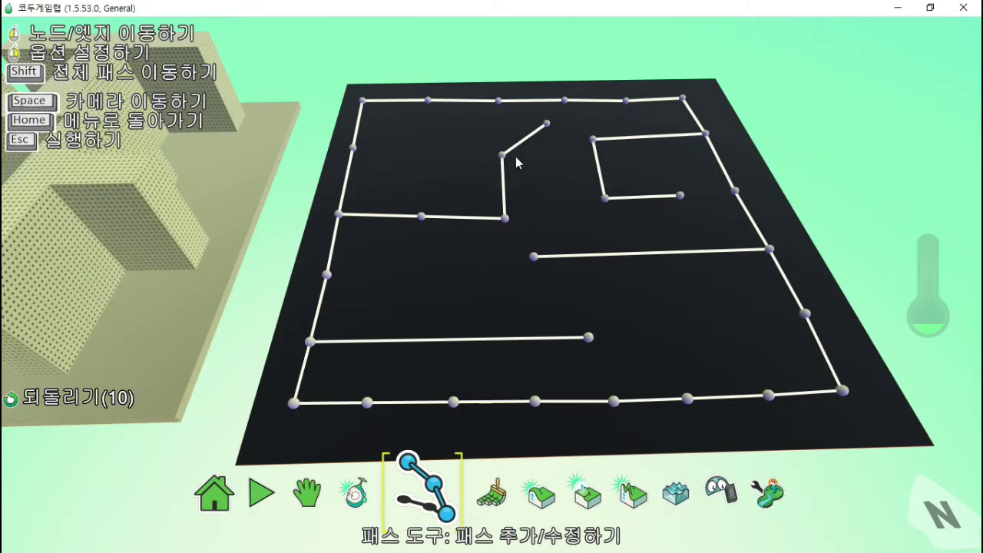
Cycle the whole path's type from the plain line through the flat roads to the wide raised road with rounded edges.
mouse_move(502, 158)
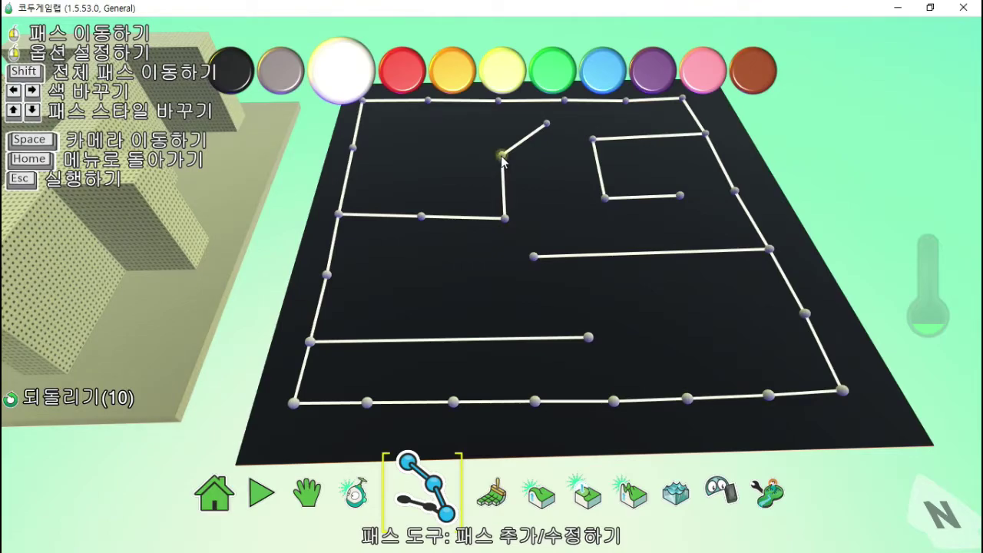
click(500, 155)
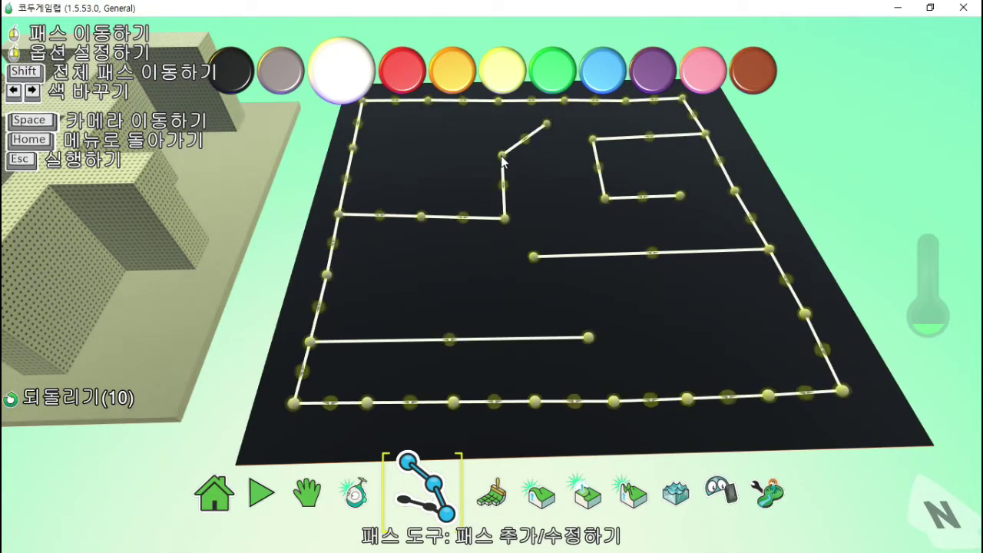
right_click(502, 158)
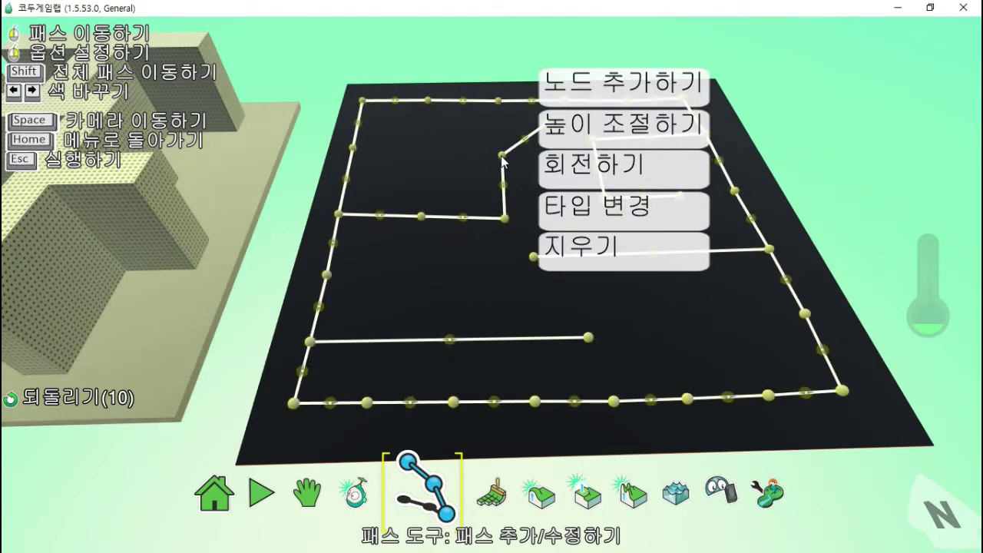
click(607, 220)
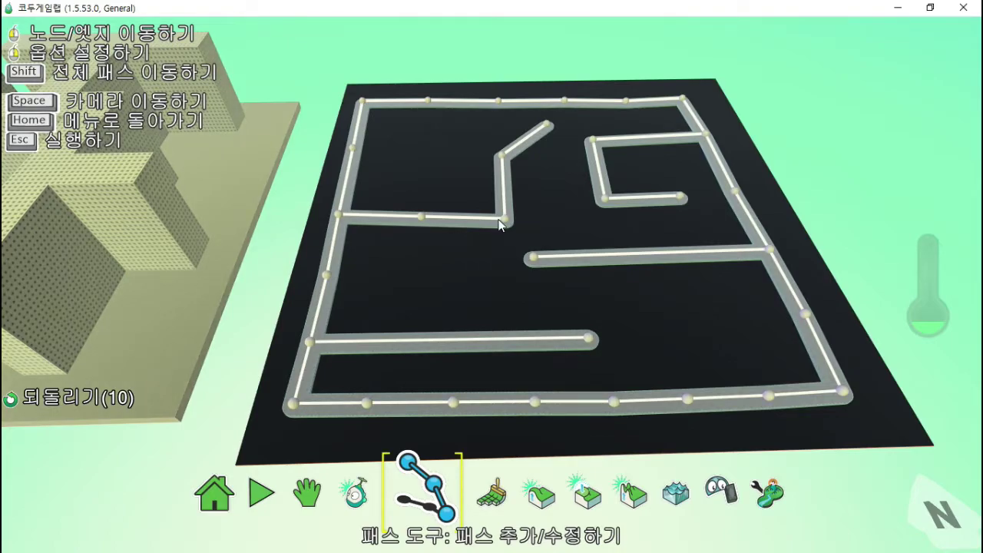
mouse_move(509, 225)
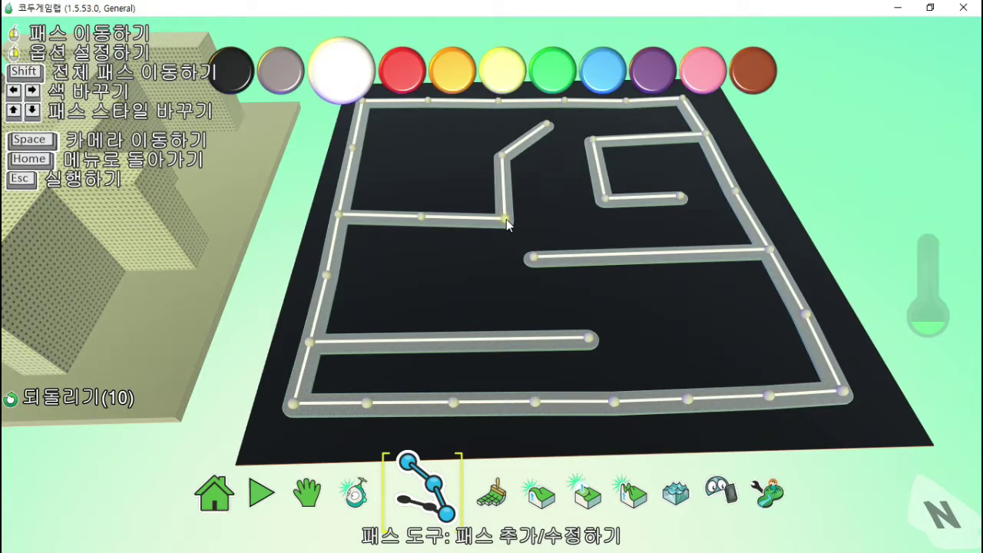
right_click(506, 219)
click(614, 281)
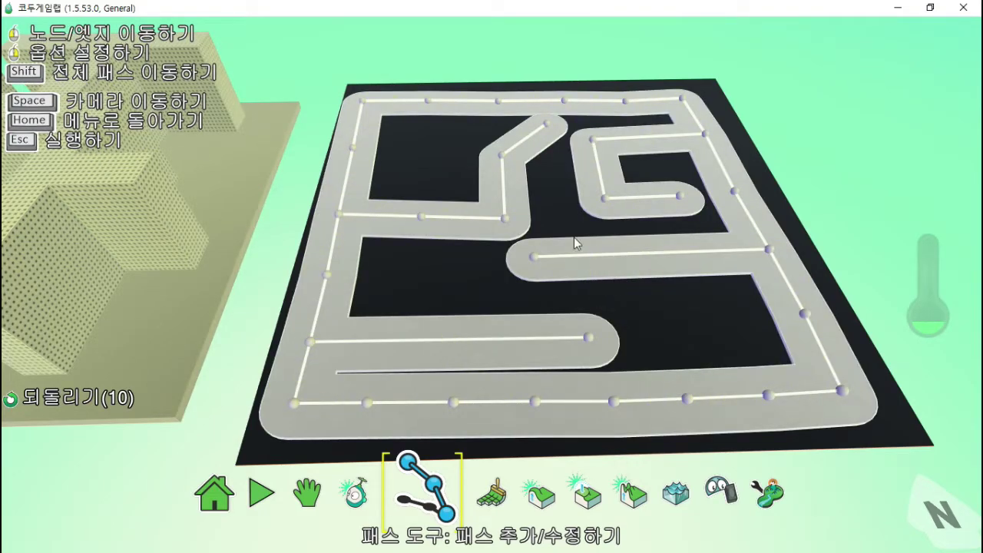
right_click(503, 219)
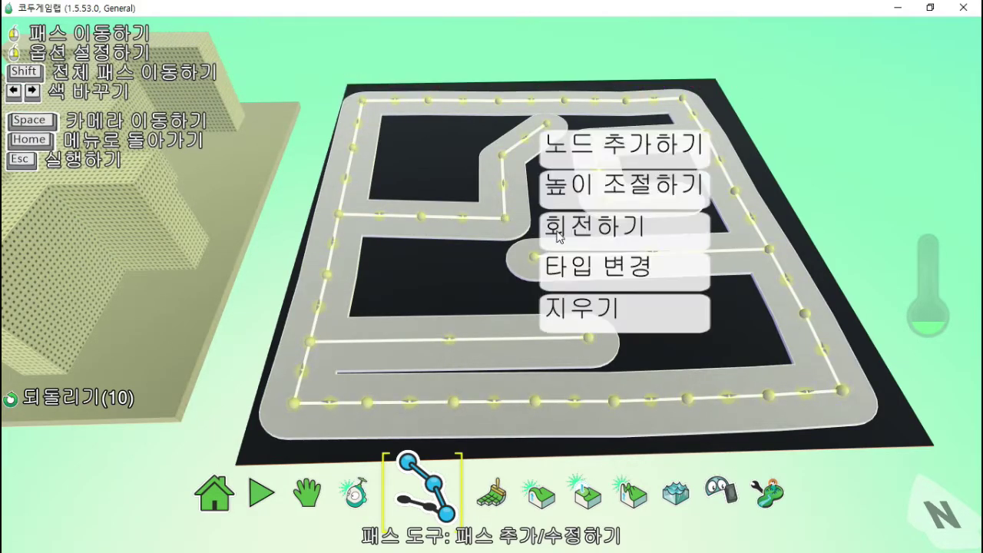
click(583, 274)
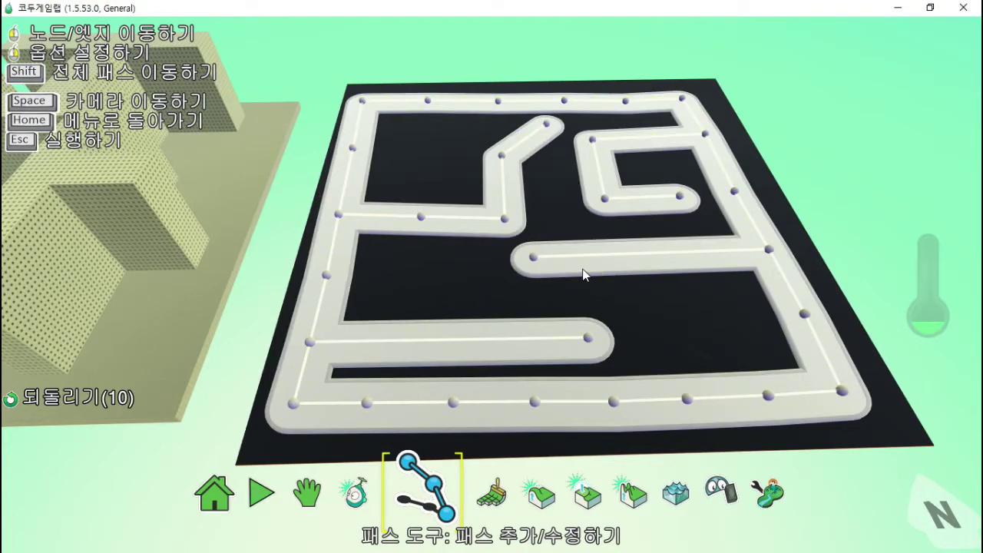
Continue changing the whole path's type past the narrow strip wall to the thick rounded wall.
click(503, 219)
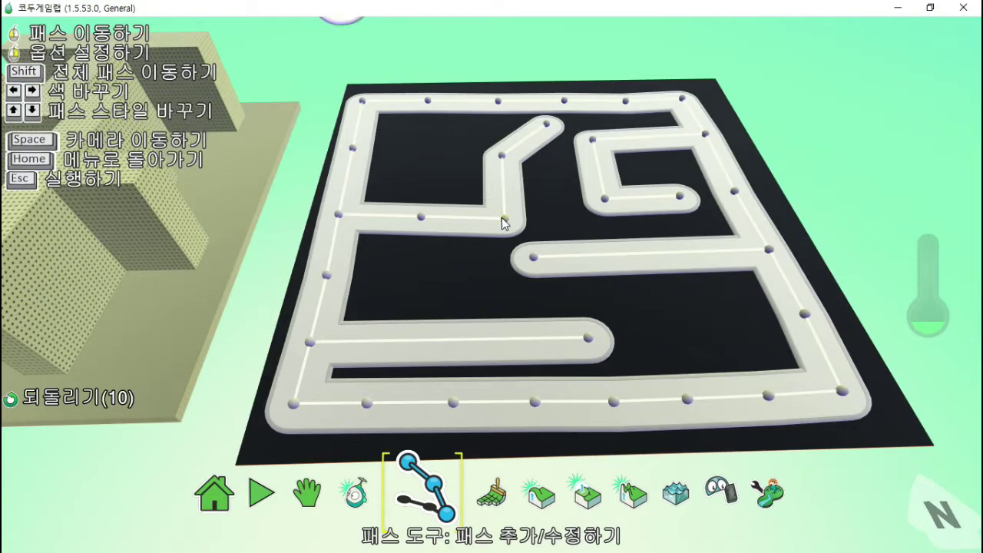
right_click(503, 219)
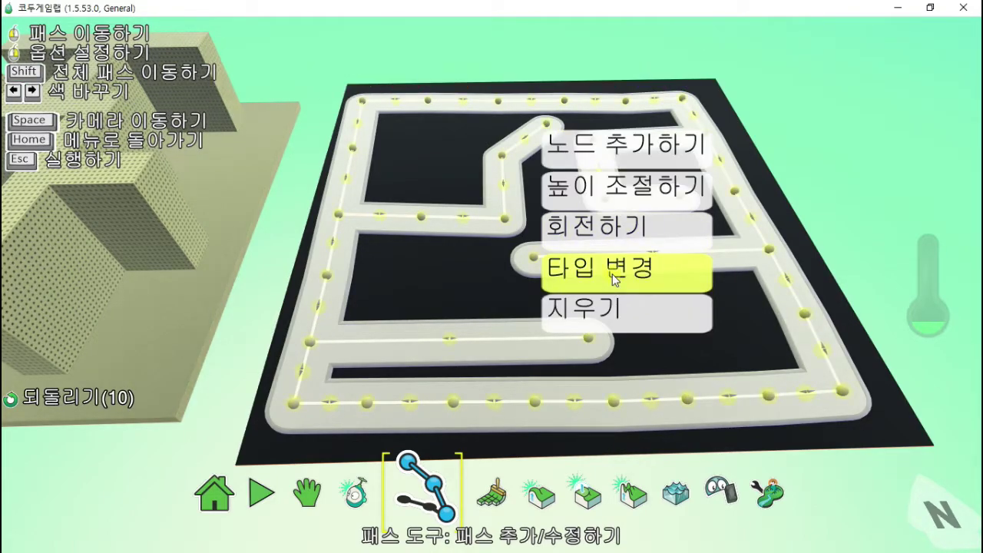
click(613, 271)
click(505, 216)
right_click(504, 216)
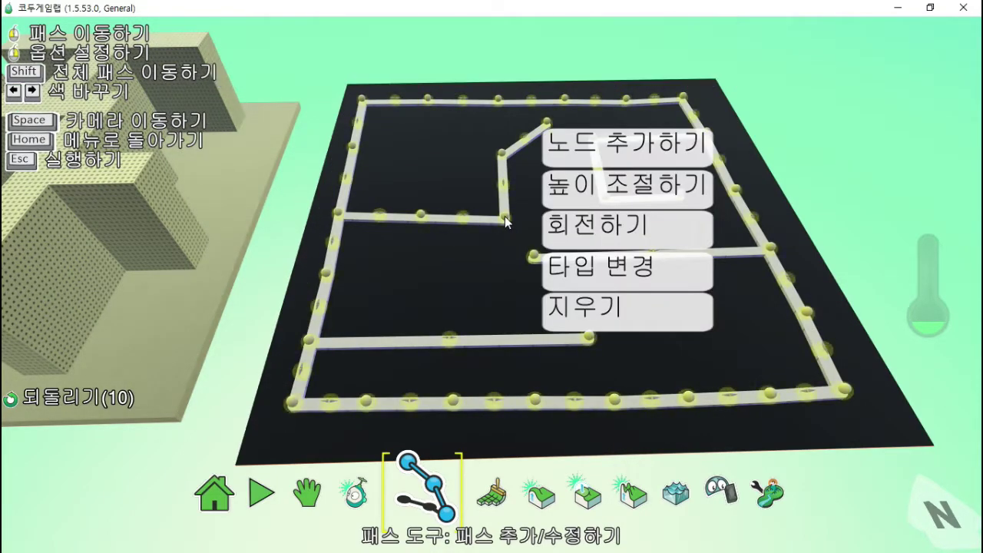
click(599, 272)
click(505, 217)
right_click(505, 217)
click(595, 268)
click(505, 214)
click(505, 213)
click(503, 215)
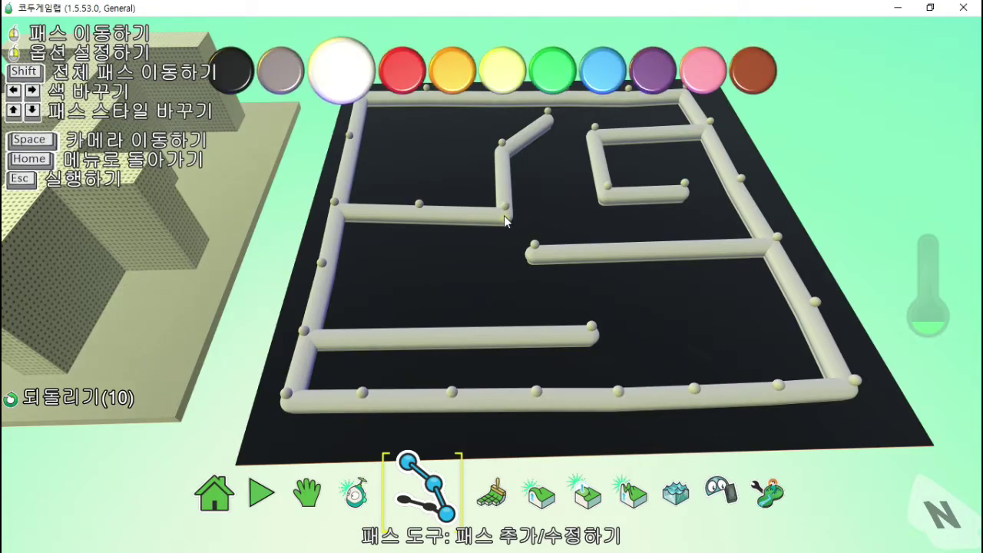
Switch the whole path's type to the post-and-rail fence.
click(504, 215)
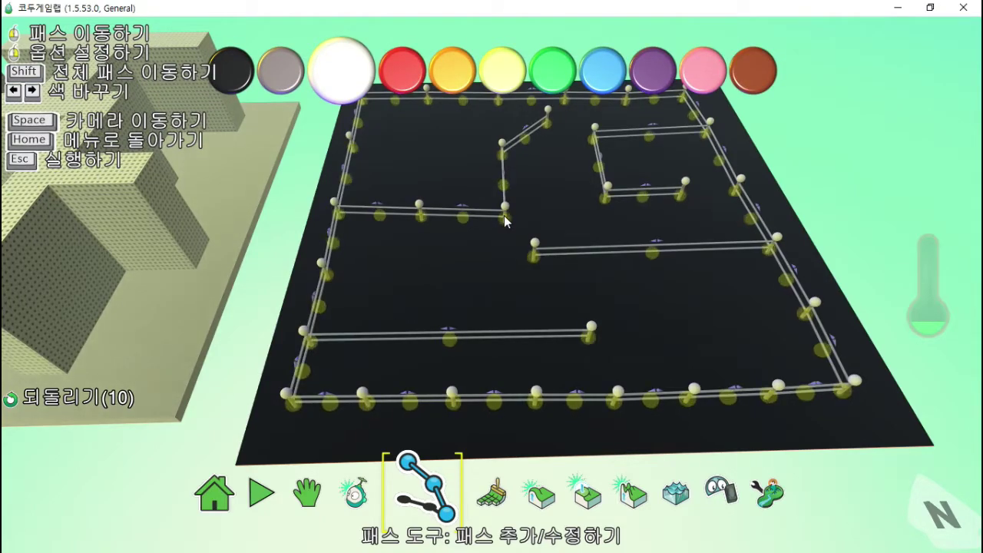
key(Up)
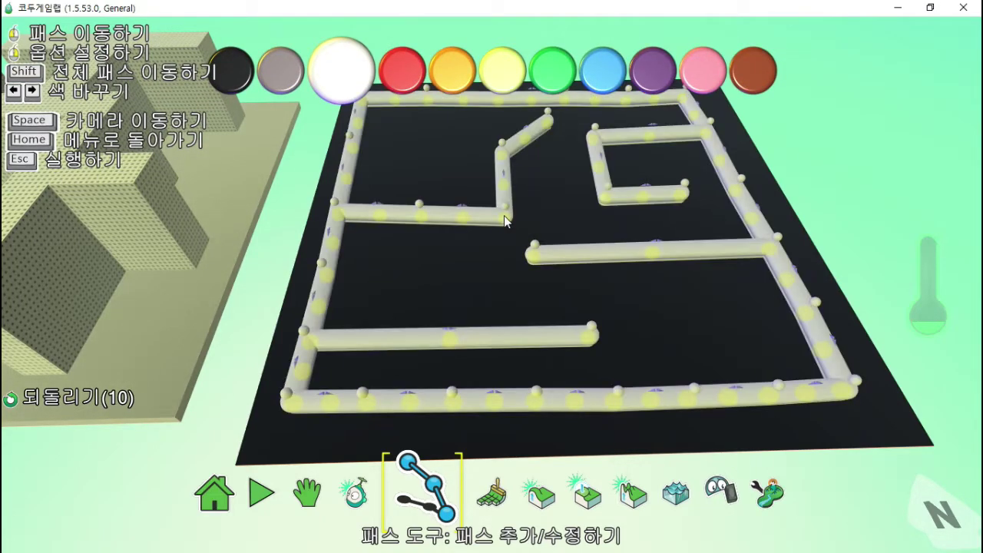
right_click(504, 221)
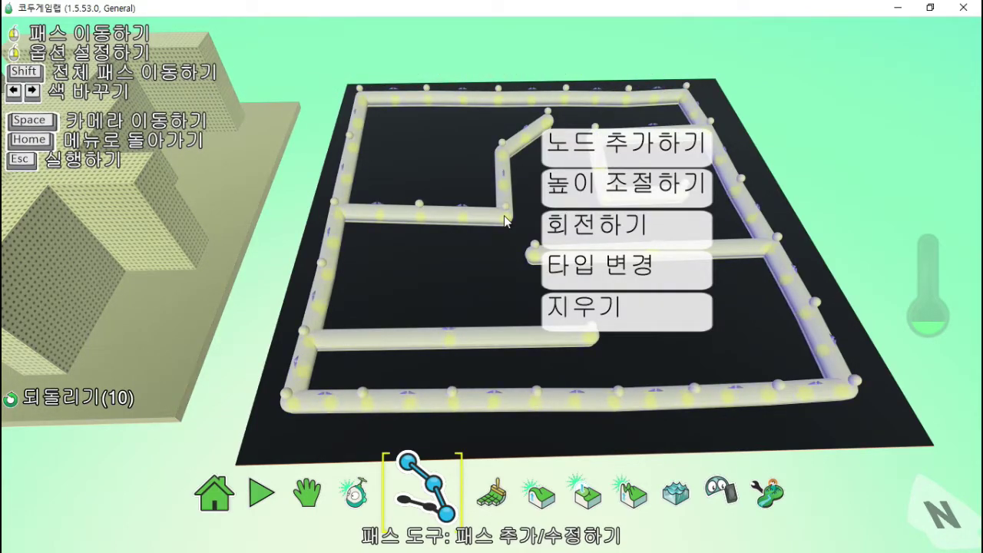
click(611, 273)
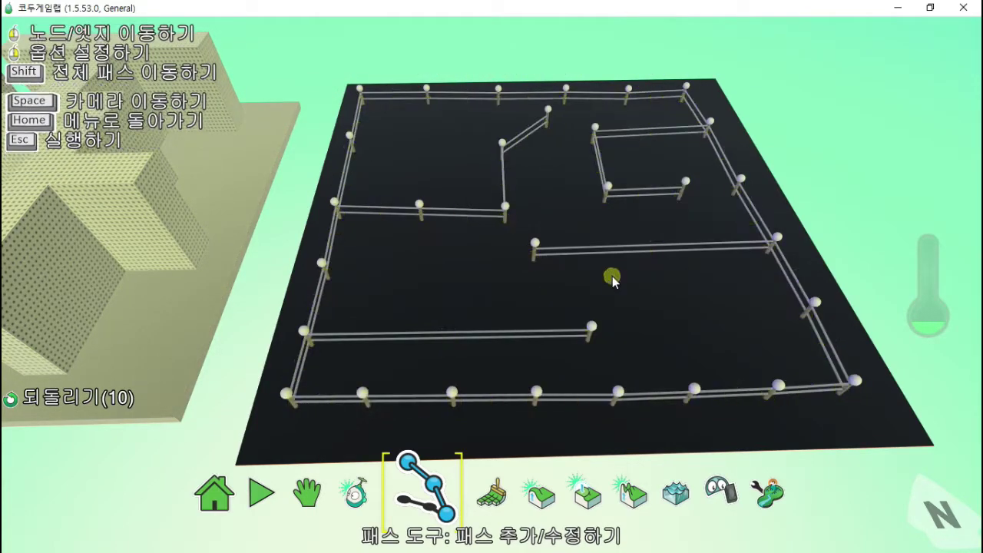
Cycle the whole path's style from the fence through the available types back to the thick rounded wall.
click(507, 223)
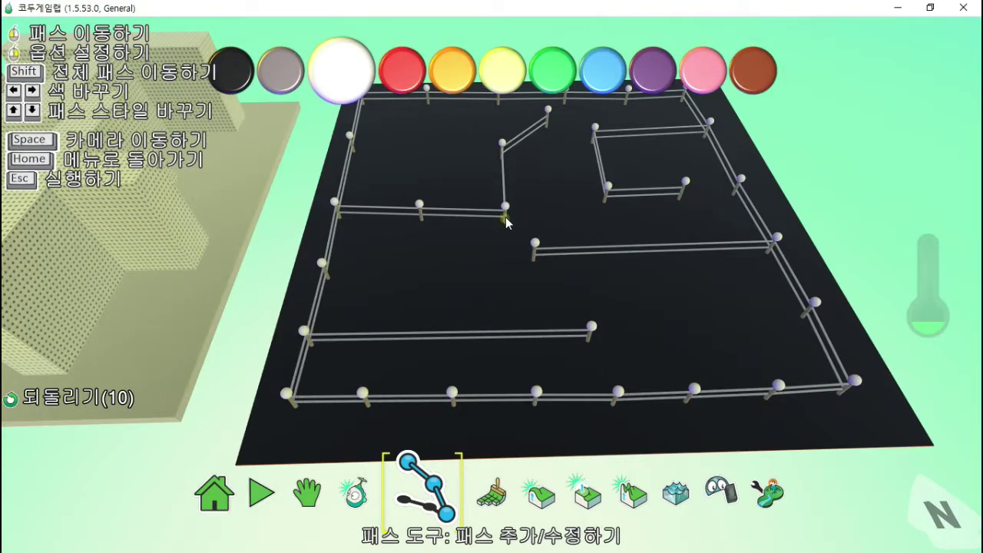
key(Down)
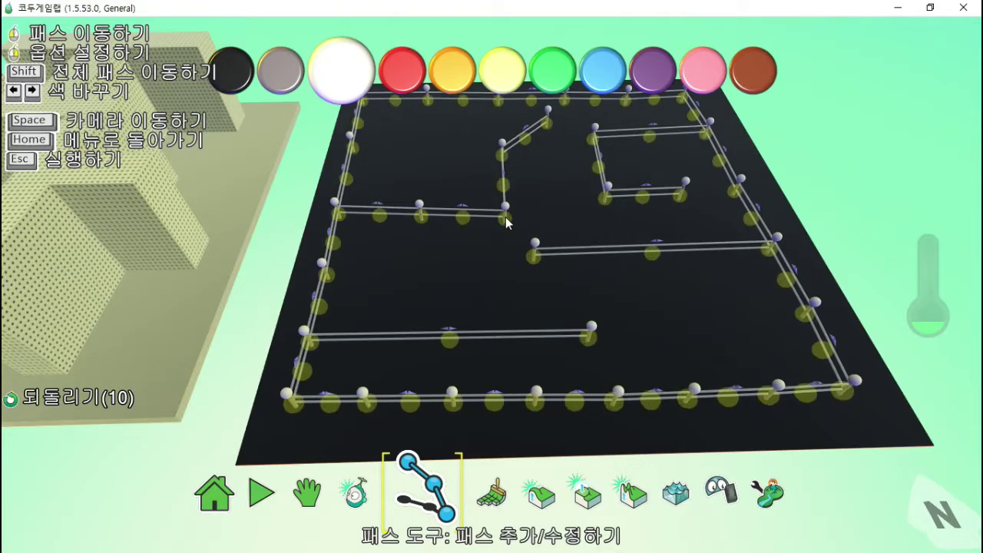
key(Down)
key(Down)
key(Down)
key(Down)
key(Down)
key(Down)
key(Down)
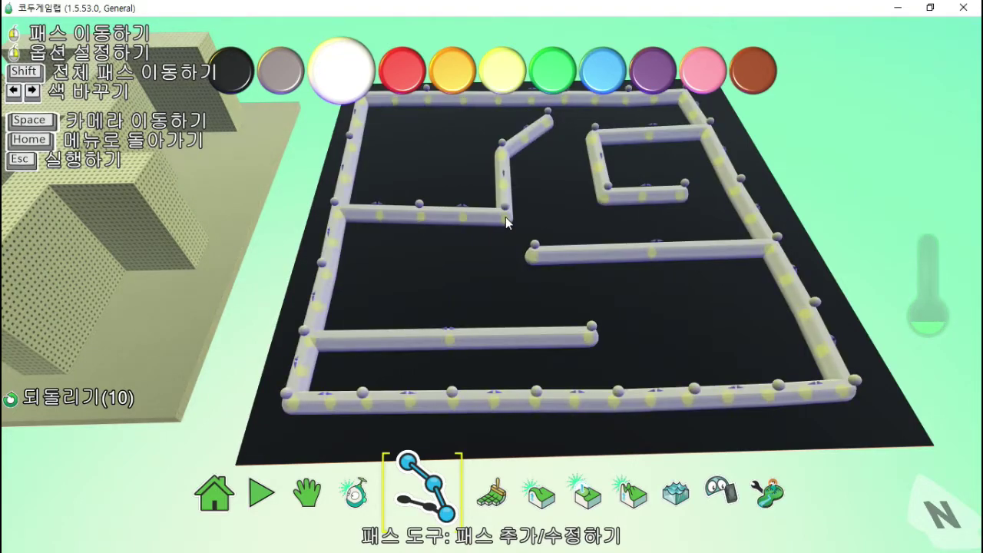
key(Down)
key(Down)
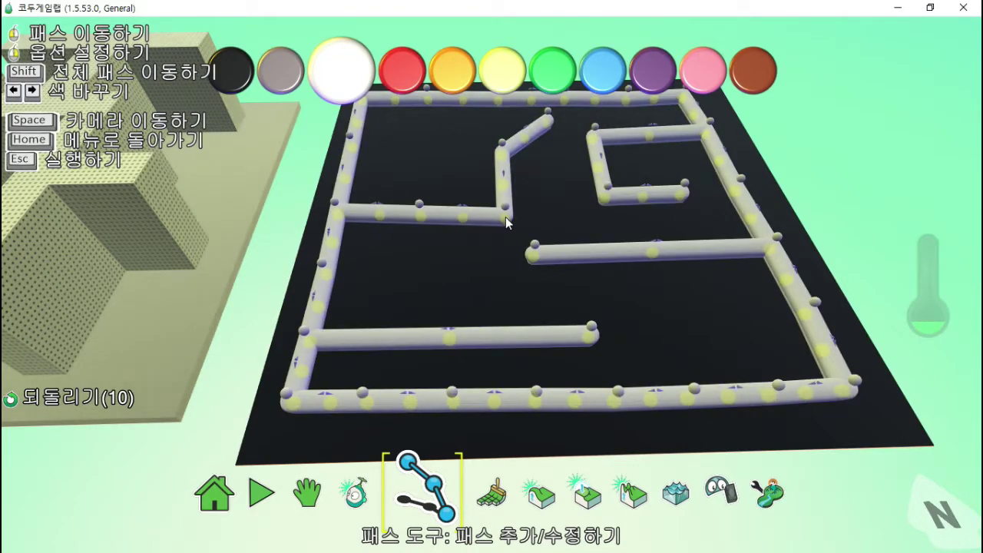
key(Down)
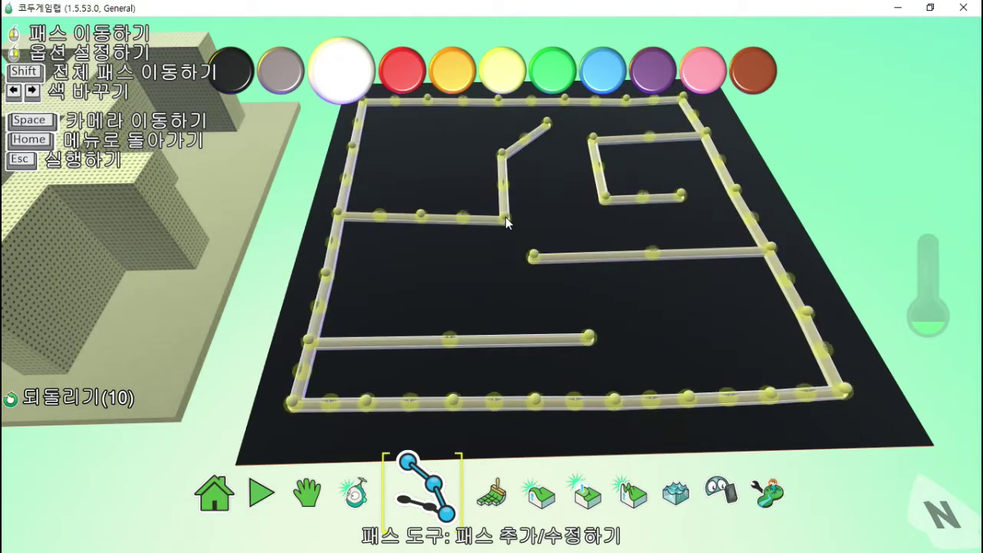
key(Down)
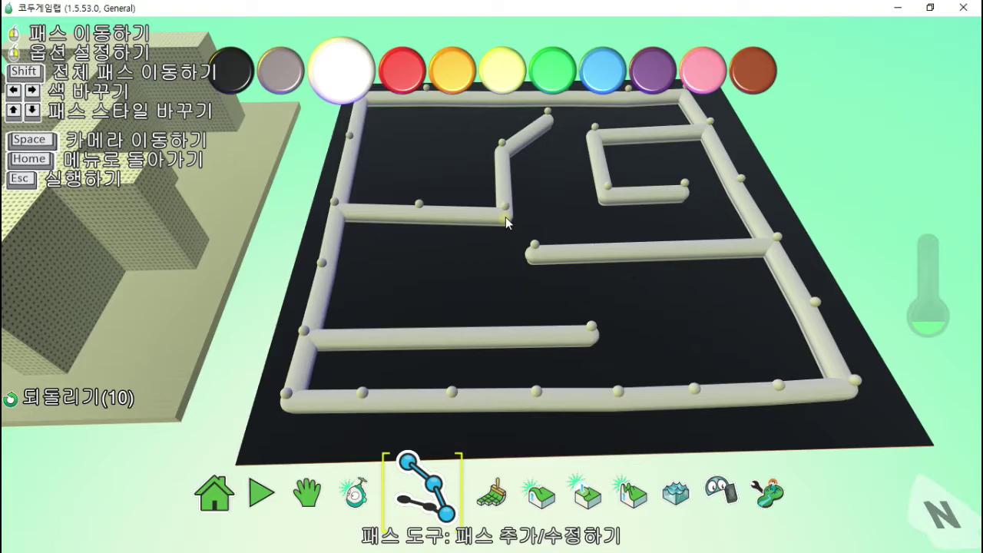
Raise the height of the whole rounded-wall path on the black ground to 4.11.
key(space)
right_drag(523, 275, 518, 217)
key(space)
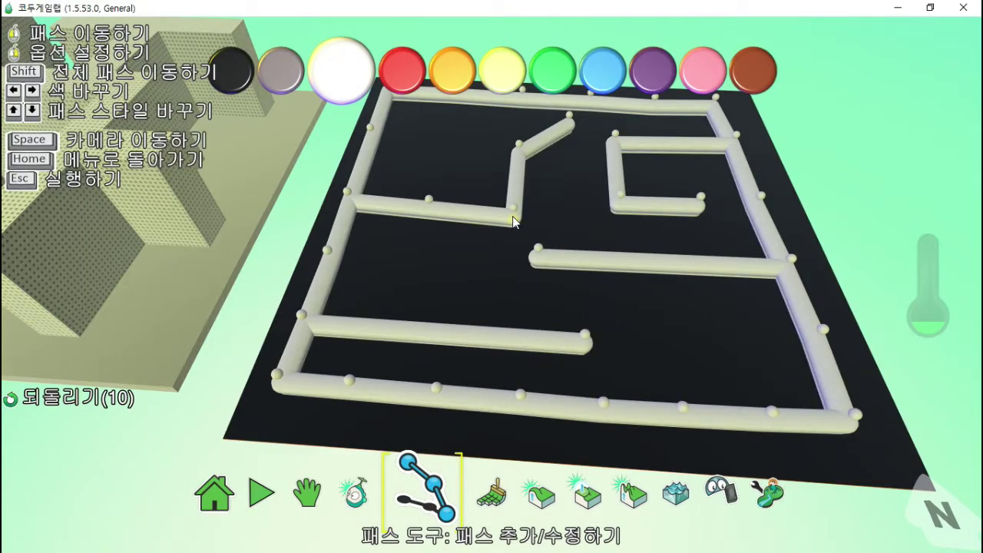
click(513, 220)
right_click(513, 220)
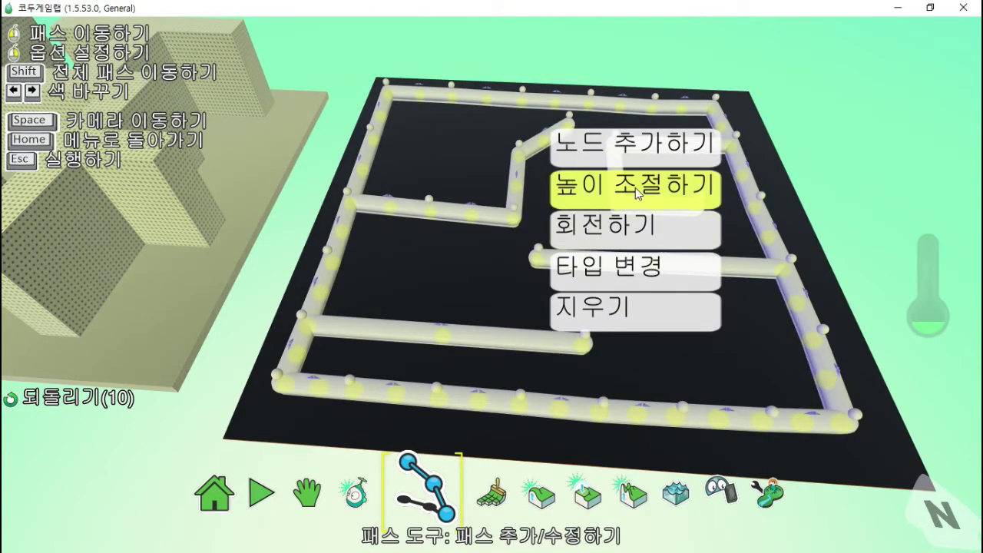
click(635, 187)
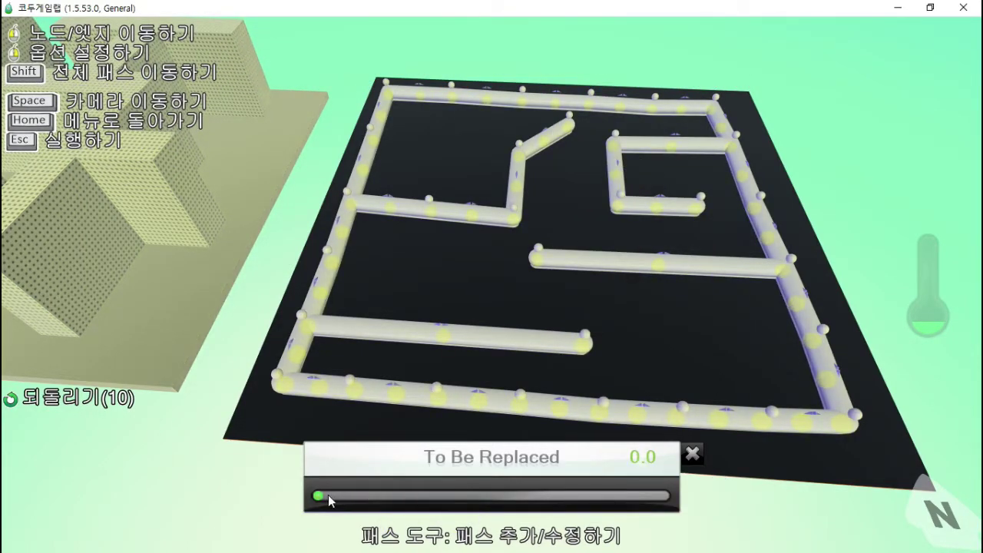
drag(328, 495, 366, 493)
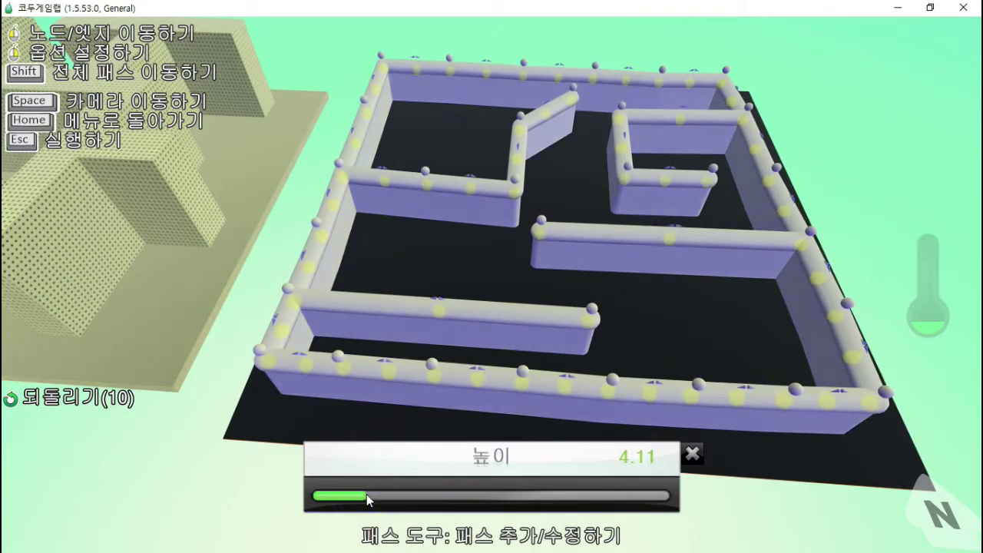
click(692, 454)
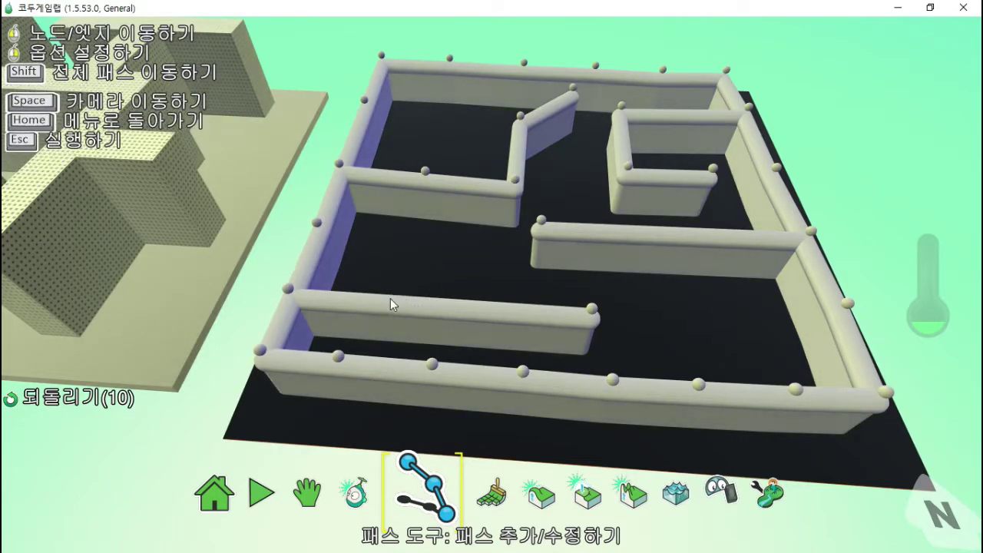
Delete the outer wall segment next to the maze's back-left corner to make an opening.
key(space)
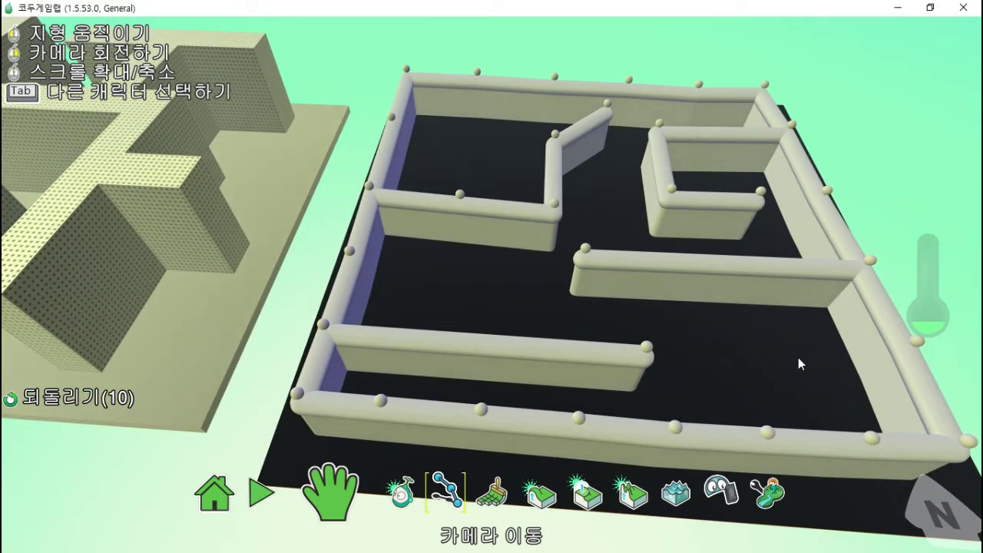
key(space)
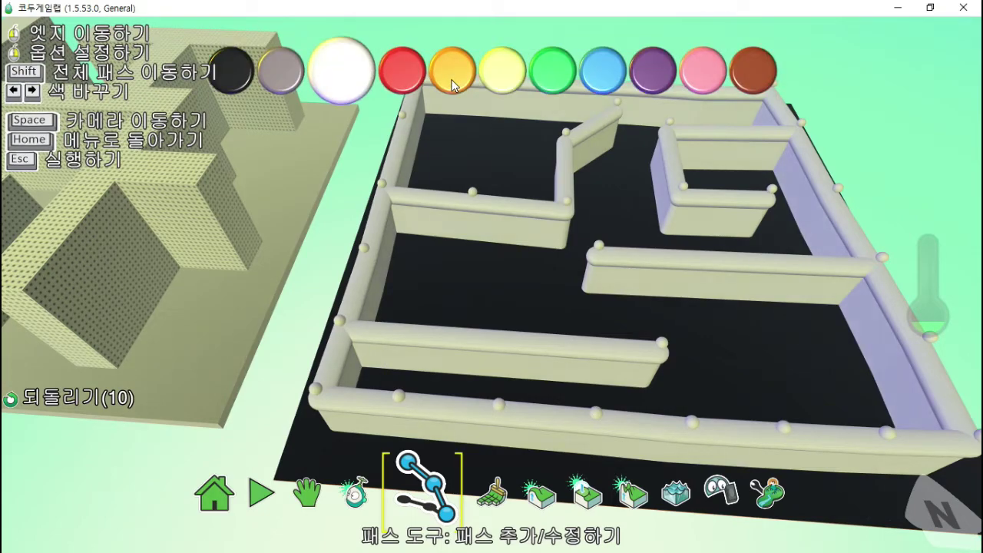
right_click(452, 85)
click(538, 129)
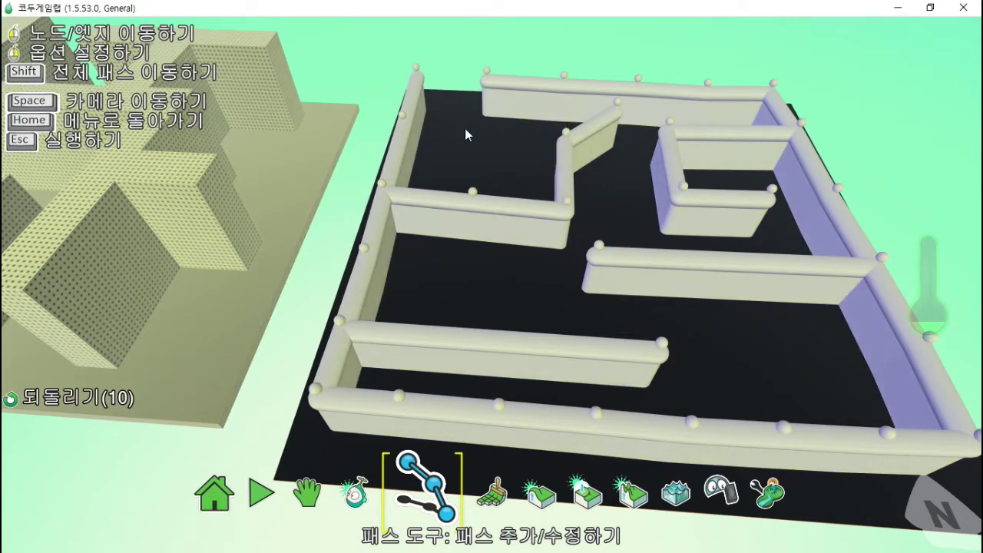
Delete the front wall segment next to the maze's front-right corner to make a second opening.
key(space)
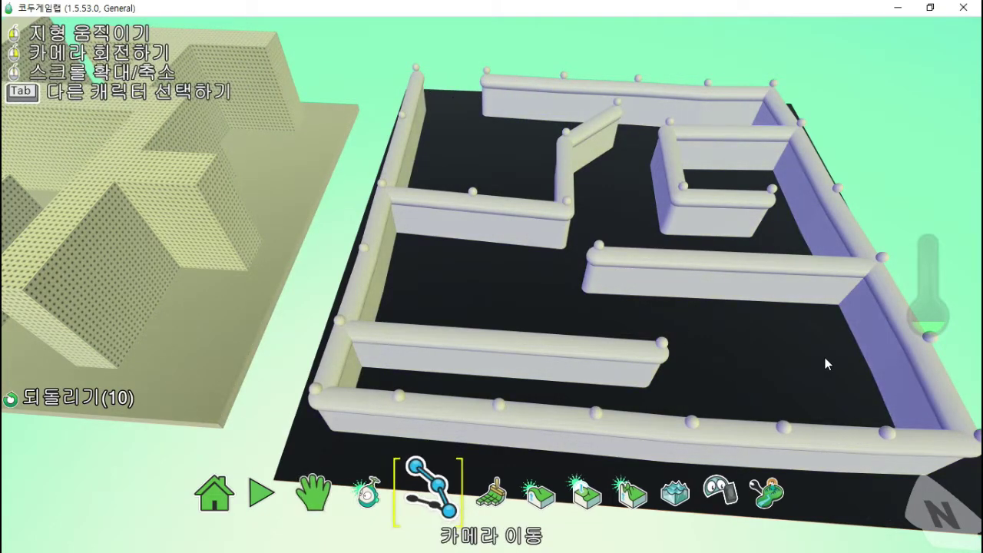
drag(825, 357, 670, 285)
click(717, 343)
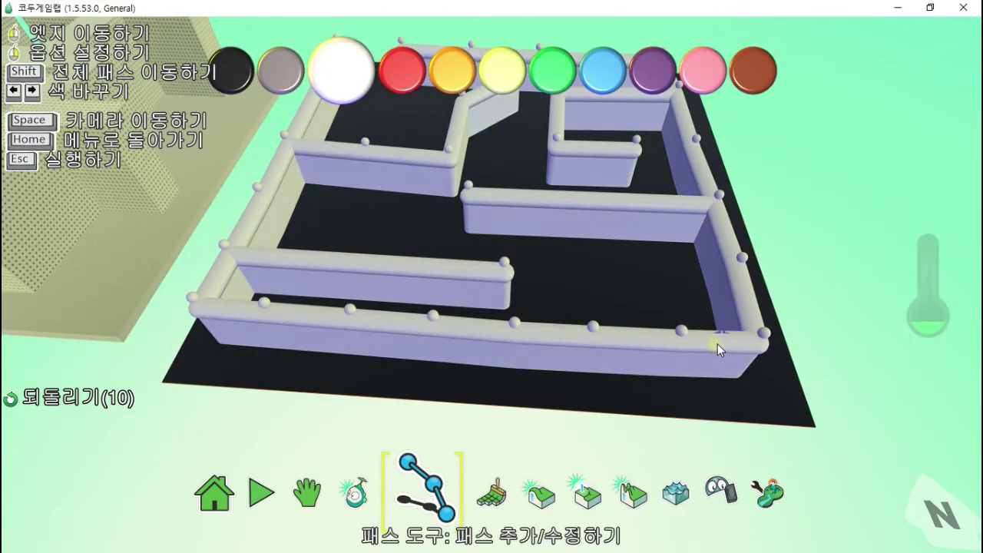
click(689, 338)
click(720, 341)
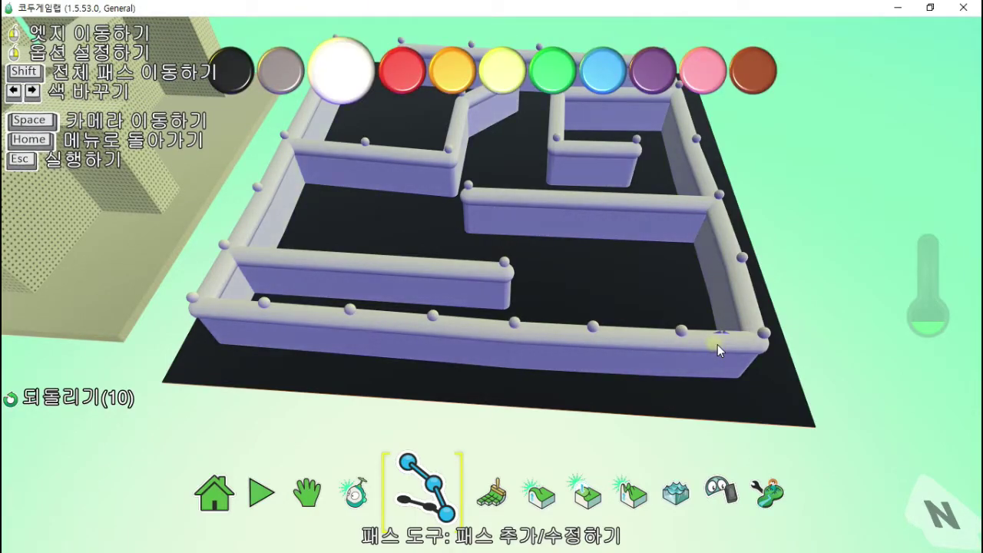
right_click(717, 344)
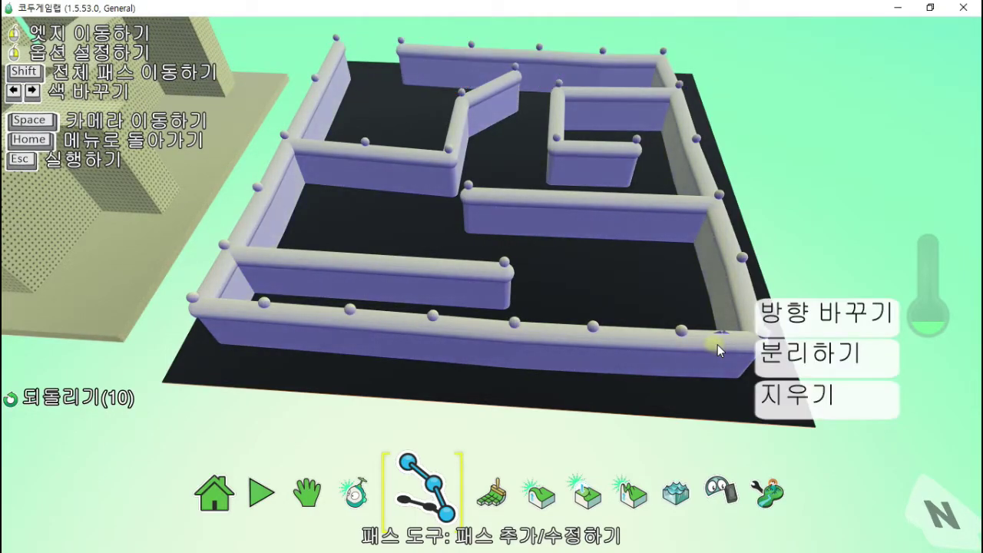
click(782, 396)
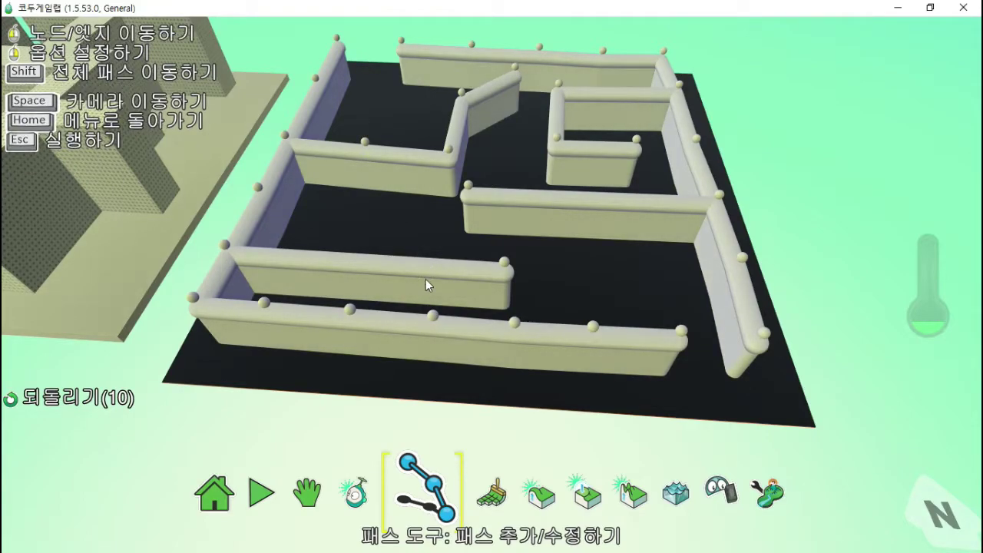
Run the world to look over the ground-block maze and the path maze side by side, and return to editing.
key(space)
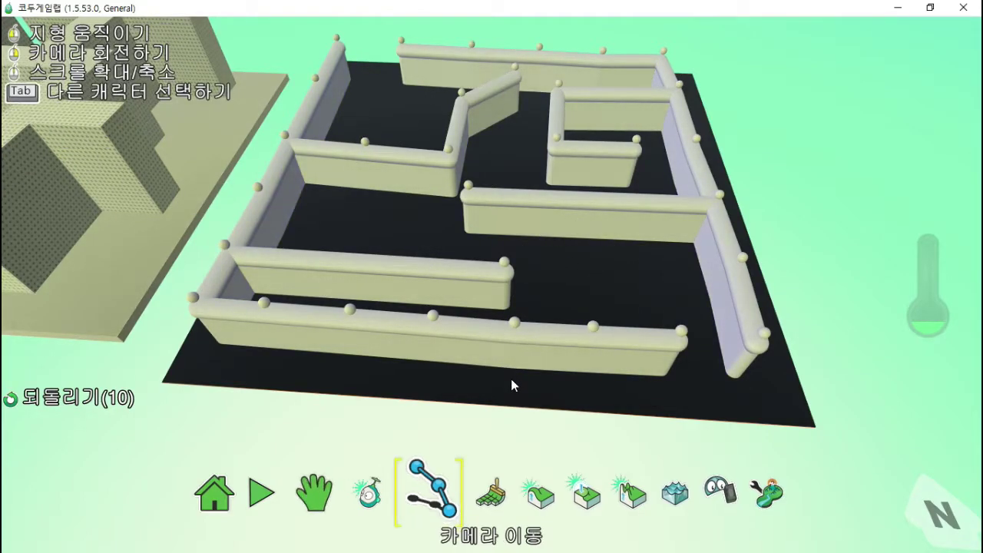
right_drag(522, 390, 492, 308)
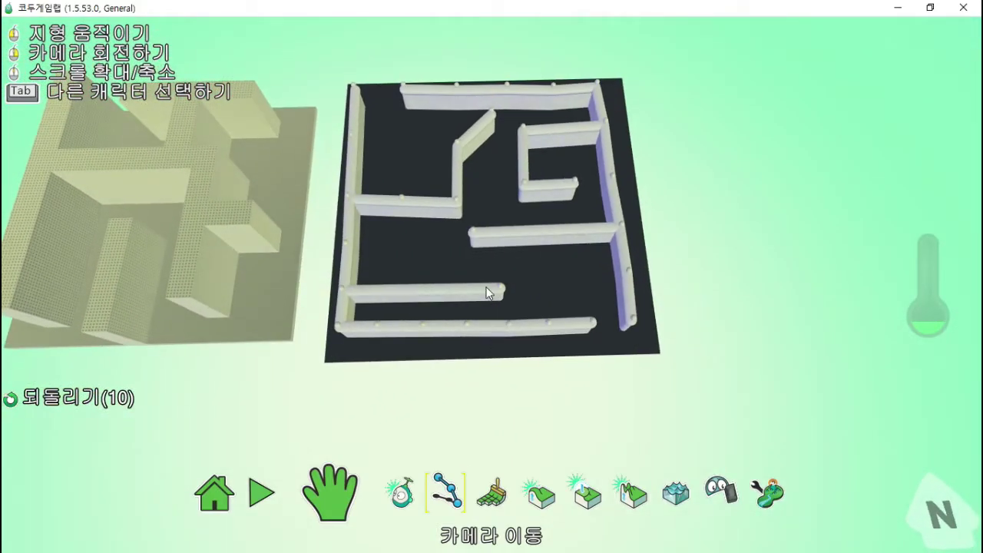
drag(422, 208, 579, 225)
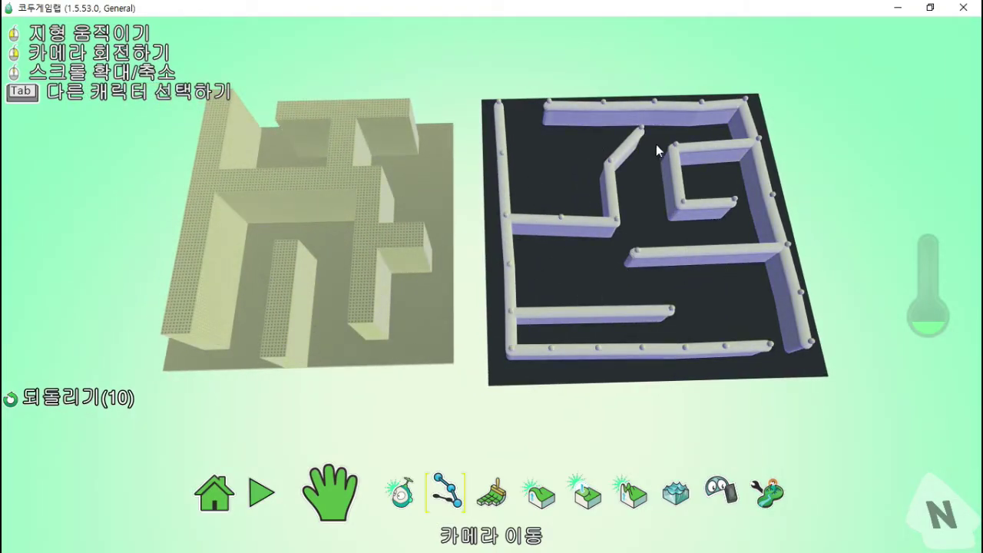
key(space)
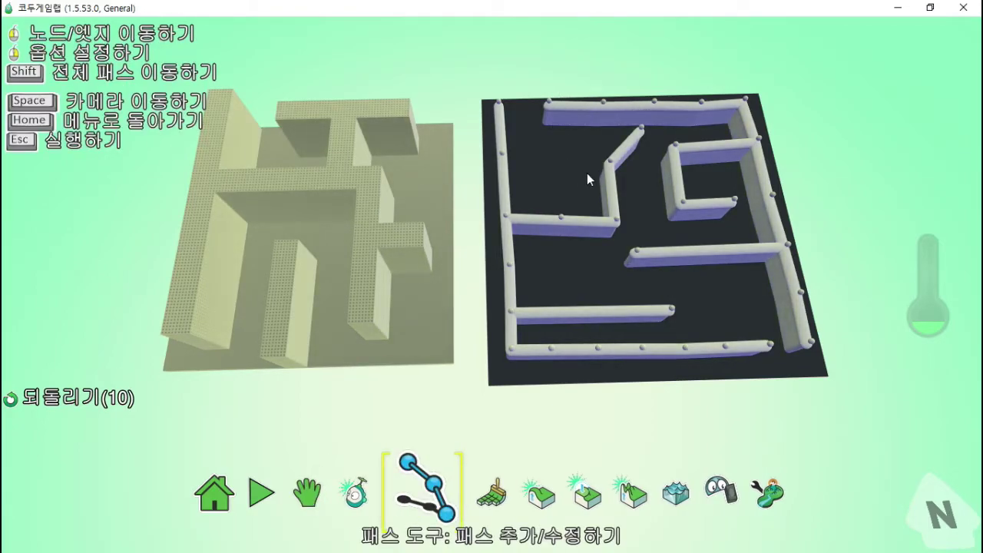
key(Escape)
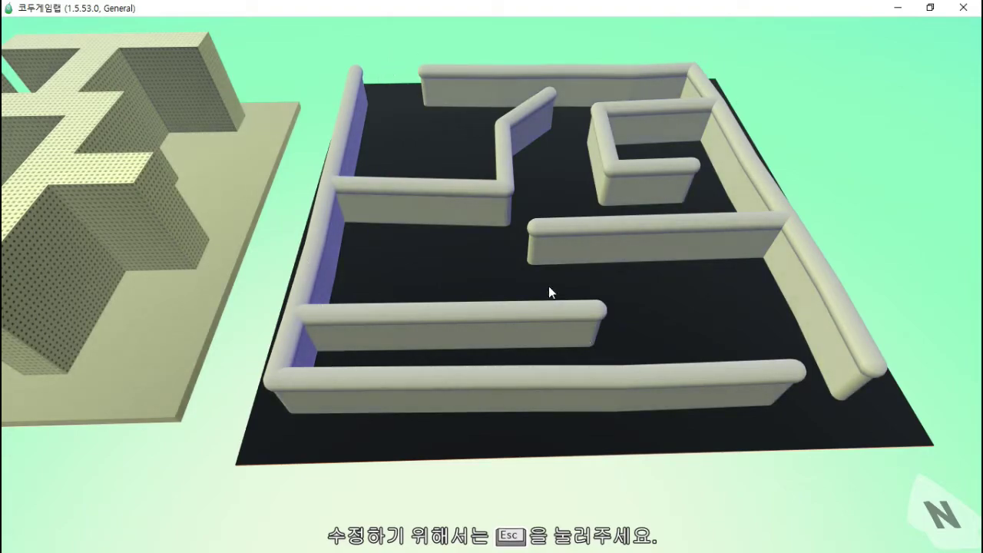
mouse_move(492, 256)
mouse_down()
mouse_move(847, 297)
mouse_move(530, 273)
mouse_move(691, 266)
mouse_up()
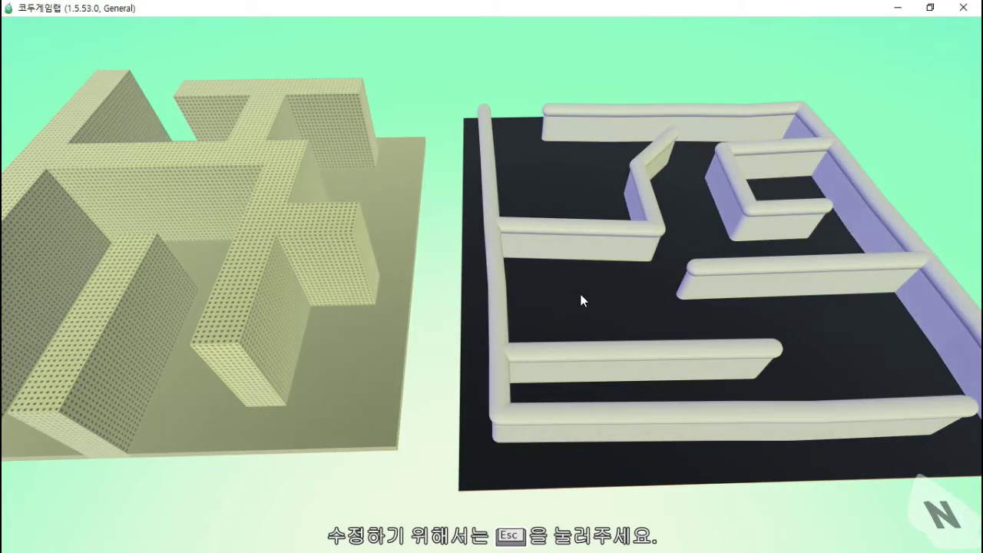
key(Escape)
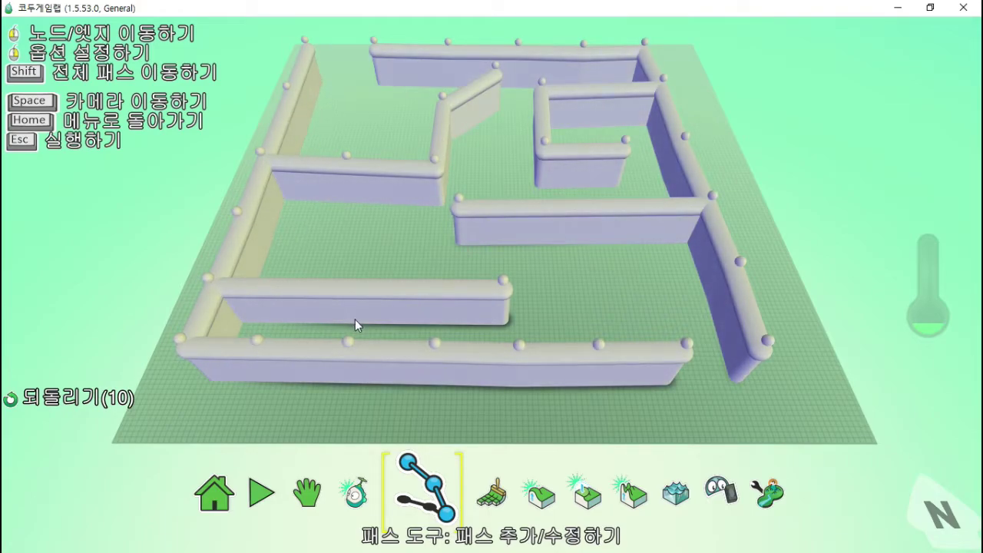
Add a Kodu (코두) character inside the maze and place it at the front-right opening.
key(space)
drag(281, 260, 298, 273)
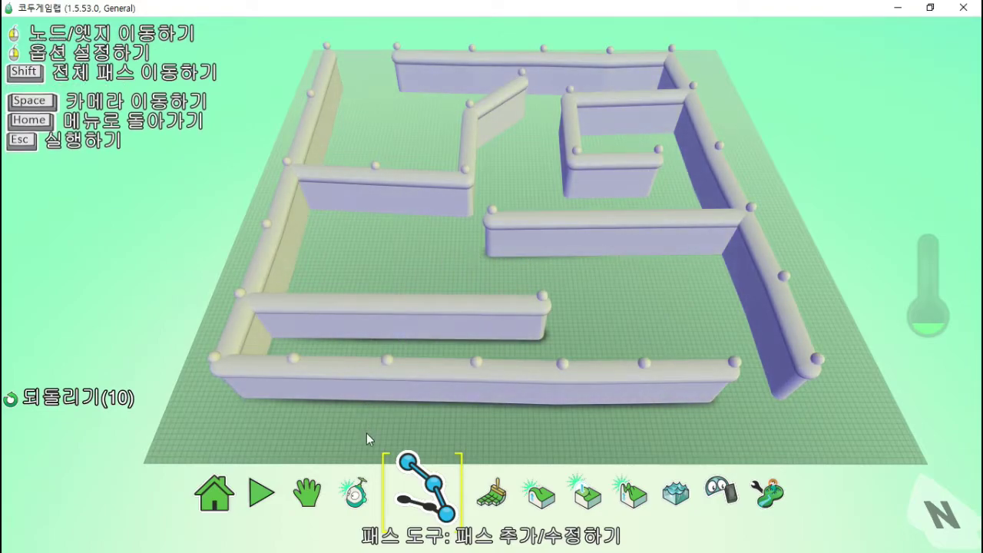
click(361, 493)
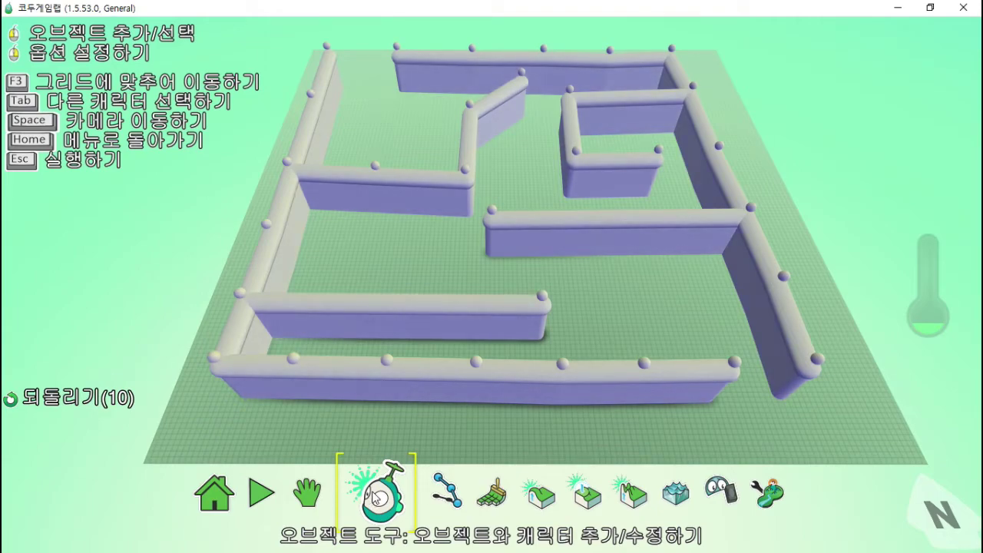
click(682, 302)
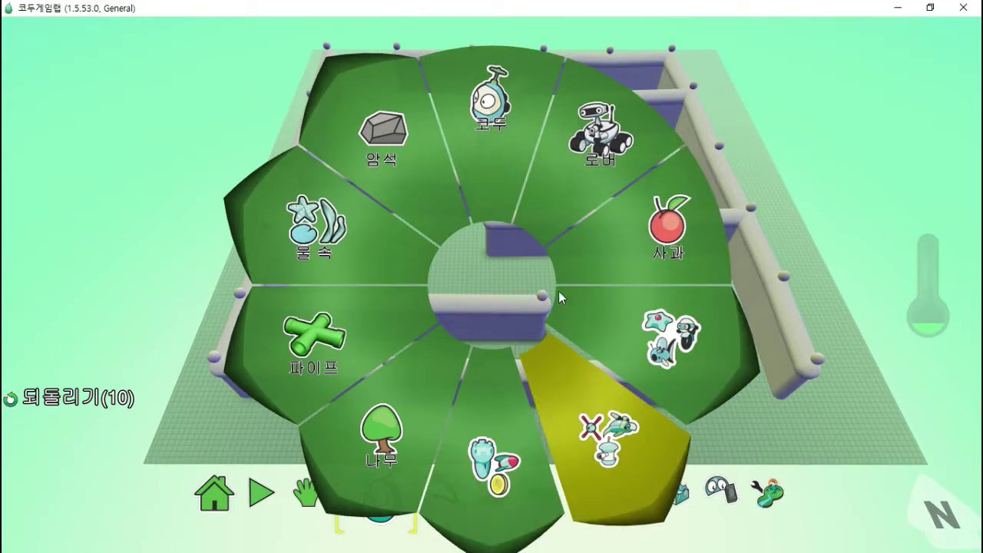
click(503, 137)
drag(687, 296, 745, 348)
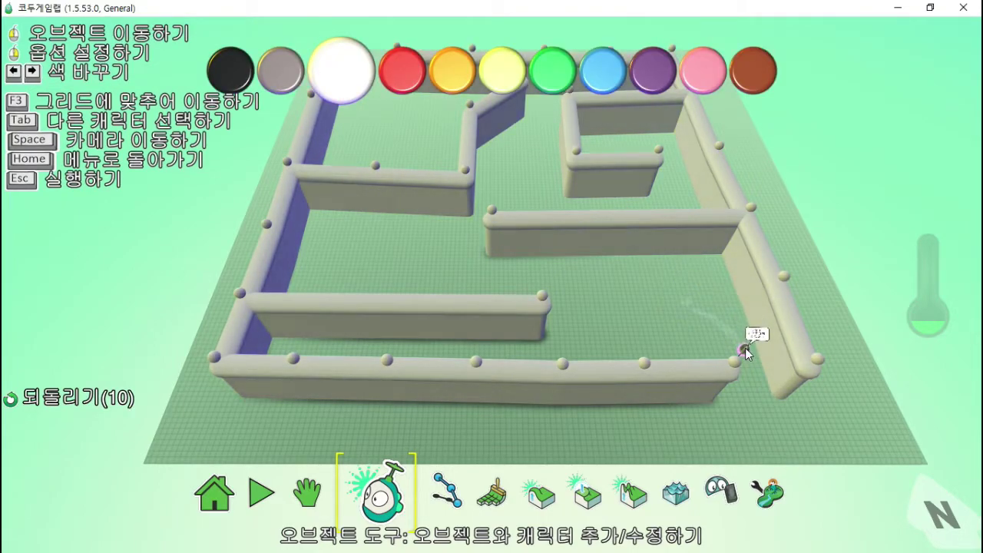
Open the Kodu's program and set rule 1's WHEN condition to 키보드 (keyboard) with 화살표키 (arrow keys).
right_click(745, 348)
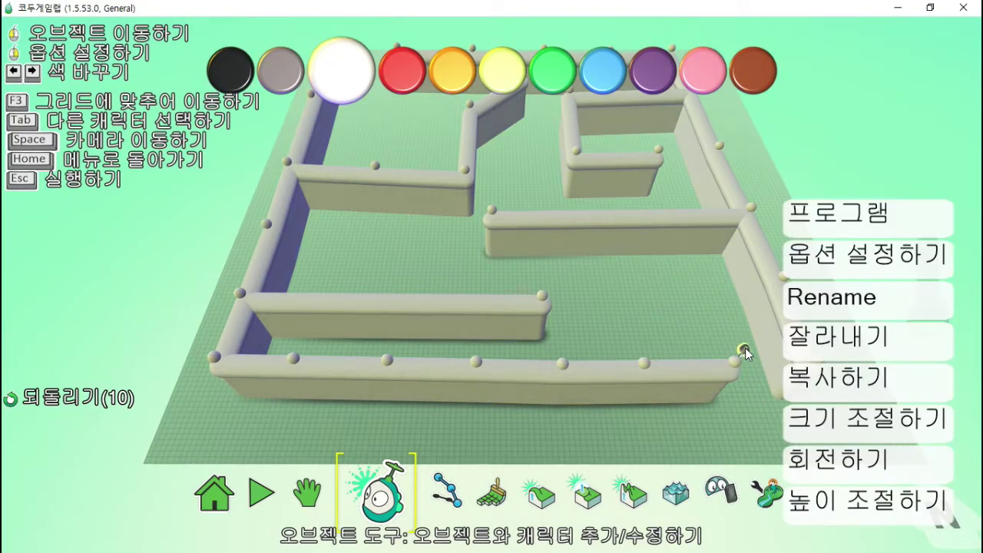
click(803, 224)
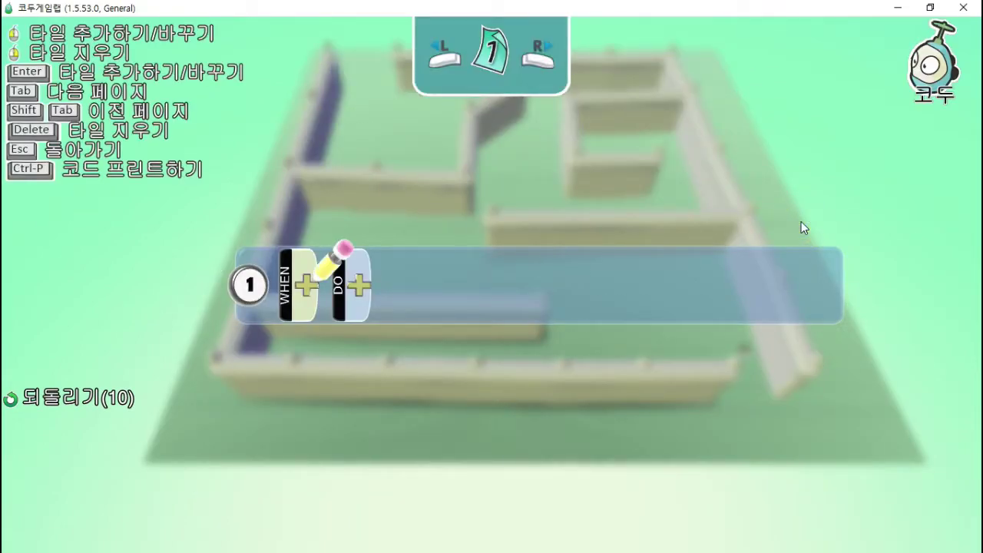
click(307, 291)
click(376, 168)
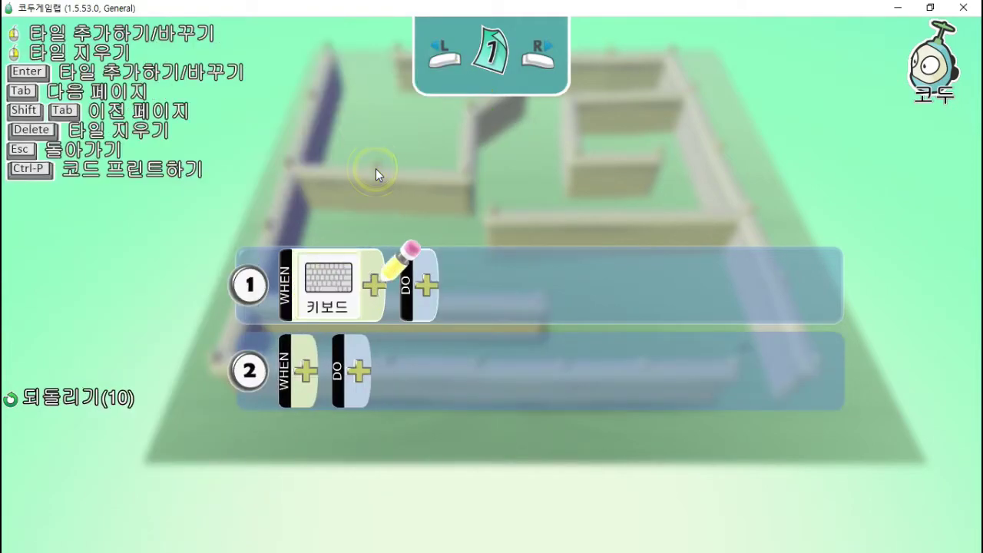
click(380, 289)
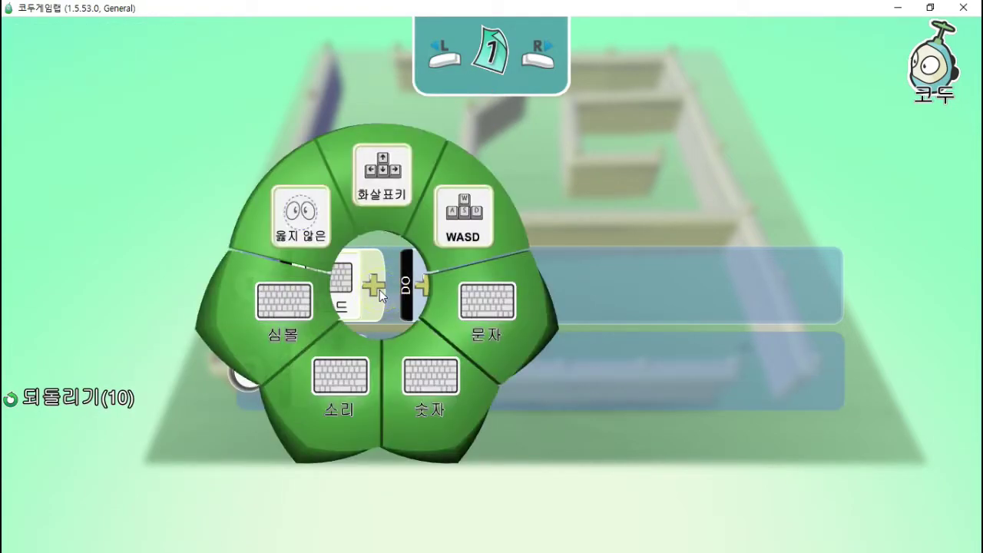
click(364, 180)
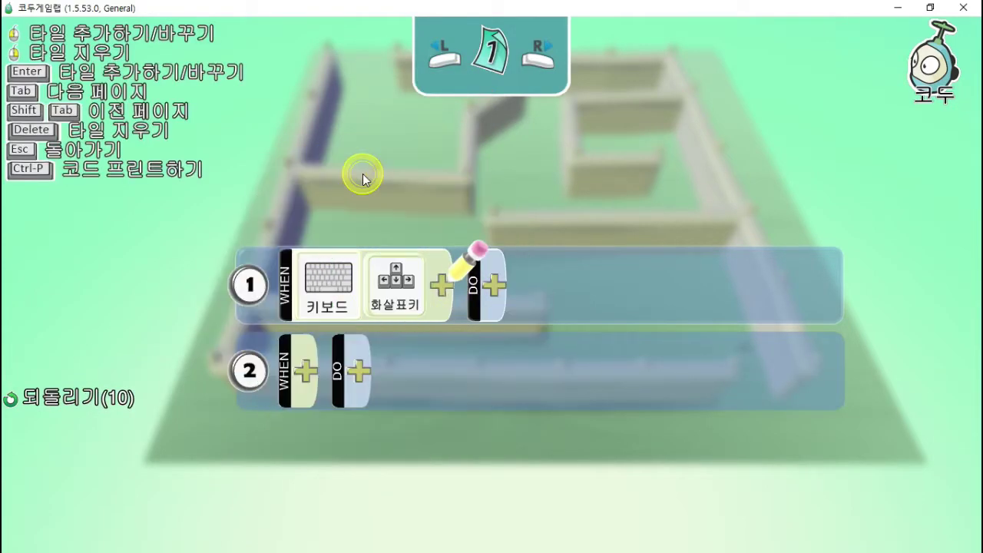
Set rule 1's DO action to 이동하다 (move) with three 빨리 (quickly) modifiers.
click(496, 286)
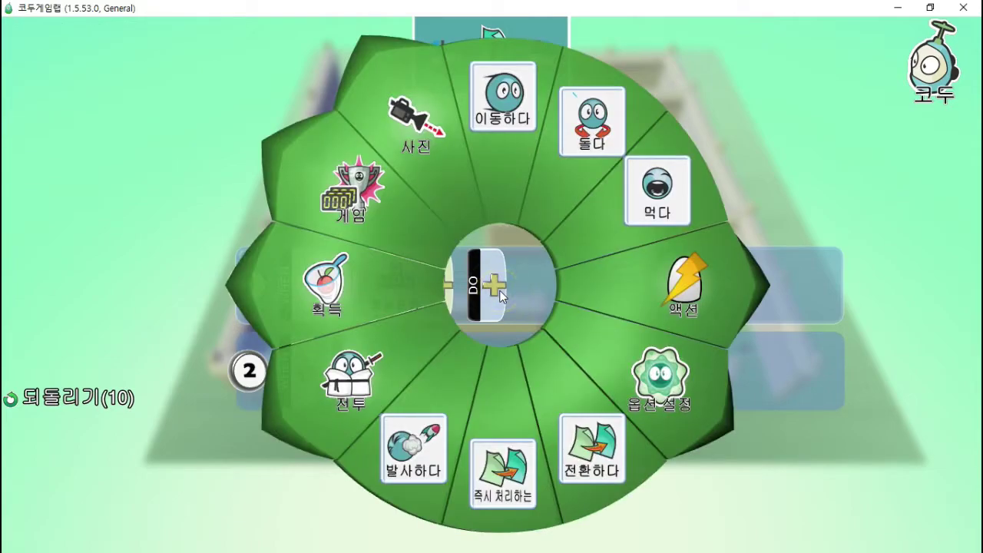
click(493, 141)
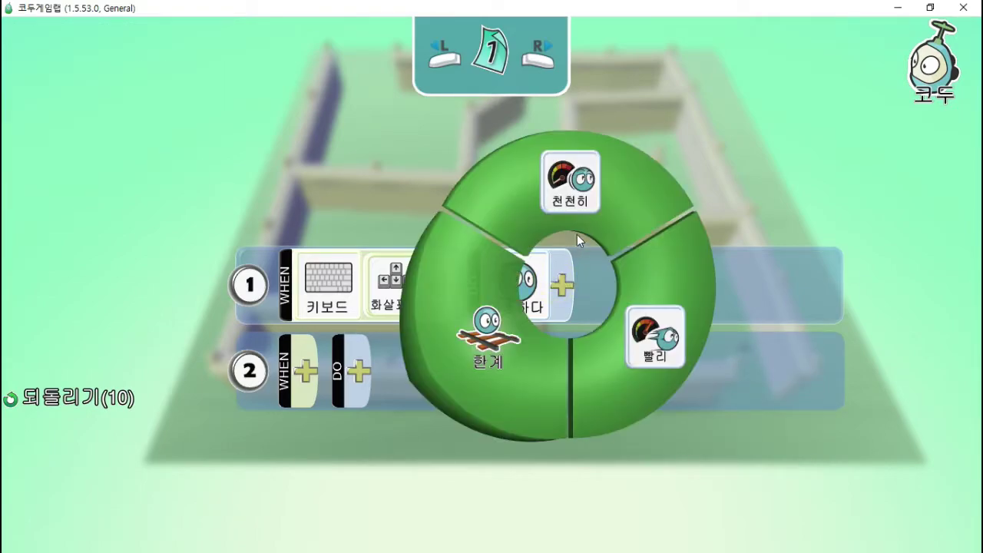
click(680, 308)
click(628, 288)
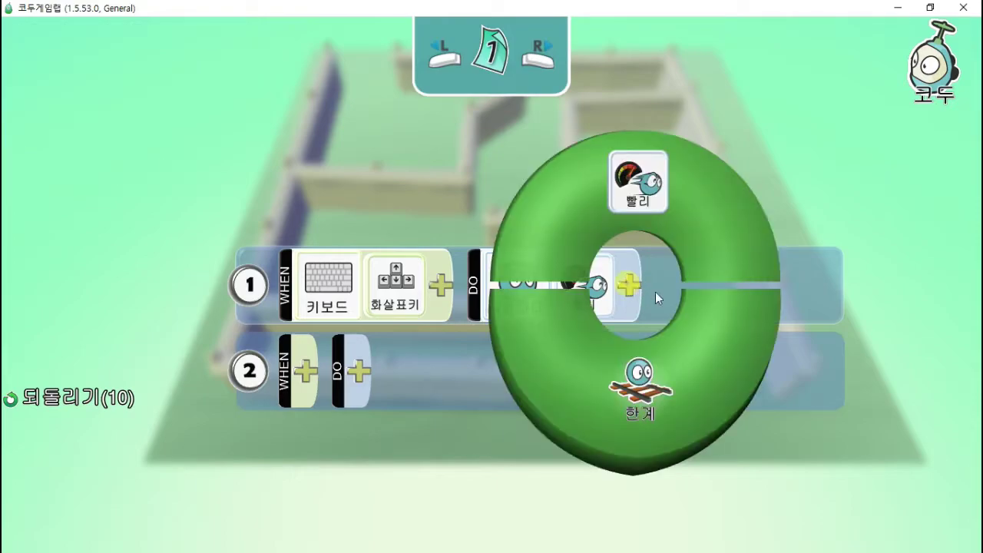
click(725, 234)
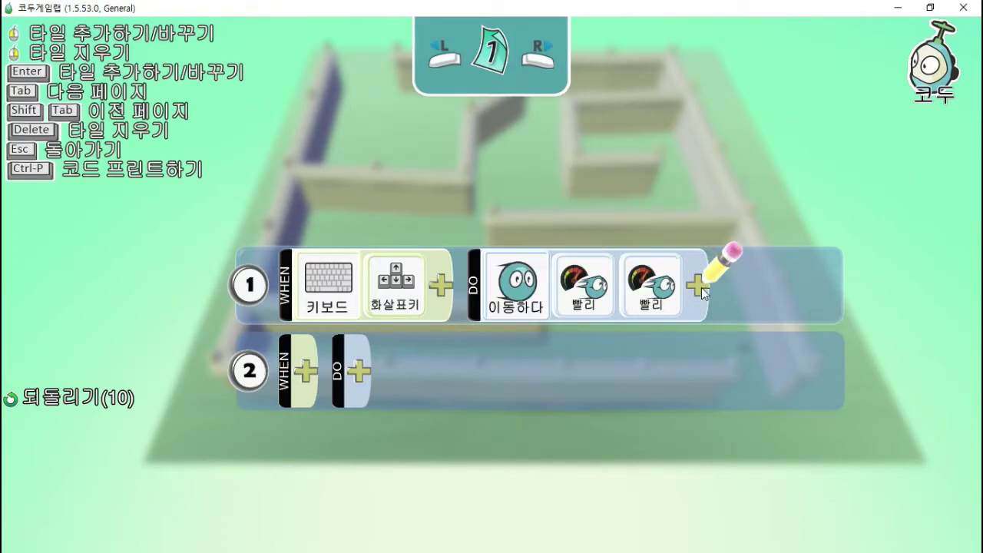
click(701, 288)
click(698, 186)
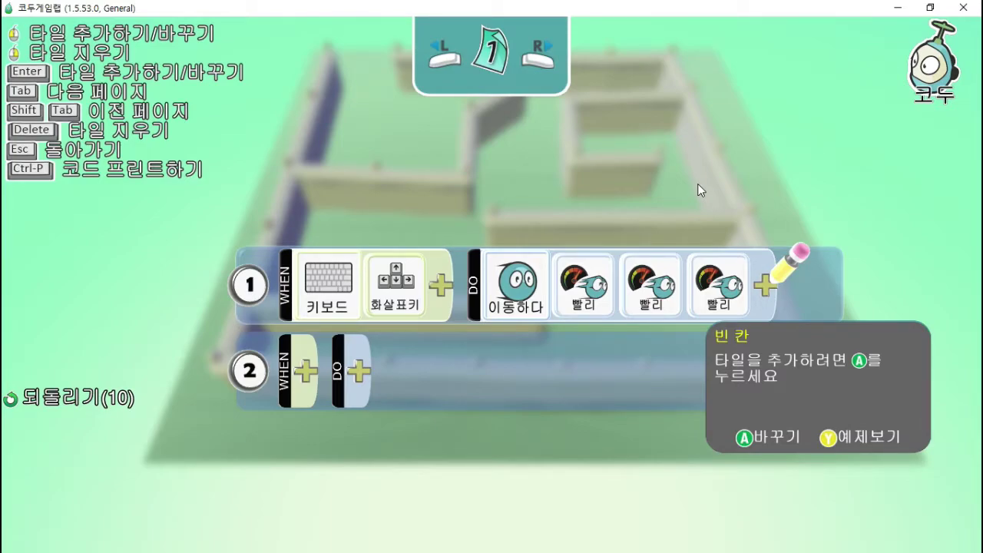
Set rule 2's WHEN condition to 타이머 (timer) with a 60초 (60 seconds) modifier.
click(305, 373)
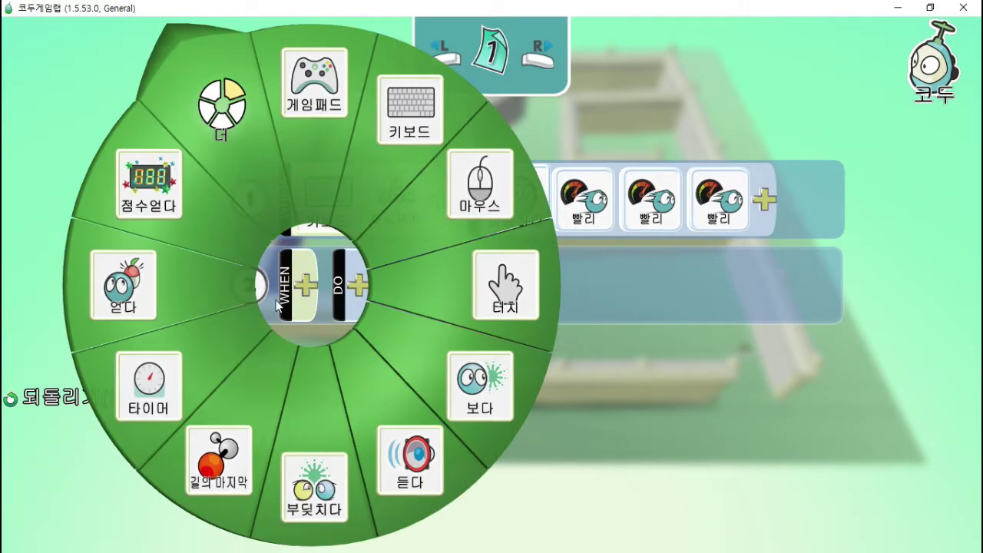
click(162, 384)
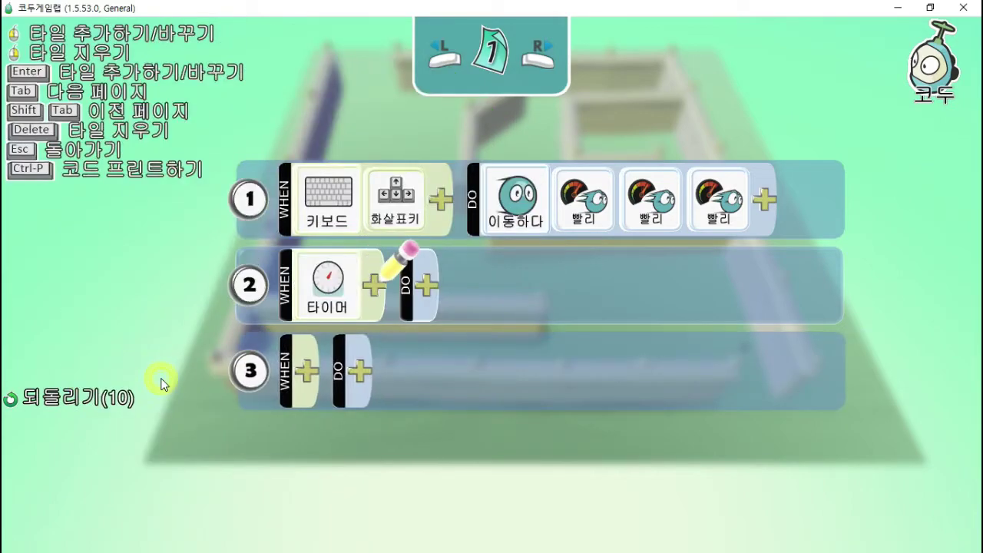
click(373, 296)
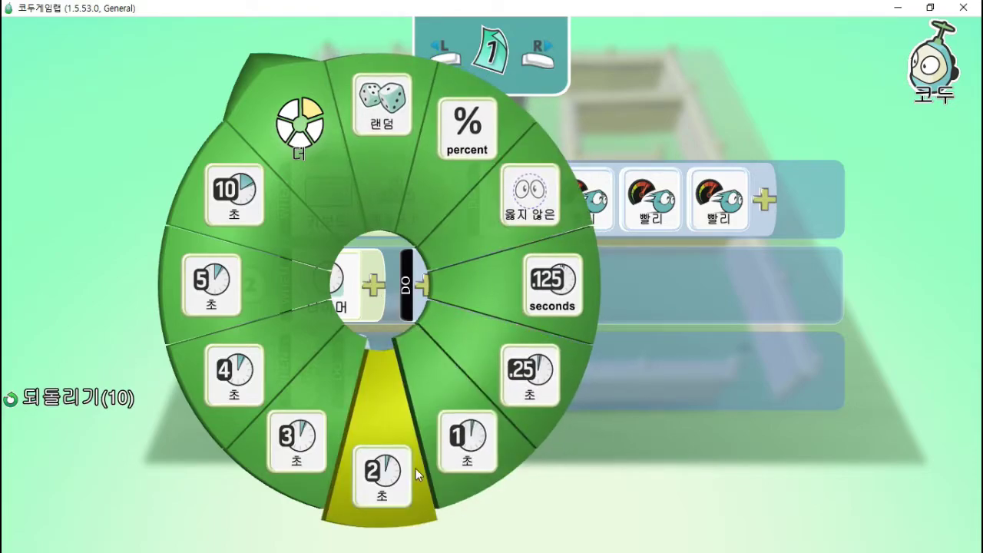
click(326, 177)
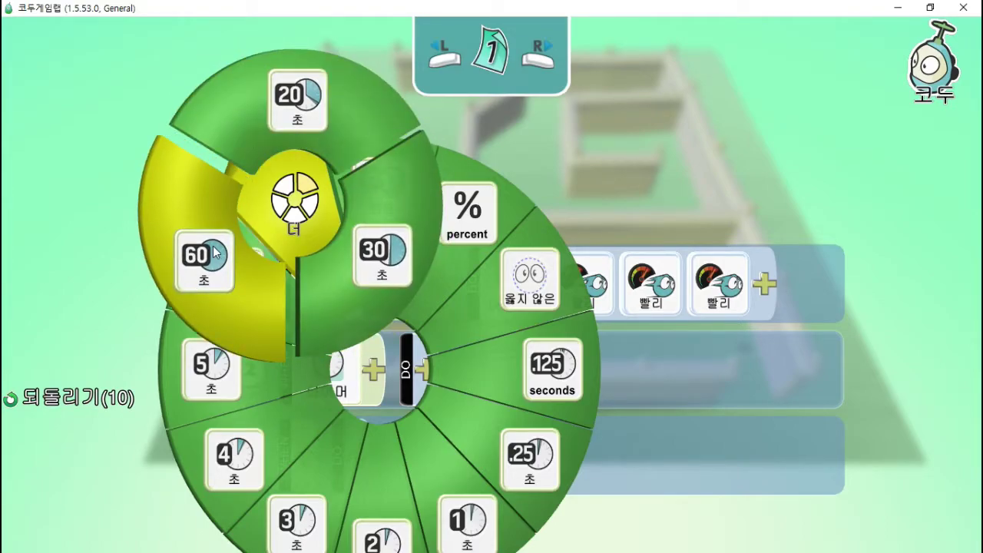
mouse_move(221, 256)
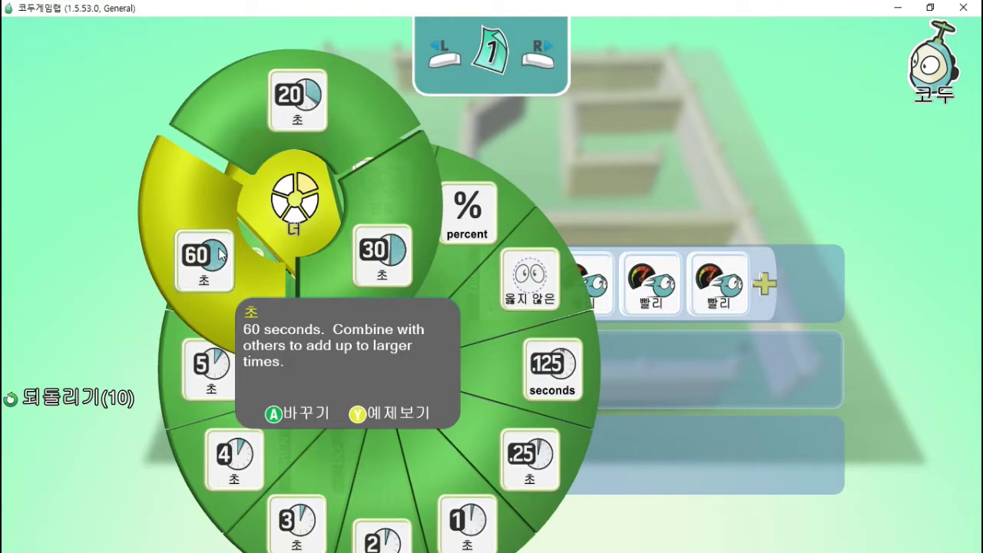
click(220, 255)
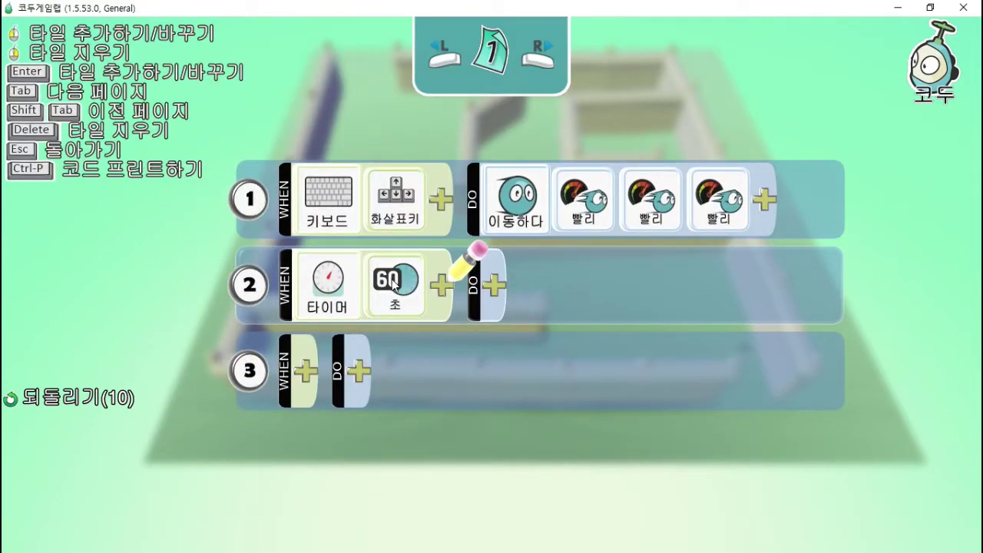
Extend rule 2's timer condition with a second 60초 (60 seconds) modifier.
click(446, 282)
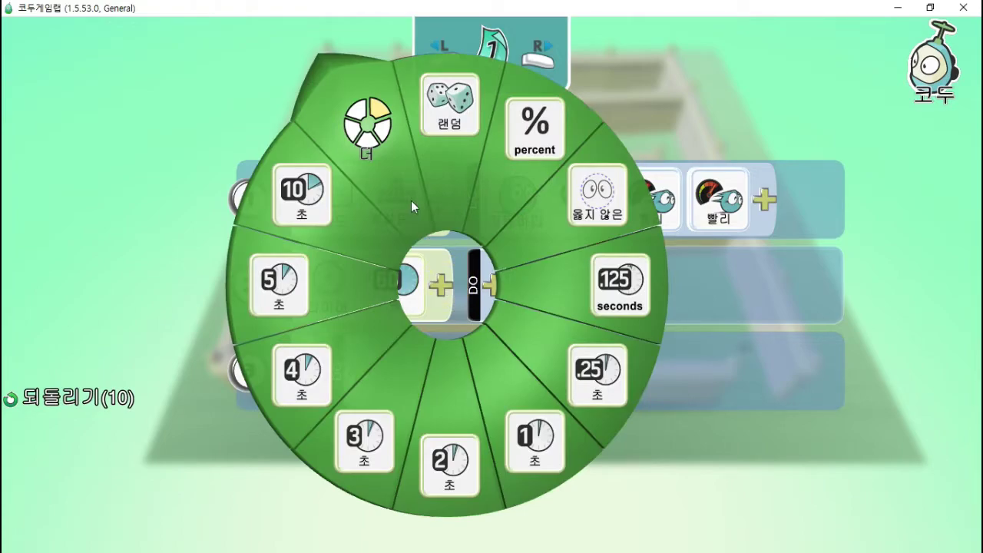
click(398, 183)
click(321, 260)
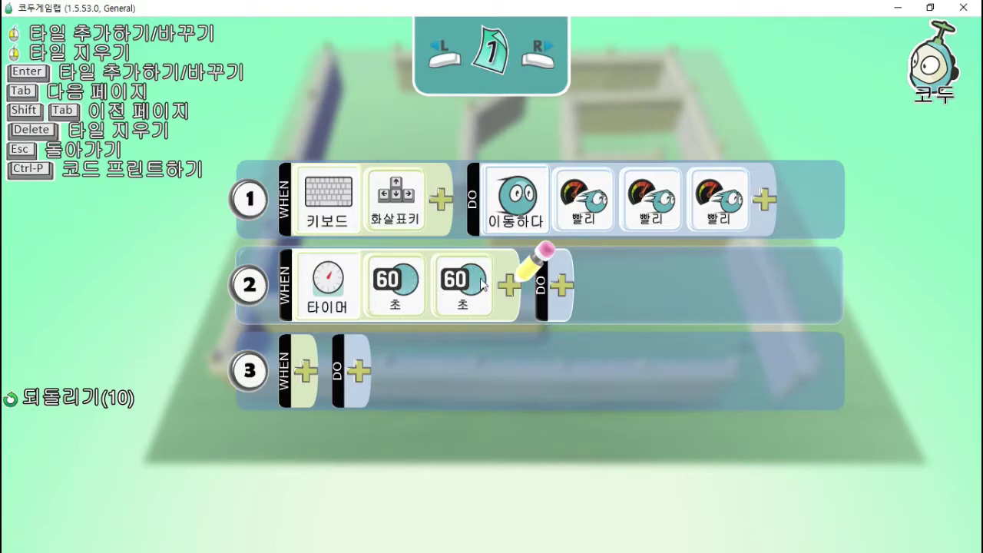
click(514, 287)
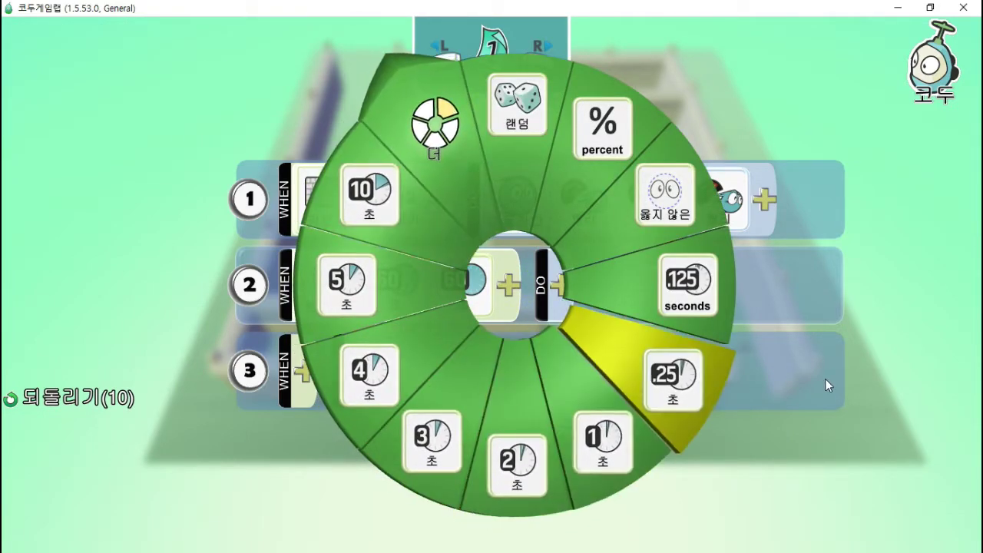
key(Escape)
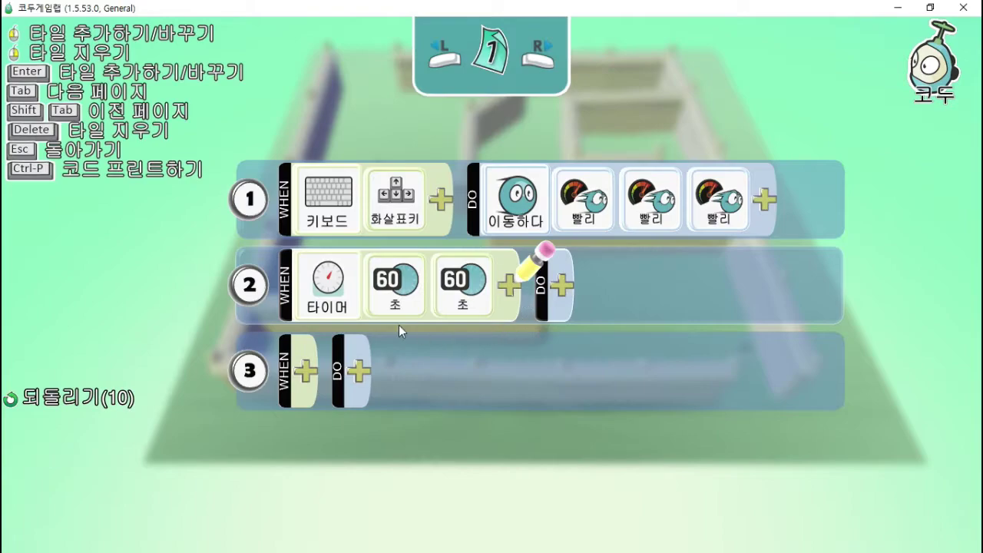
Complete rule 2 of Kodu's program with the game action 끝내기 (end the game), and close the program.
click(562, 285)
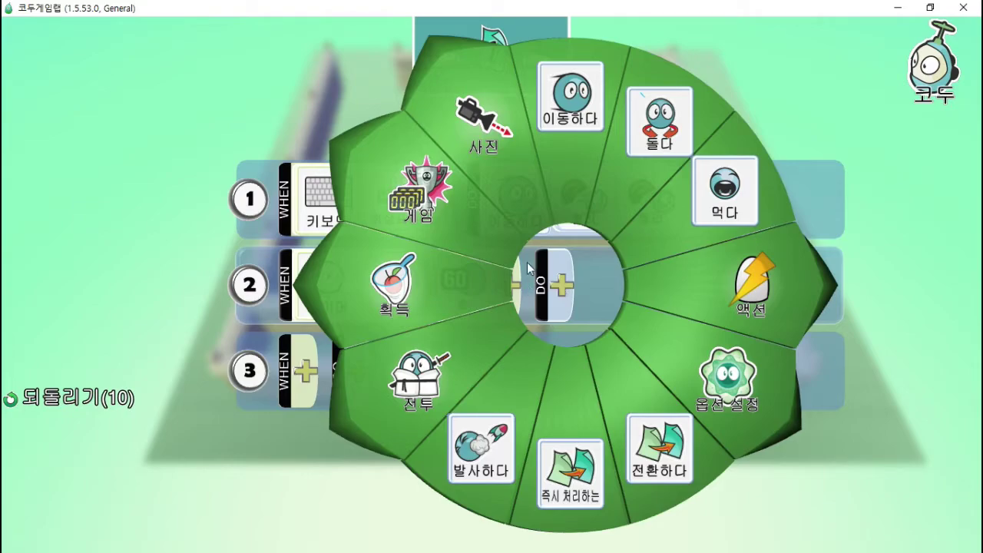
click(414, 201)
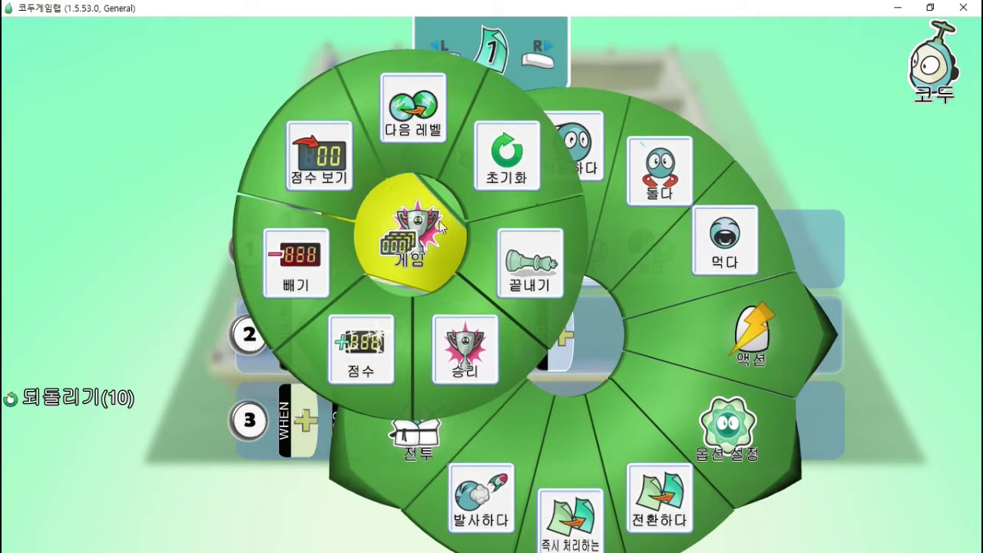
click(538, 268)
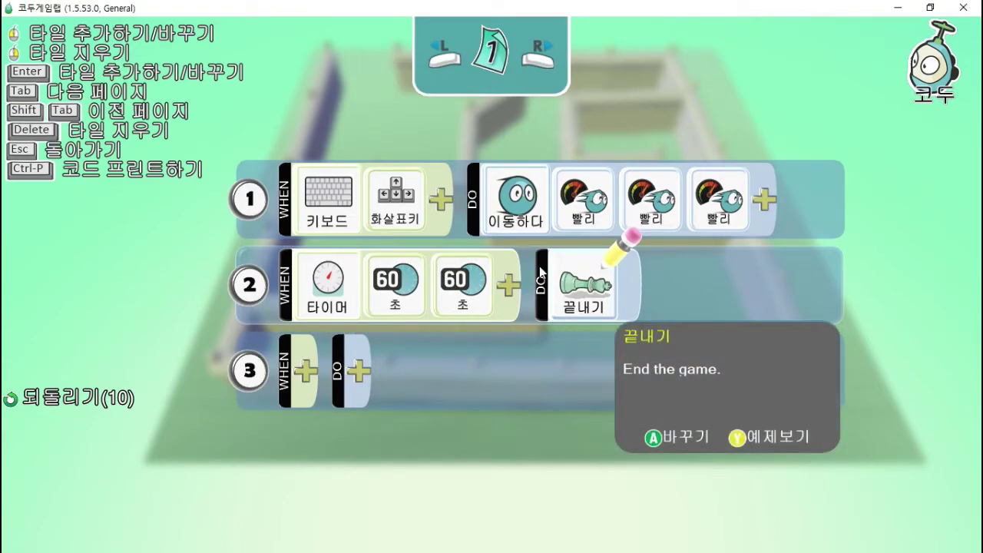
key(Escape)
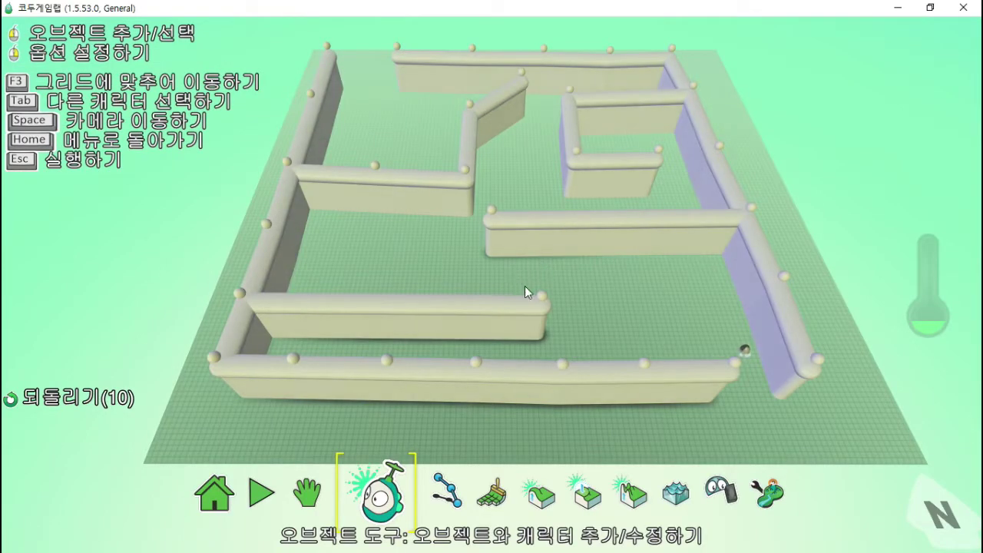
Run the maze game to test Kodu's movement, and return to editing the world.
key(Escape)
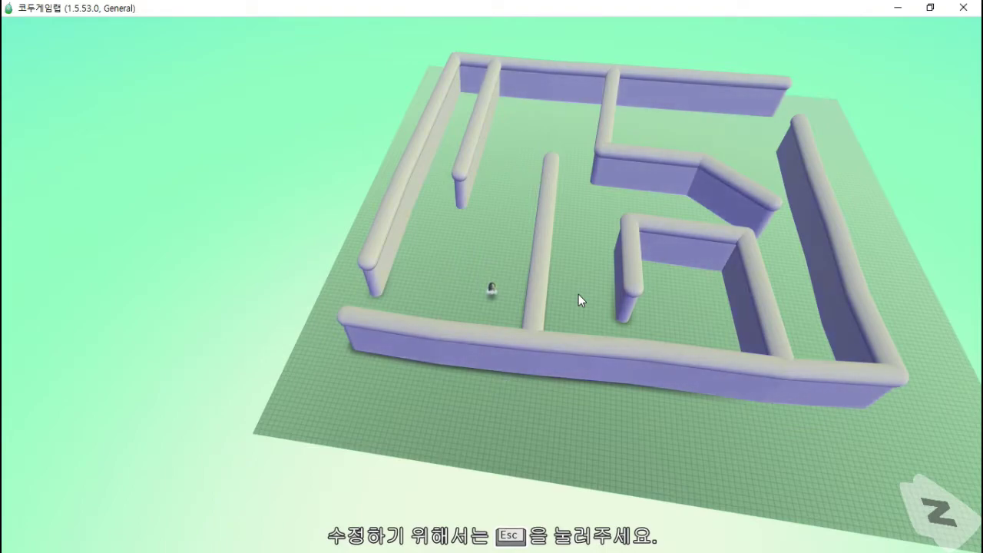
key(Up)
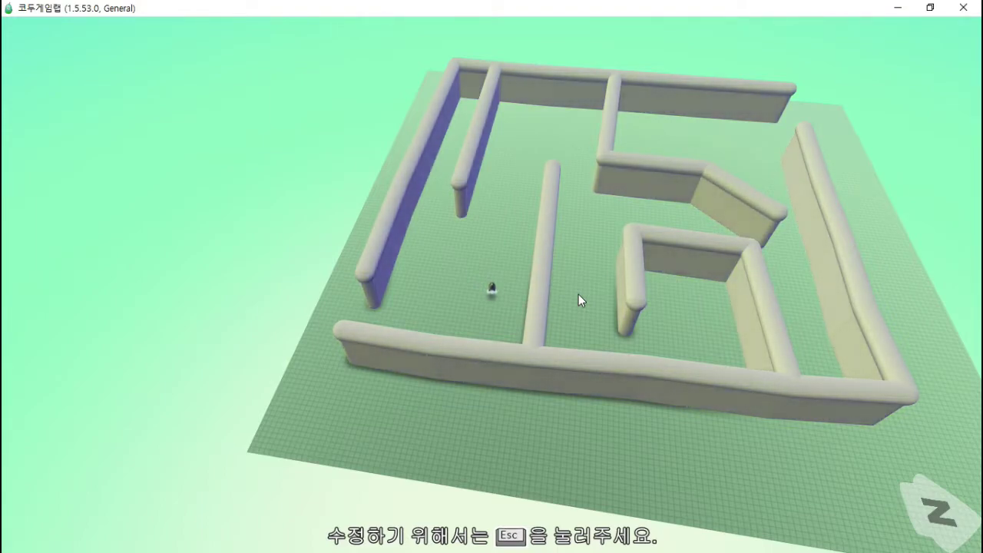
key(Escape)
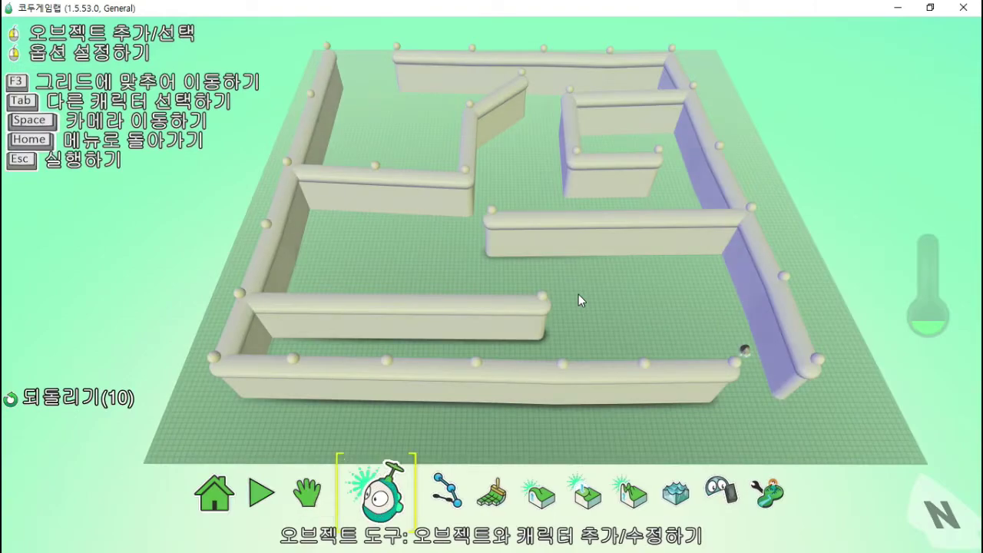
Reopen Kodu's program and set the WHEN condition of rule 3 to the keyboard number key 1.
mouse_move(743, 348)
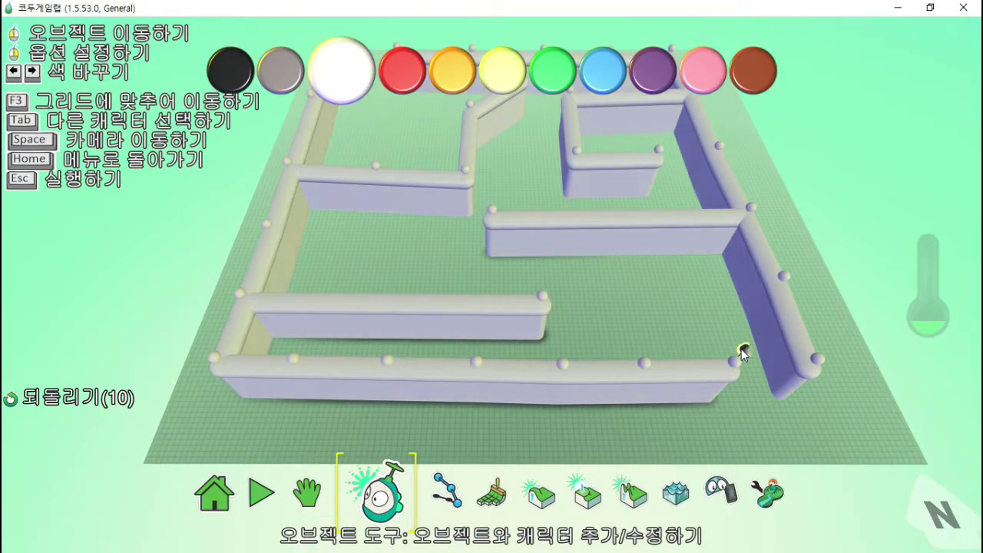
right_click(742, 349)
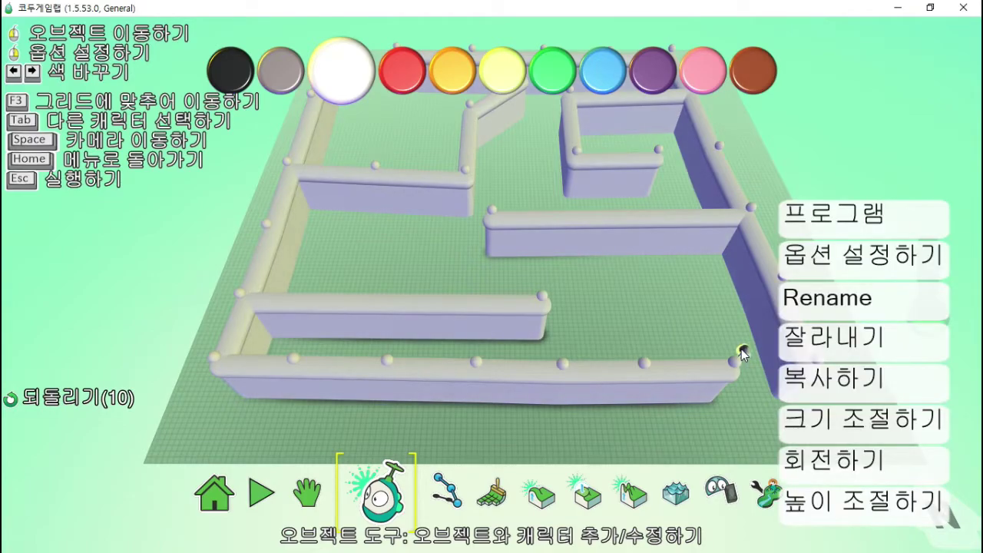
click(805, 225)
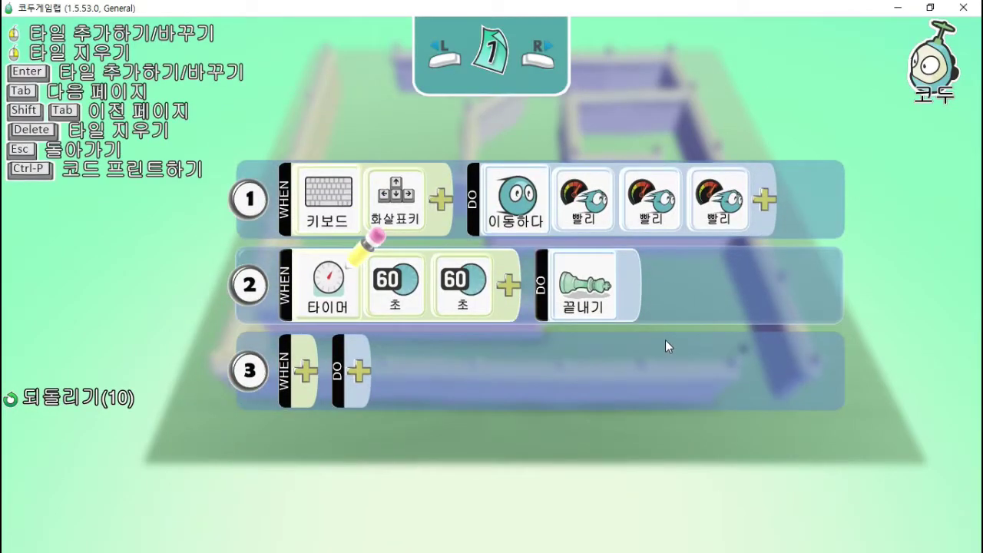
click(304, 372)
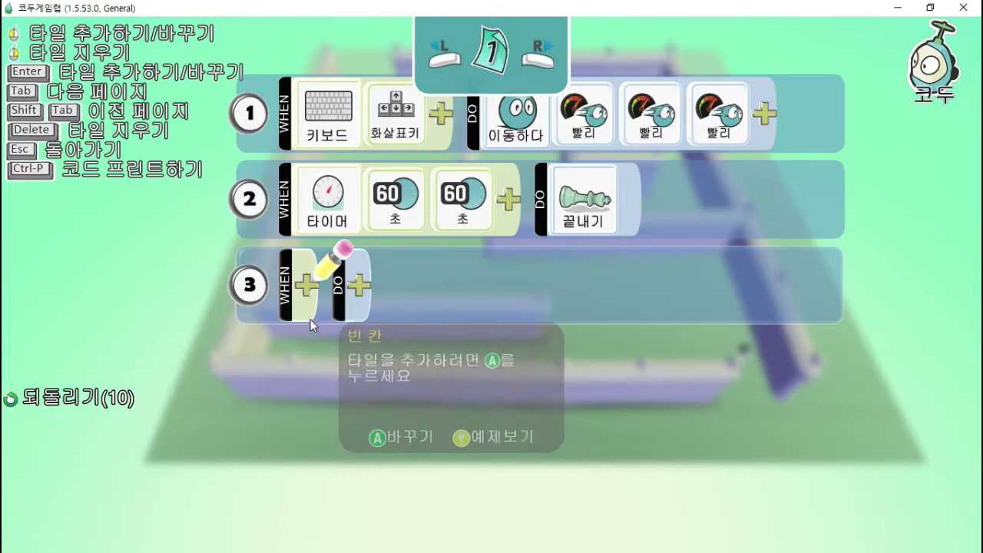
click(309, 289)
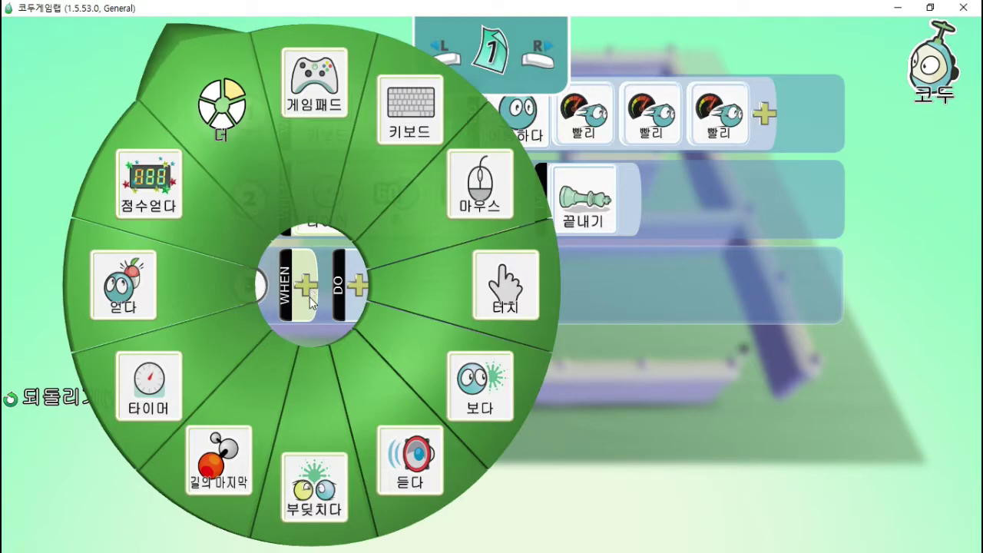
click(392, 174)
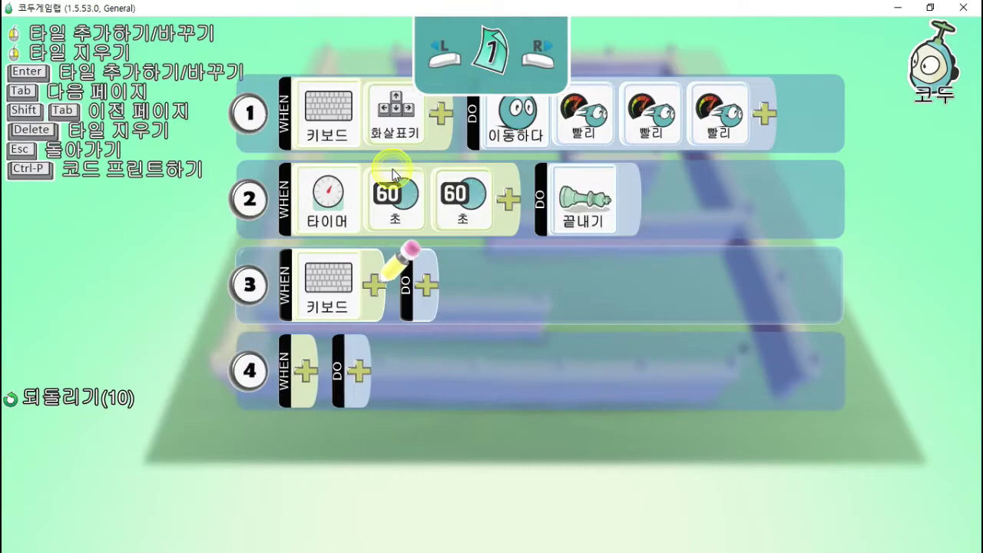
click(375, 286)
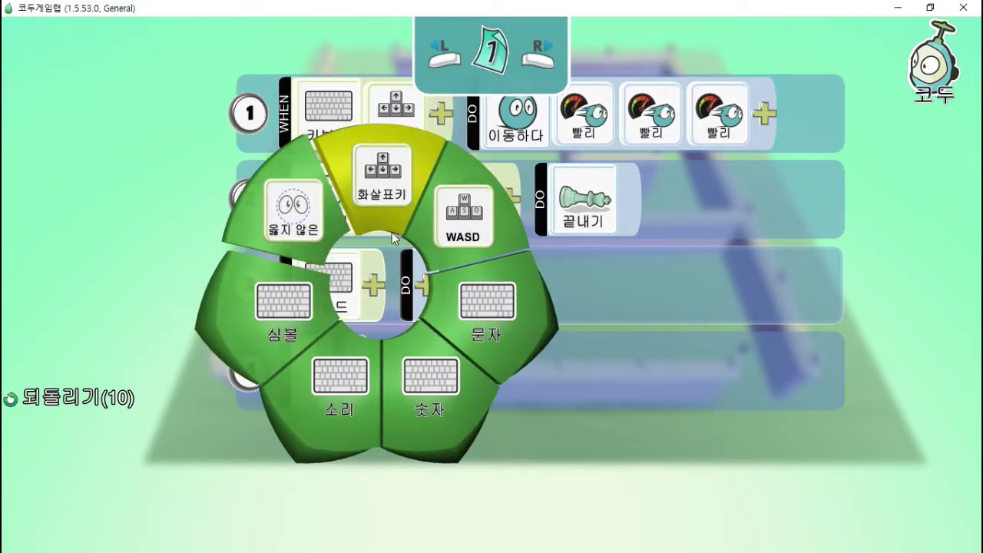
click(456, 402)
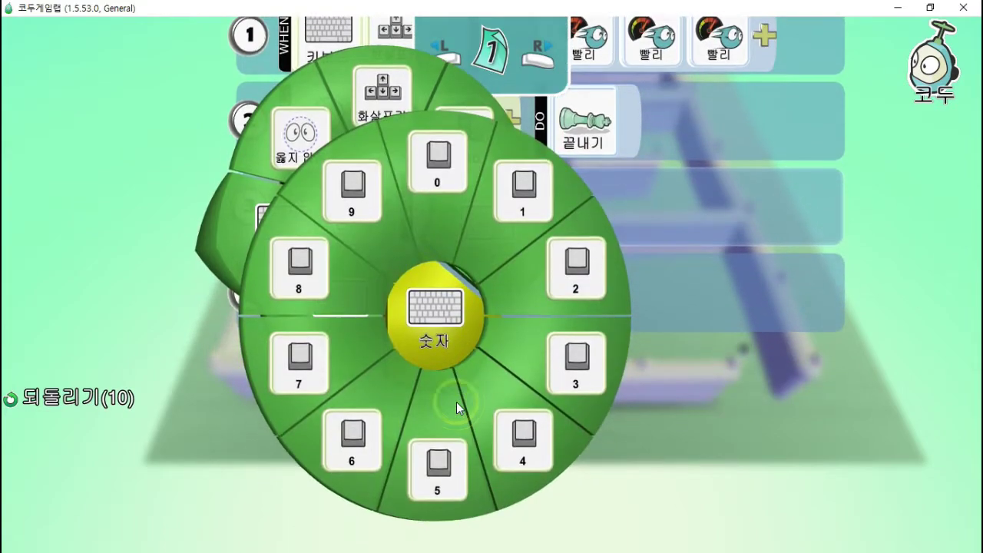
click(509, 217)
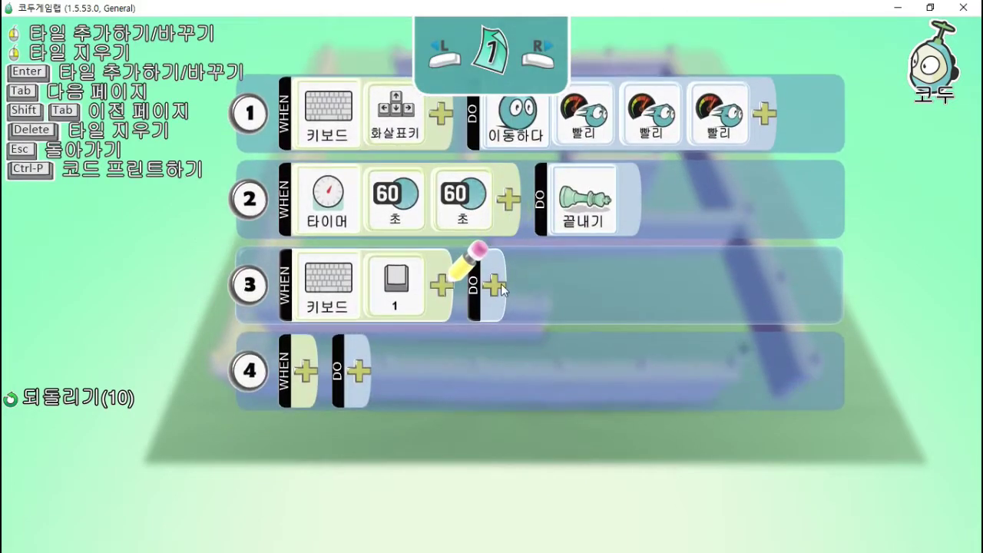
Set the DO action of rule 3 to the first-person camera view (일인칭시점), and close the program.
click(493, 286)
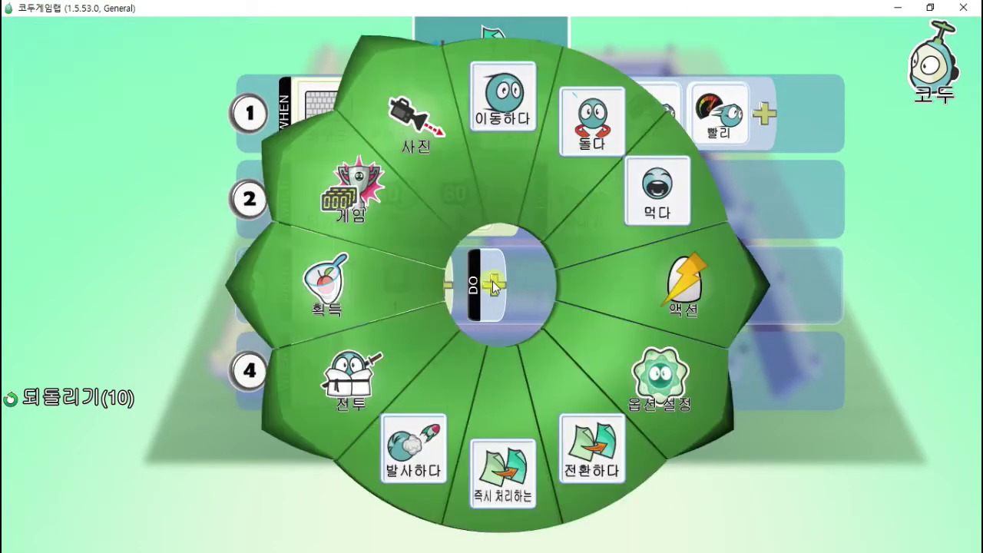
click(434, 152)
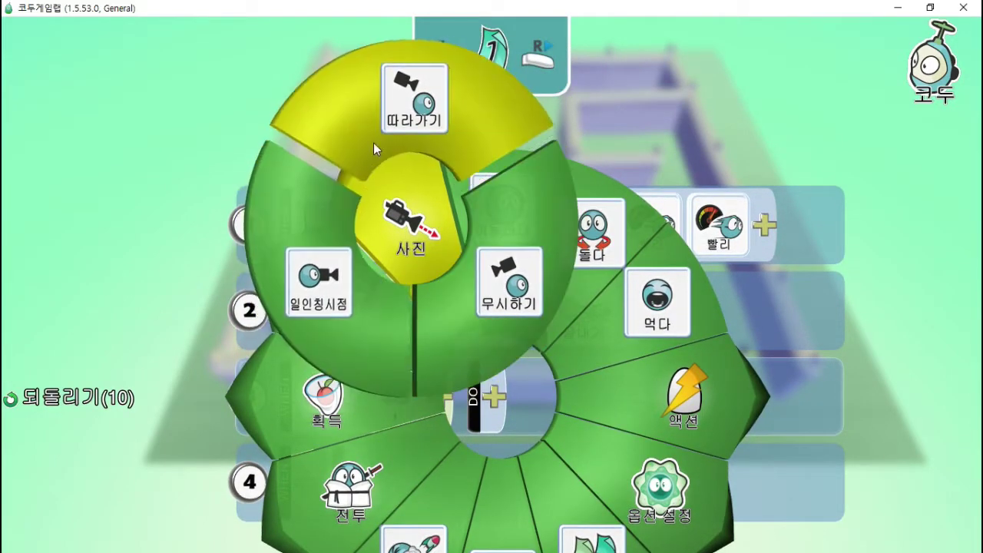
click(332, 309)
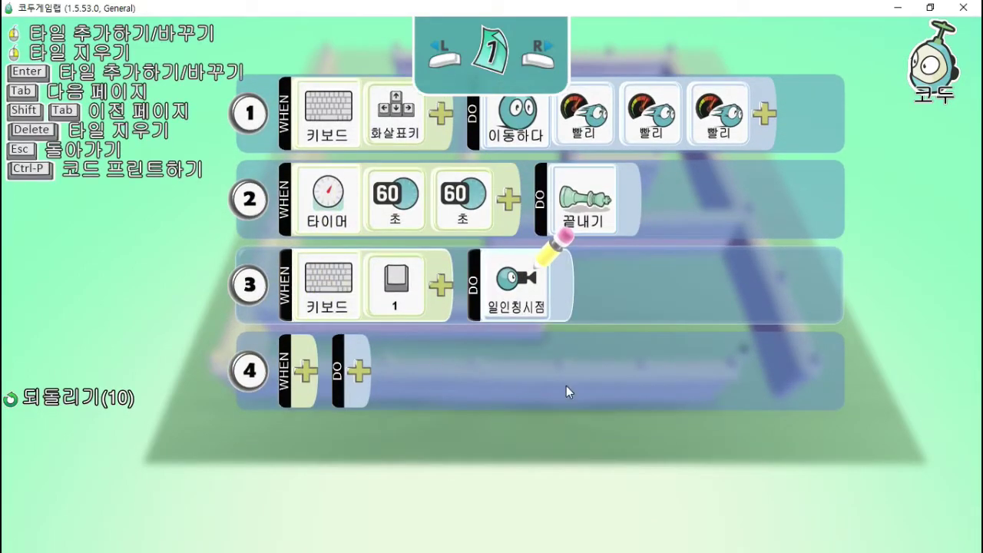
key(Escape)
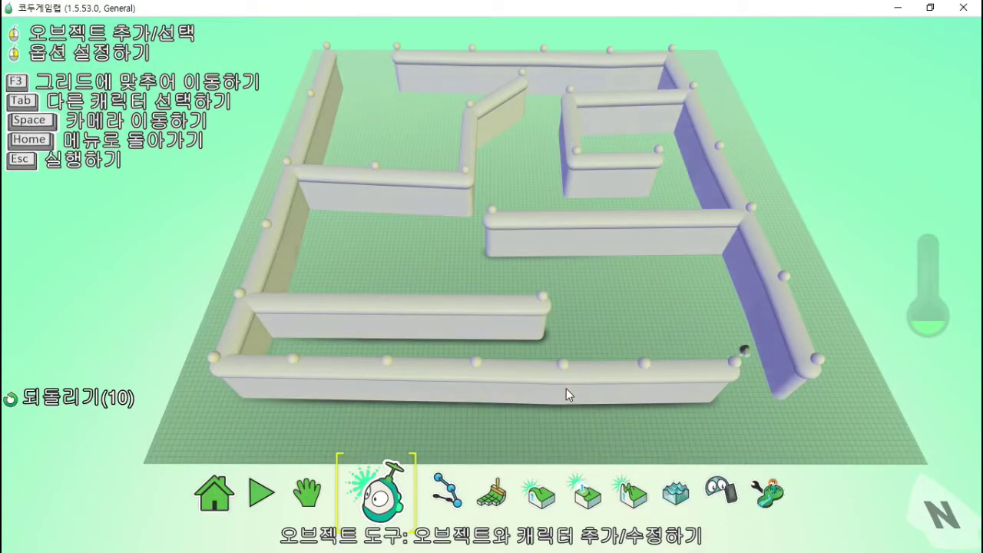
Run the maze game, steer Kodu between the walls in first-person view, and return to editing the world.
key(Escape)
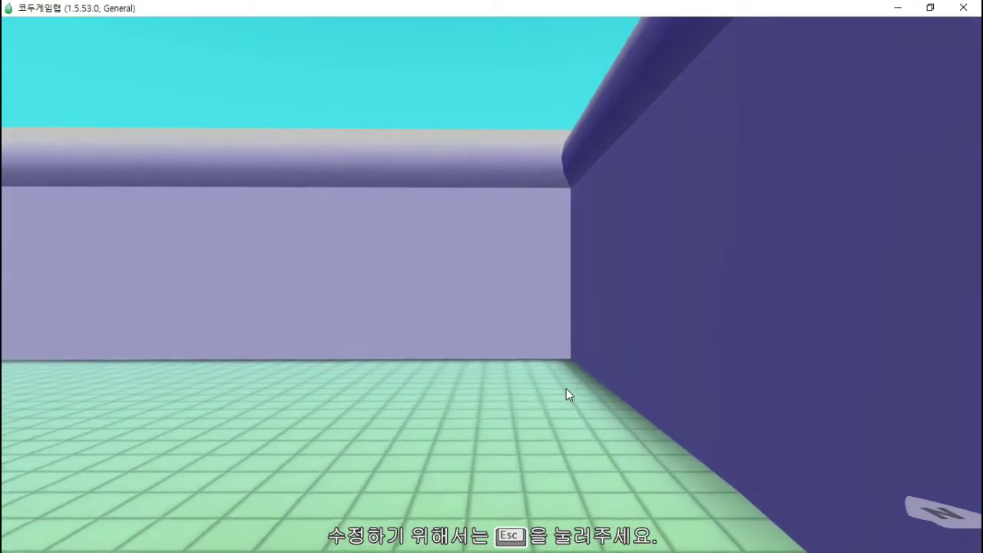
key(Left)
key(Left)
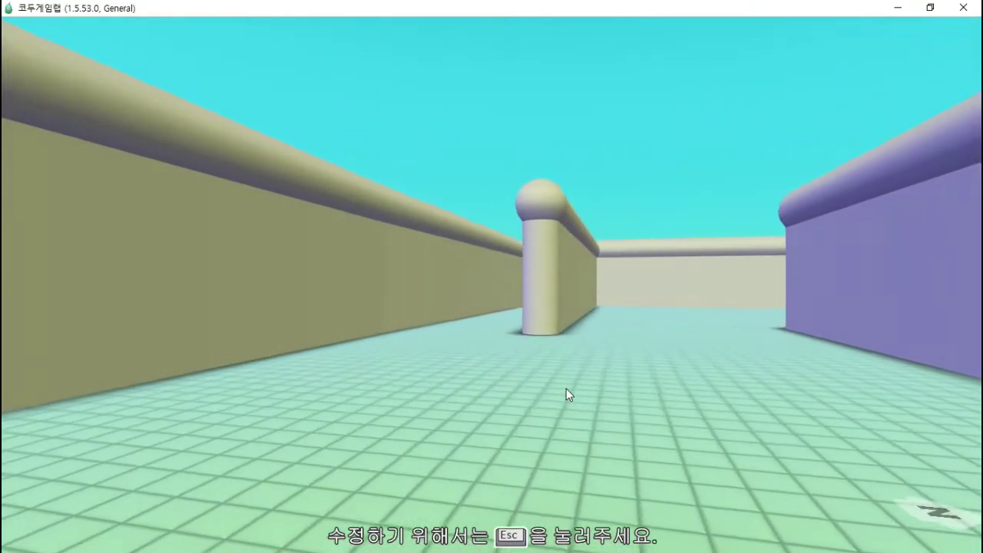
key(Right)
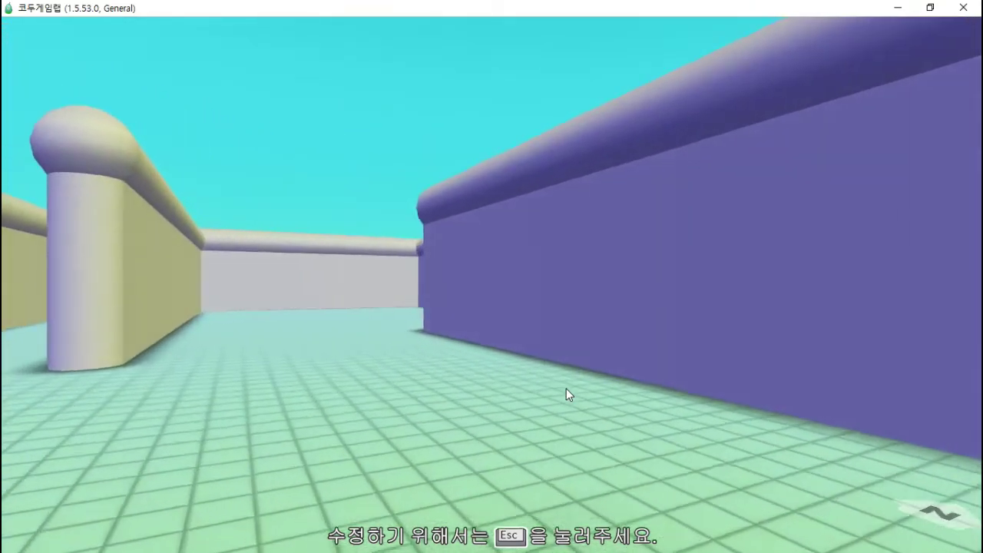
key(Left)
key(Up)
key(Up)
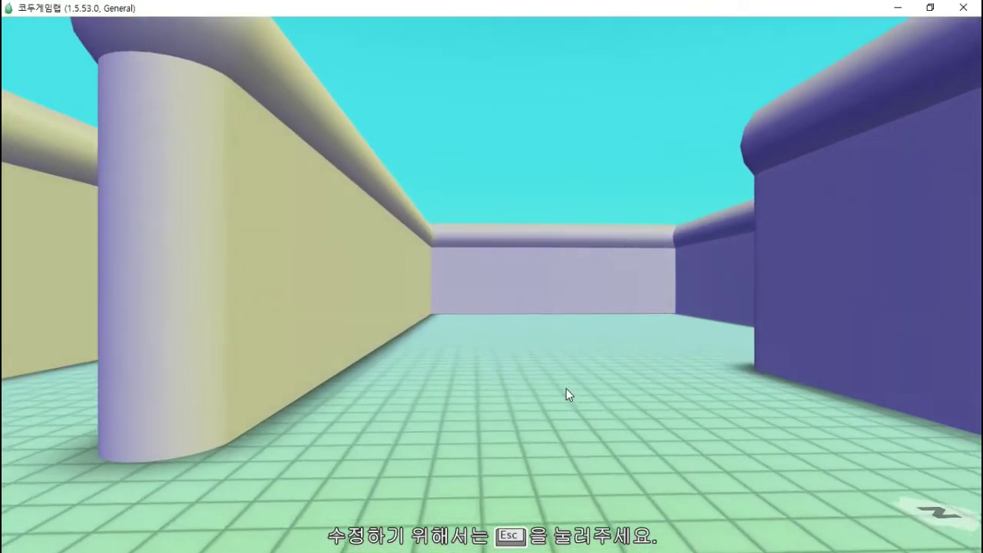
key(Right)
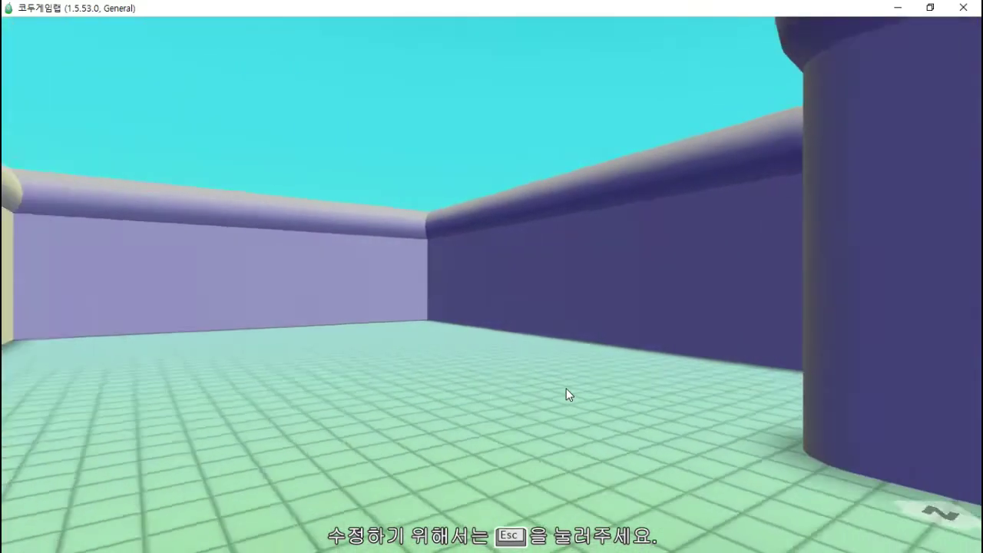
key(Right)
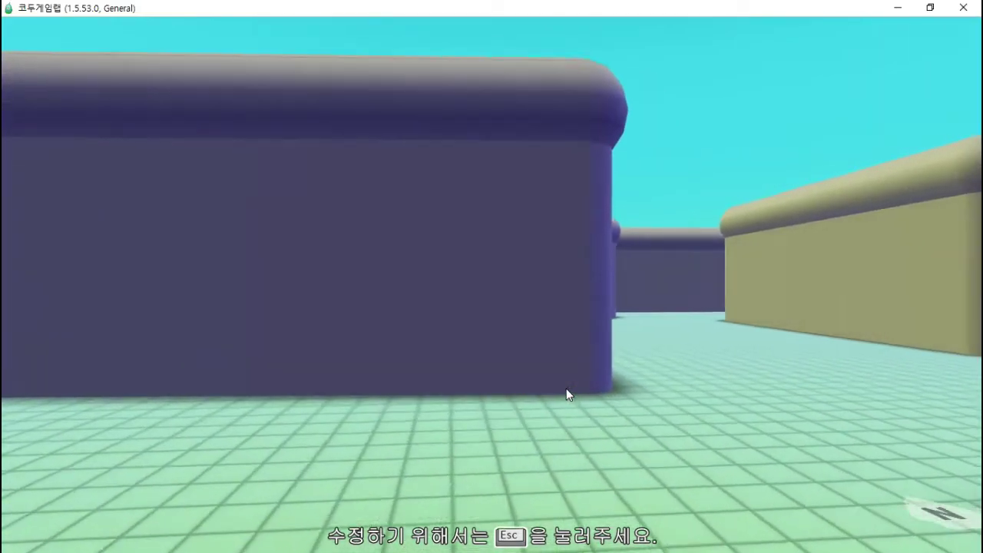
key(Up)
key(Up)
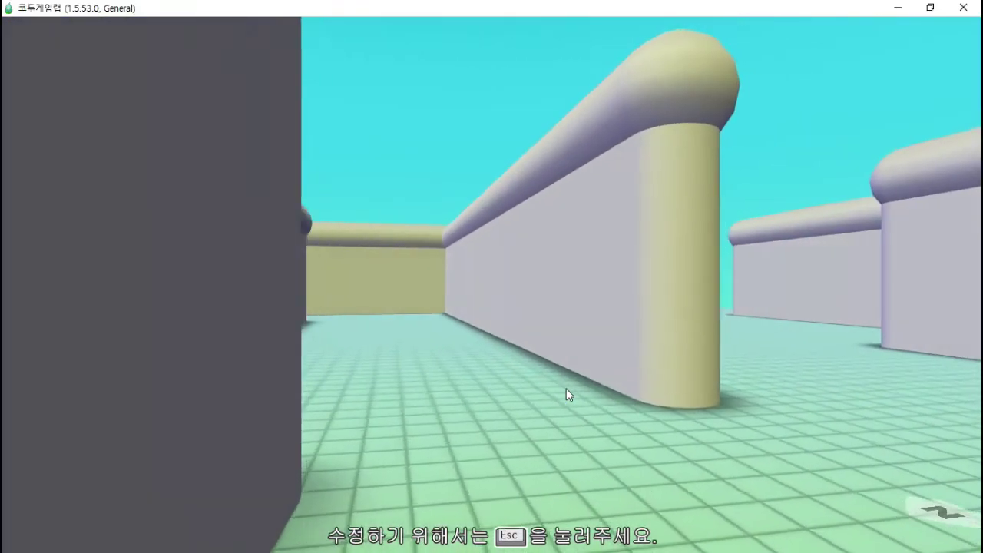
key(Left)
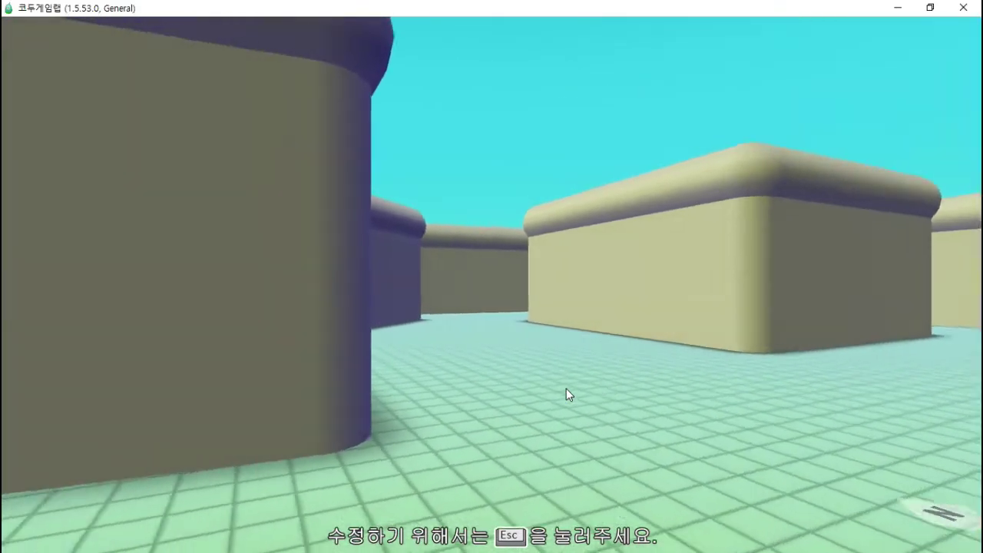
key(Left)
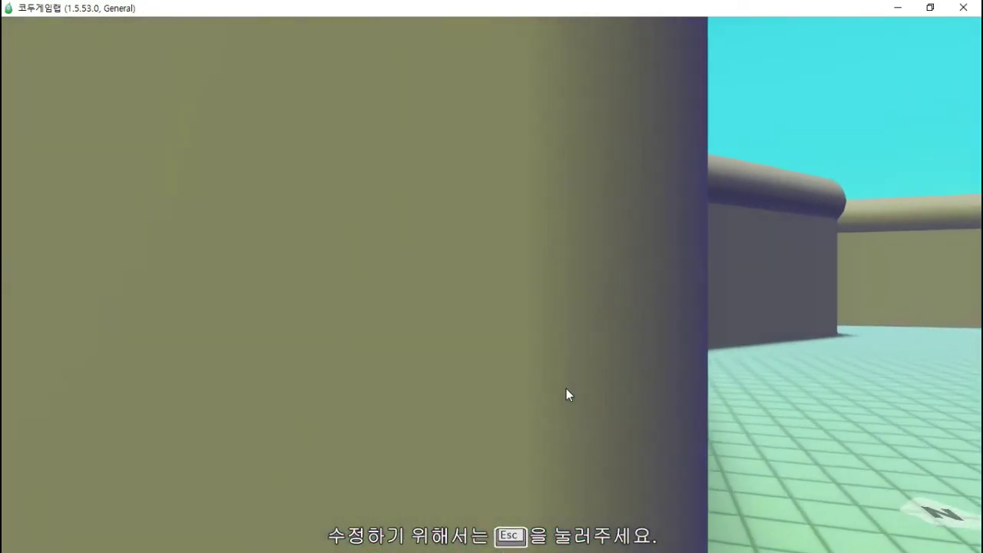
key(Up)
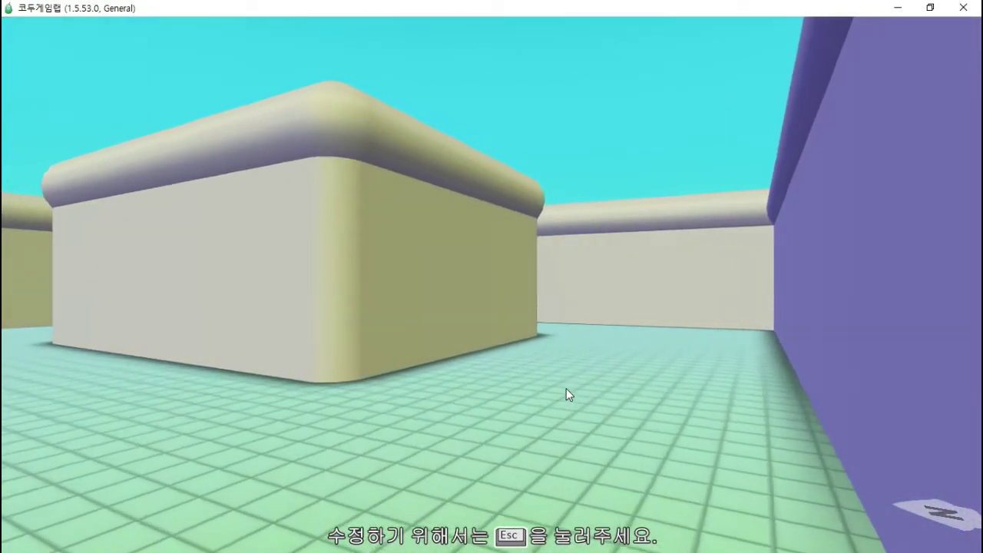
key(Up)
key(Left)
key(Right)
key(Left)
key(Left)
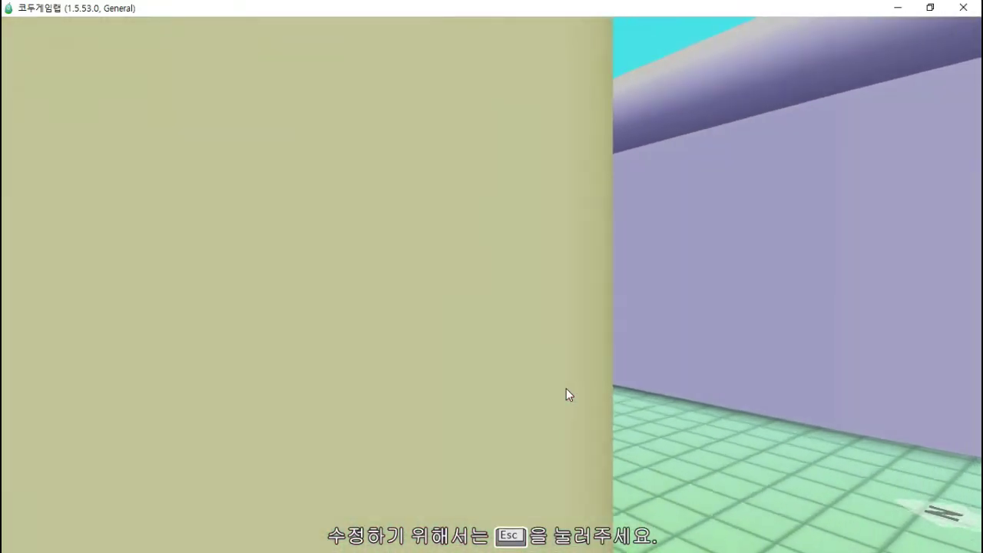
key(Left)
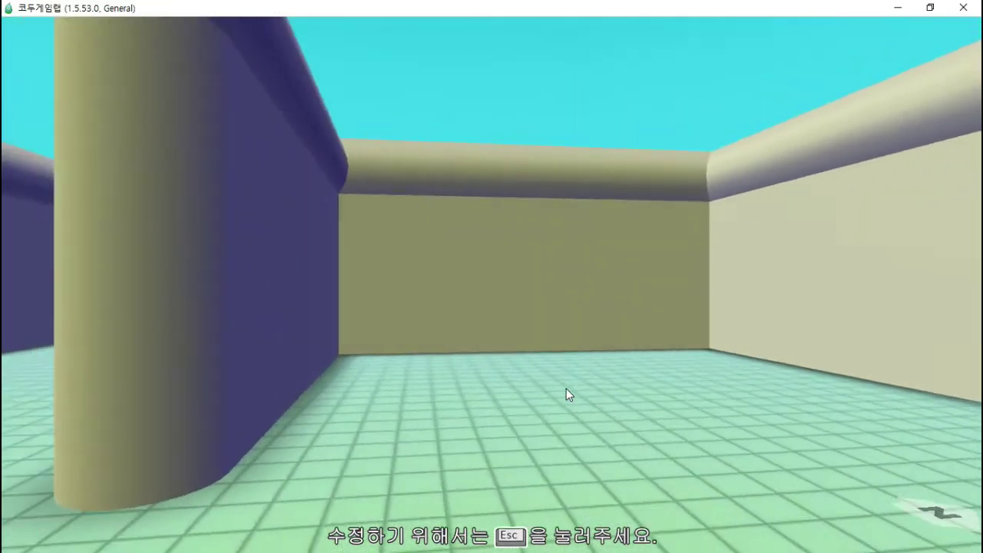
key(Right)
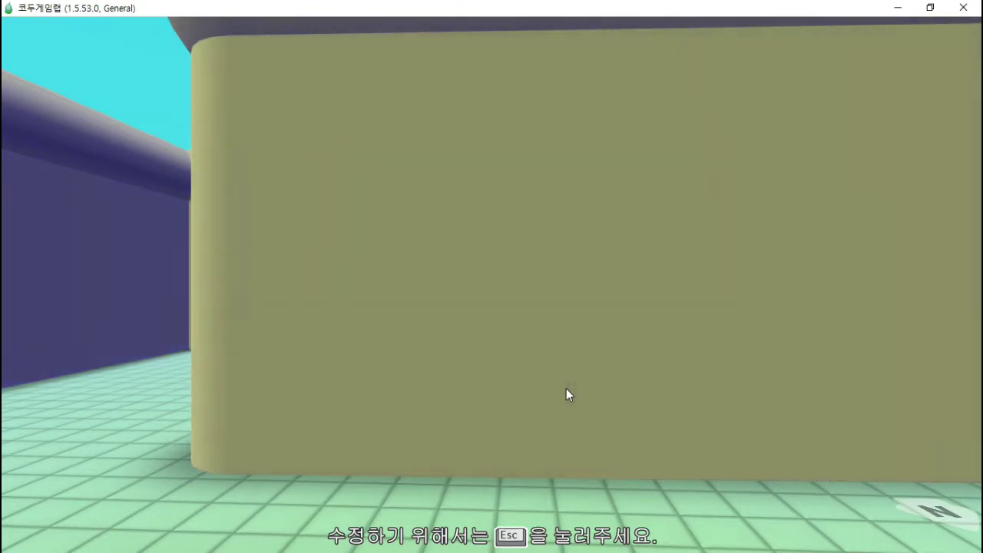
key(Left)
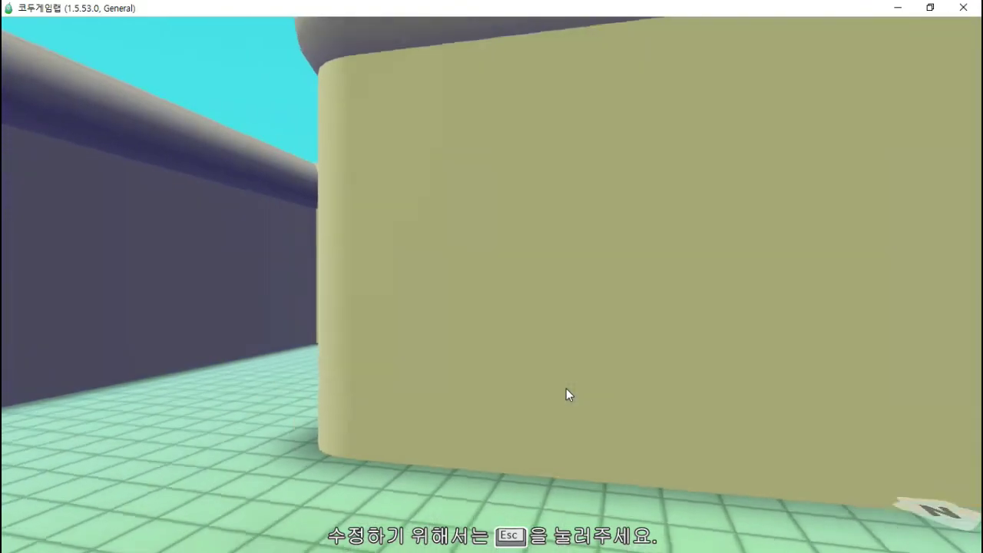
key(Right)
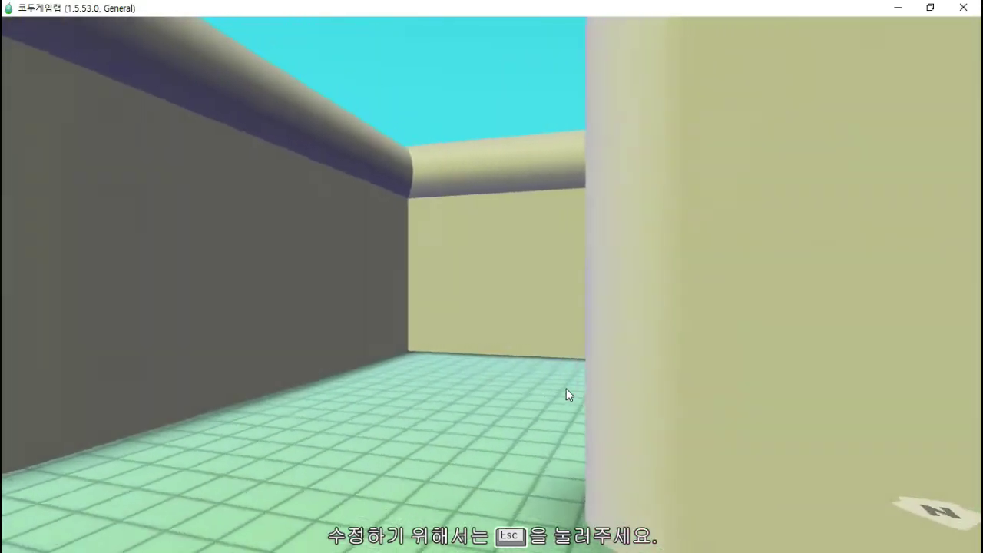
key(Right)
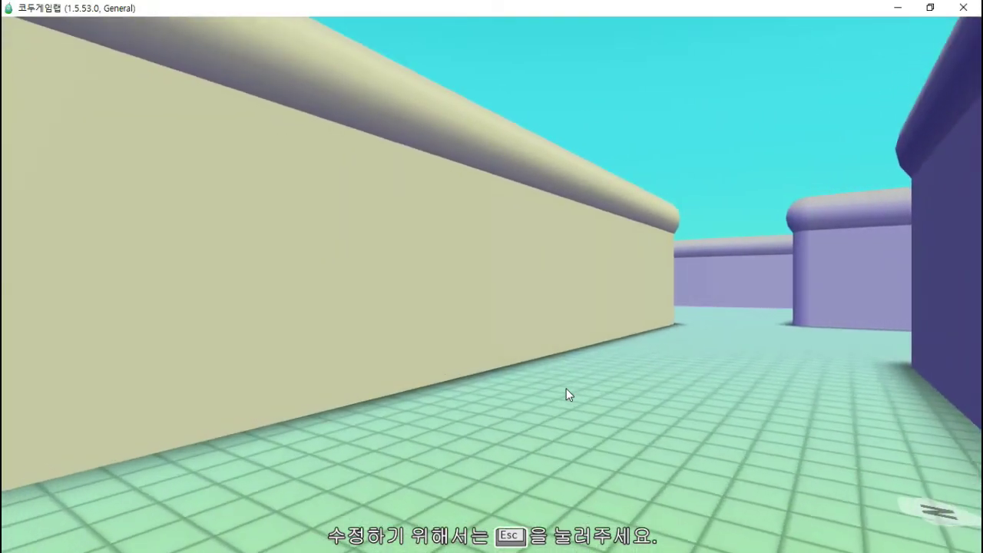
key(Up)
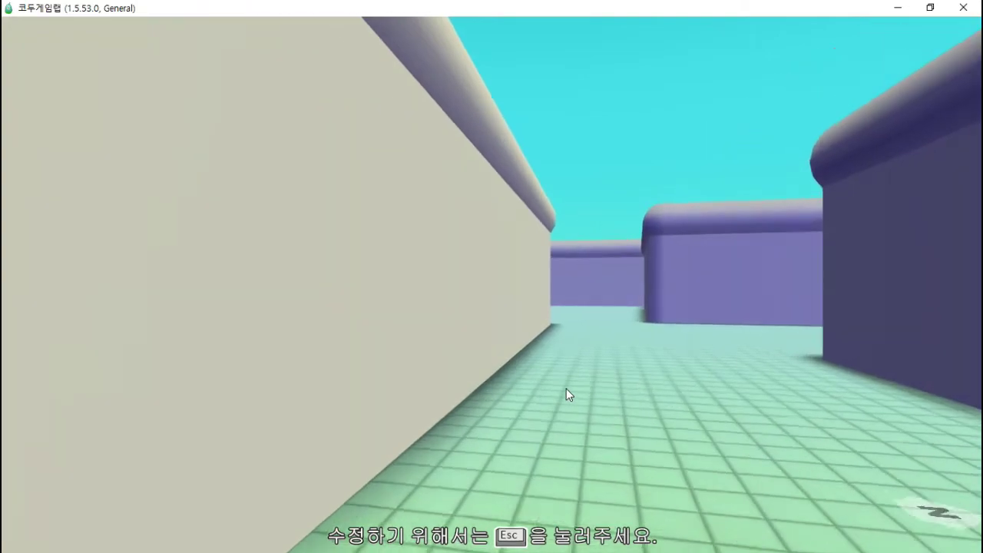
key(Up)
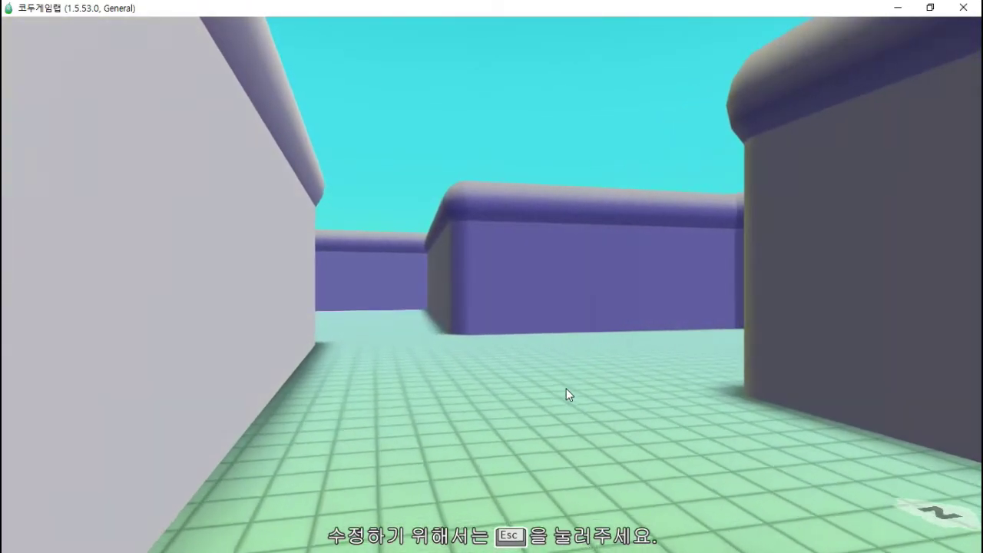
key(Right)
key(Right)
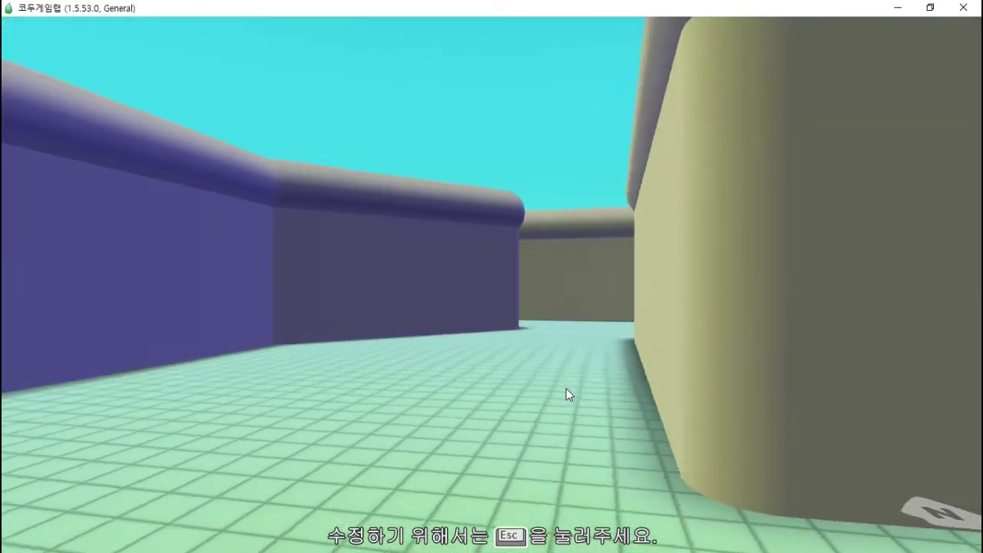
key(Up)
key(Up)
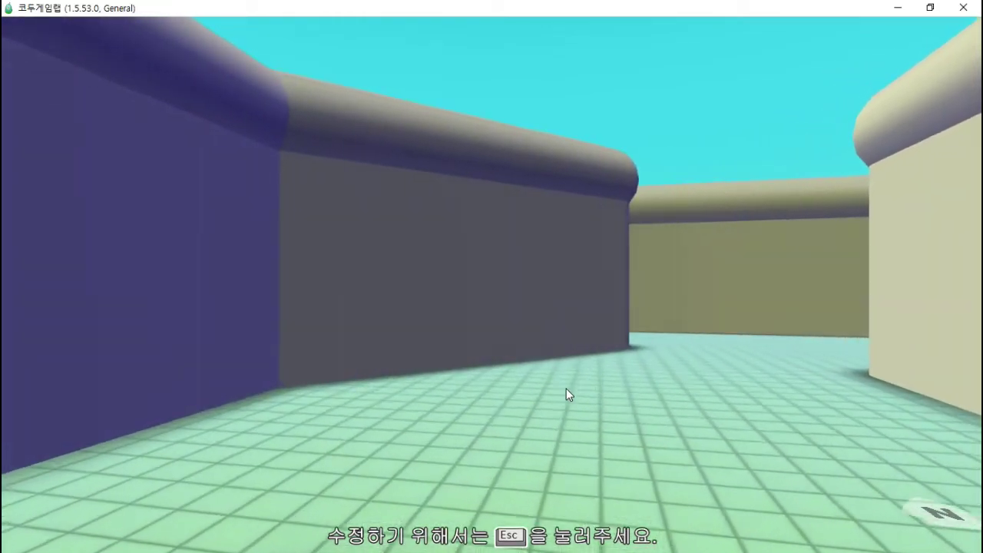
key(Escape)
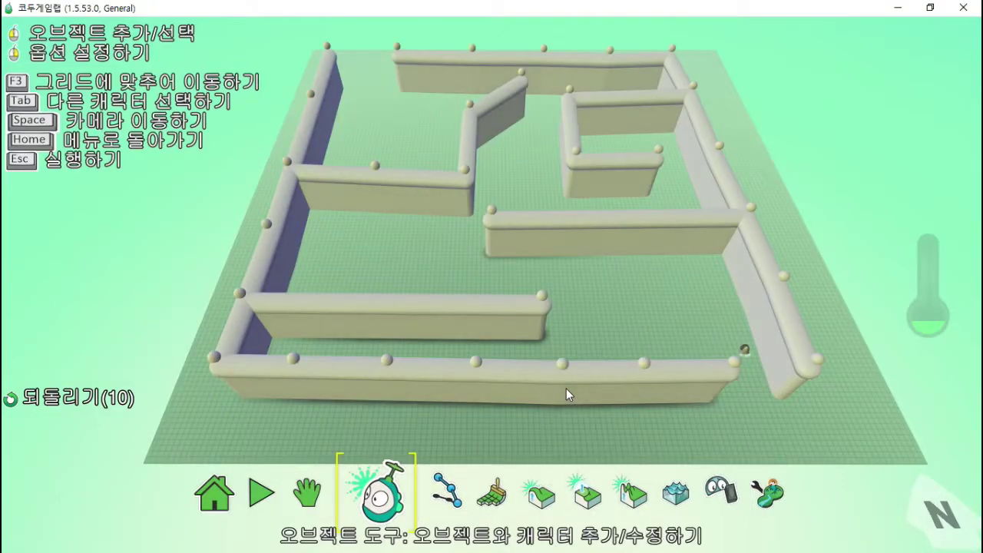
Reopen Kodu's program and add a keyboard (키보드) WHEN condition to the empty rule 4.
click(744, 350)
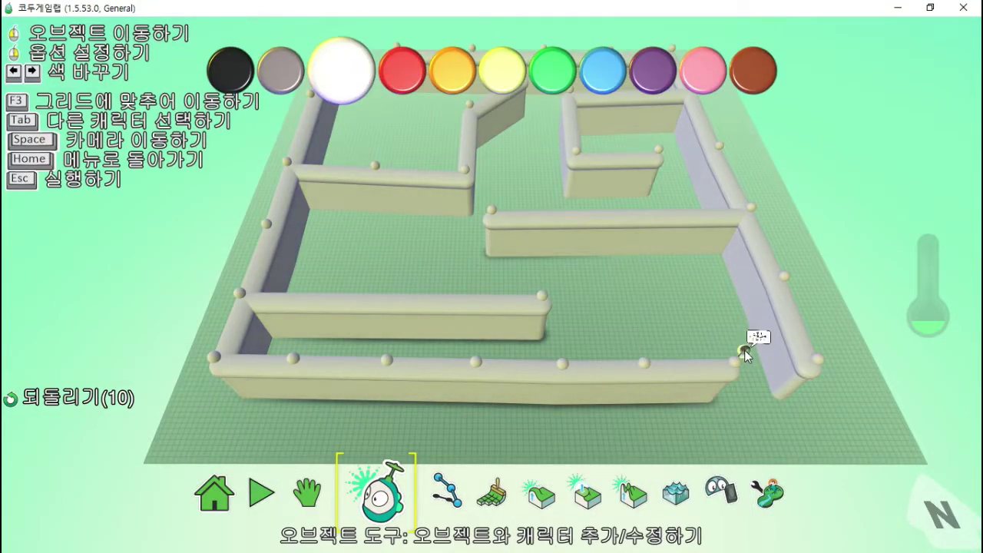
right_click(744, 350)
click(803, 222)
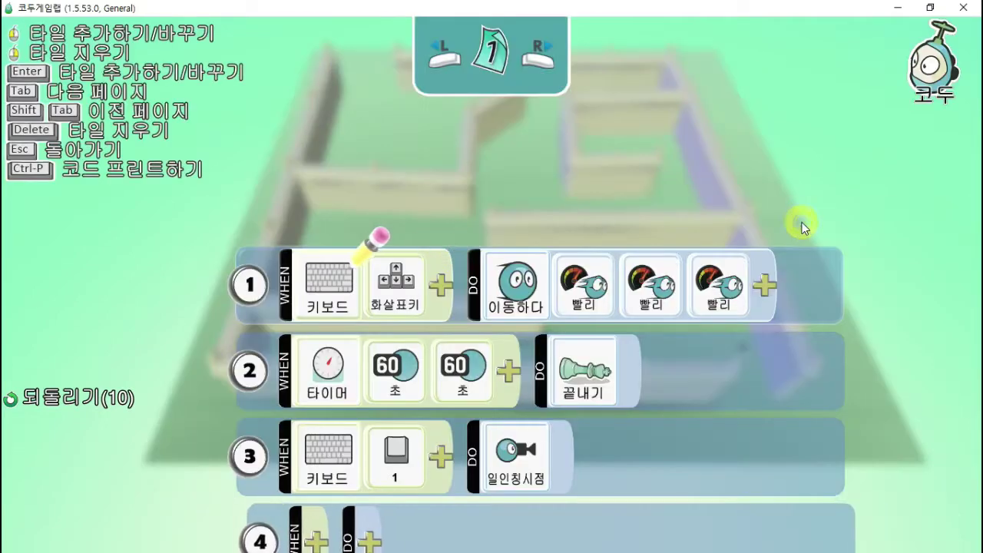
scroll(469, 354, down, 2)
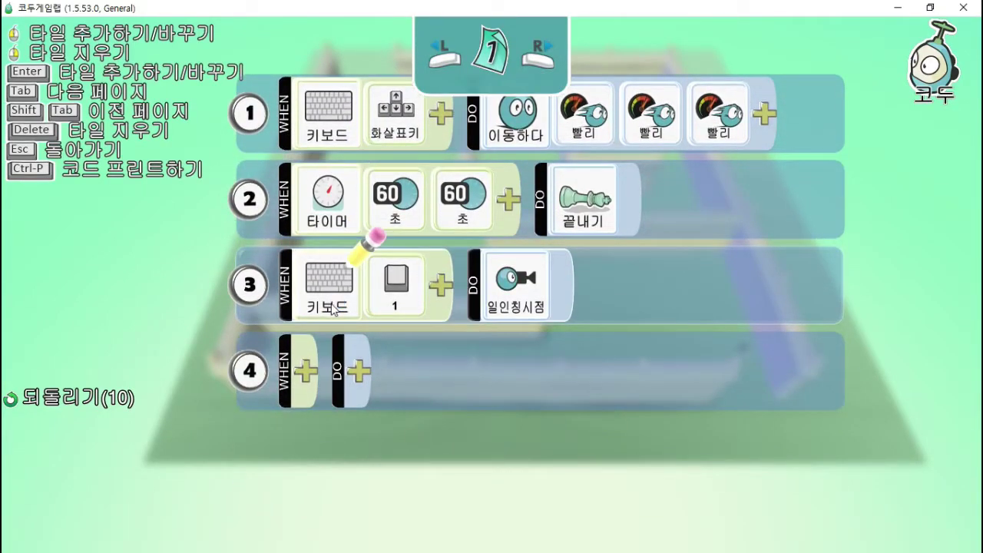
mouse_move(331, 309)
click(306, 372)
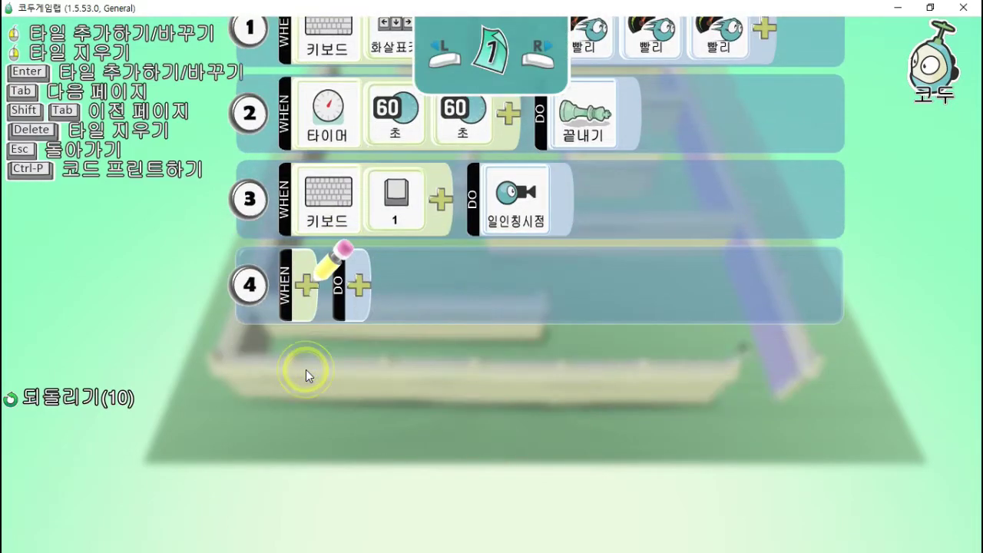
click(303, 283)
click(381, 161)
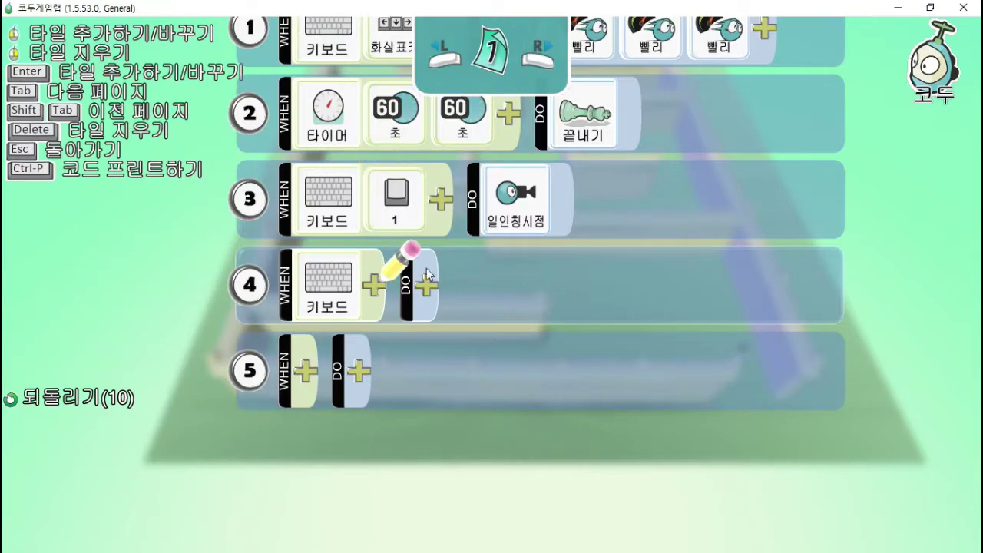
Limit the keyboard condition of rule 4 to the space bar (스페이스바).
click(374, 284)
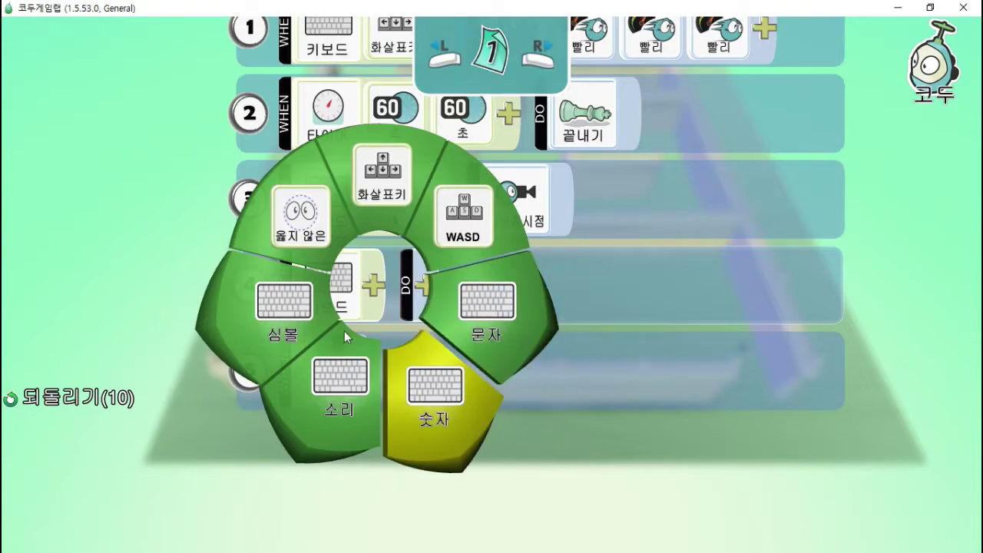
click(273, 310)
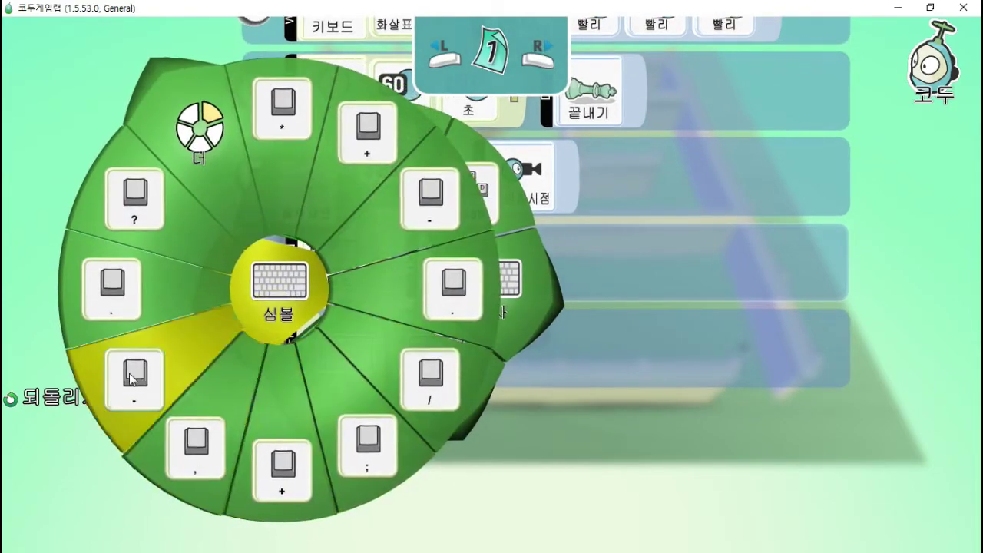
click(216, 181)
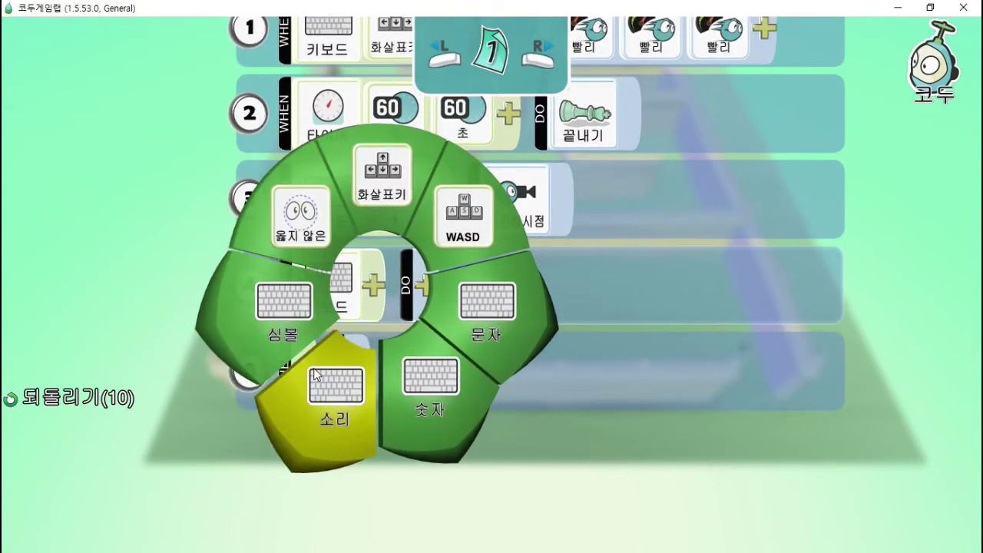
click(314, 368)
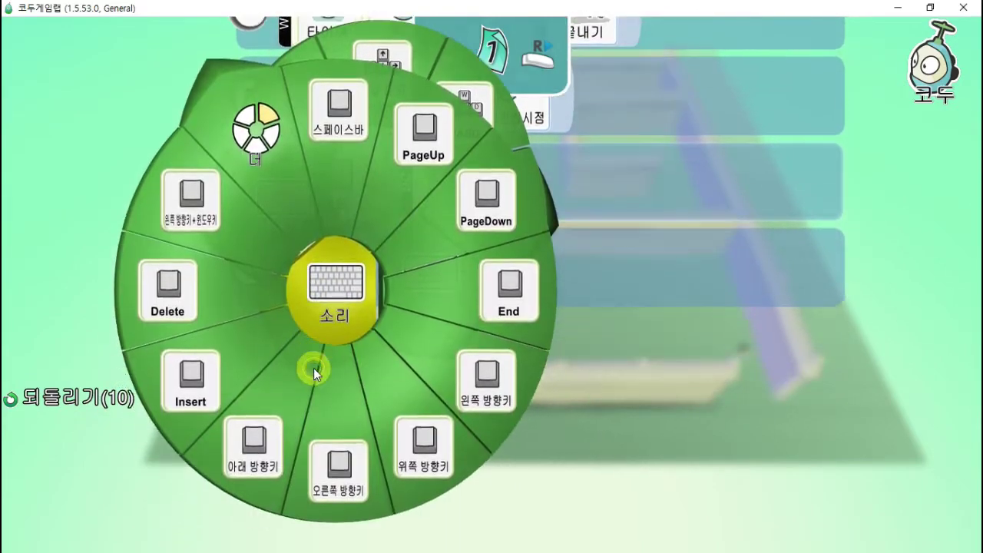
click(348, 154)
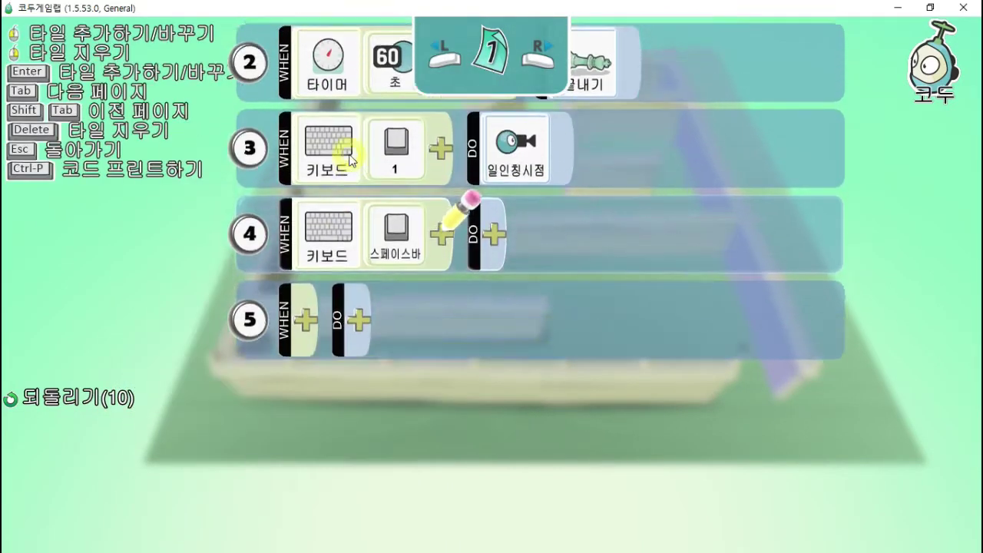
Set the DO action of rule 4 to the follow camera view (따라가기), and close the program.
click(500, 287)
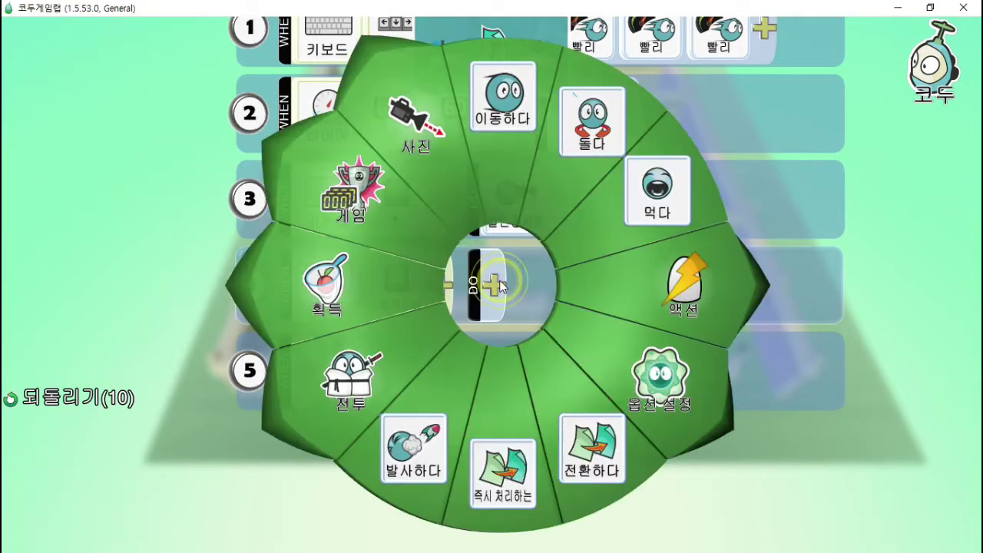
click(440, 167)
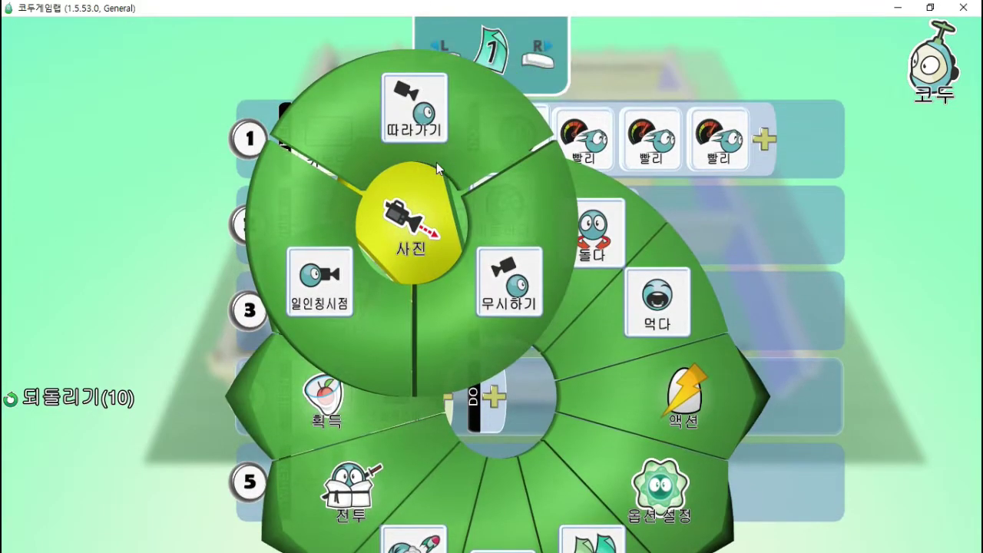
click(424, 119)
key(Escape)
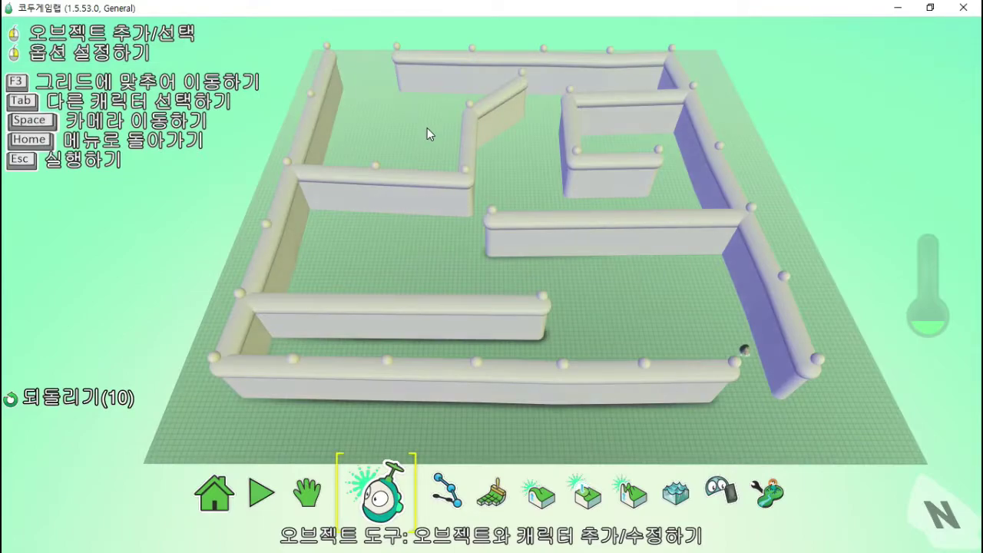
Run the maze game to try the first-person and follow views while moving Kodu, and return to editing the world.
key(Escape)
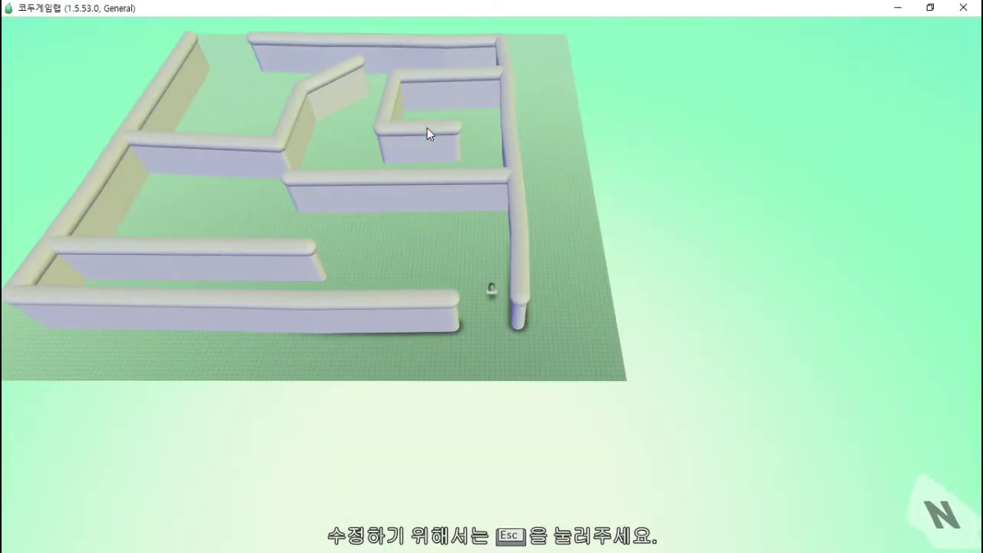
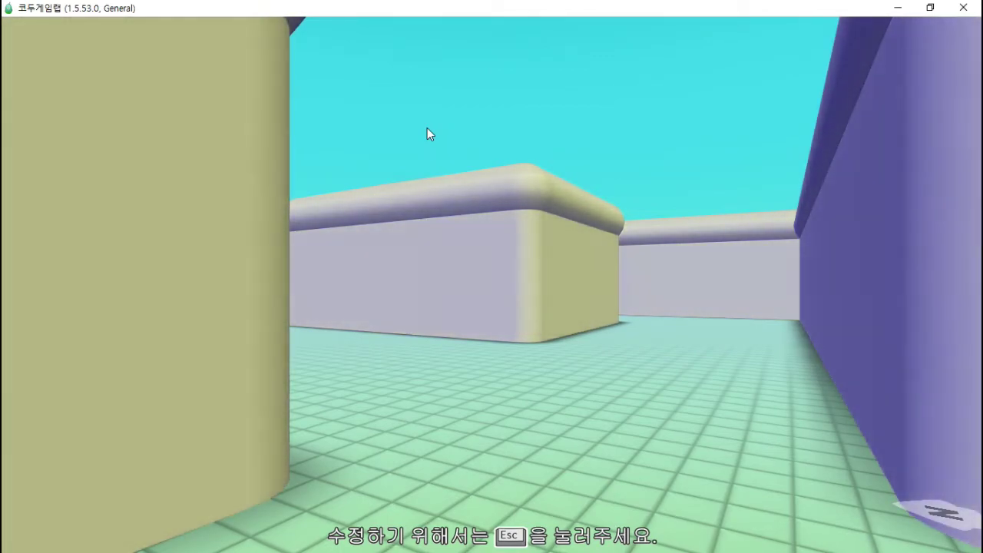
key(Escape)
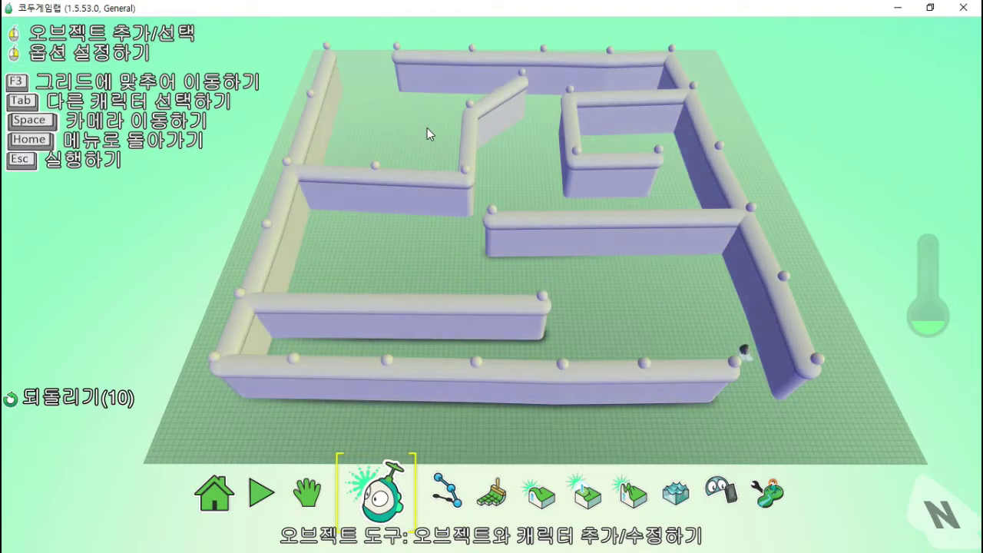
Add a rock (암석) to the maze and move it to the left side, just above the lower inner wall.
right_click(419, 239)
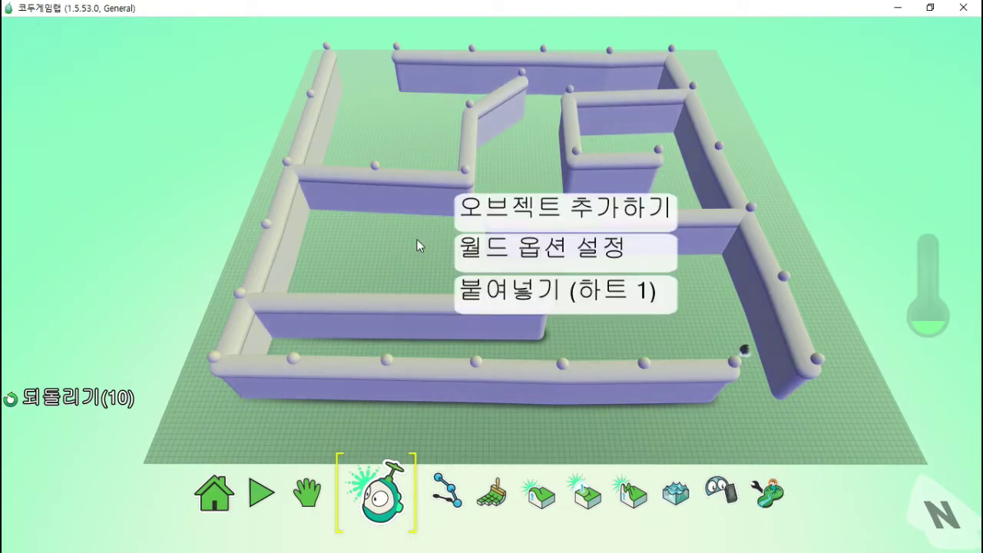
click(529, 220)
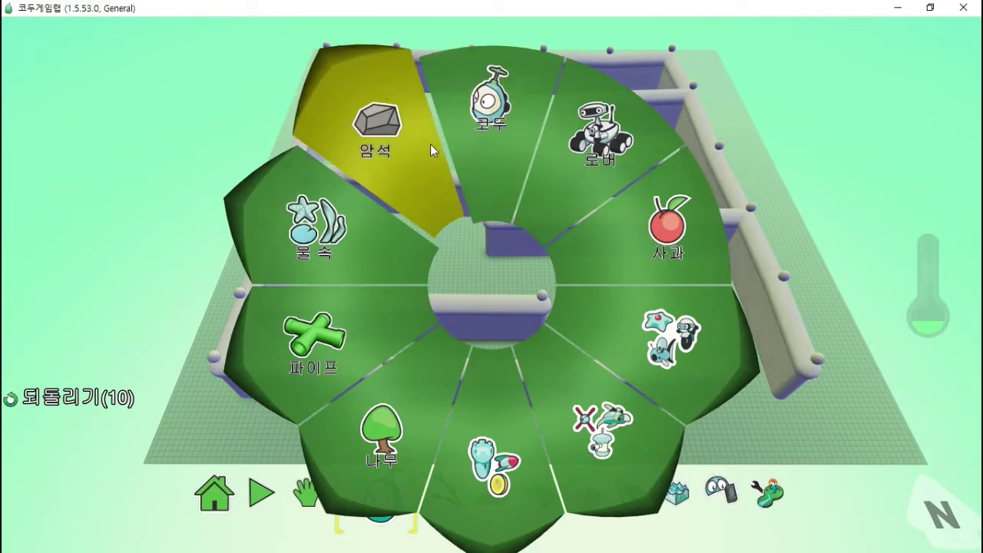
click(408, 161)
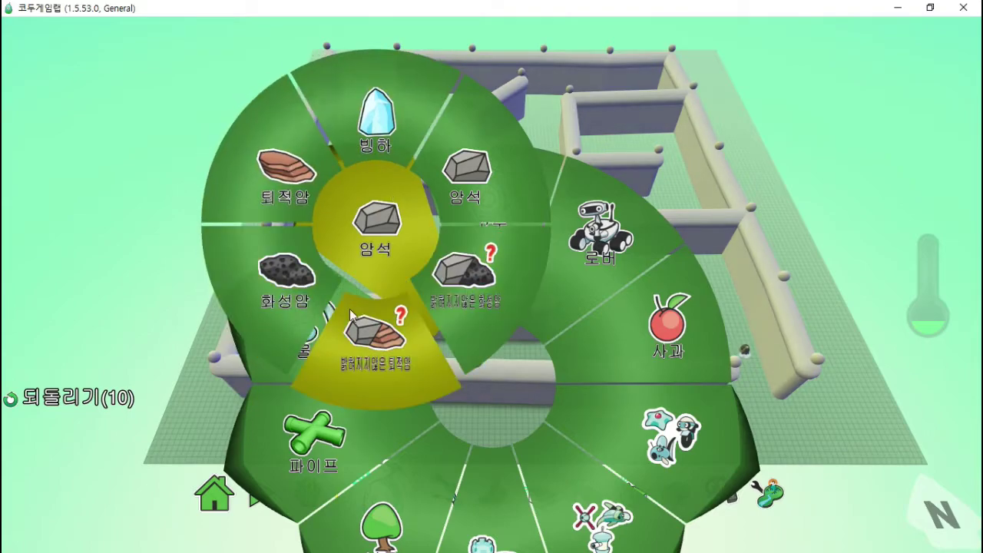
click(496, 191)
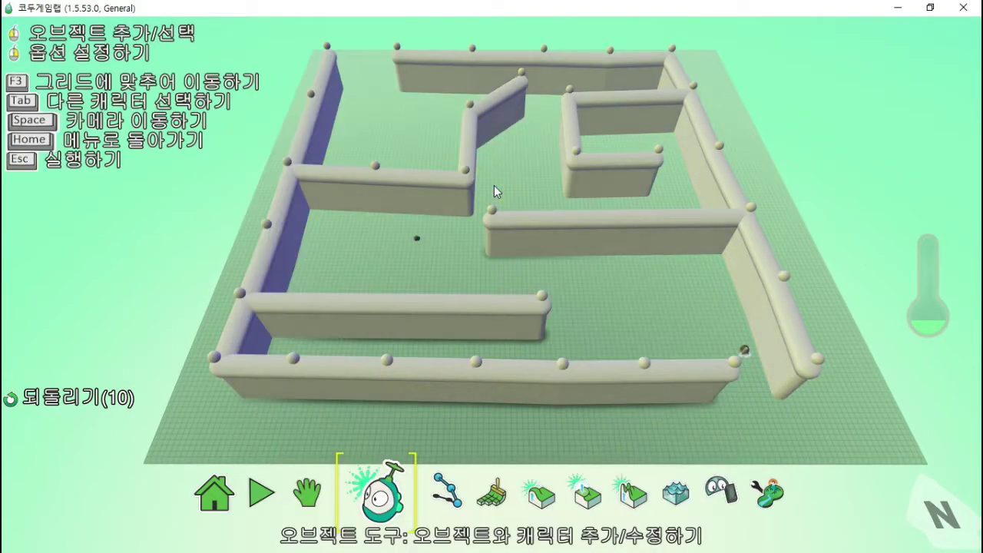
click(416, 242)
drag(417, 242, 375, 262)
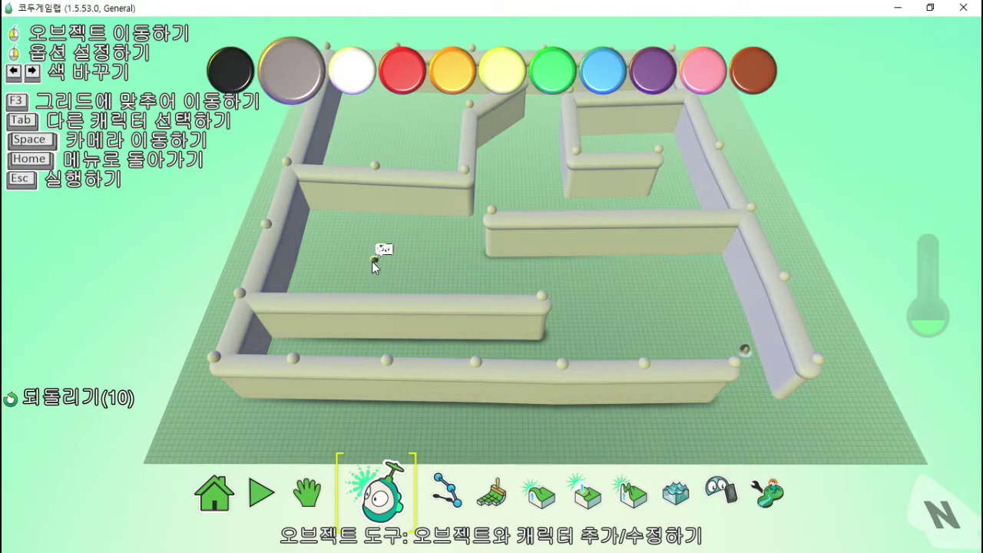
click(376, 258)
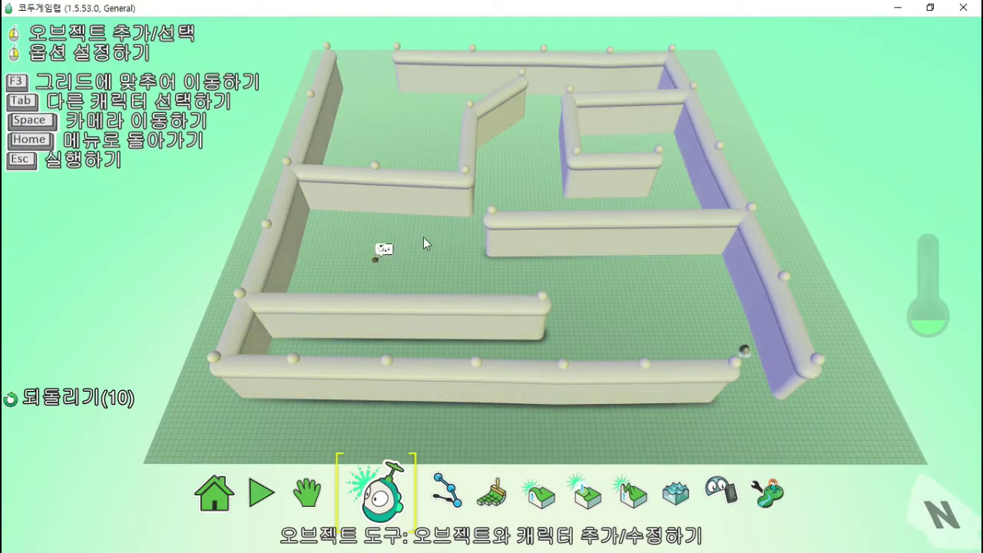
Copy the rock and paste four copies: in the centre gap, the upper-left area, the upper-right enclosure and the lower-right corridor.
click(377, 259)
right_click(377, 258)
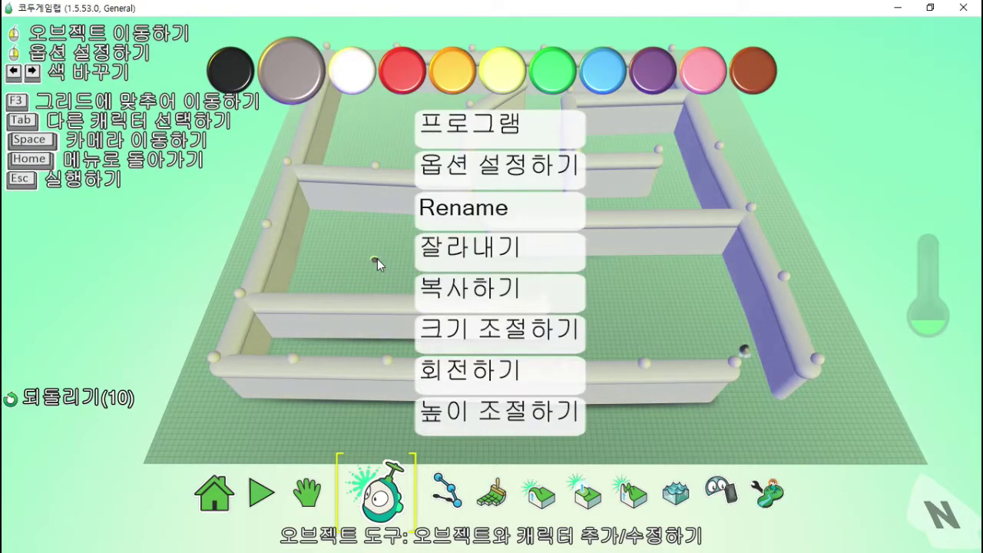
click(456, 287)
right_click(513, 180)
click(602, 242)
right_click(398, 129)
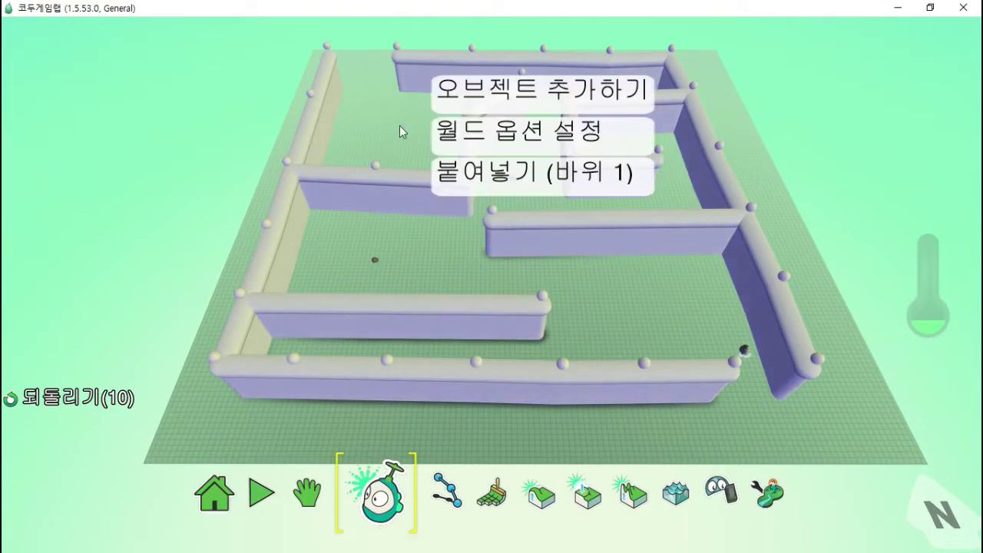
click(498, 186)
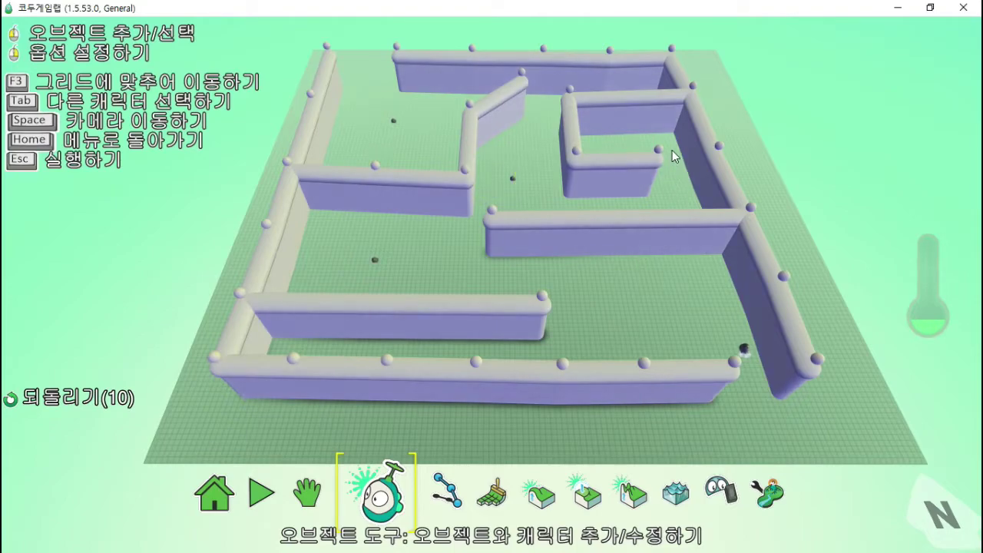
right_click(614, 143)
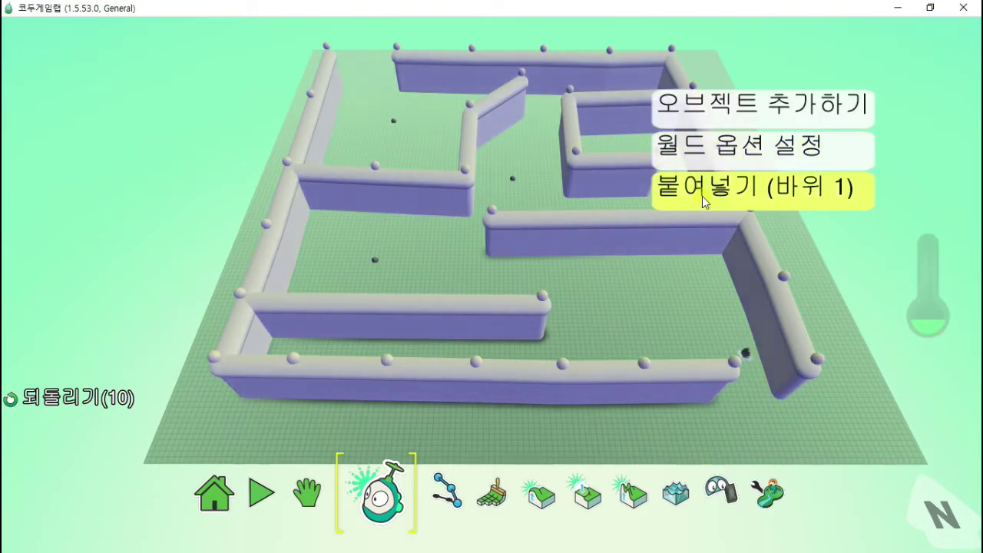
click(702, 201)
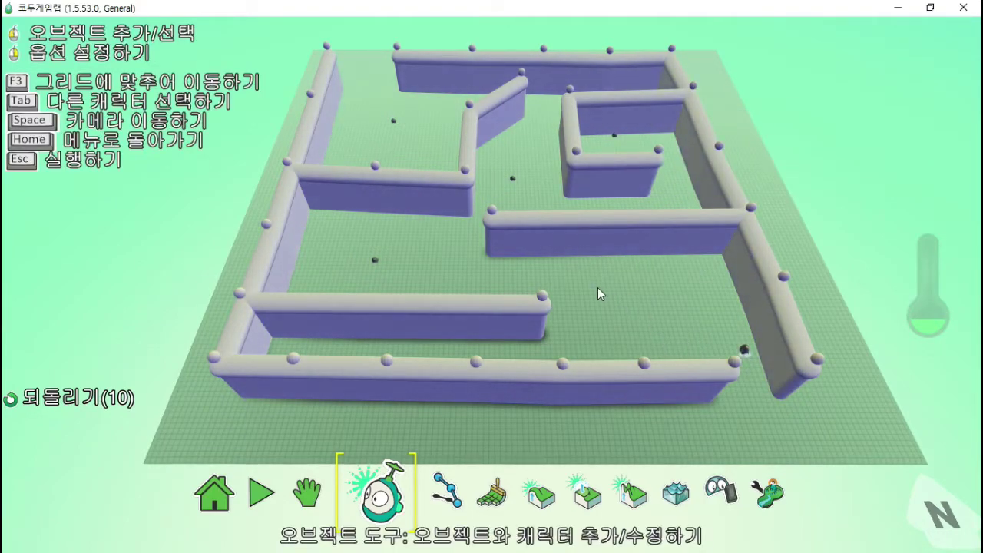
right_click(645, 295)
click(733, 345)
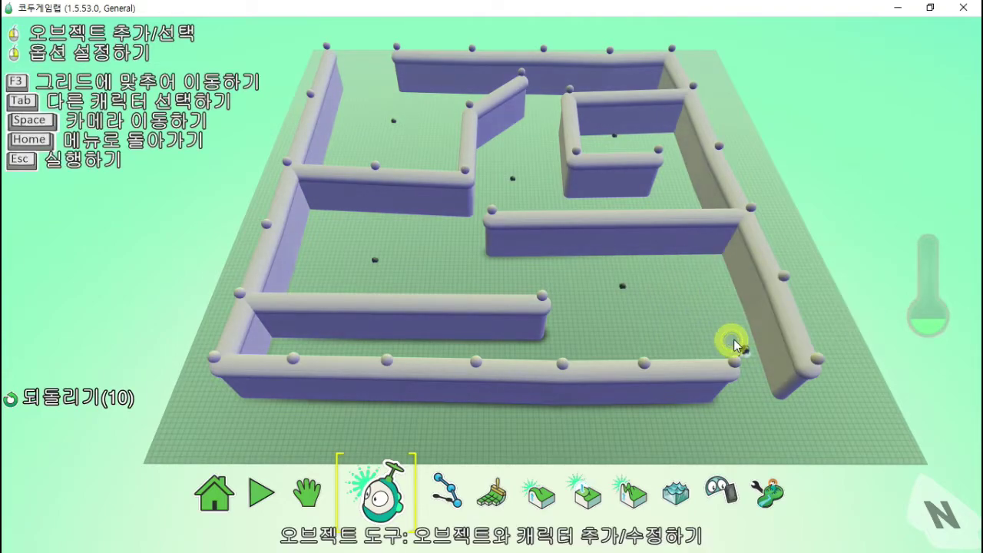
Open Kodu's program and add a bump (부딪치다) WHEN condition to the empty rule 5.
click(748, 354)
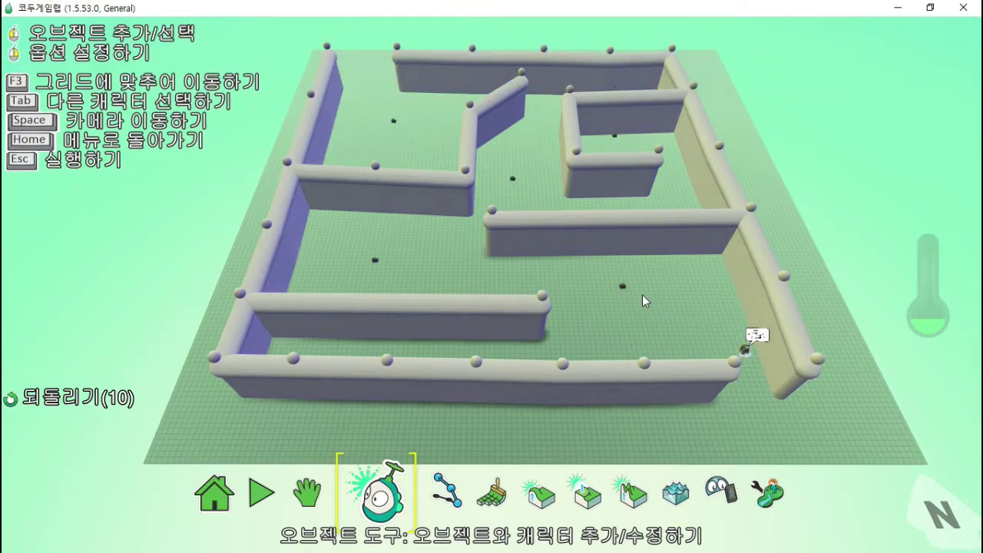
mouse_move(624, 288)
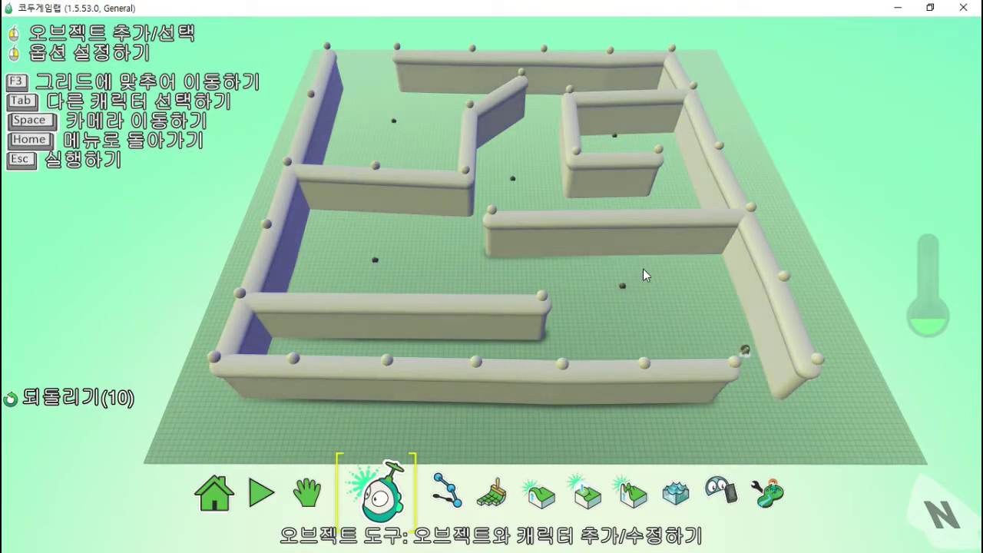
right_click(746, 347)
click(803, 224)
scroll(527, 310, down, 4)
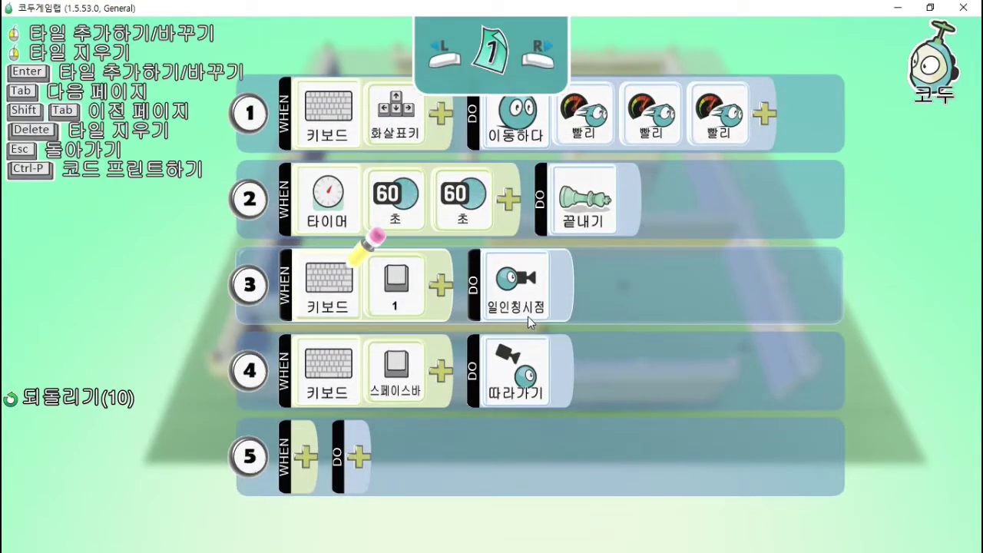
click(307, 287)
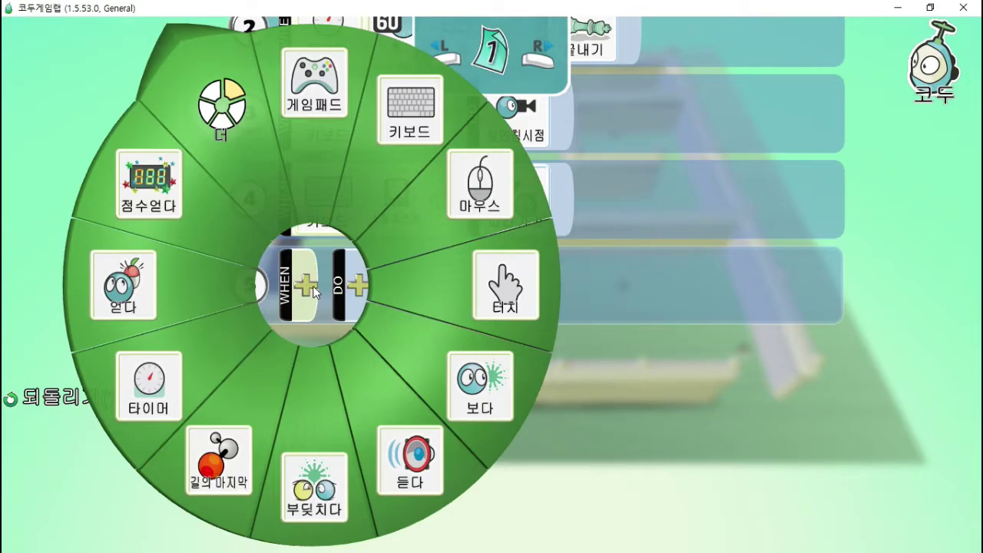
click(341, 515)
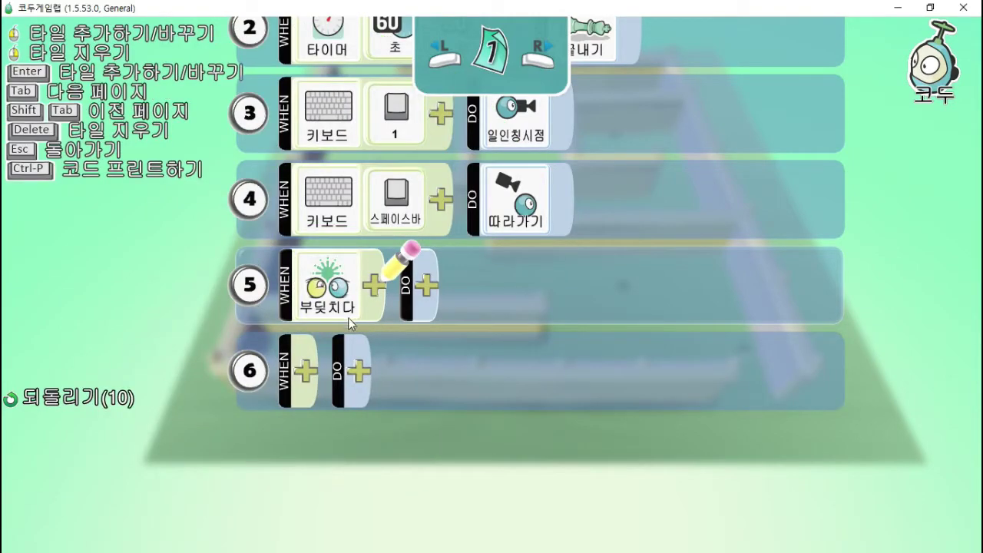
Limit the bump condition of rule 5 to the rock object (암석).
click(376, 286)
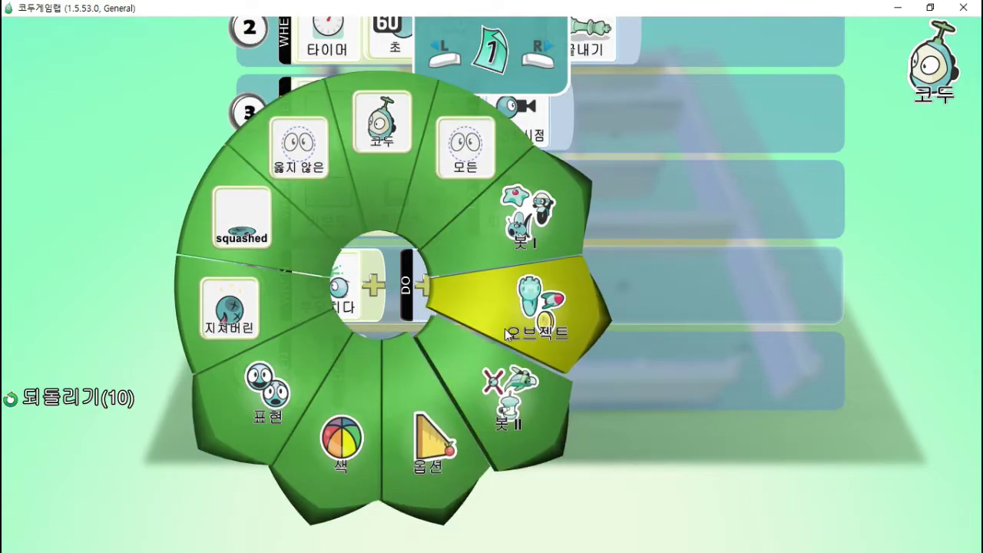
click(518, 315)
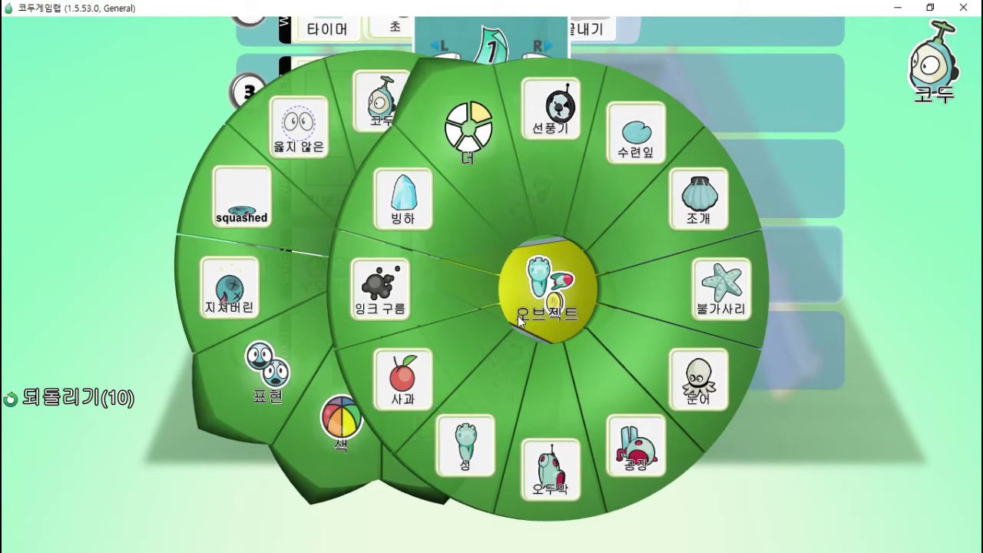
click(487, 160)
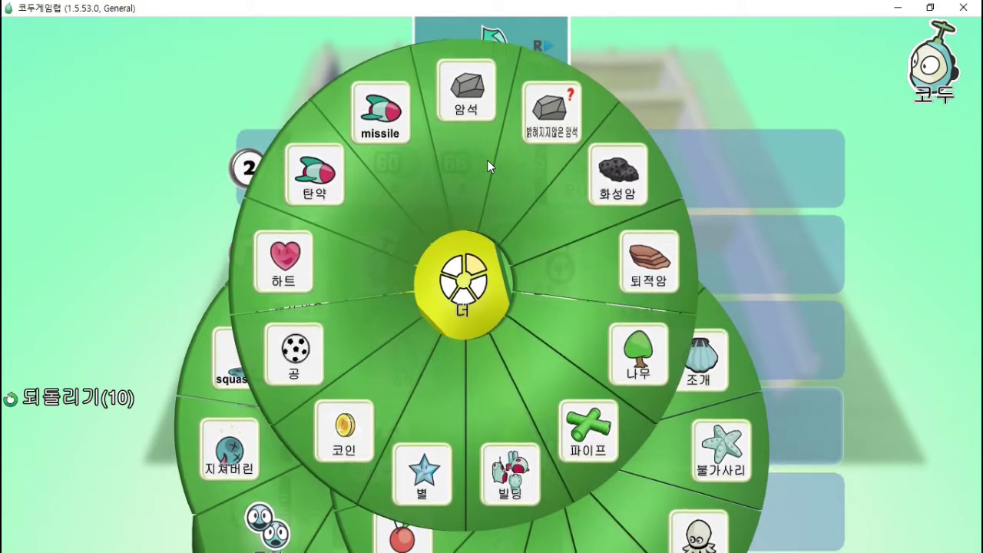
click(473, 103)
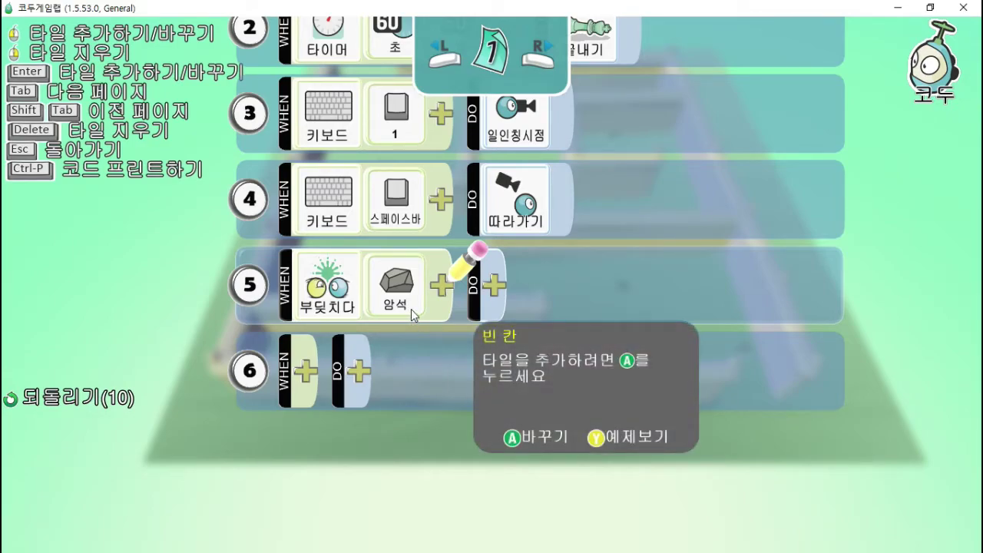
click(495, 285)
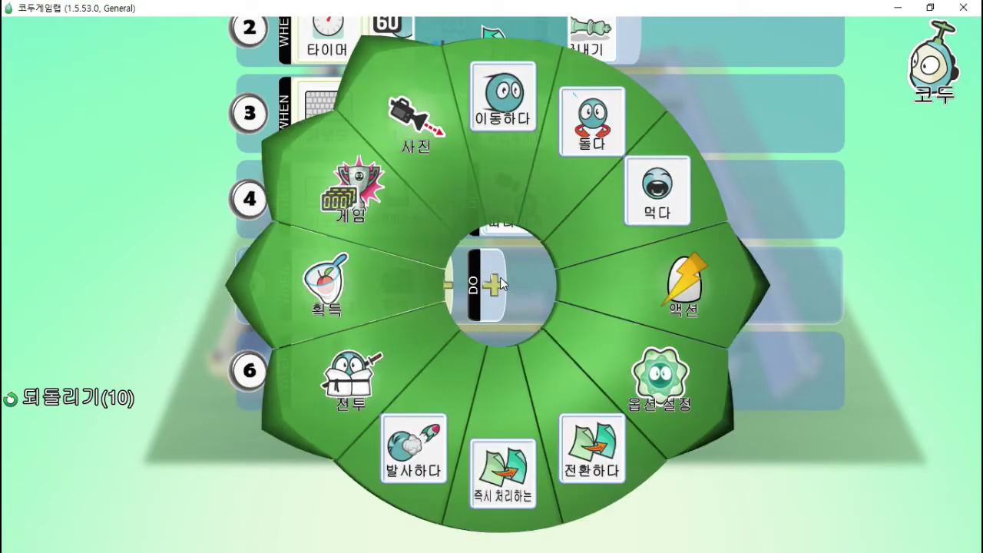
click(374, 275)
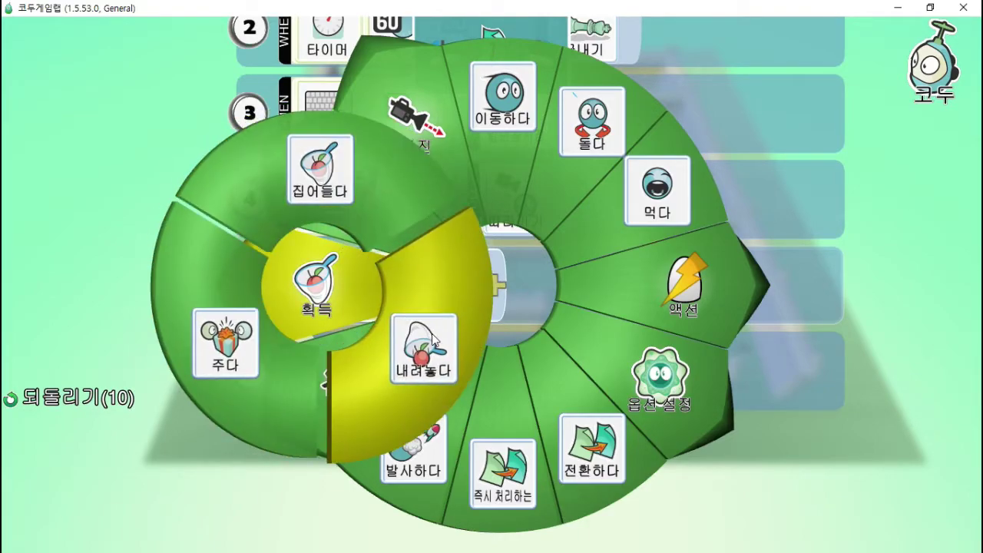
mouse_move(435, 331)
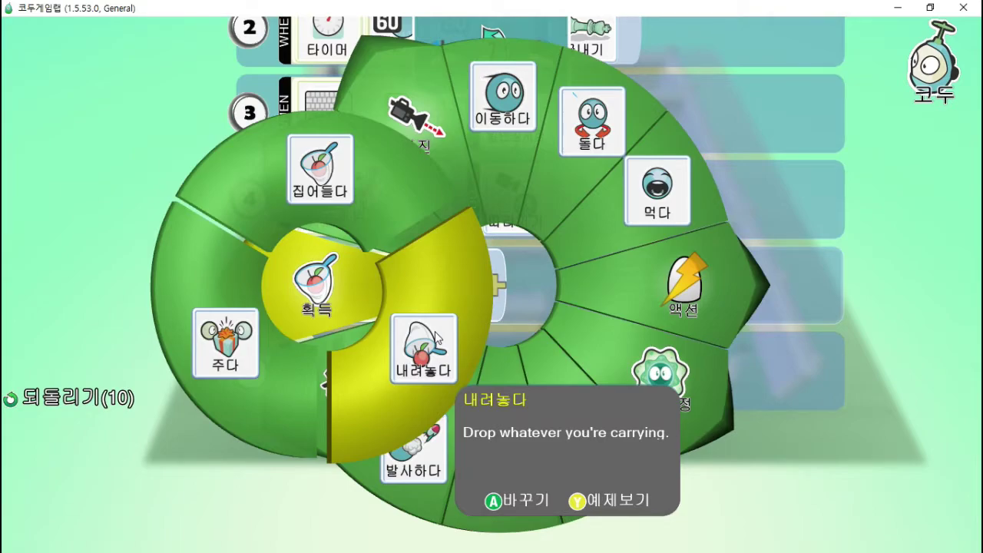
right_click(435, 336)
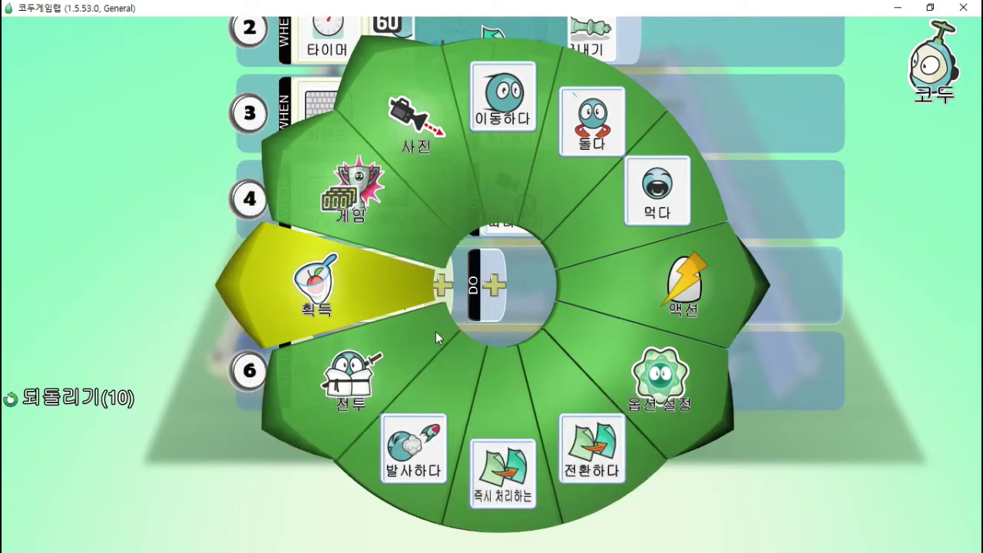
right_click(435, 336)
Set the DO action of rule 5 to eat (먹다) and apply it to the bumped object (그것).
click(495, 309)
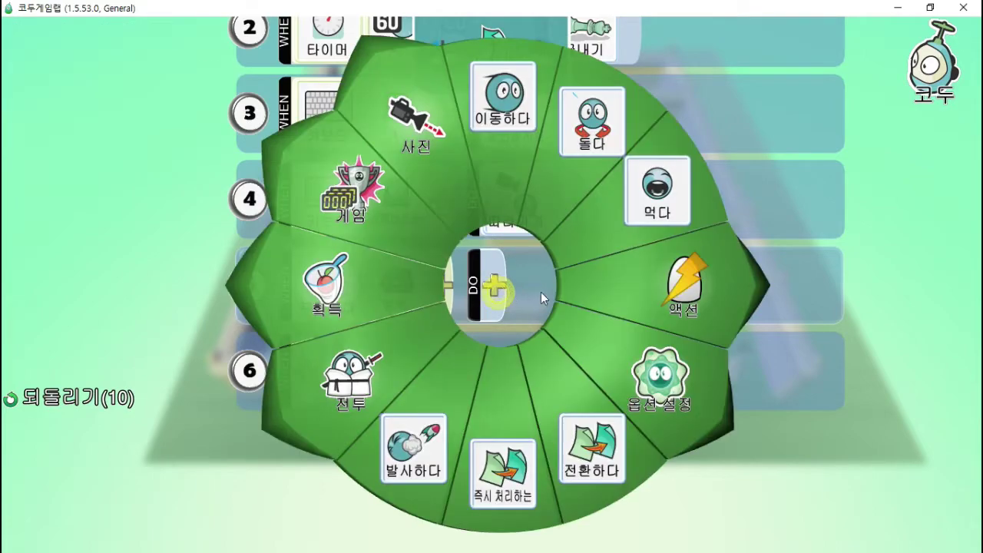
click(652, 205)
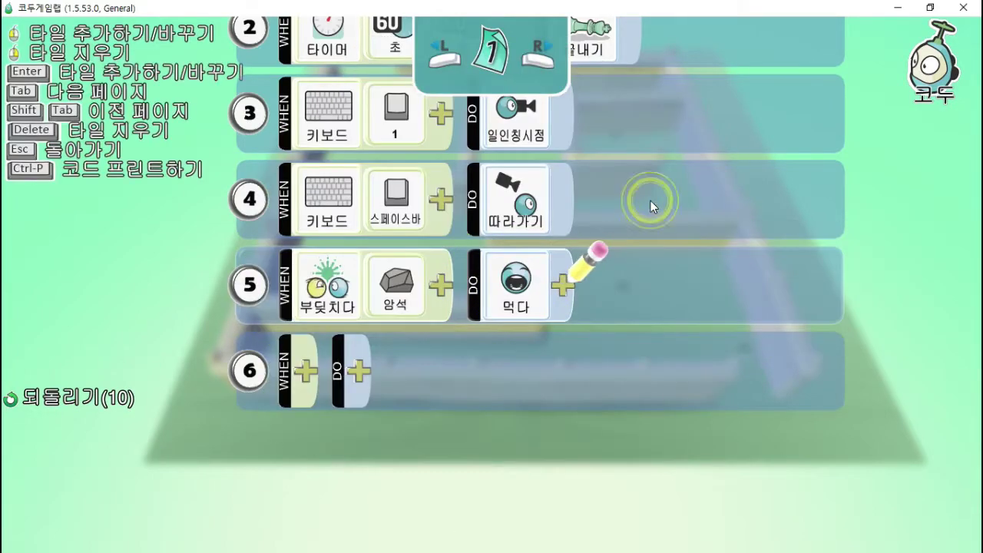
click(563, 288)
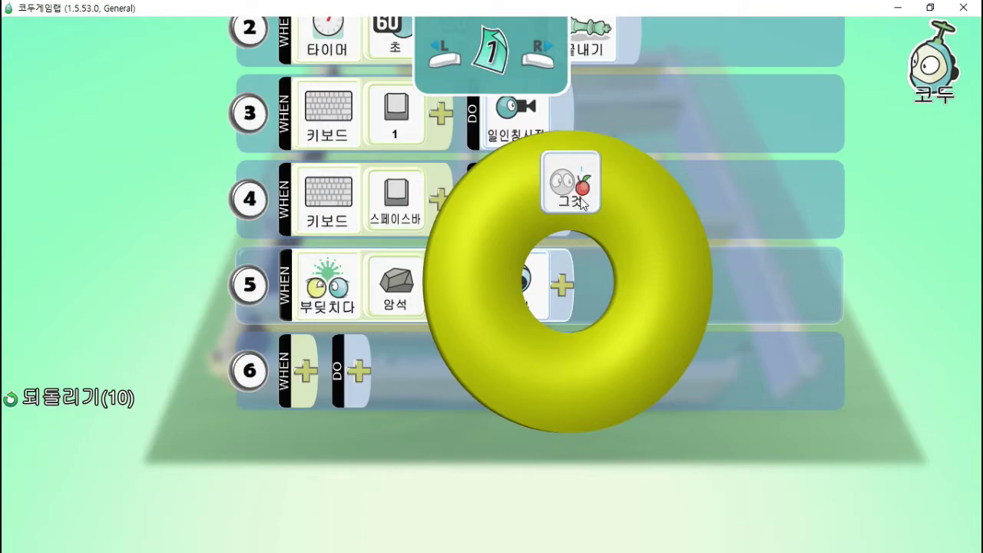
mouse_move(582, 204)
mouse_move(419, 298)
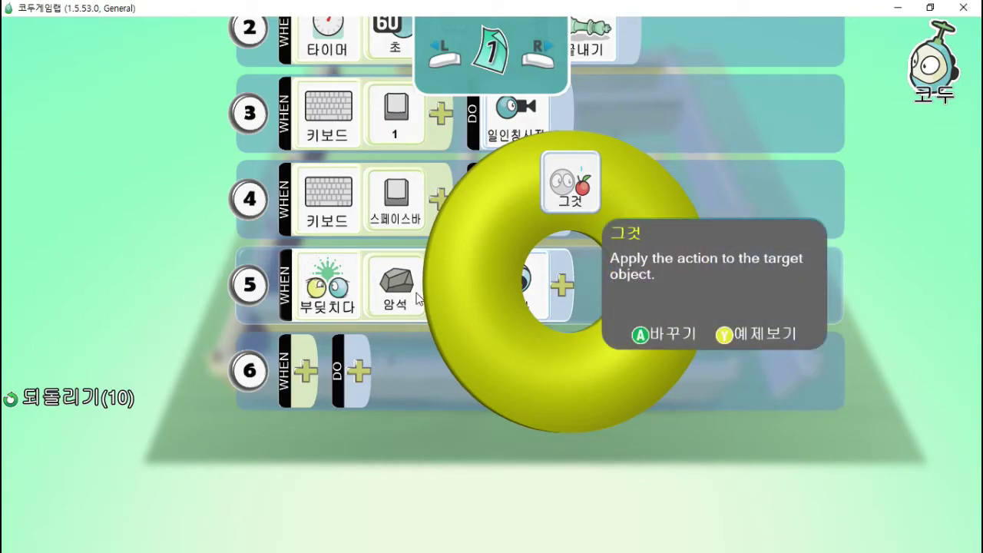
click(585, 198)
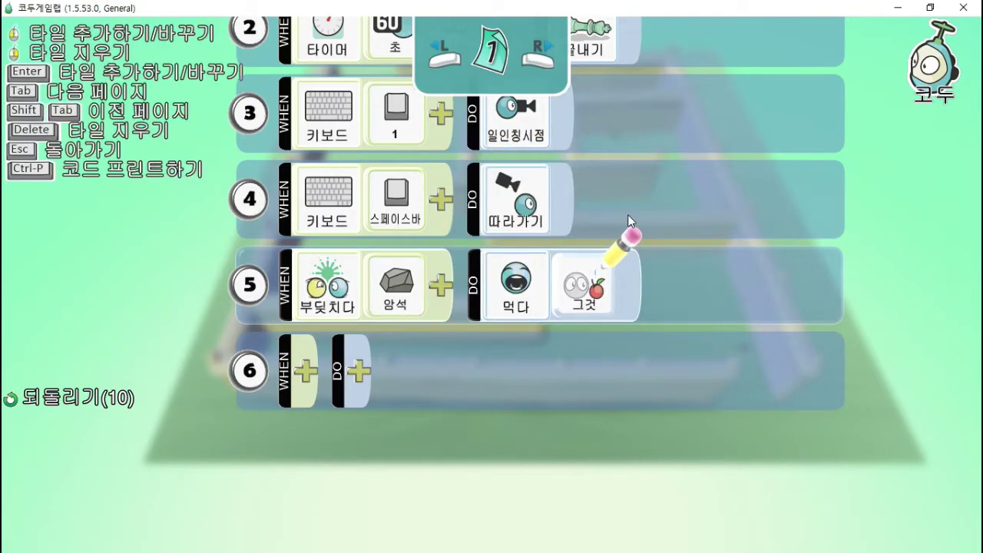
Set the DO action of rule 6 to the game's score action (점수).
mouse_move(596, 301)
click(356, 289)
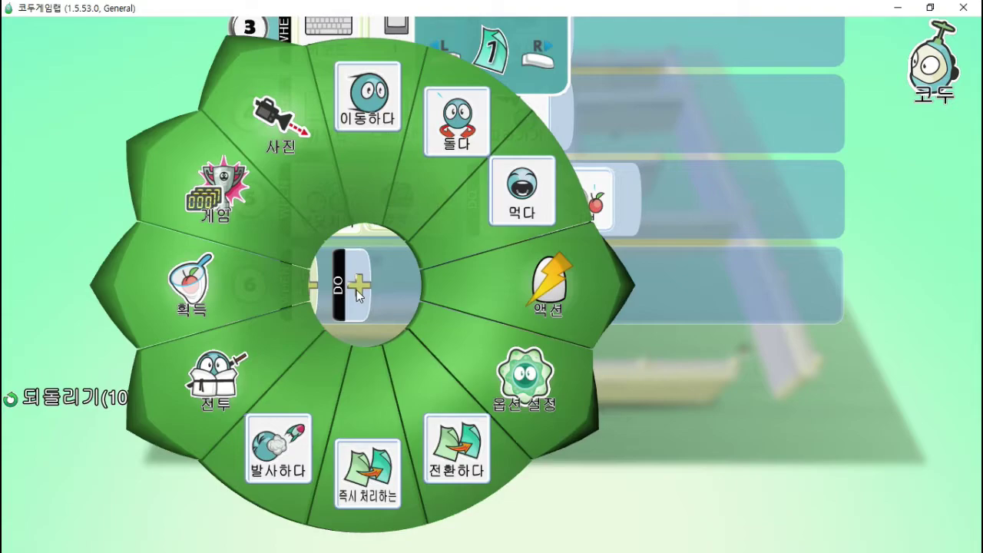
click(215, 206)
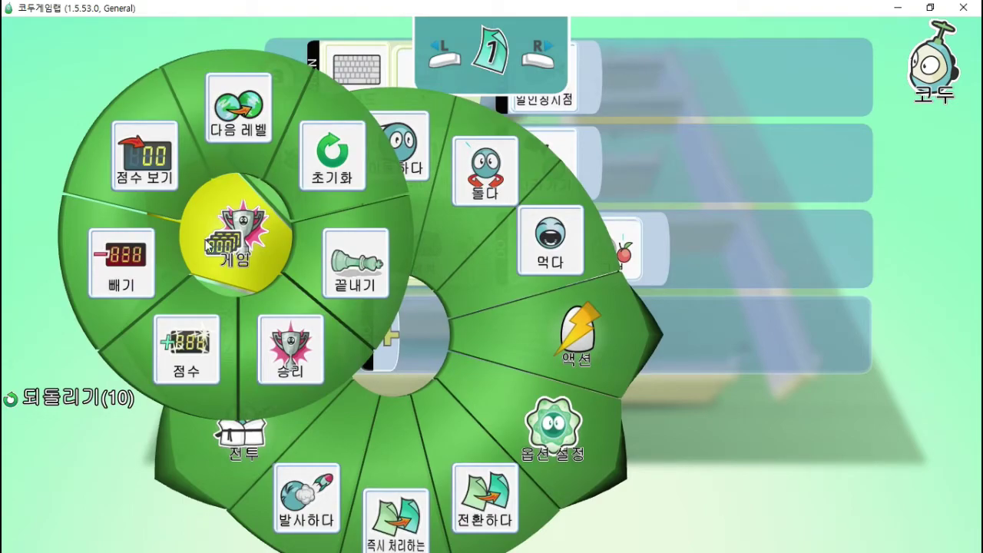
click(180, 377)
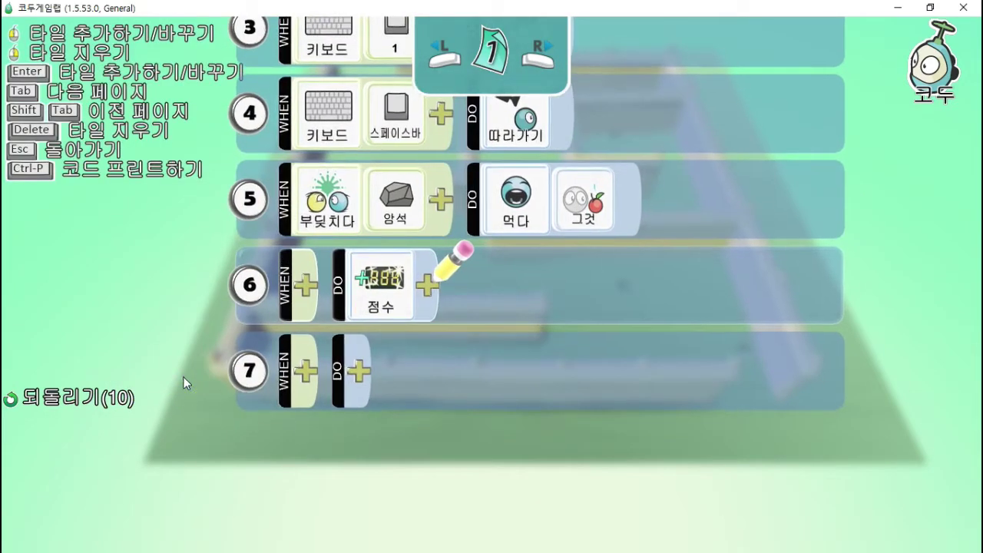
Make the score action of rule 6 add 01 point to the red (빨간색) score.
click(429, 287)
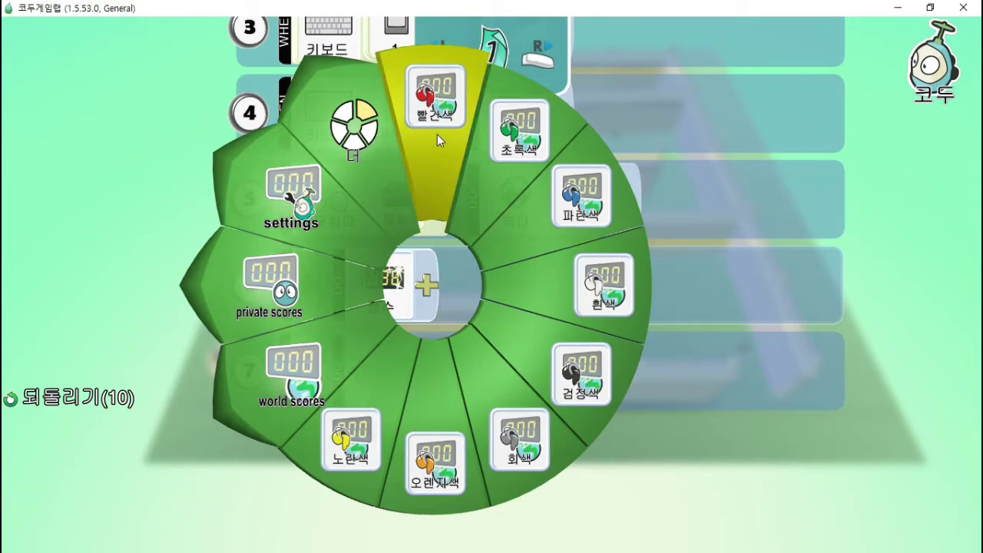
mouse_move(437, 134)
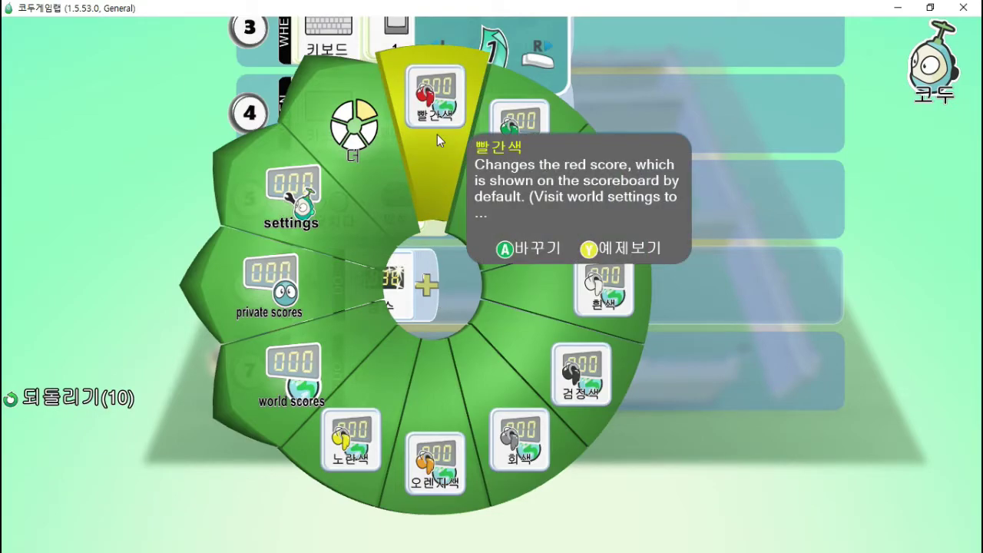
click(437, 135)
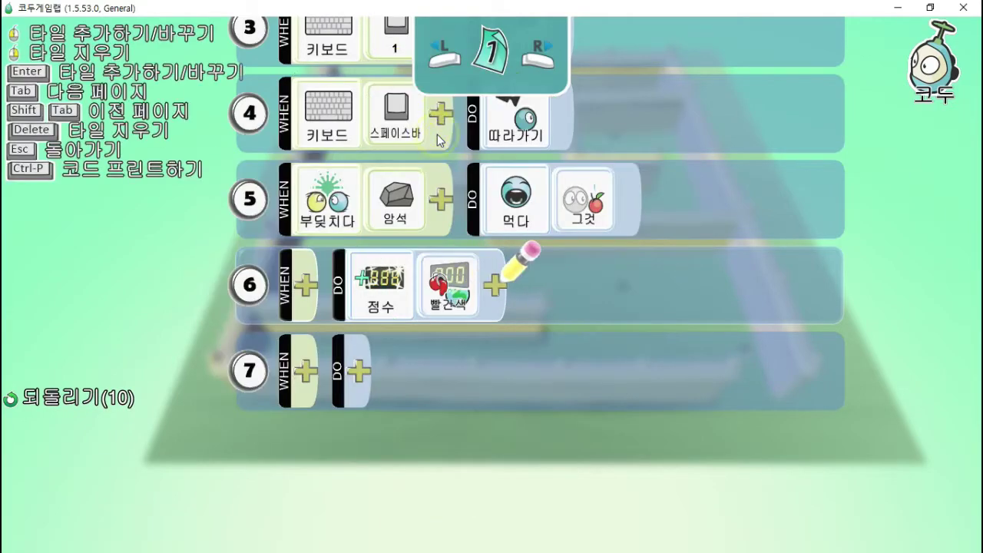
click(495, 286)
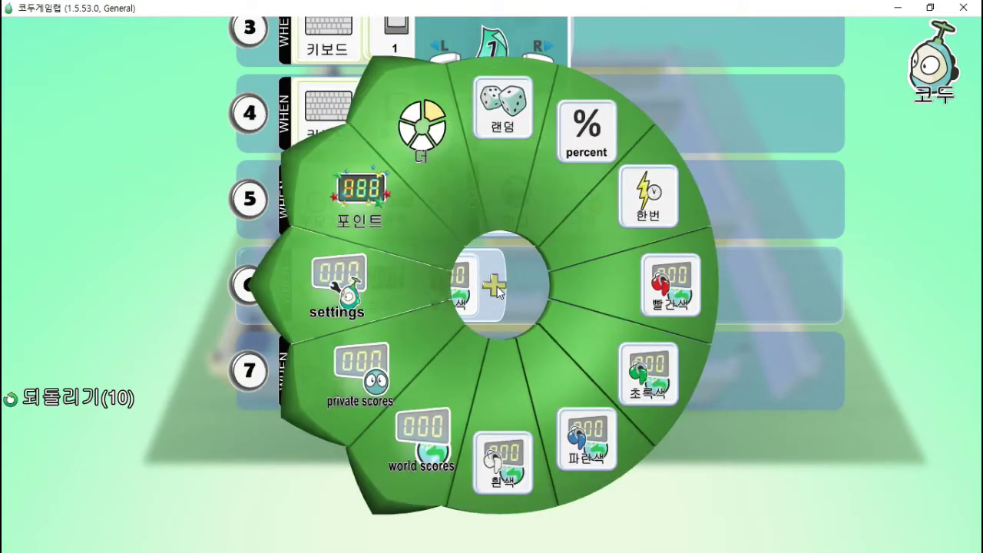
click(335, 213)
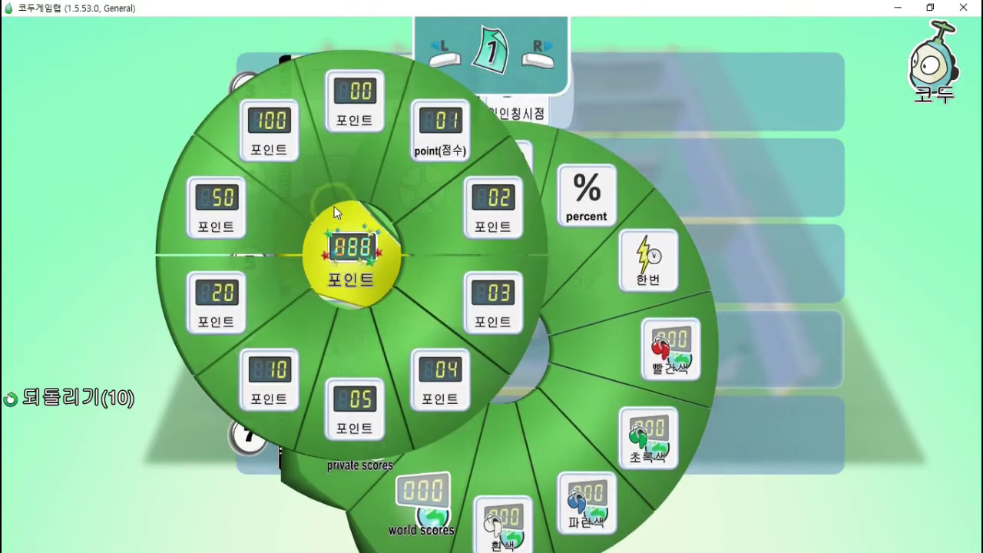
click(420, 144)
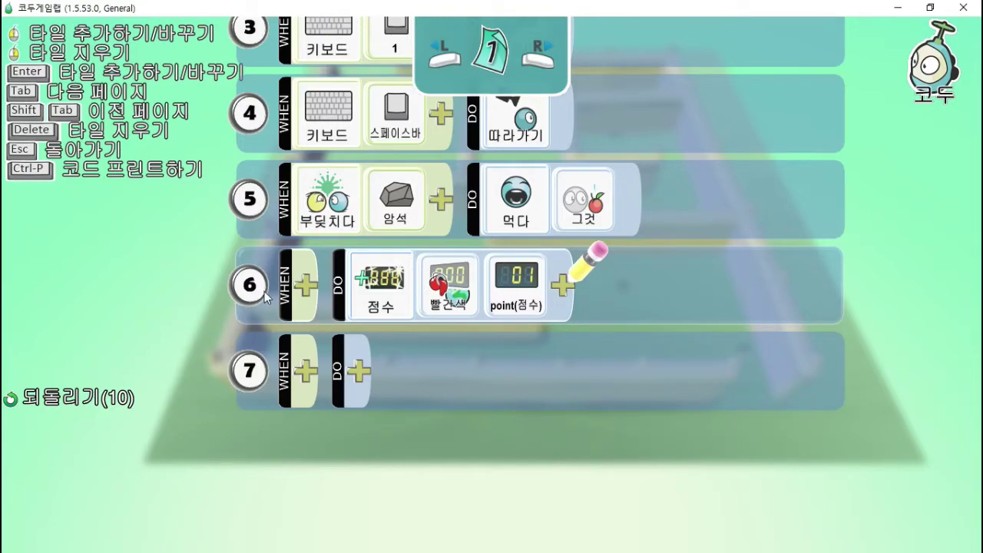
Indent rule 6 under rule 5 and return from Kodu's program to the maze world.
mouse_move(250, 288)
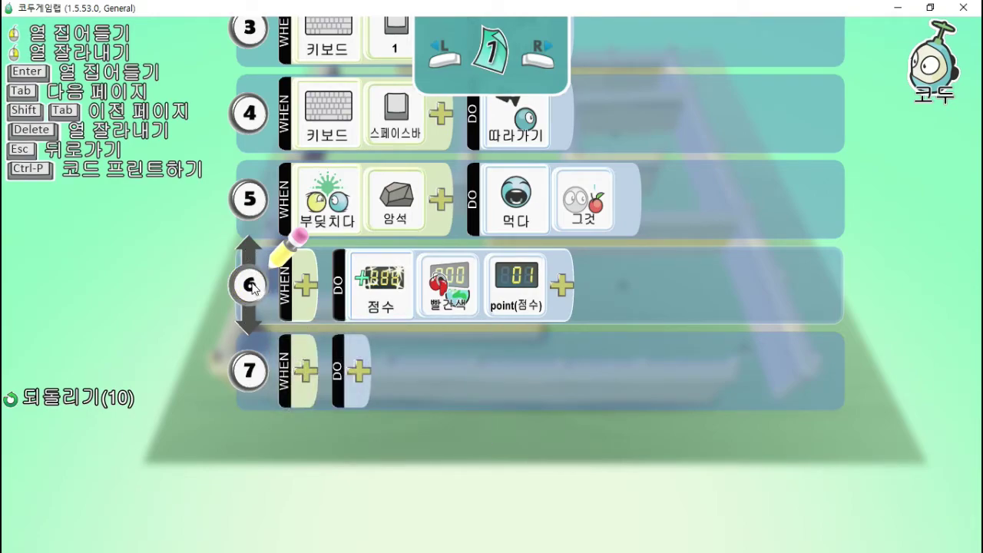
drag(253, 288, 306, 288)
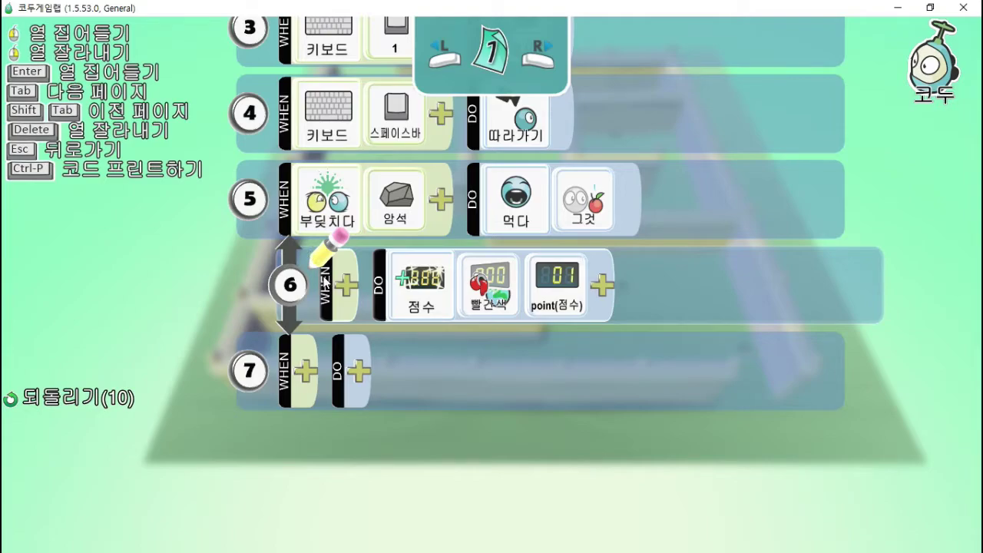
key(Escape)
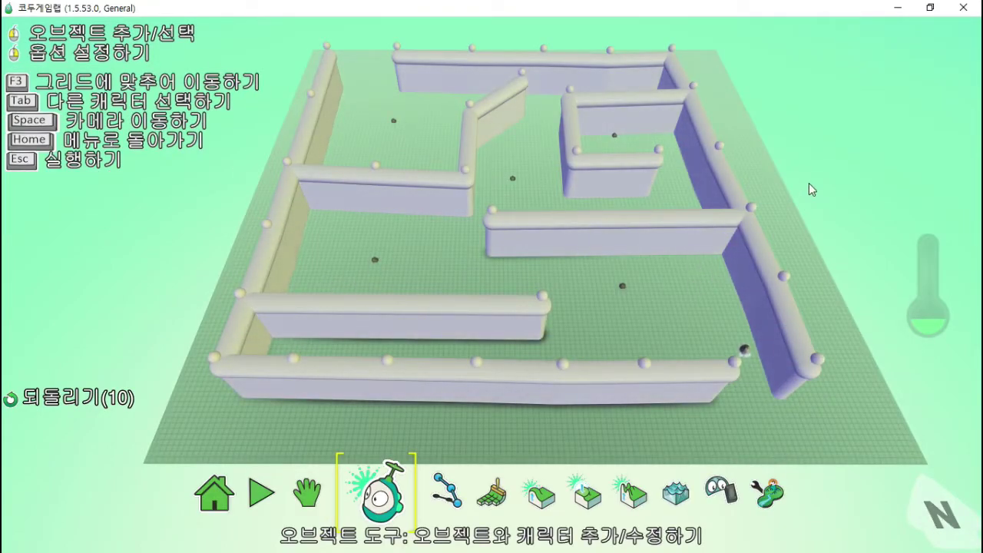
Run the game to check the red score display and return to editing.
mouse_move(744, 351)
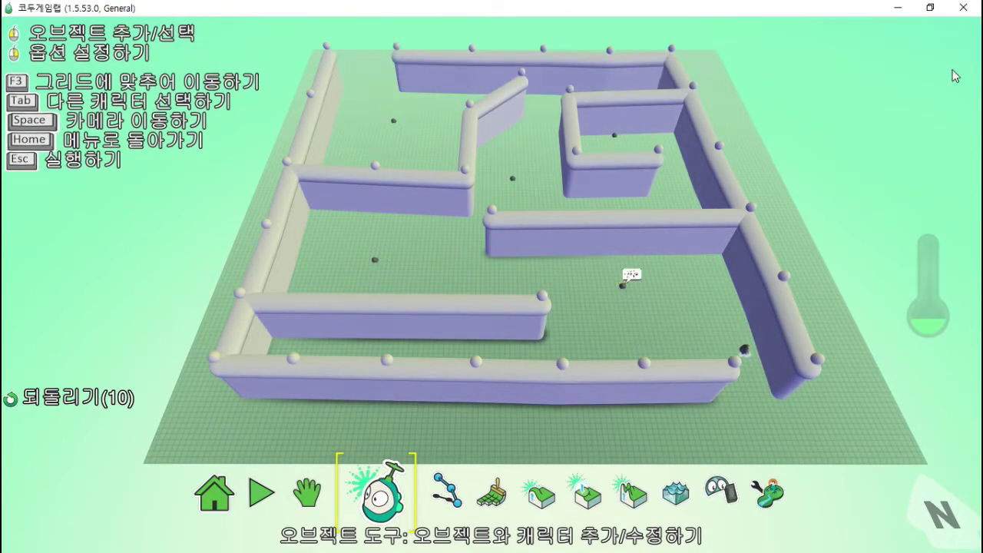
key(Escape)
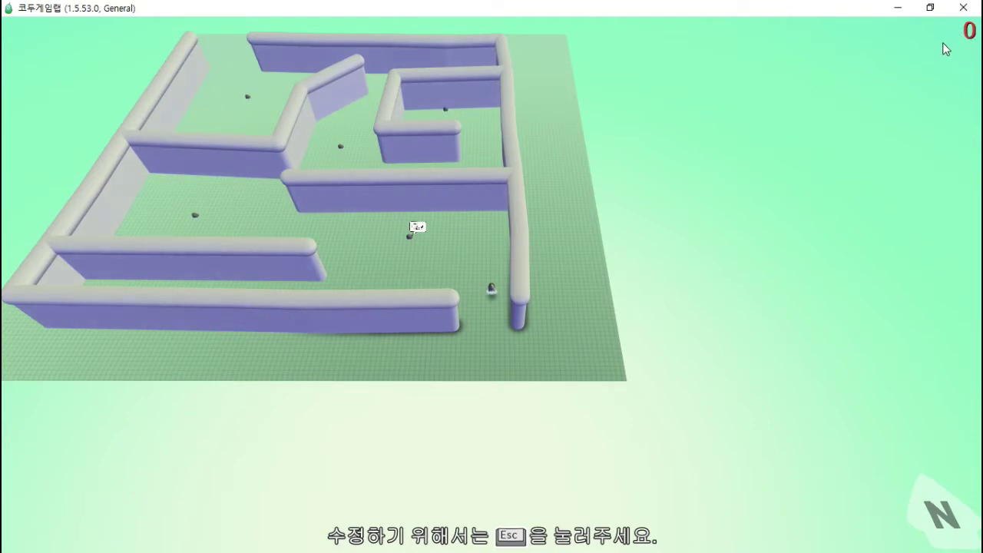
key(Escape)
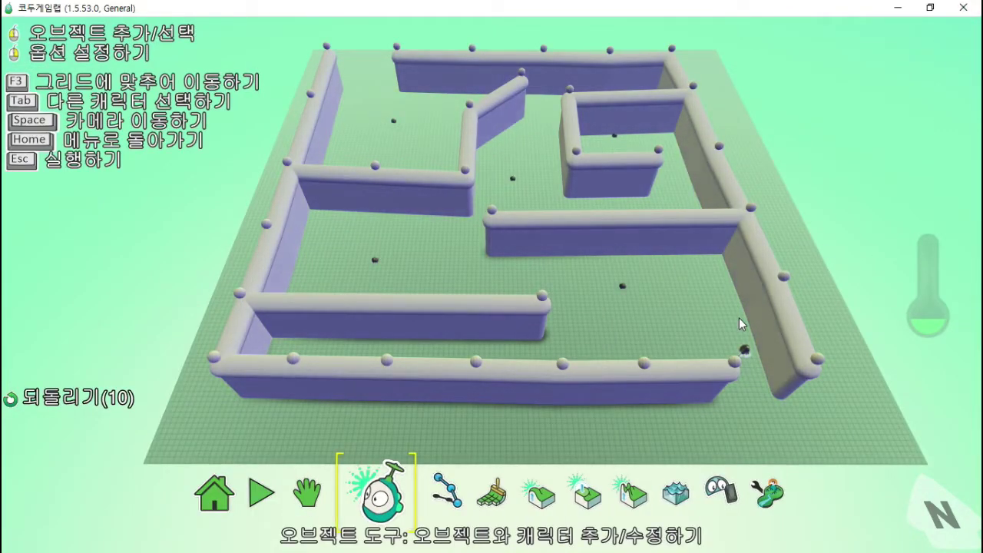
In the world settings, set the red score display (점수 표시: 빨간색) to 라벨 가장자리 표시 with the label "획득한 암석 수".
click(763, 497)
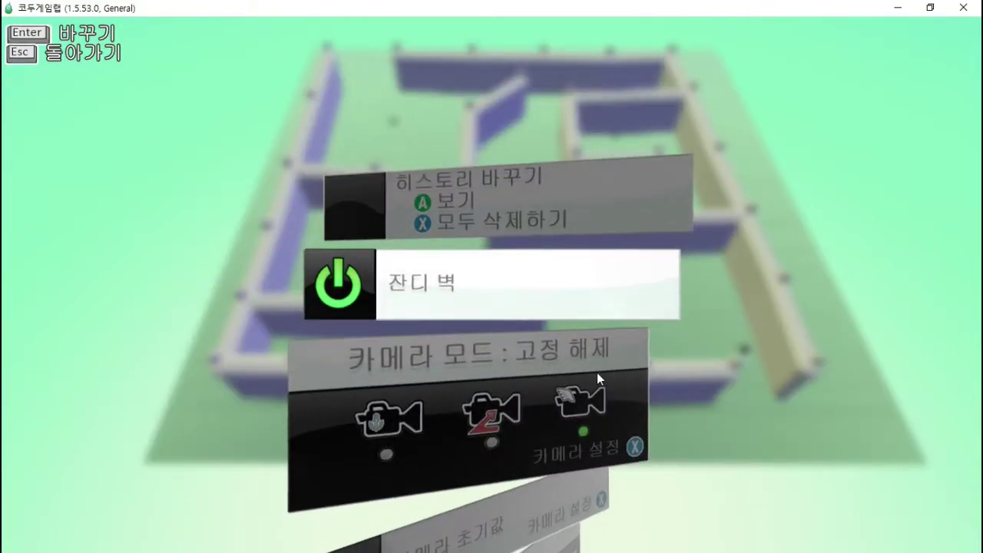
key(Down)
key(Down)
key(Down)
key(Down)
key(Down)
key(Down)
key(Down)
key(Down)
key(Down)
key(Down)
key(Down)
key(Down)
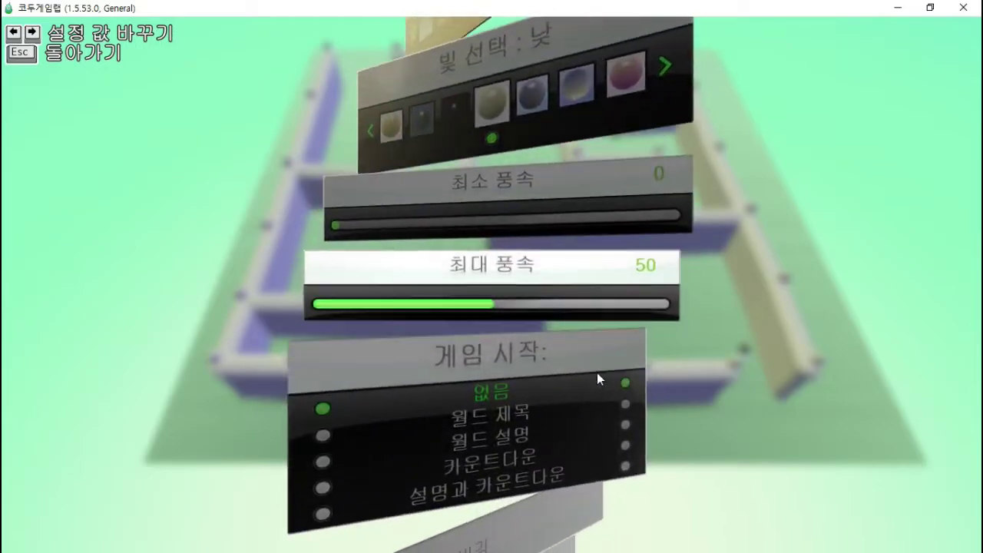
key(Down)
key(Down)
key(Down)
key(Down)
key(Down)
key(Down)
key(Down)
key(Down)
key(Down)
key(Down)
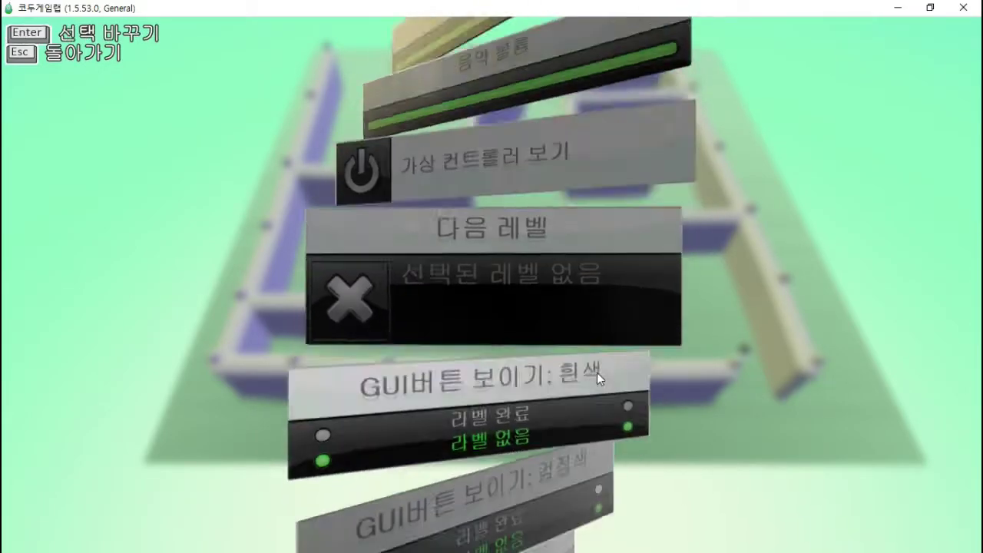
key(Down)
key(Down)
key(Down)
key(Down)
key(Down)
key(Down)
key(Down)
key(Down)
key(Down)
key(Down)
key(Down)
key(Down)
key(Down)
key(Up)
key(Up)
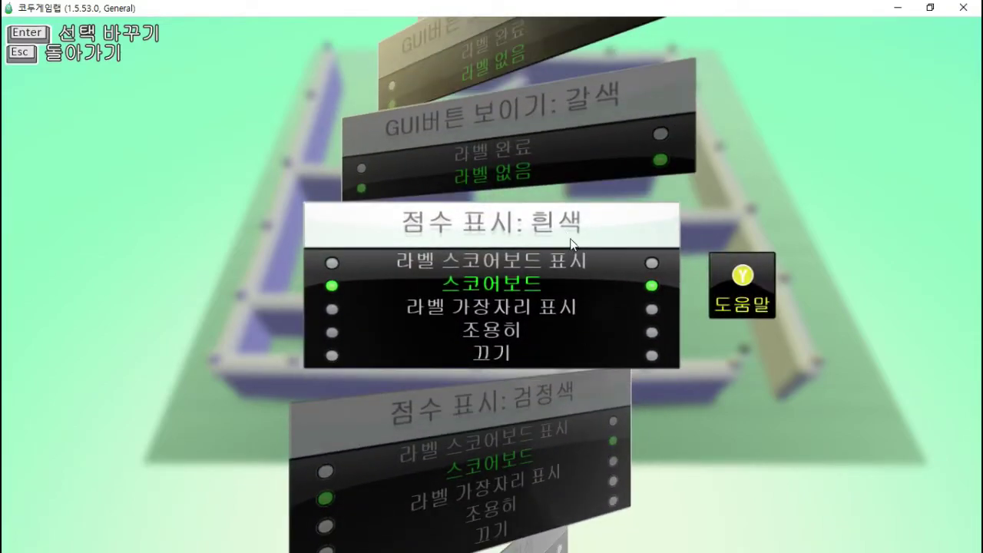
key(Down)
key(Down)
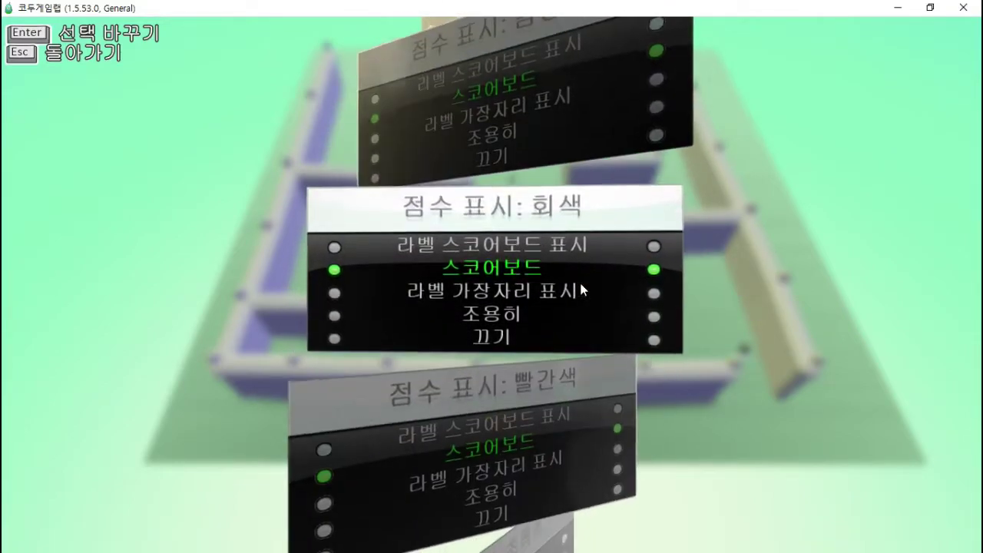
key(Down)
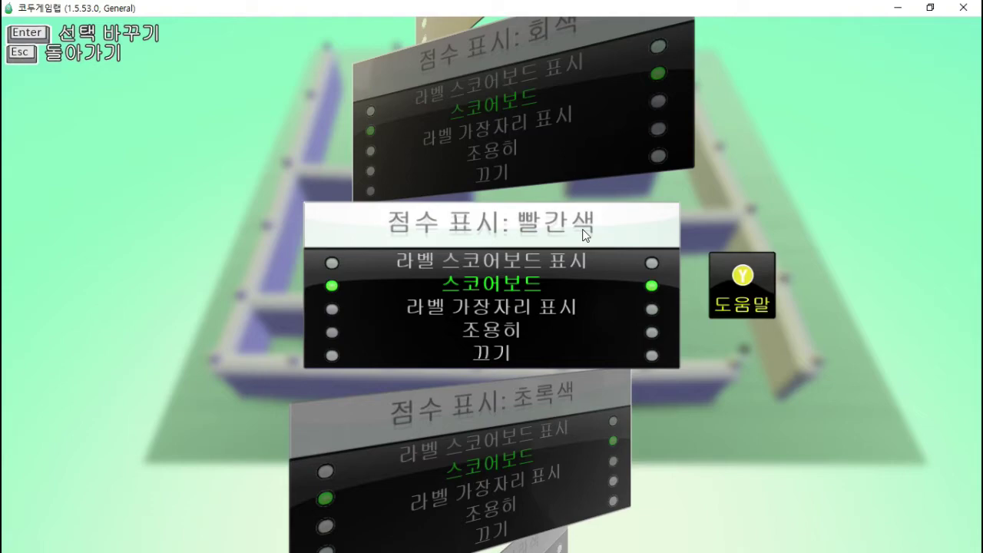
click(526, 305)
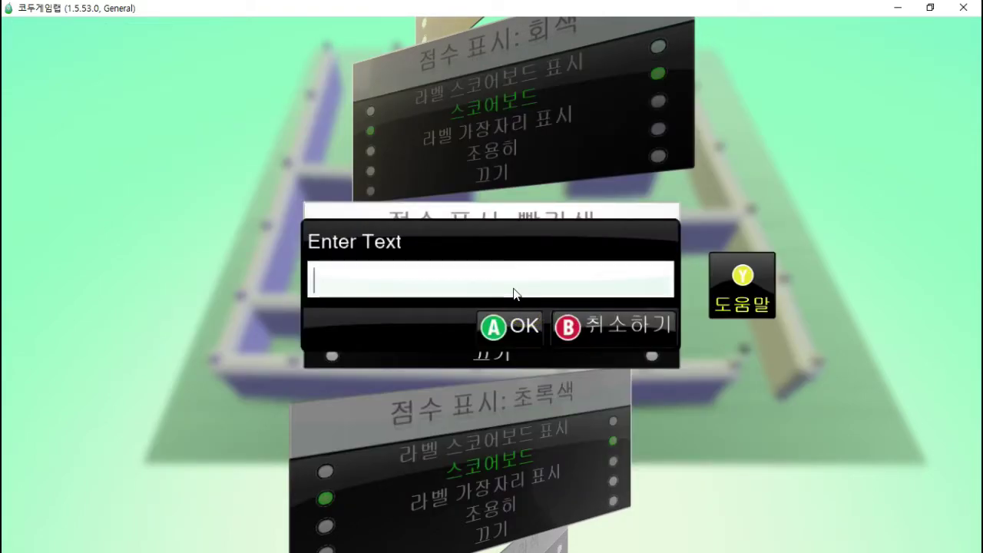
text(g)
key(BackSpace)
key(Hangul)
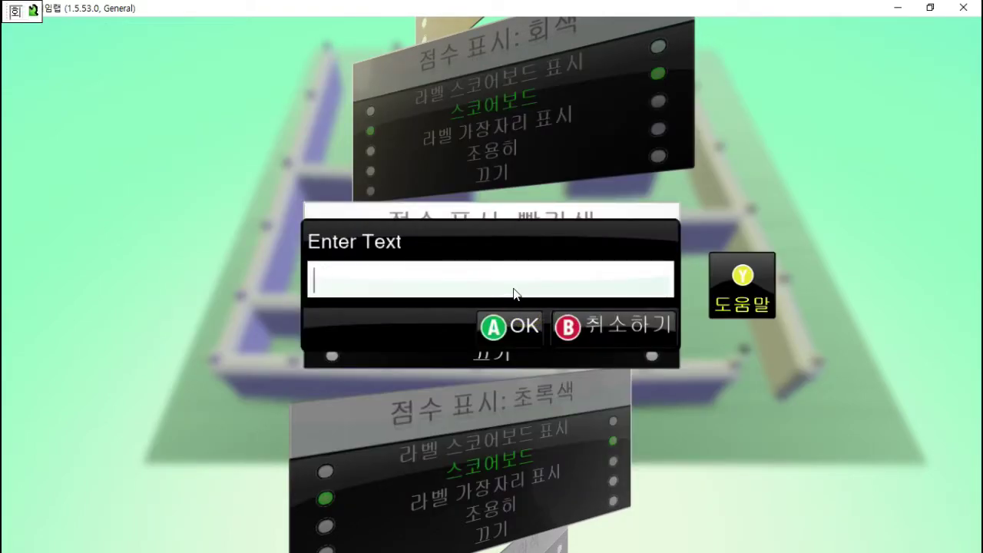
text(획득한 암석 수)
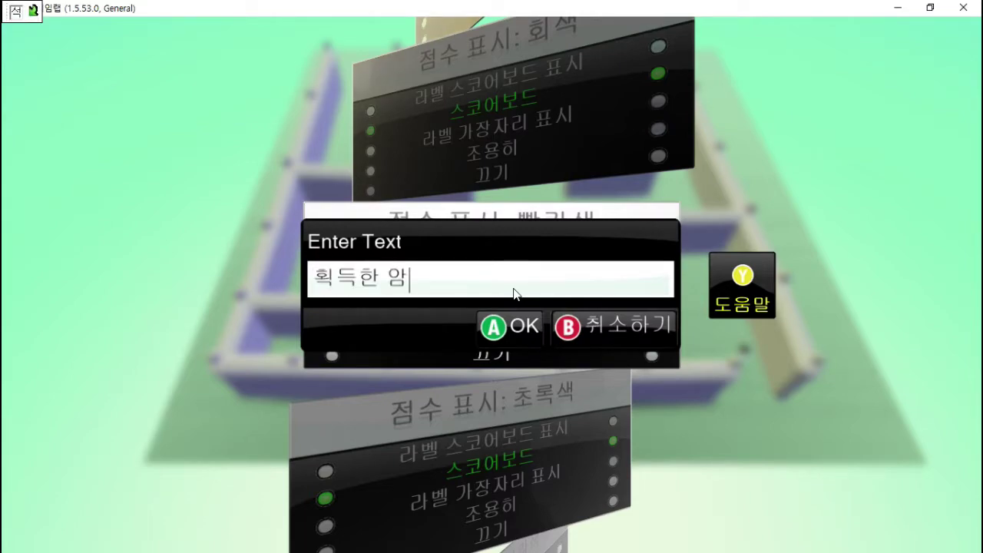
click(529, 329)
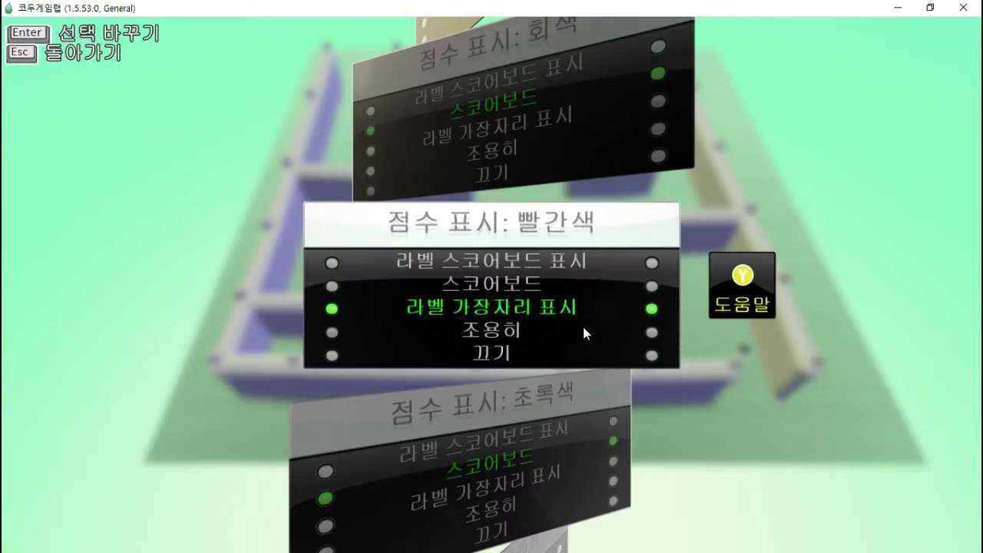
key(Escape)
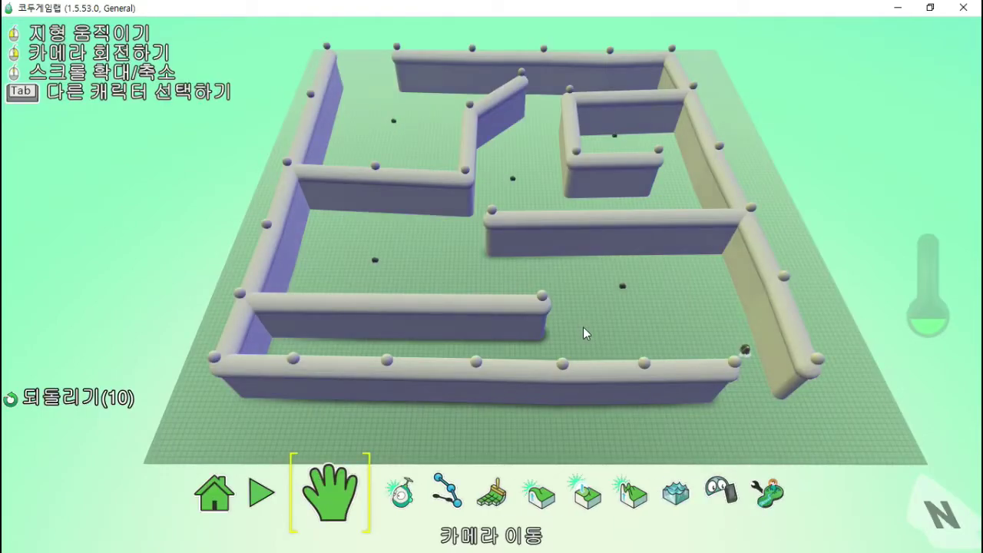
Play the maze, eat a rock to test the labelled rock score, and return to editing.
key(Escape)
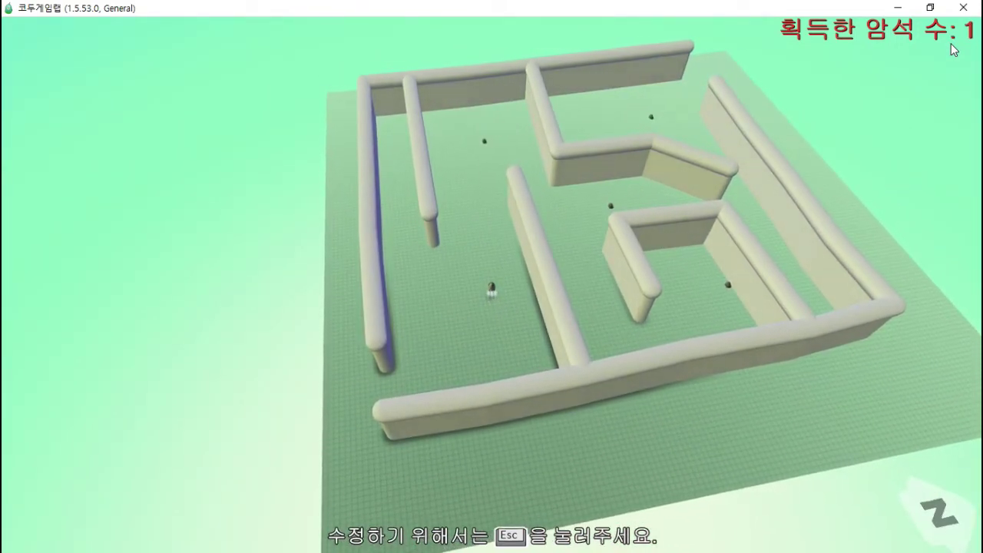
key(Escape)
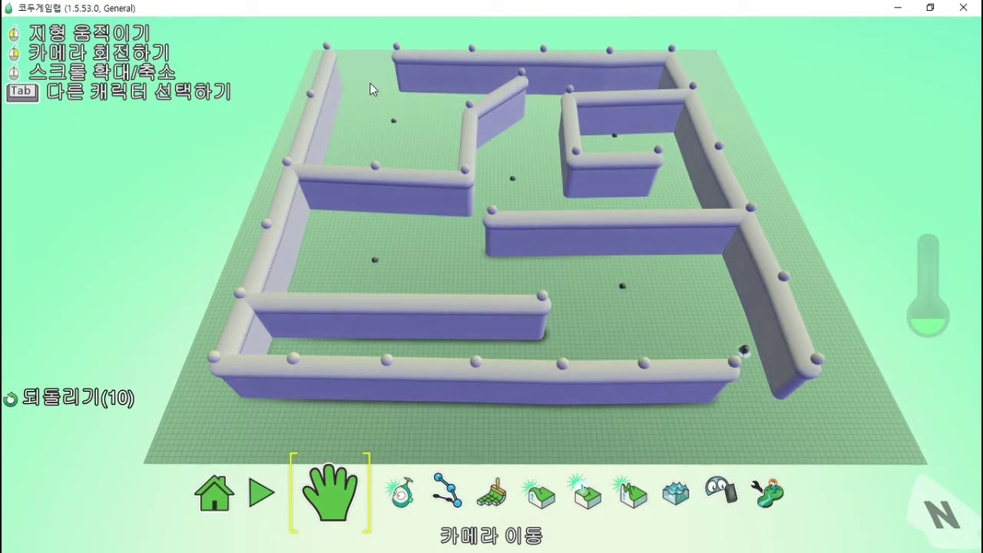
Add a factory object (공장) at the opening in the maze's upper-left outer wall.
click(402, 493)
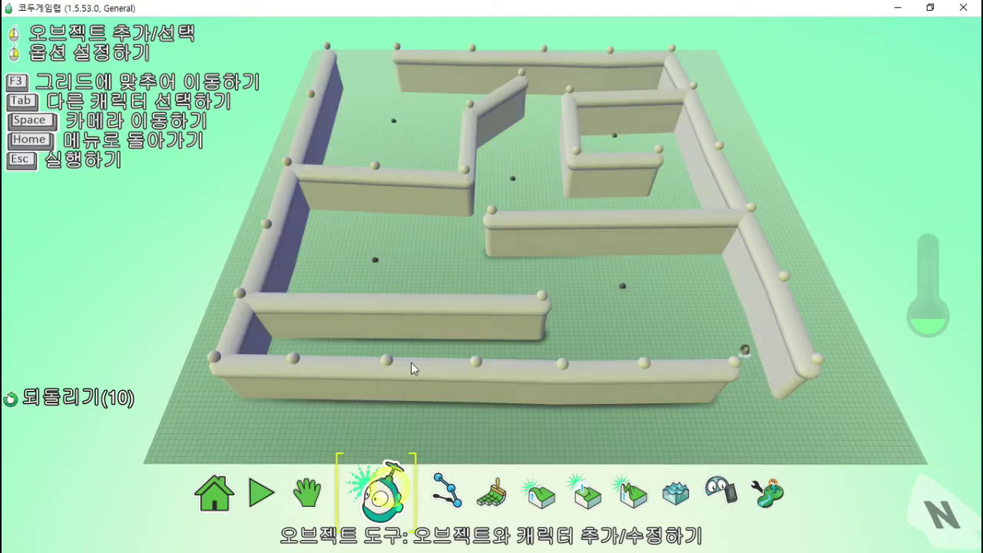
right_click(371, 84)
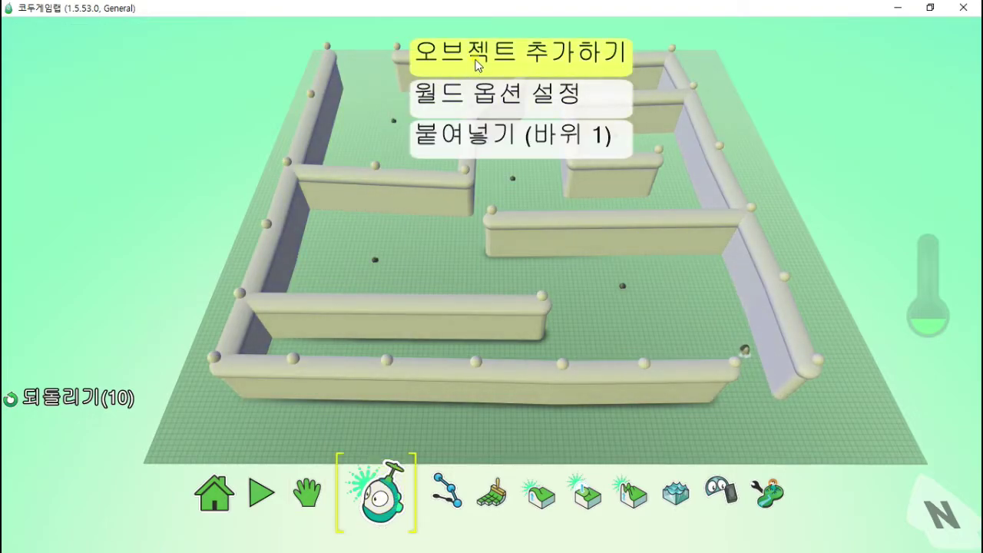
click(476, 59)
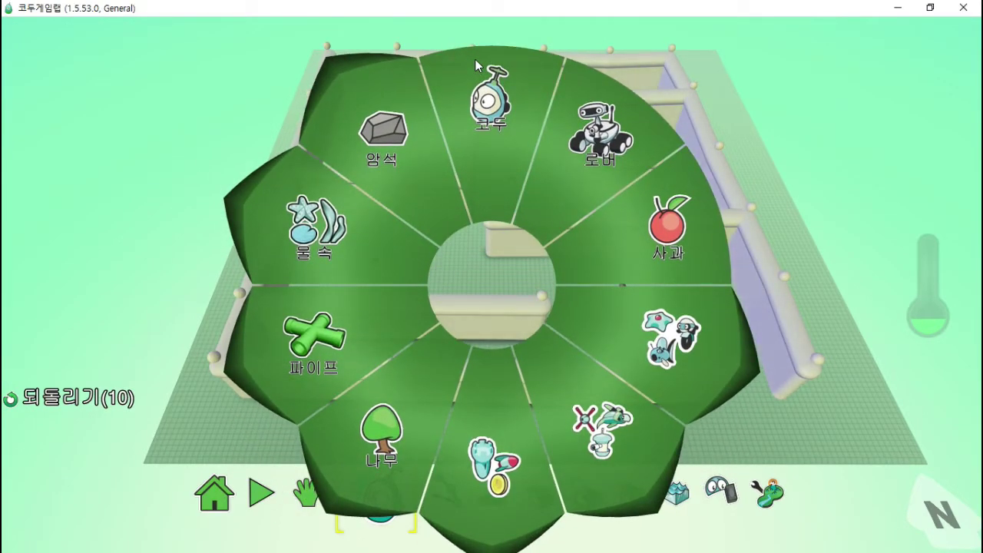
mouse_move(476, 65)
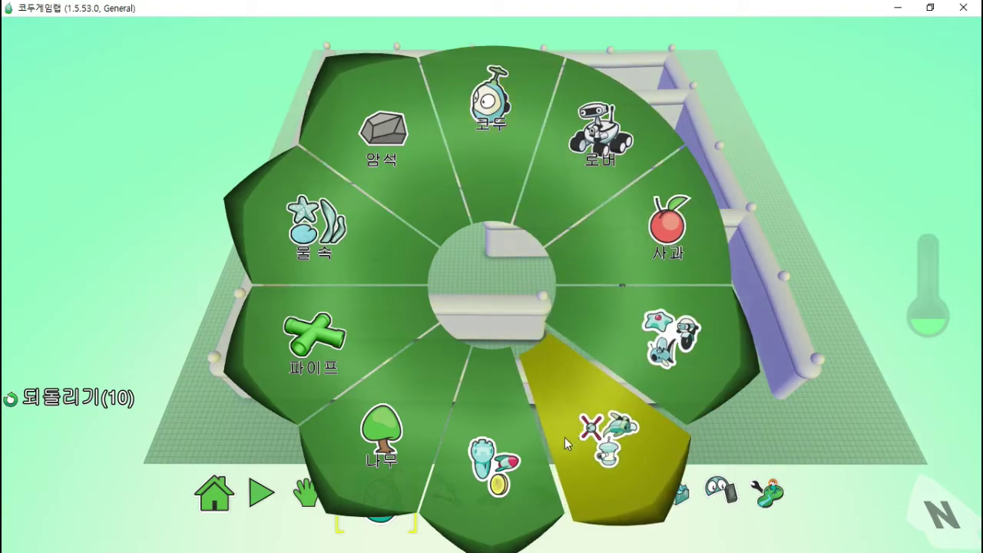
click(490, 463)
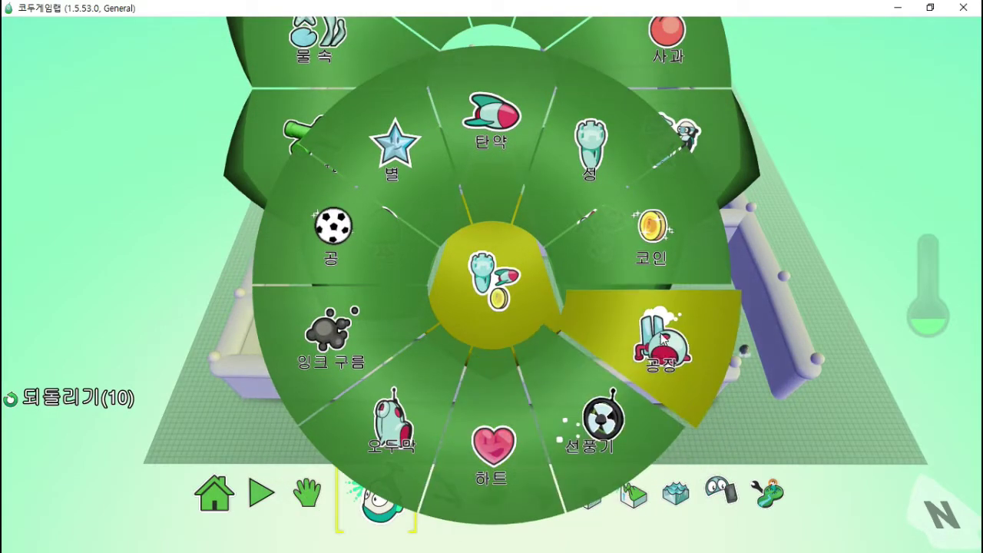
mouse_move(654, 352)
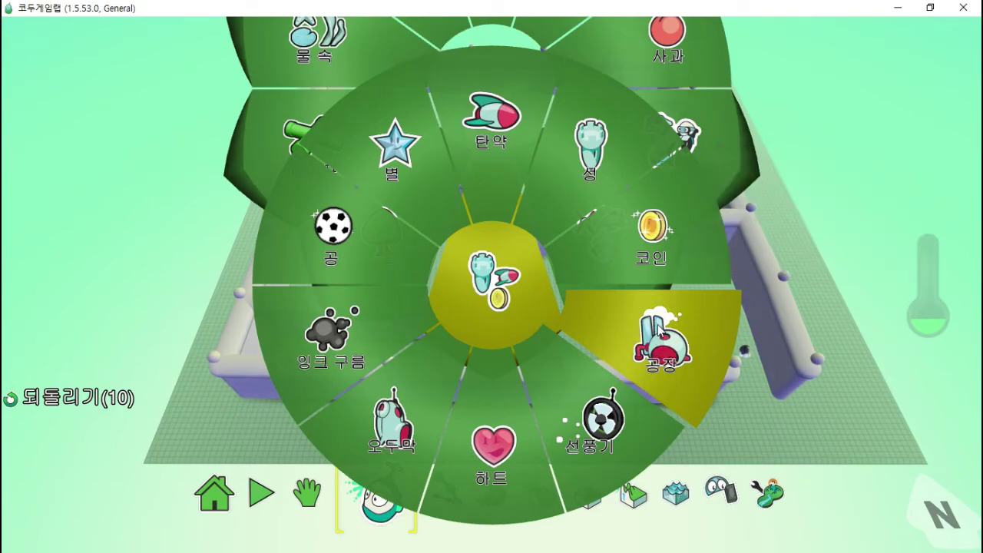
key(Escape)
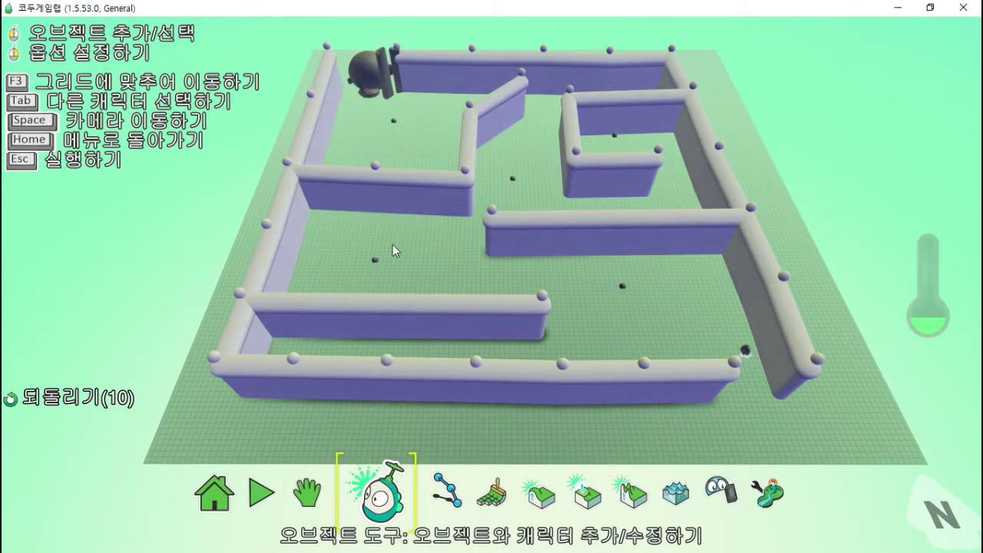
Rotate the factory at the maze exit to a 회전 value of 286.
key(space)
scroll(376, 180, up, 3)
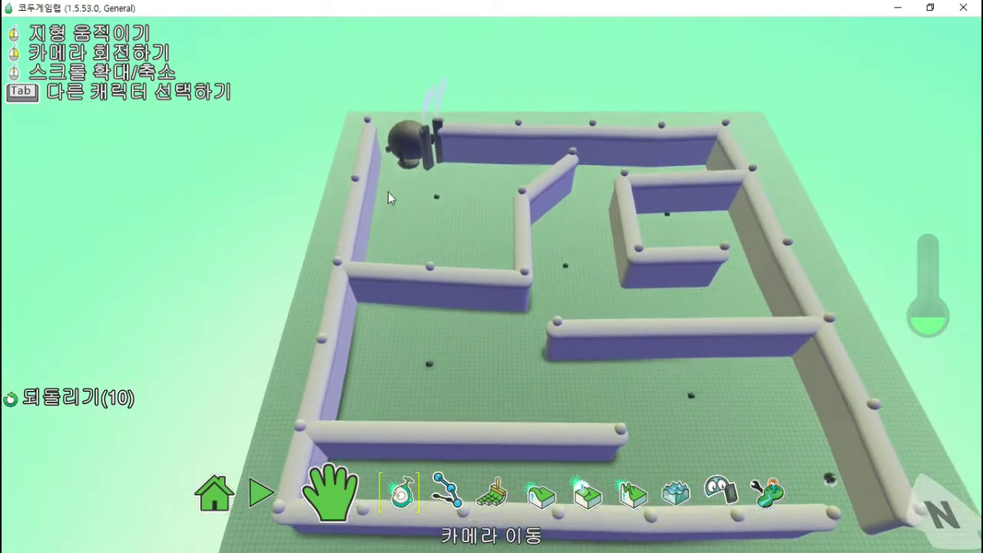
click(407, 151)
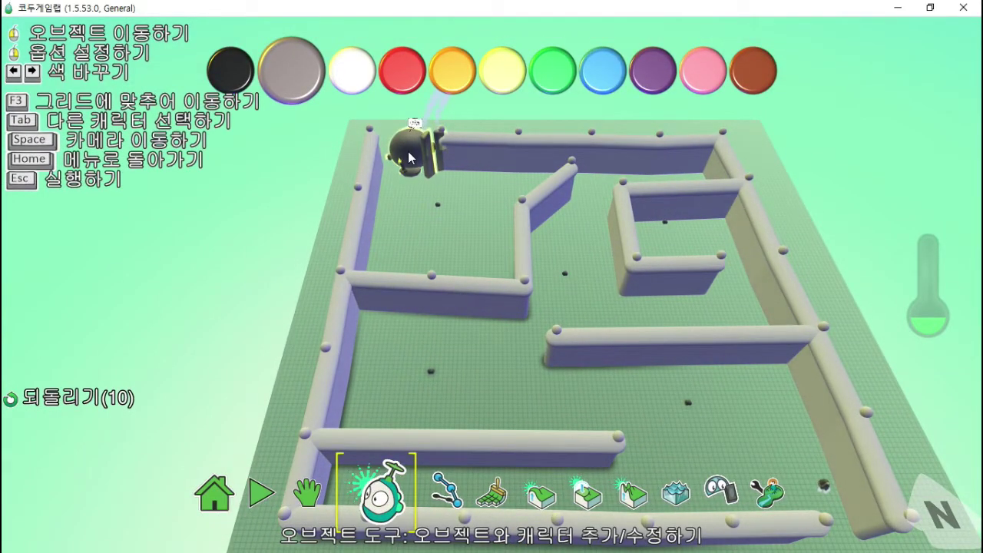
right_click(409, 158)
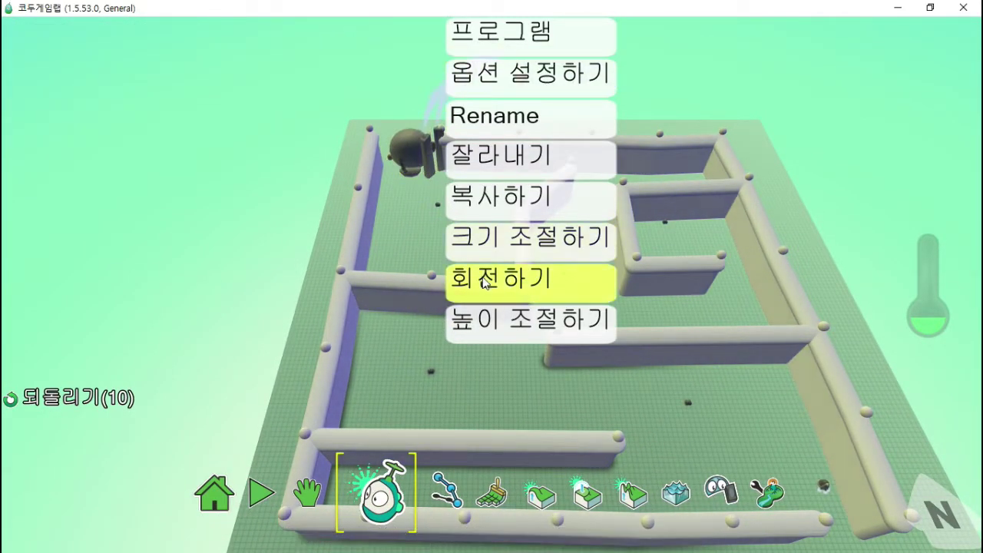
click(484, 282)
click(497, 495)
click(537, 498)
click(581, 497)
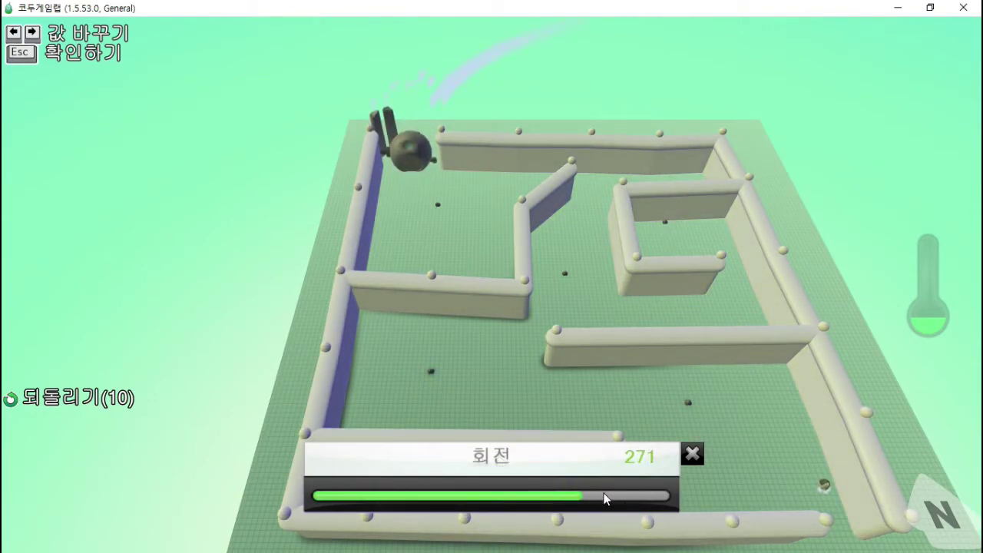
drag(594, 507, 597, 496)
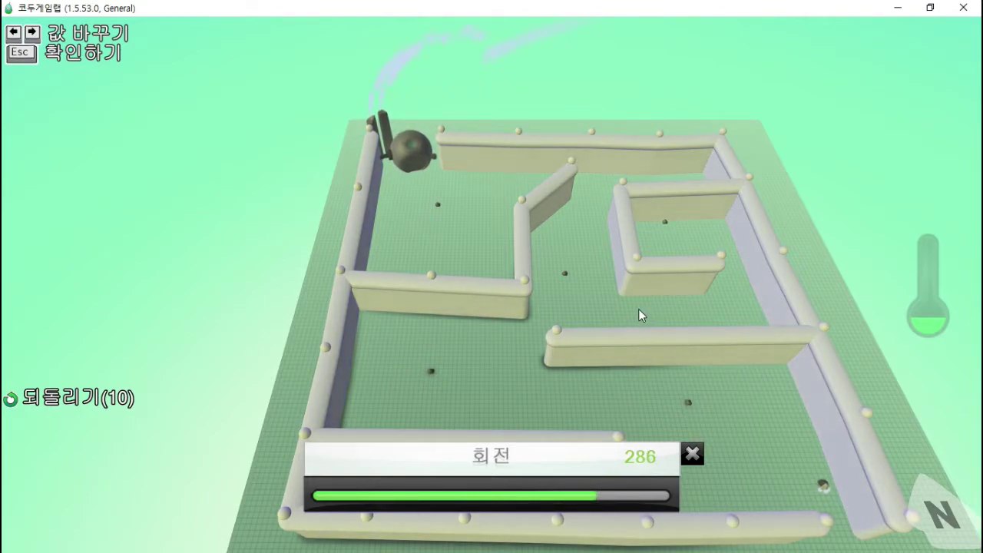
key(Escape)
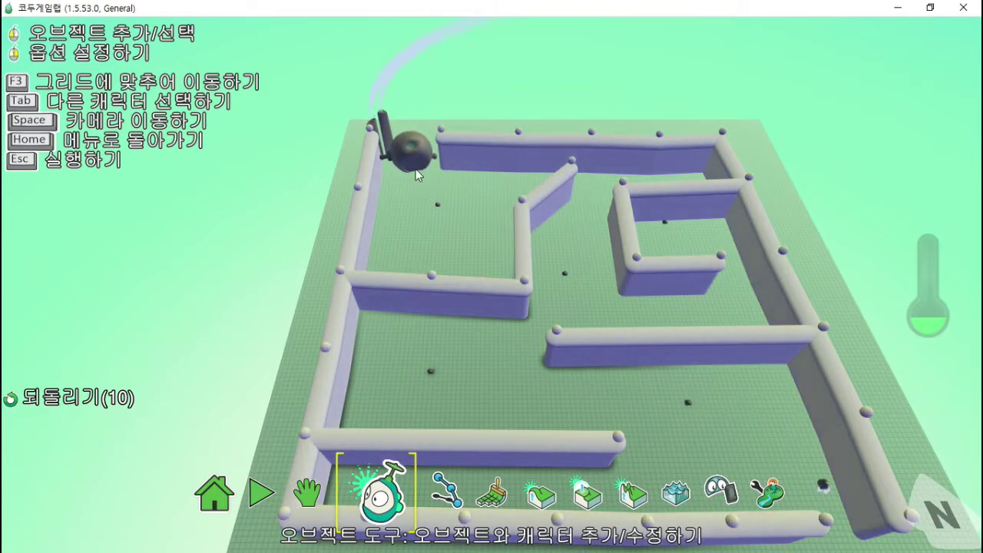
In the factory's program, set rule 1's WHEN condition to 부딪치다 with 코두.
mouse_move(414, 178)
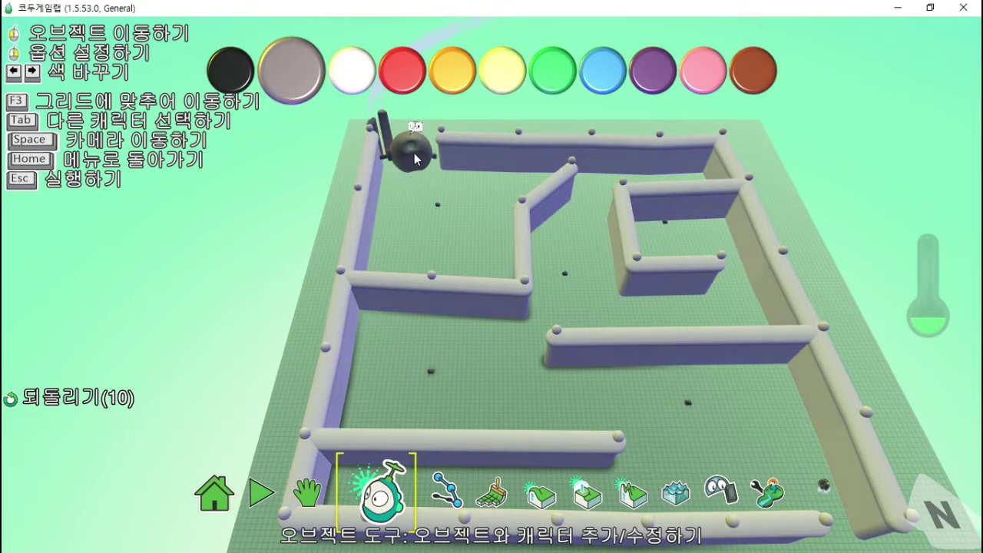
right_click(413, 159)
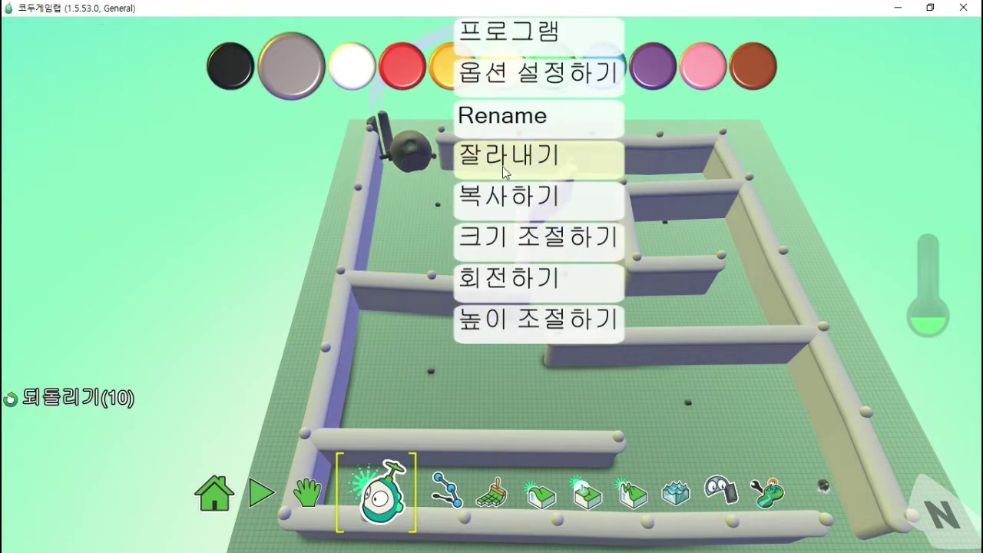
click(543, 38)
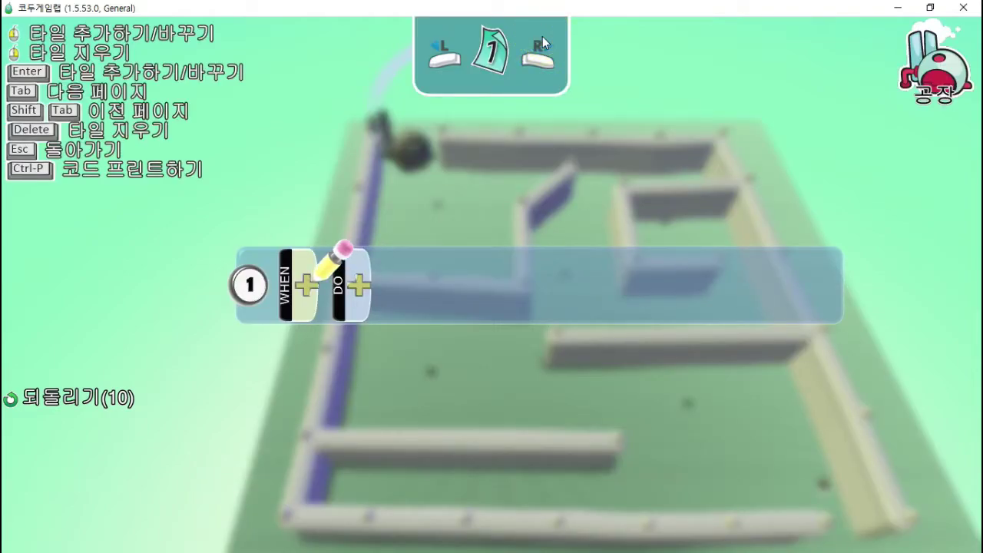
click(314, 285)
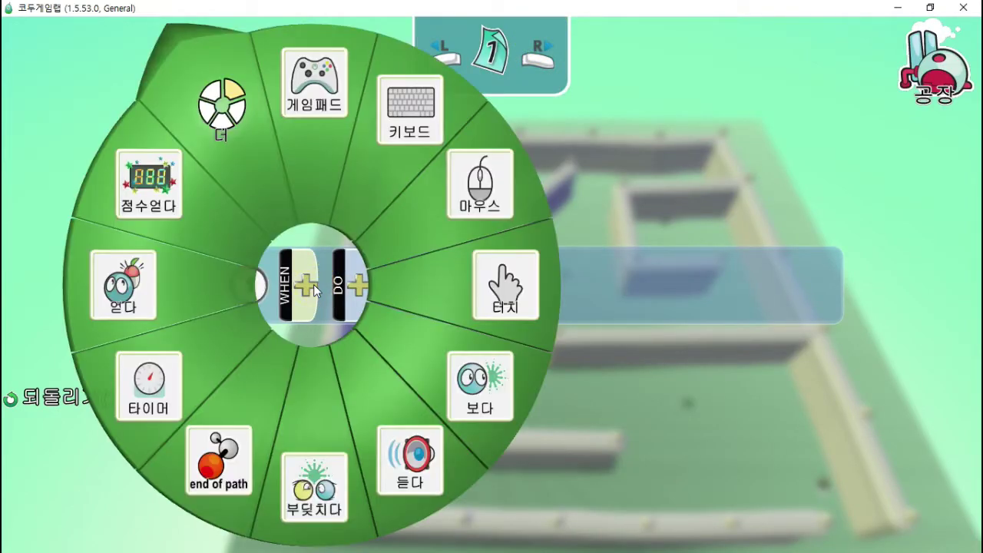
click(335, 449)
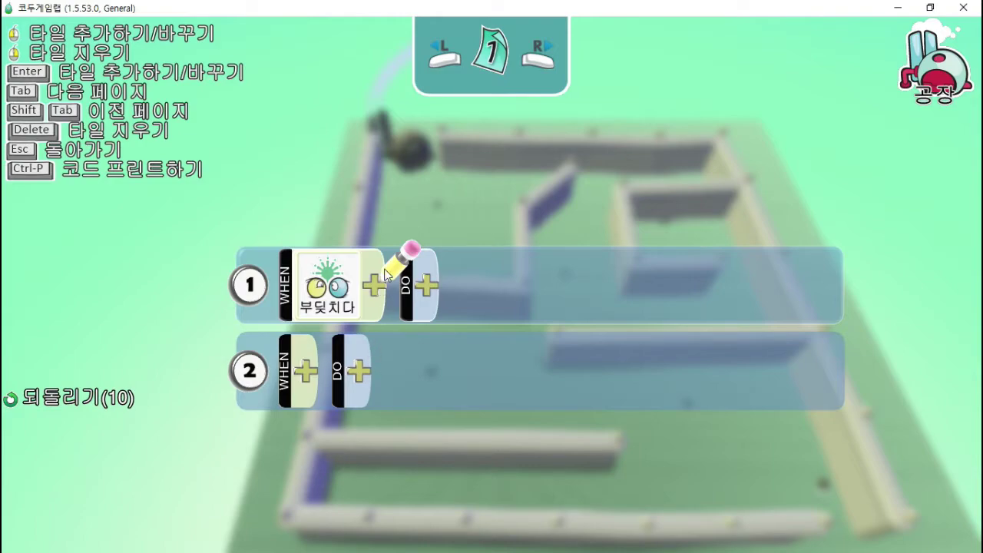
click(374, 286)
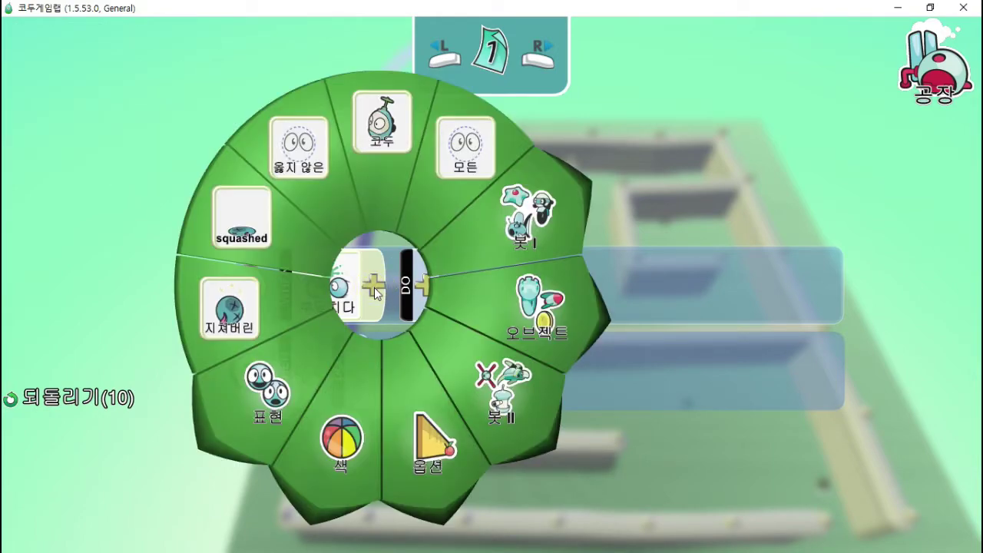
click(387, 156)
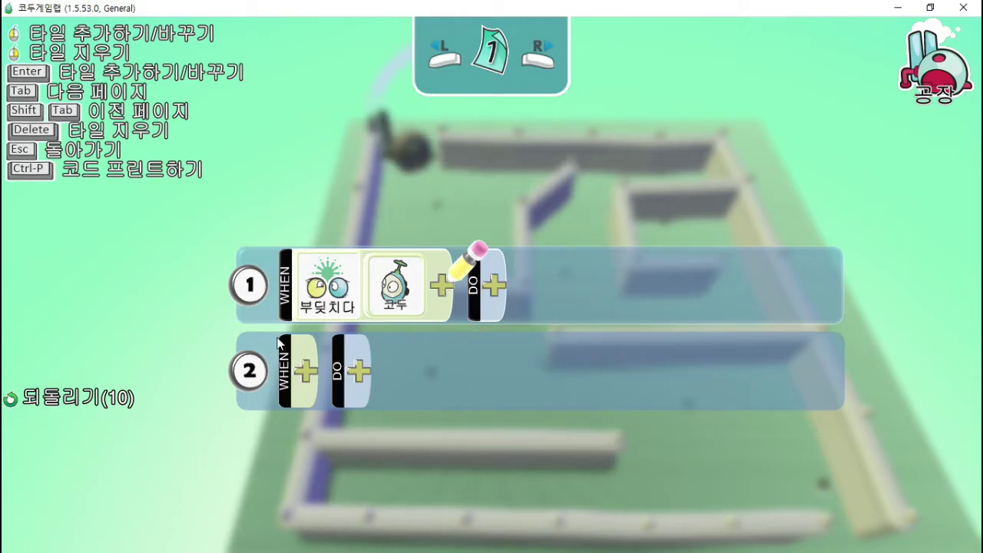
Start rule 2's WHEN condition with 점수얻다 for the 빨간색 score.
scroll(310, 373, down, 1)
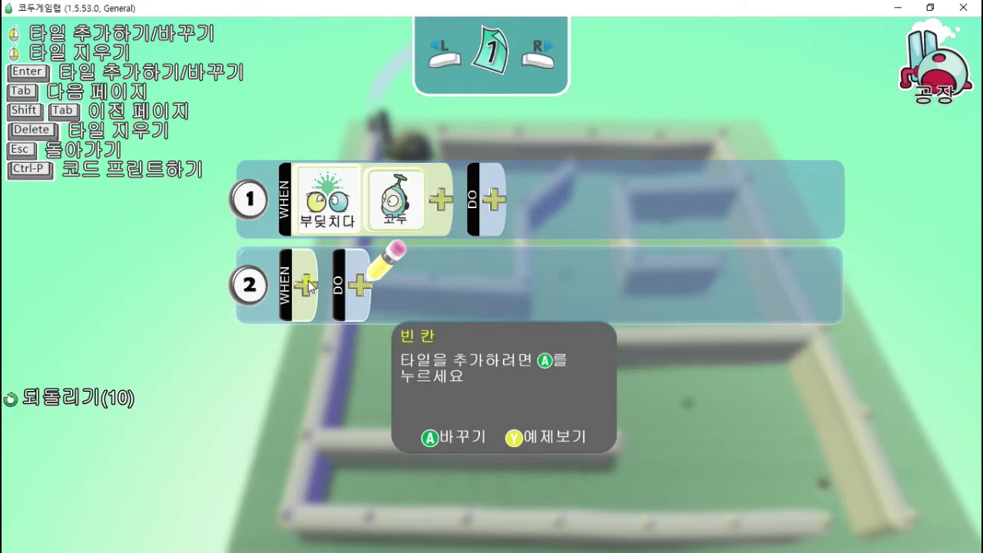
click(307, 287)
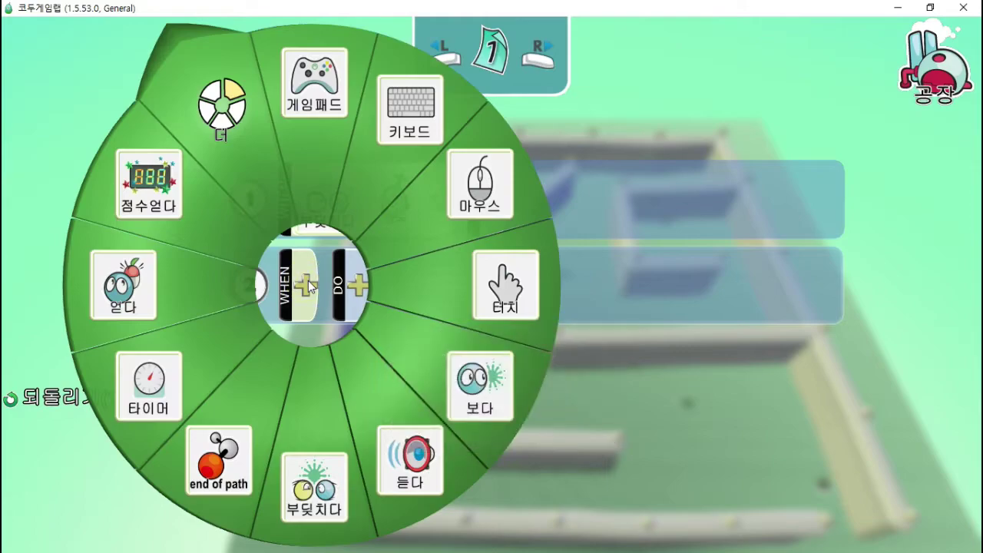
click(184, 201)
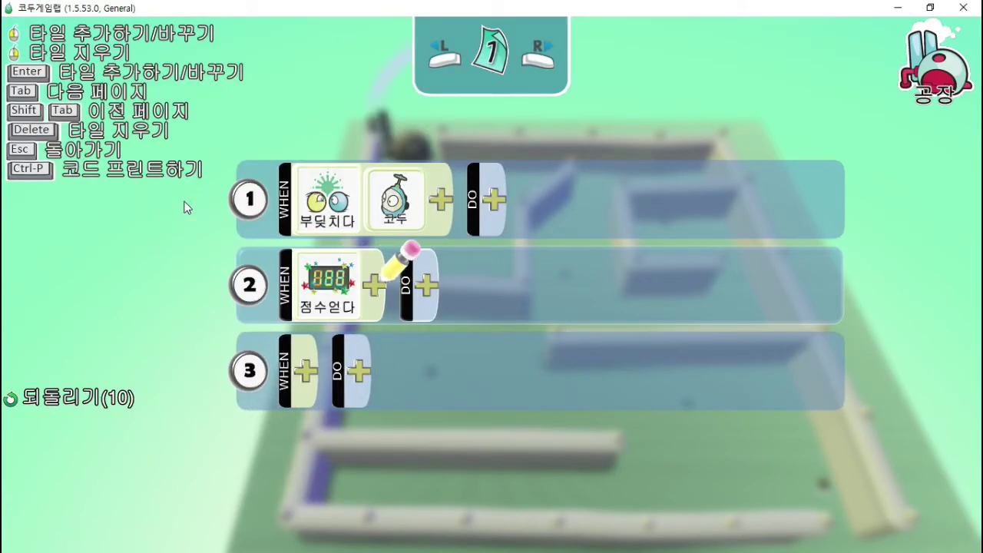
click(377, 290)
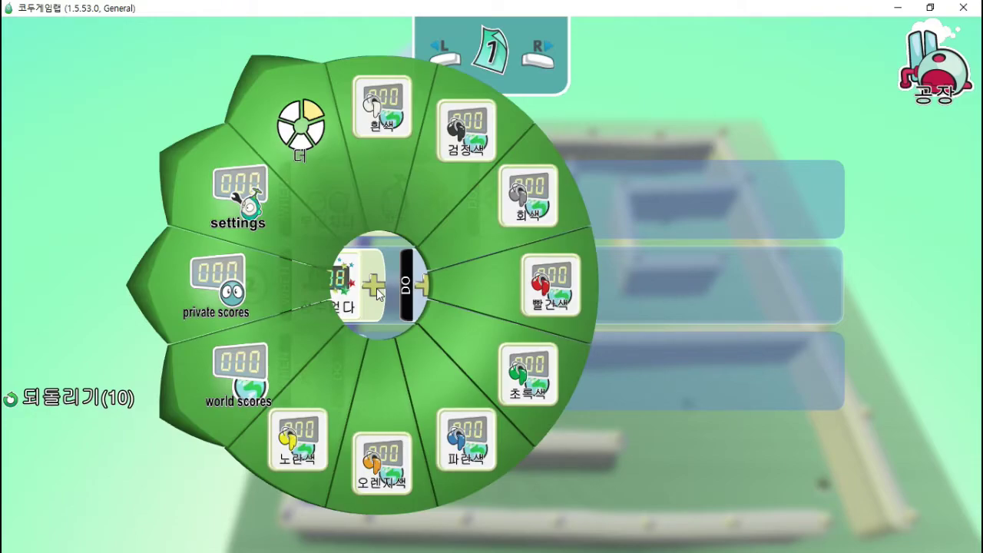
click(569, 290)
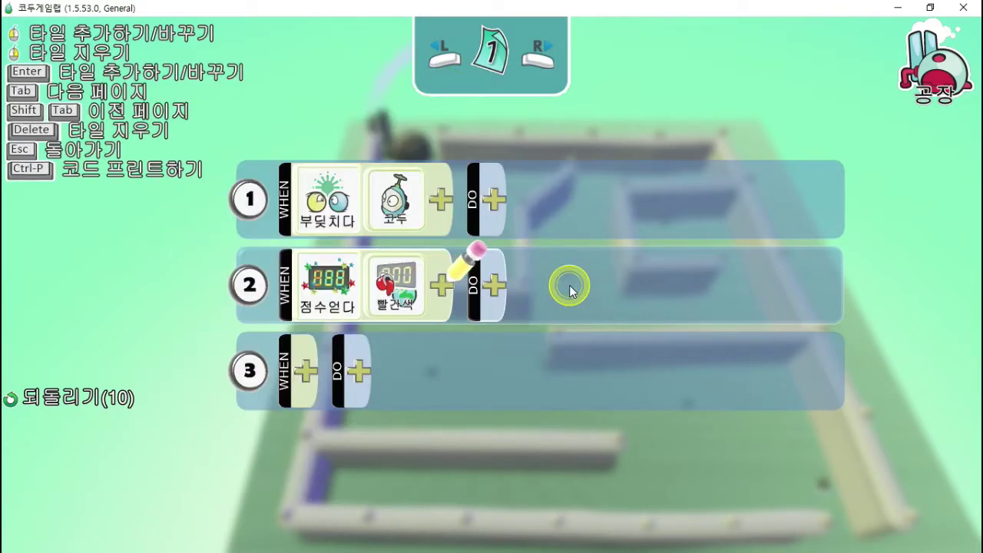
Complete rule 2's red score condition with the comparison 아래 and the value 03 포인트.
click(440, 290)
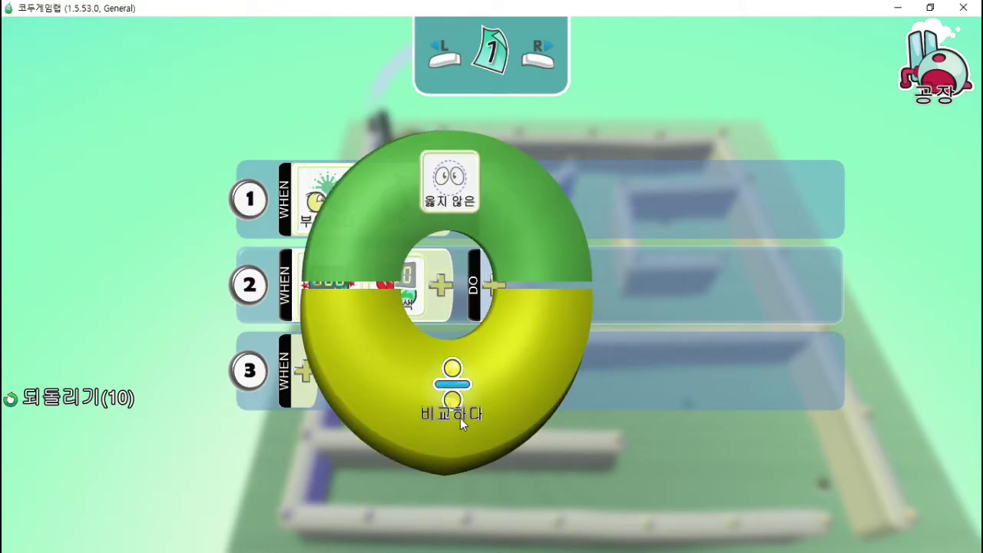
click(484, 370)
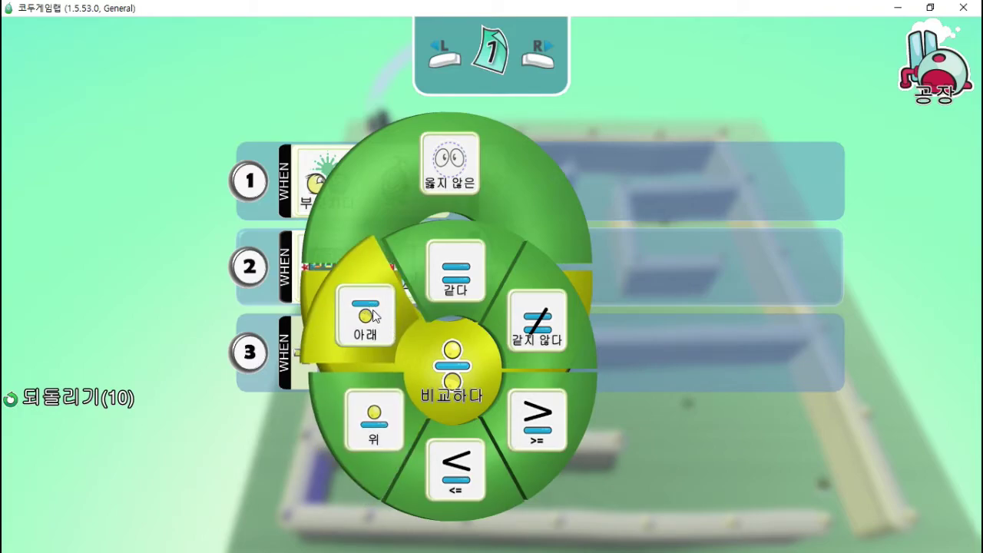
mouse_move(373, 315)
click(369, 318)
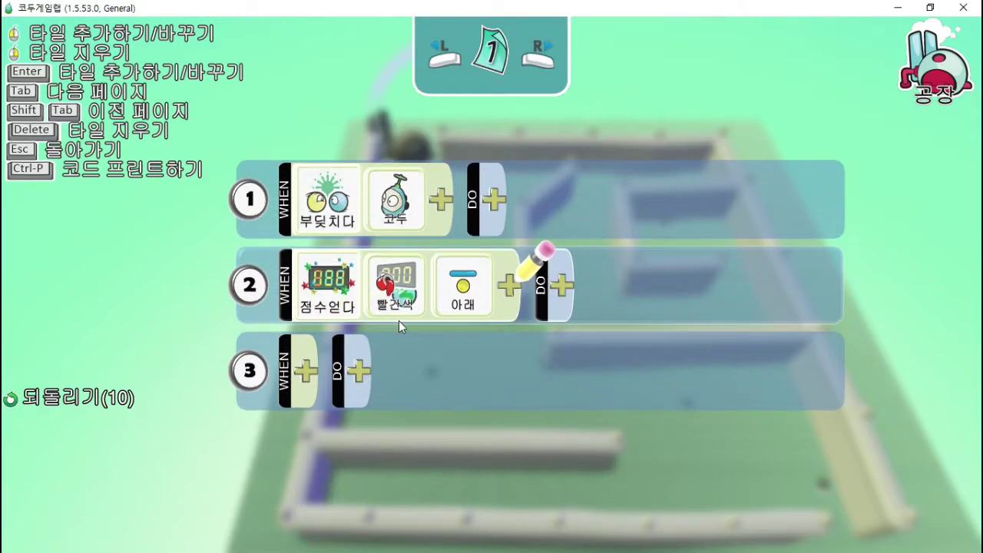
click(510, 285)
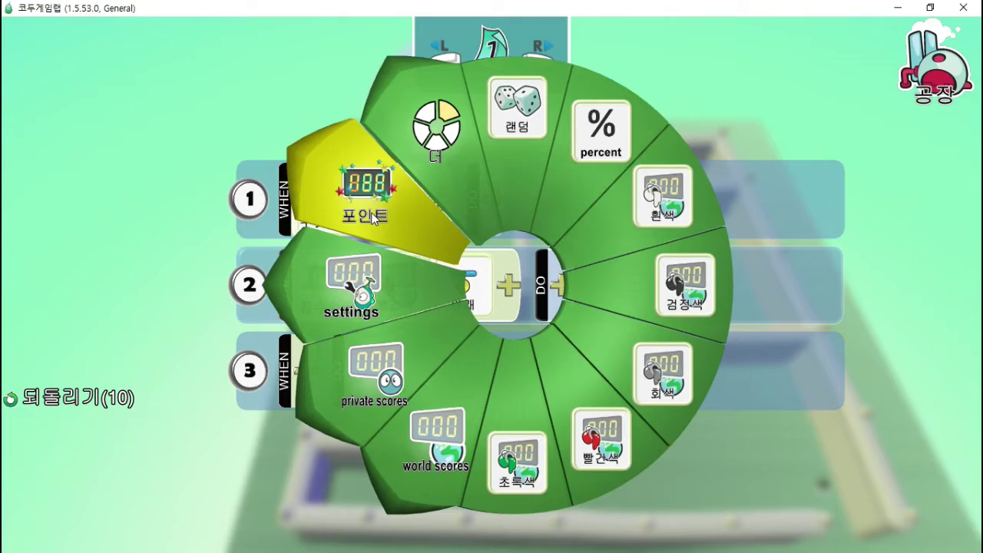
click(372, 213)
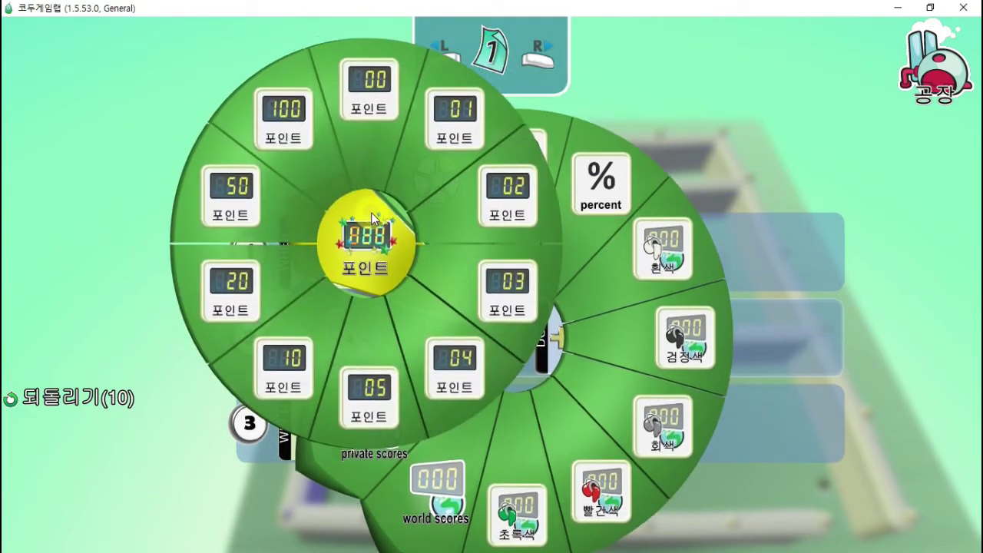
click(516, 309)
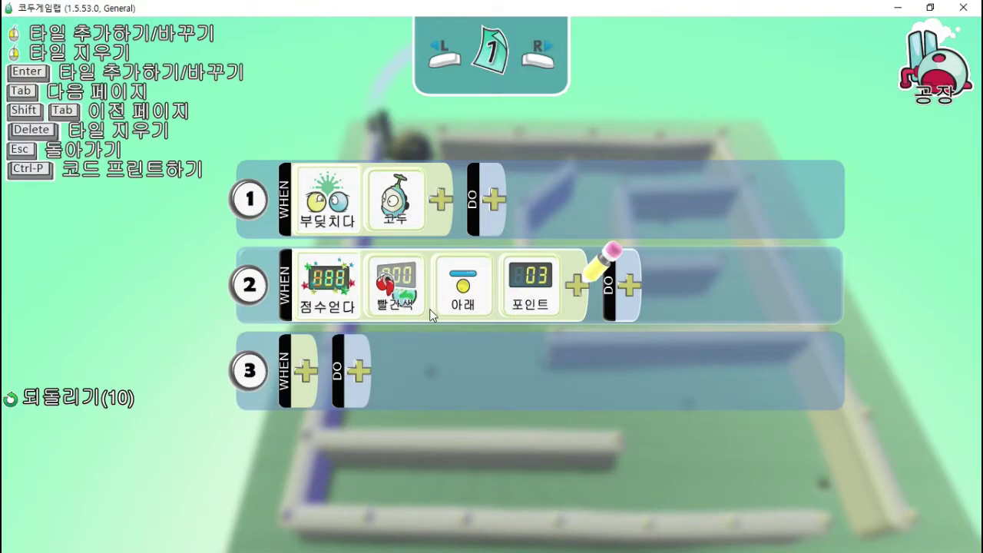
Set rule 2's DO action to 말하다 with the text "암석을 3개 이상 먹도록 해 !!!" and indent the rule under rule 1.
click(629, 287)
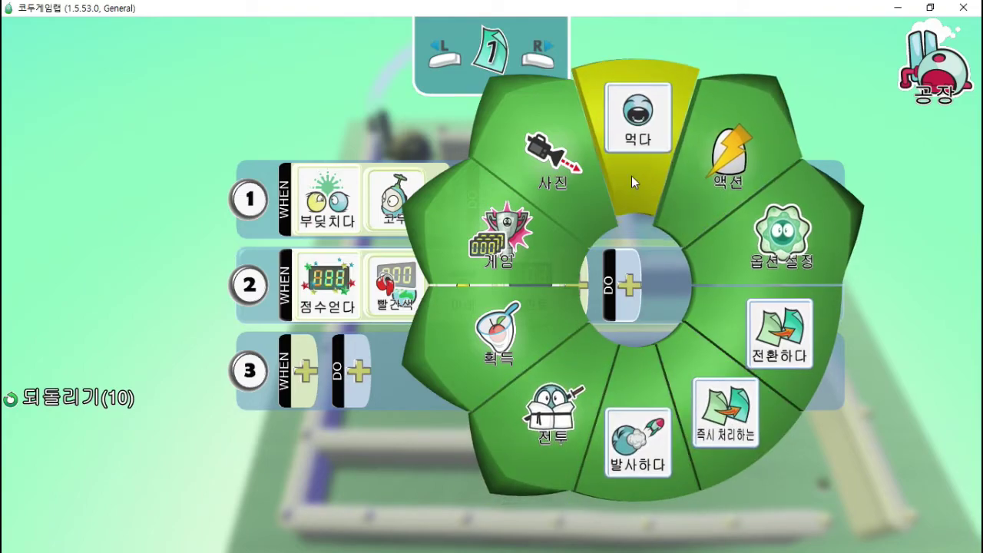
mouse_move(637, 306)
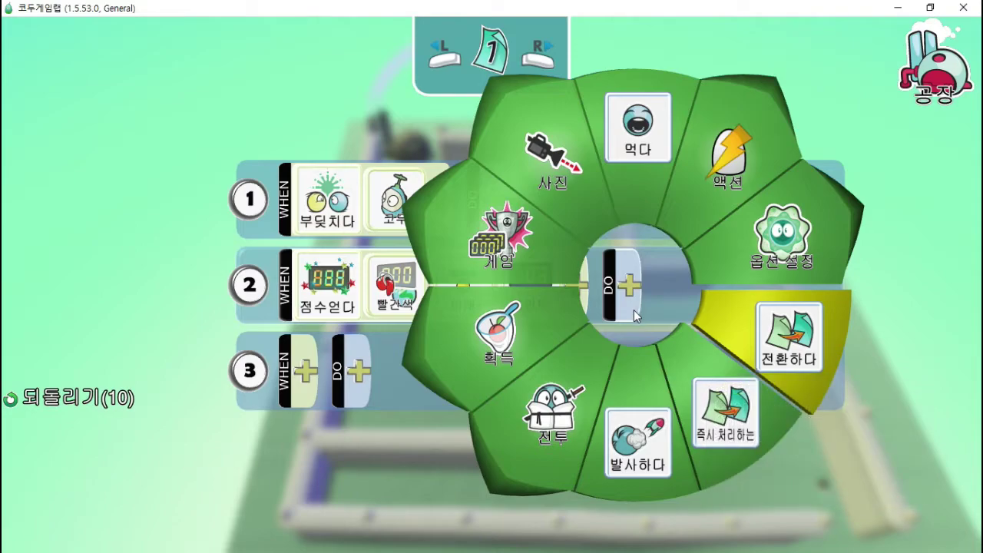
click(718, 171)
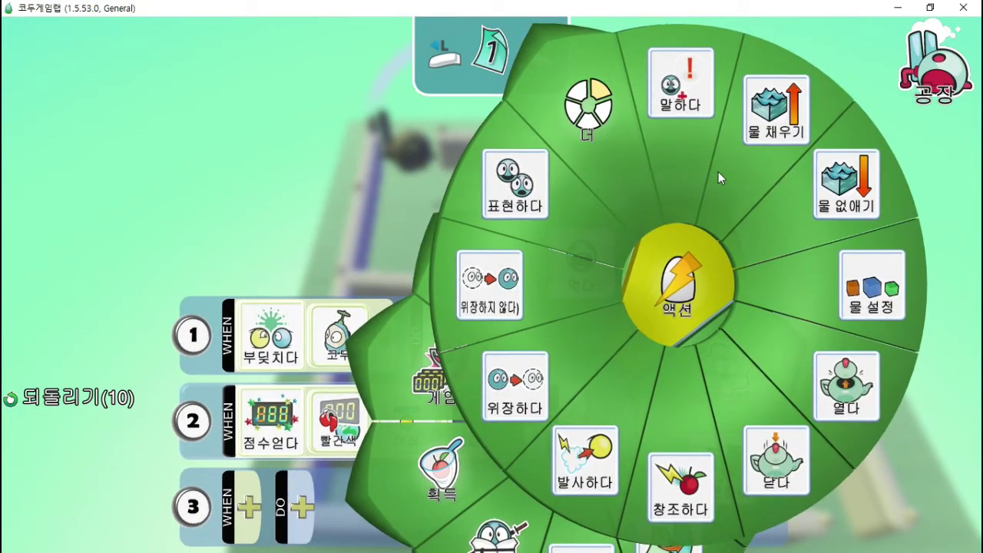
click(692, 115)
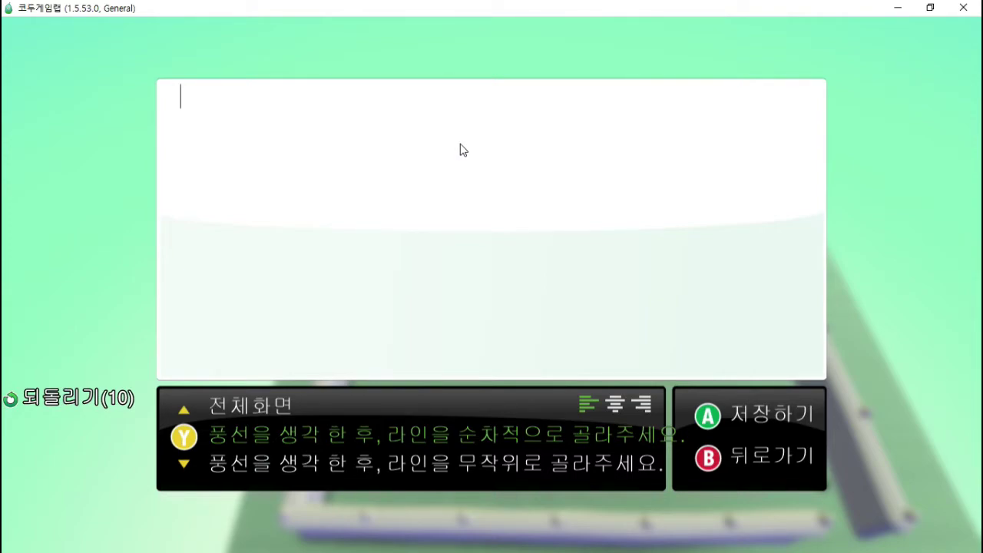
text(ㅇ)
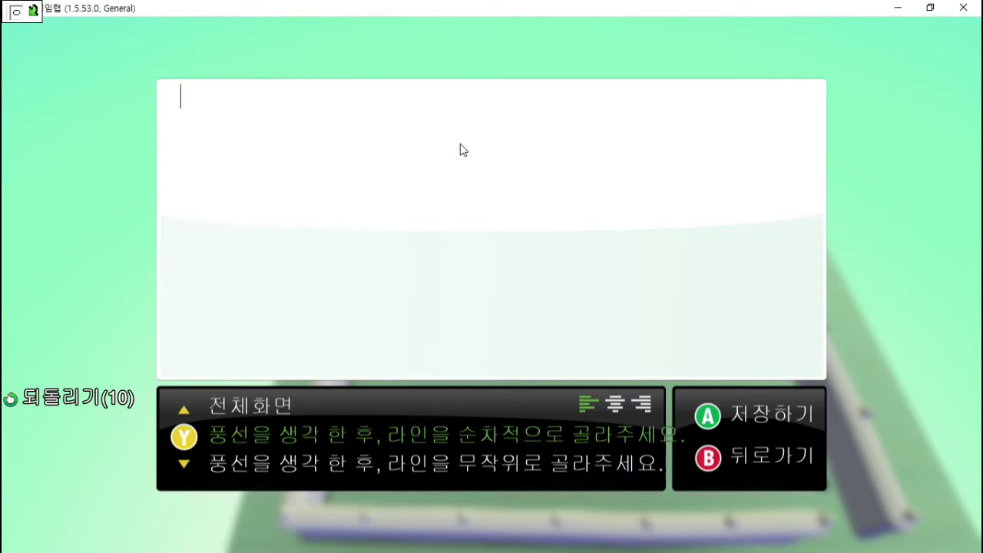
text(암석을 3)
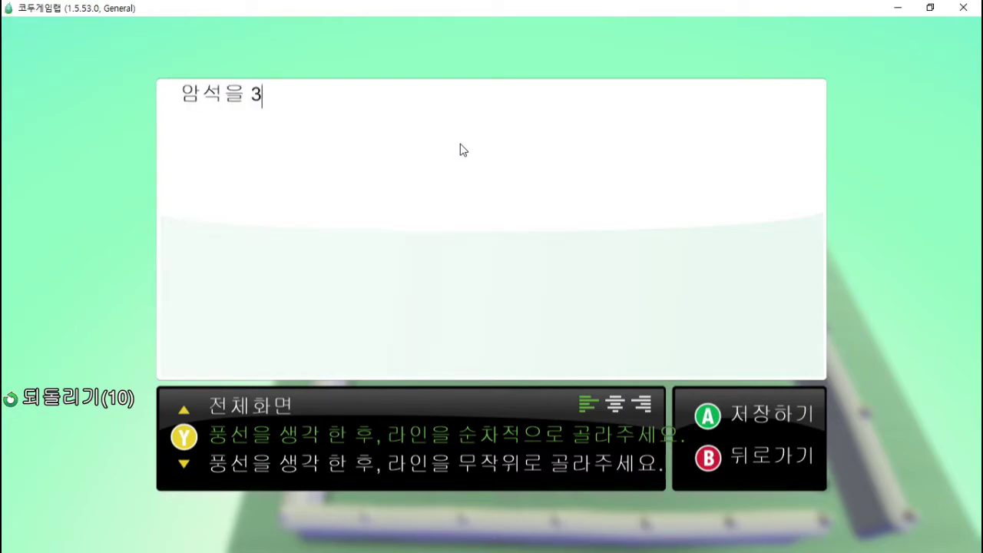
text(개 이상 먹도)
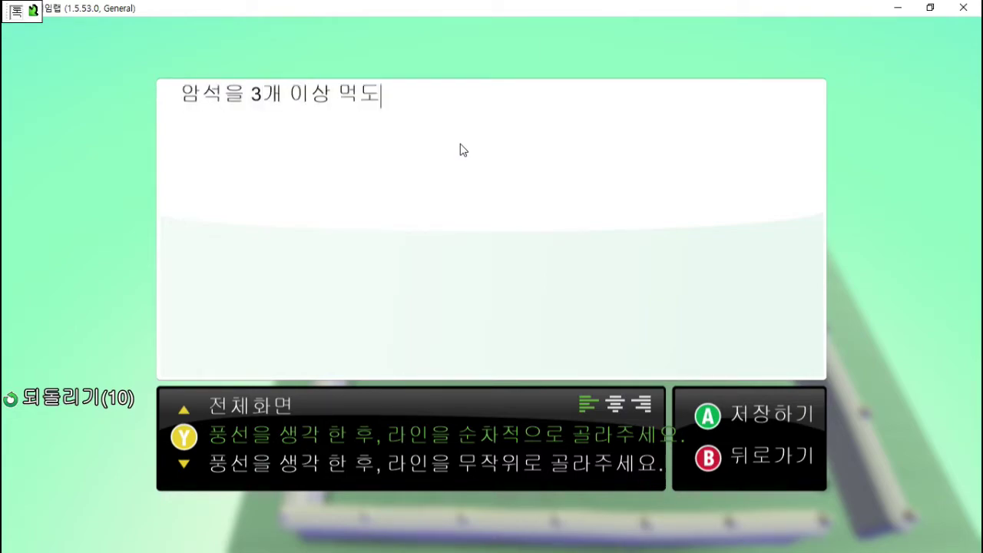
text(록 해 !!!)
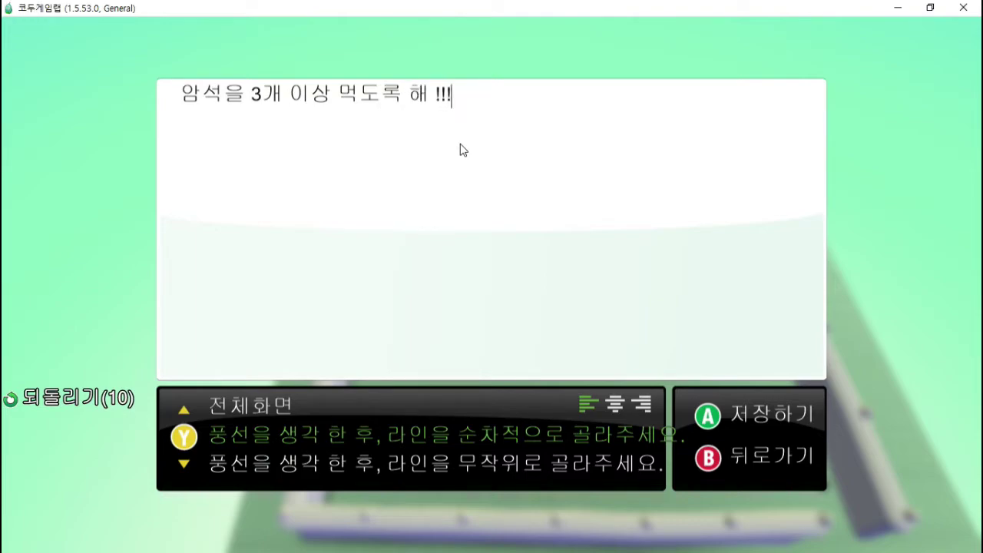
click(737, 415)
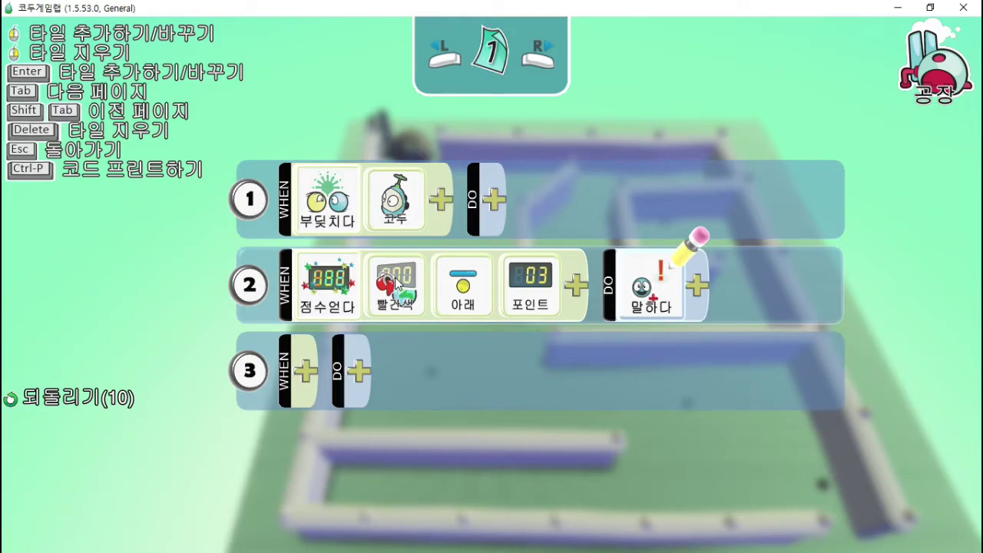
mouse_move(256, 290)
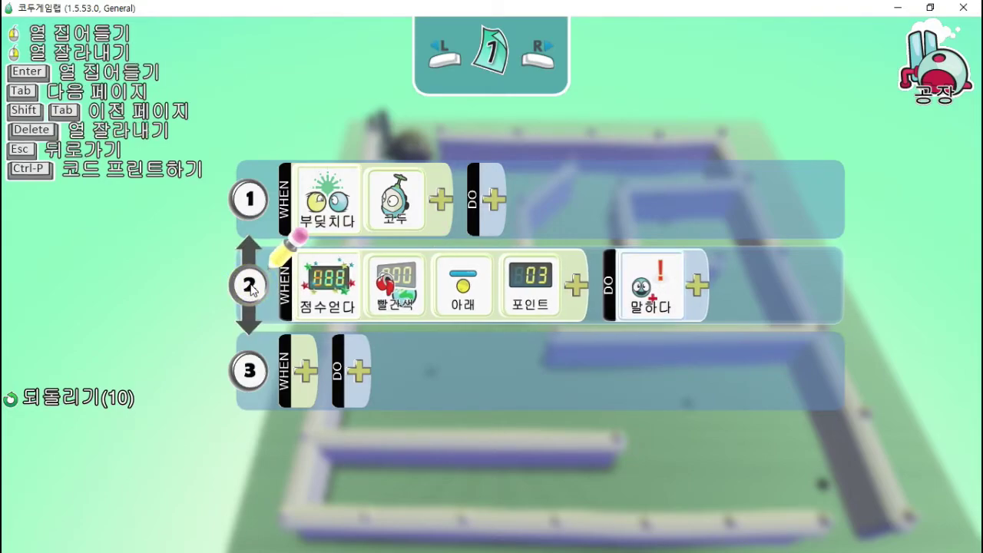
drag(253, 290, 314, 294)
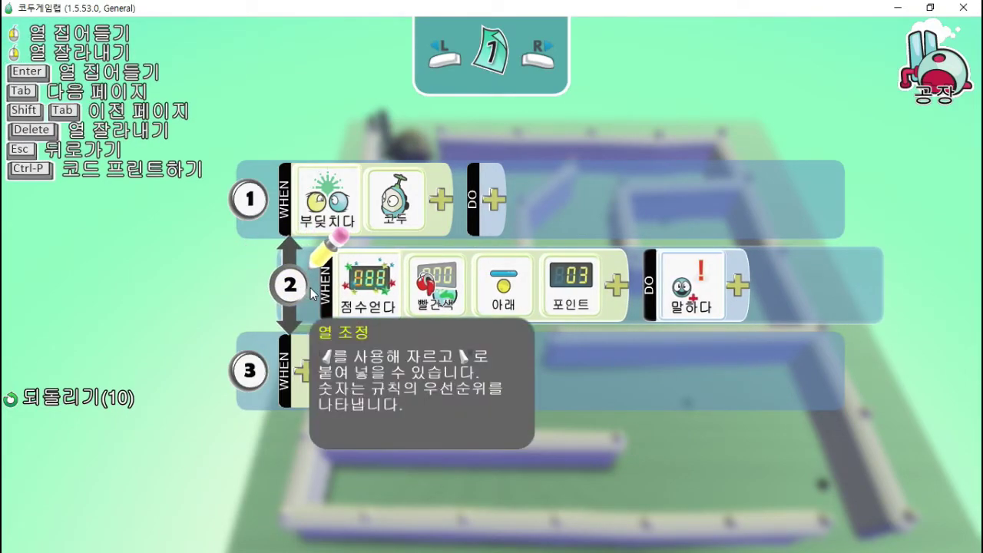
Start rule 3's WHEN condition in the factory's program with 점수얻다 for the 빨간색 score.
click(308, 372)
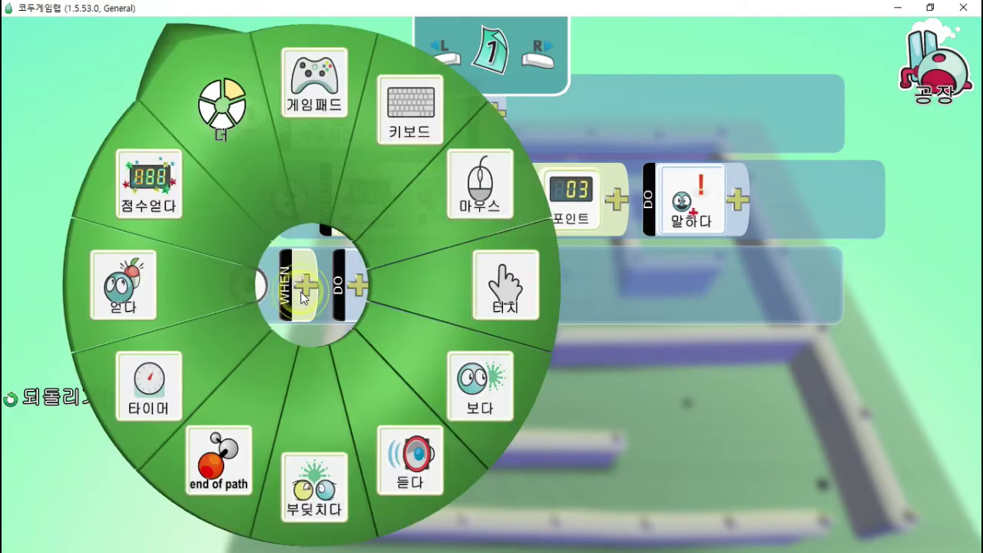
click(176, 209)
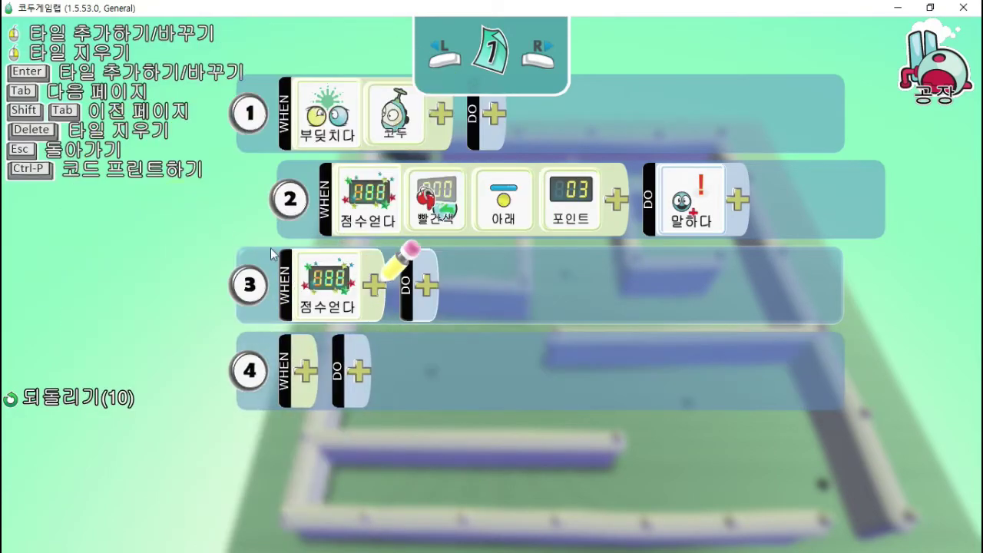
click(370, 285)
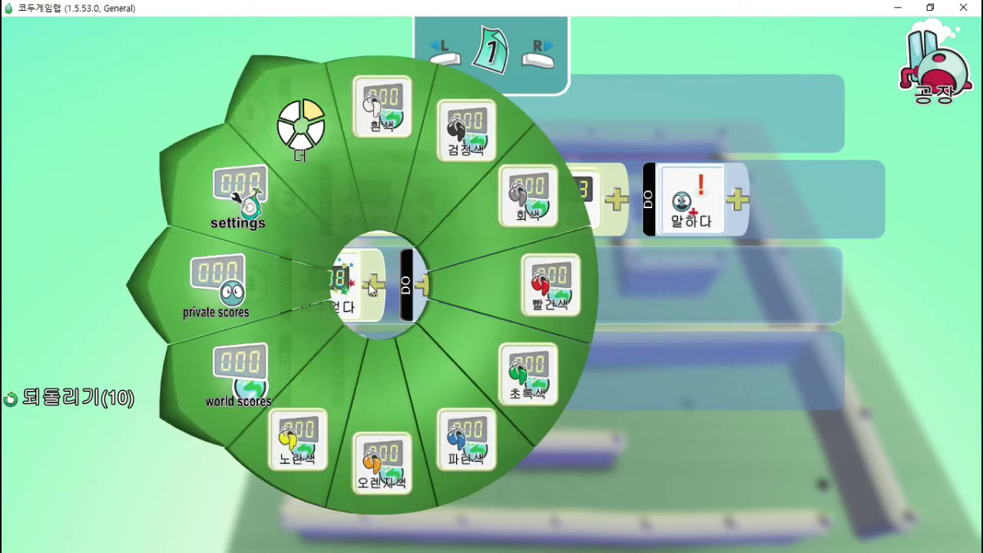
click(560, 273)
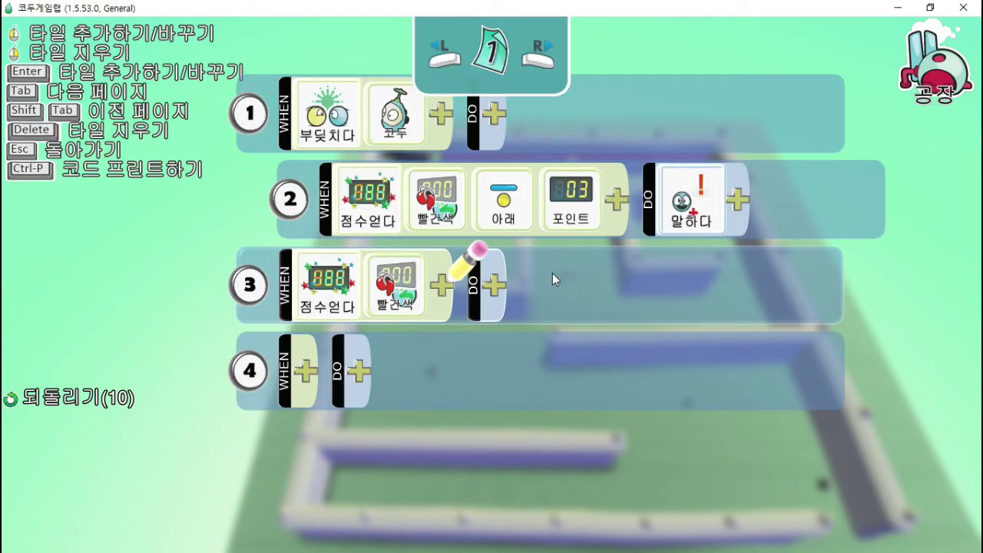
Complete rule 3's red score condition with the comparison >= and the value 03 포인트.
click(443, 285)
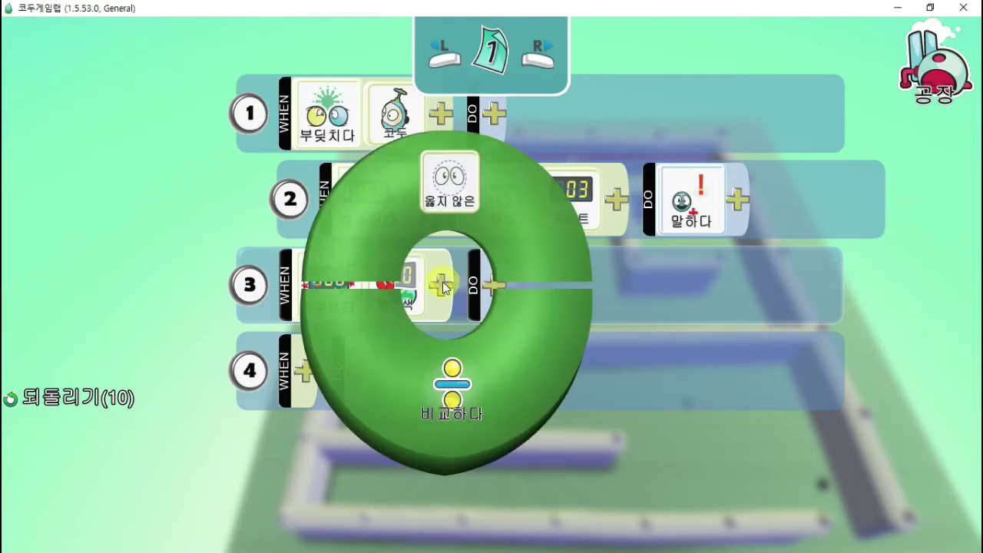
click(451, 384)
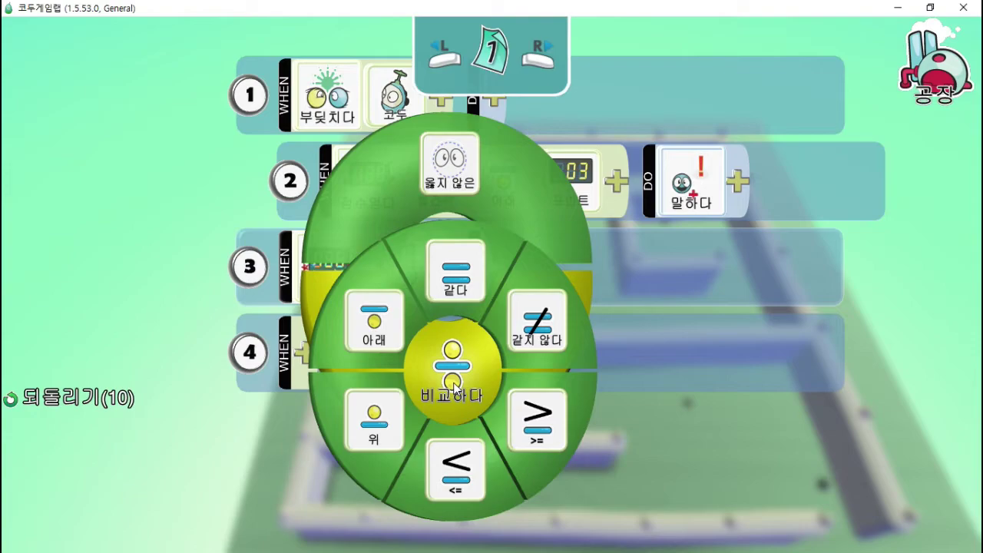
click(533, 413)
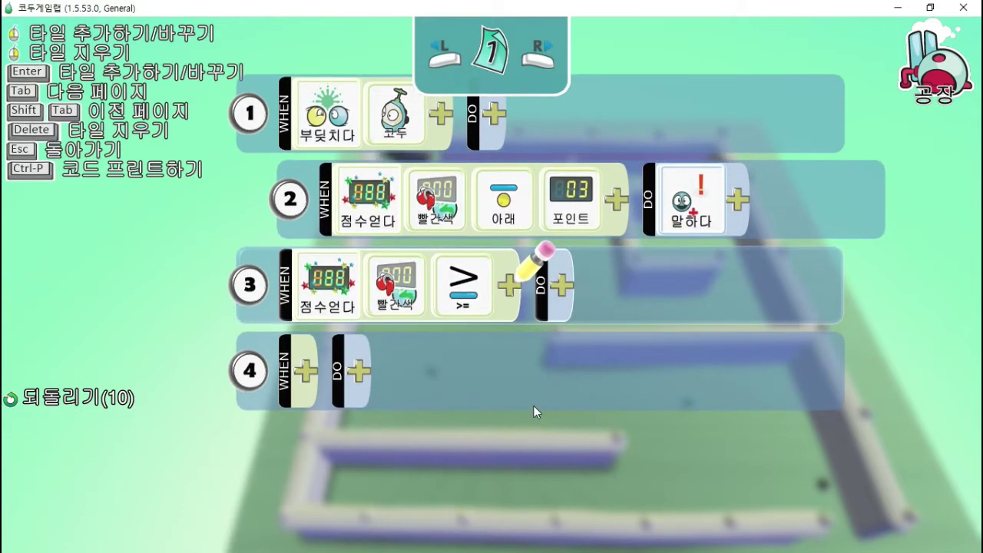
click(508, 284)
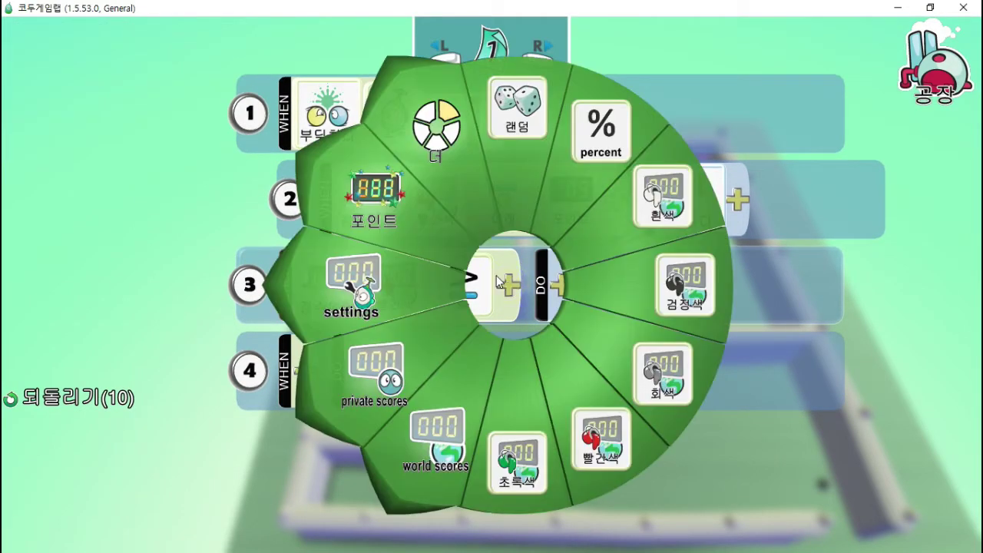
click(384, 215)
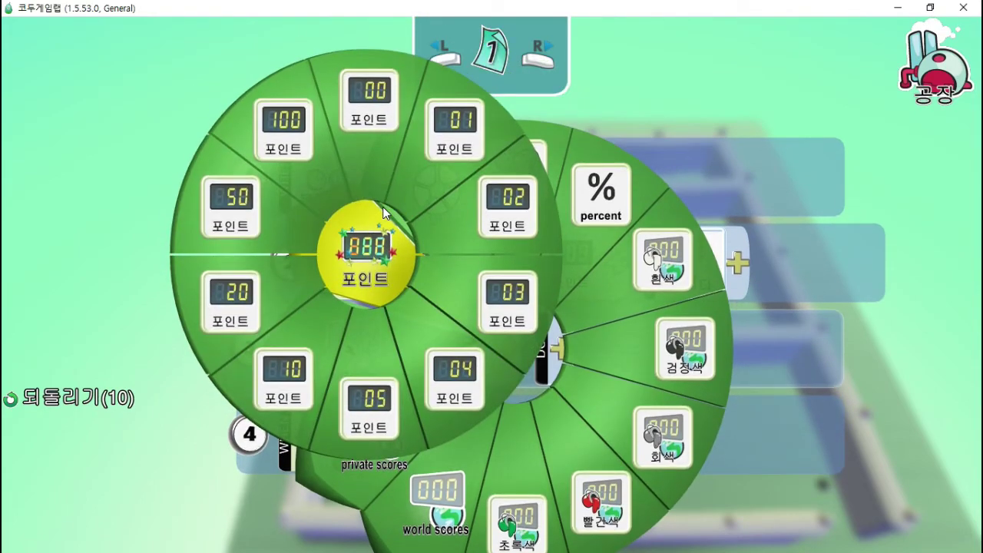
click(492, 309)
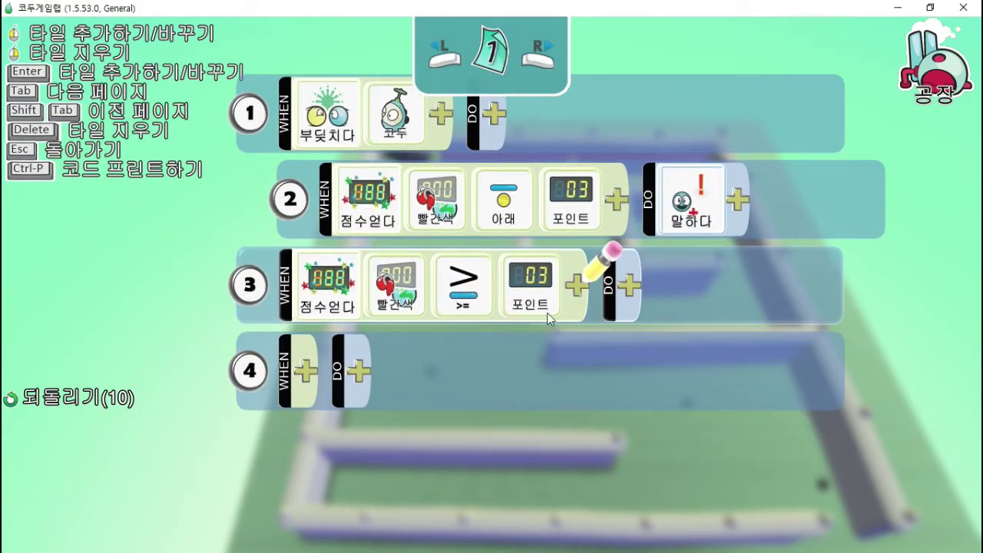
Set rule 3's DO action to 승리, indent the rule under rule 1, and close the factory's program.
click(630, 287)
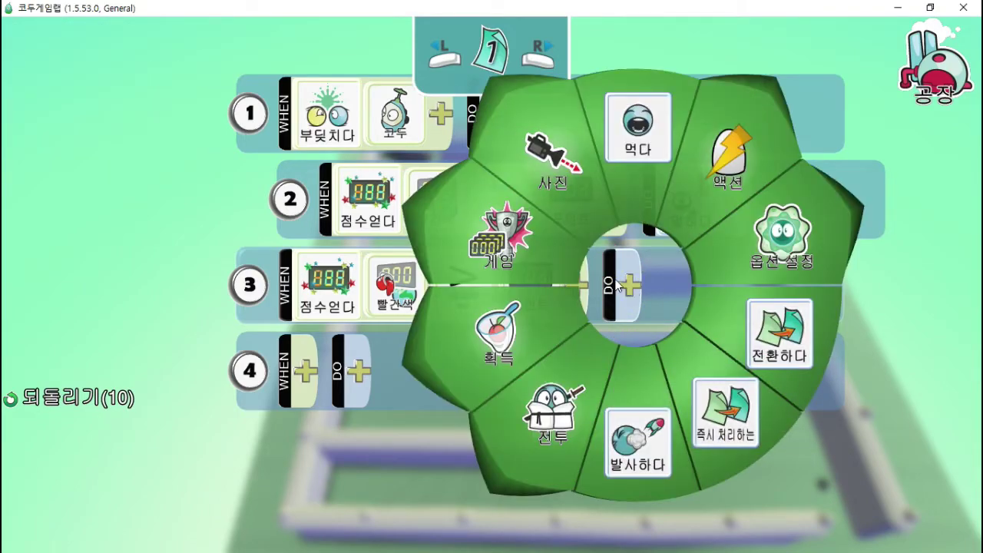
click(521, 251)
click(555, 355)
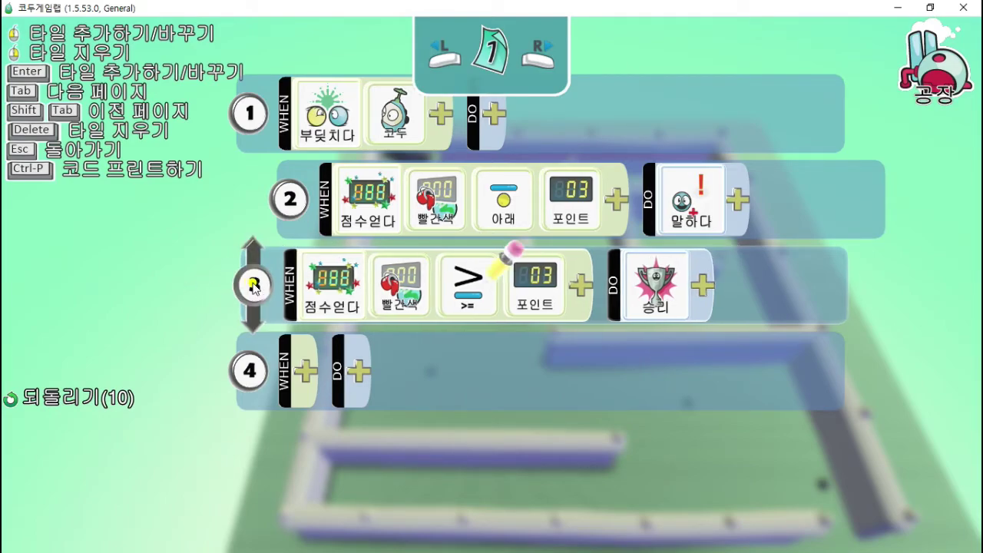
drag(253, 288, 311, 295)
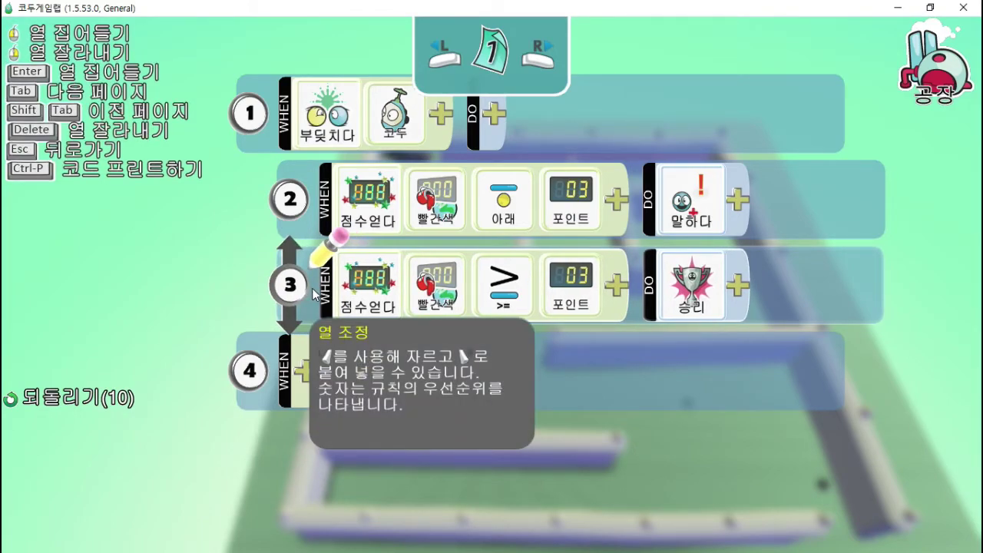
key(Escape)
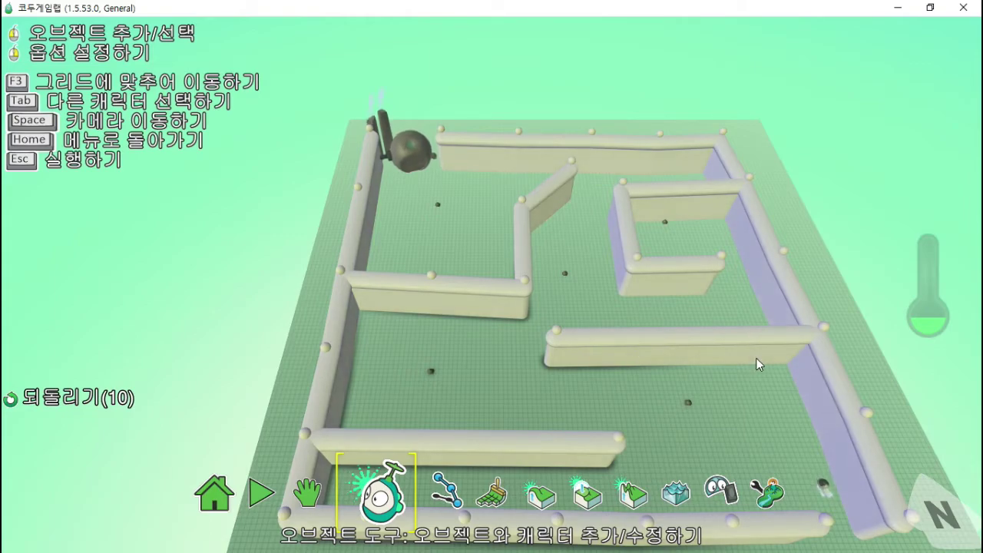
Run the game and steer Kodu through the maze to collect three rocks.
key(Escape)
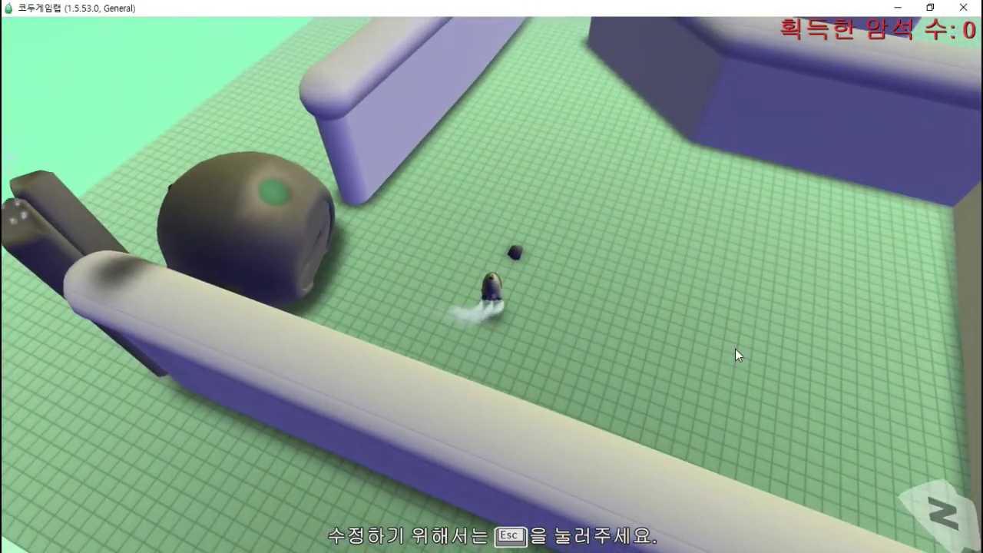
key(Up)
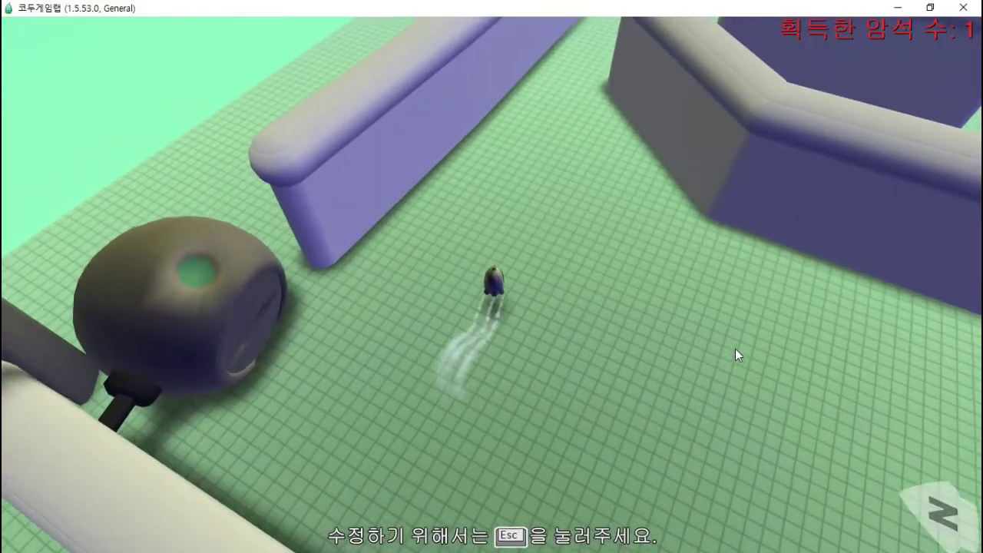
key(Left)
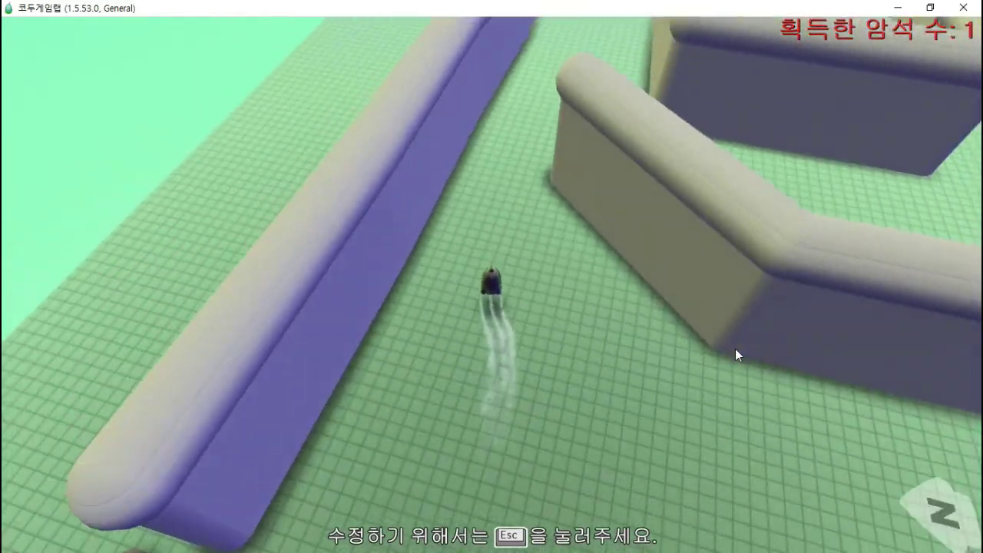
key(Right)
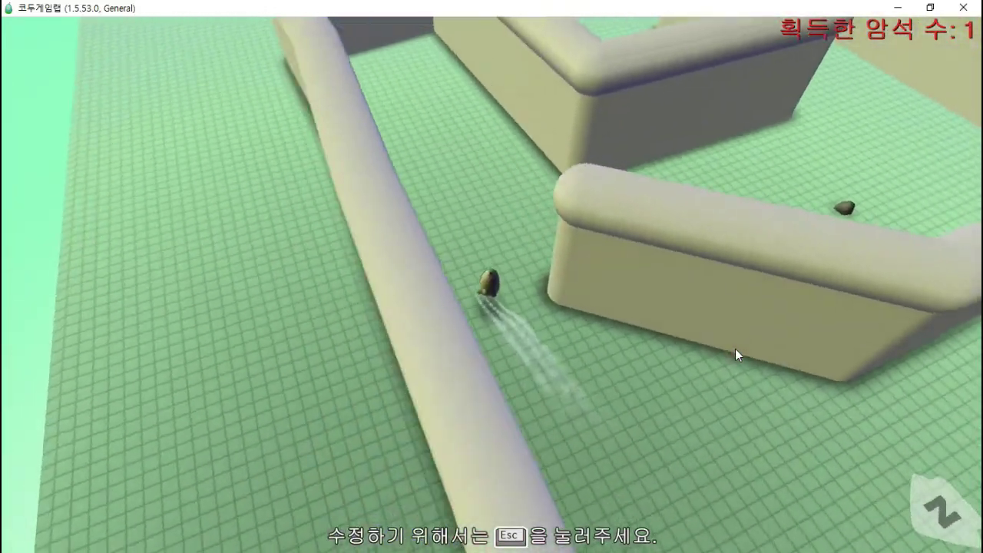
key(Right)
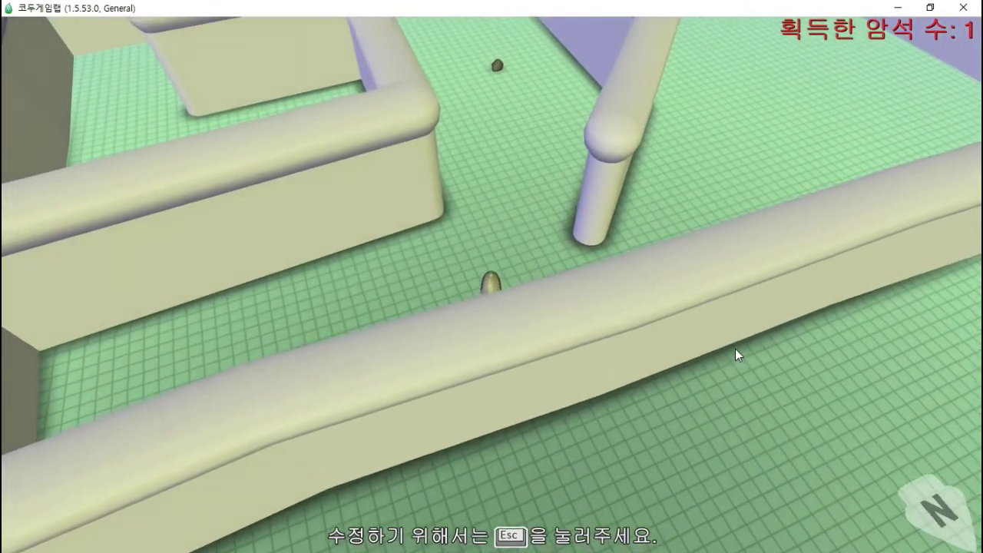
key(Left)
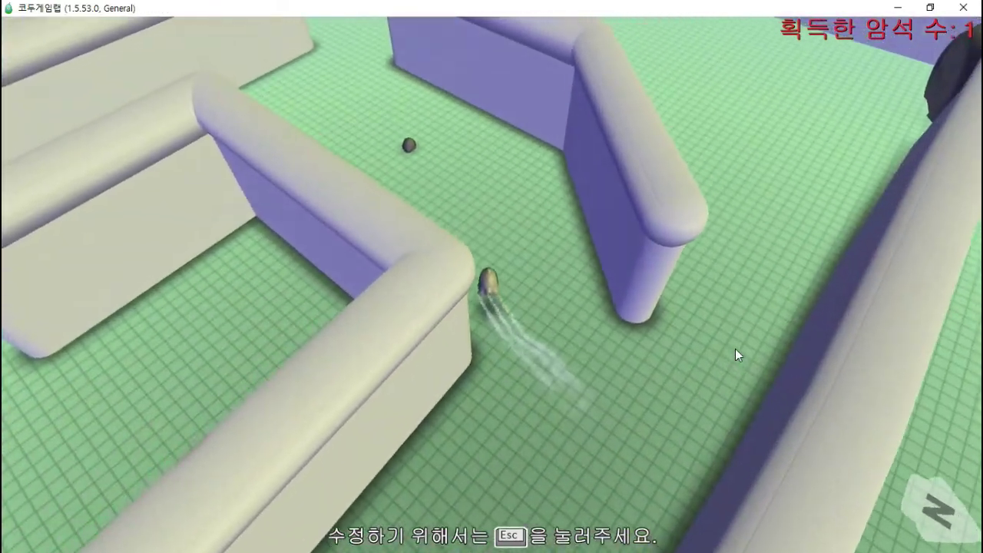
key(Up)
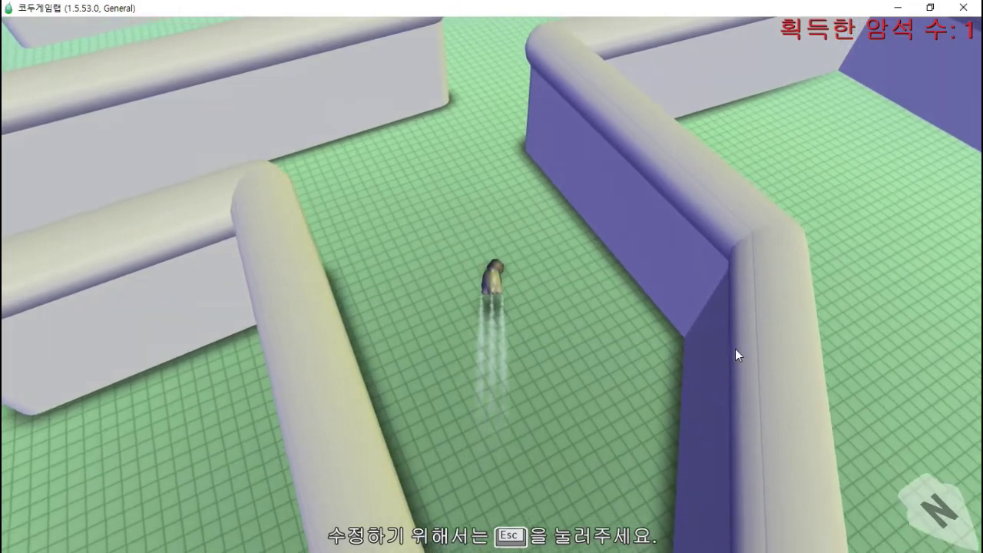
key(Up)
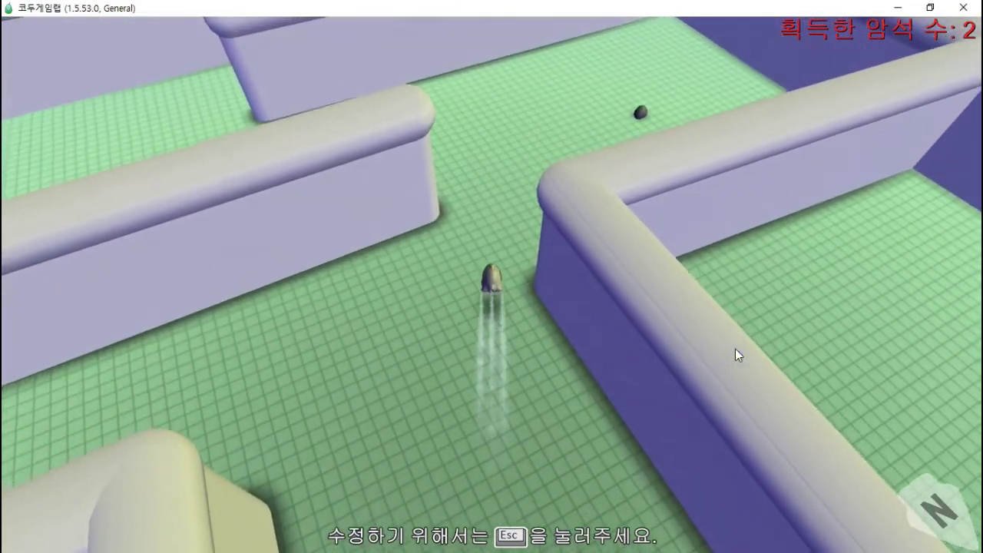
key(Right)
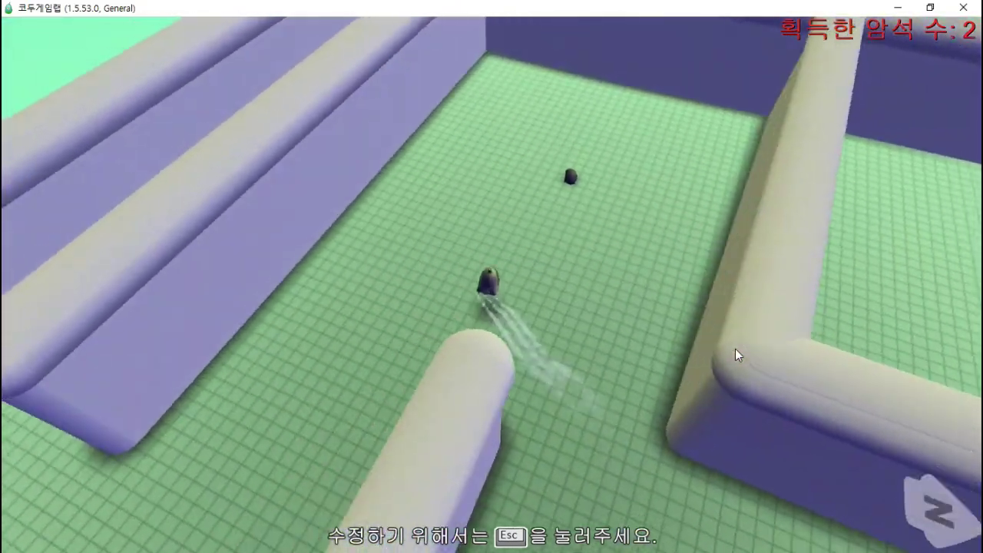
key(Up)
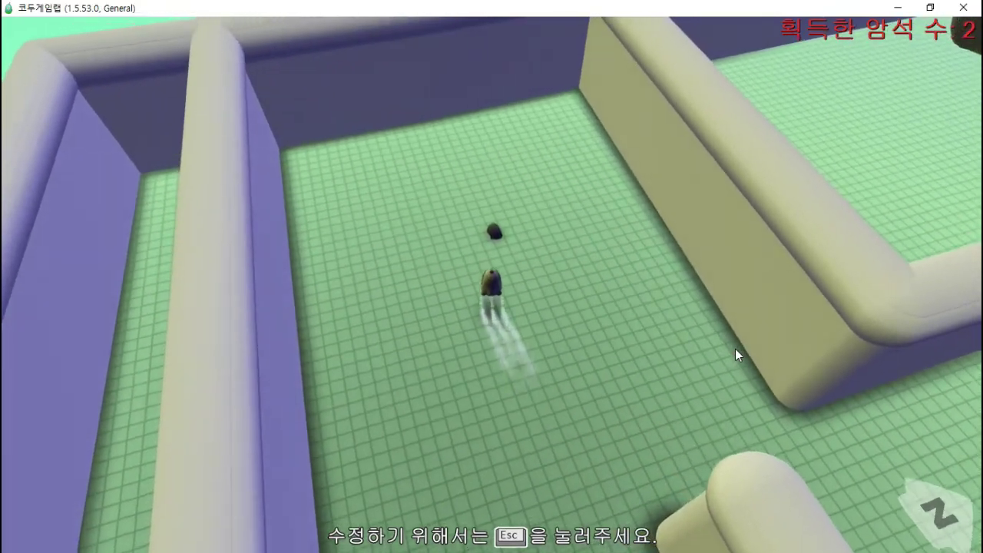
key(Right)
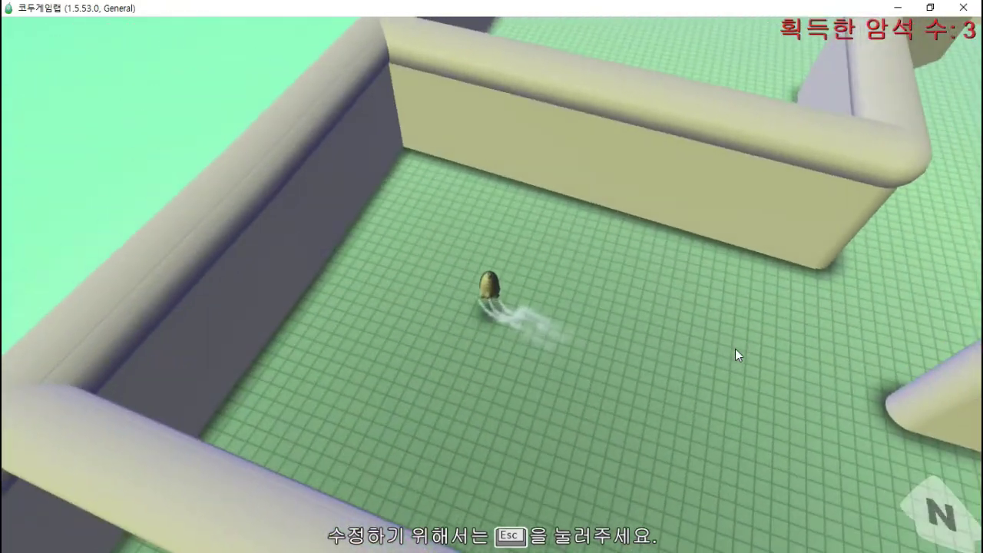
Steer Kodu back through the maze and bump into the exit factory to test the win rule.
key(Left)
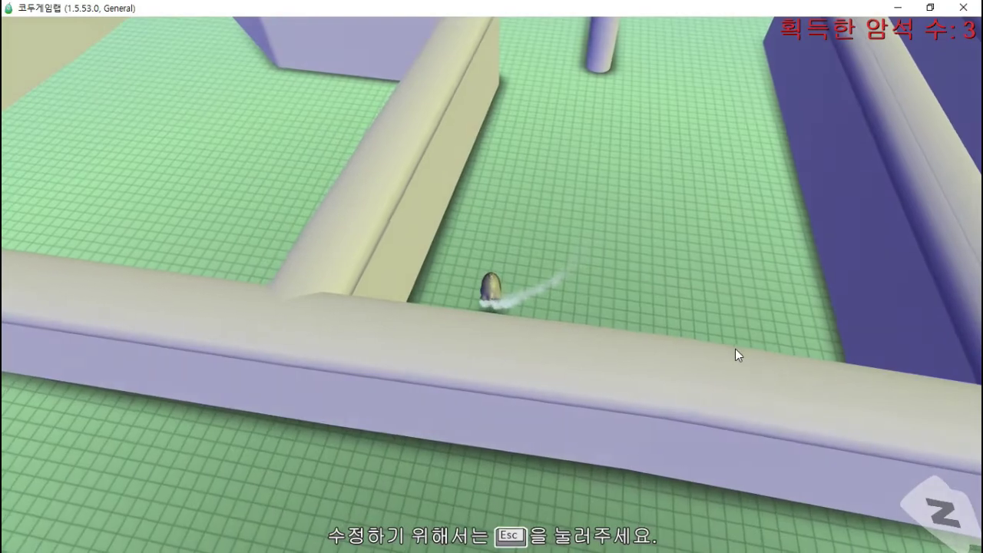
key(Left)
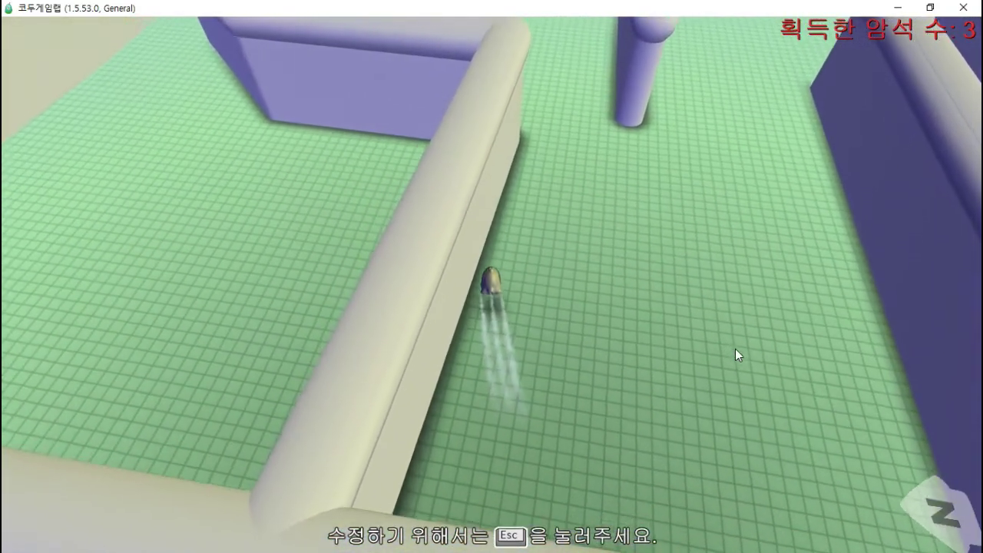
key(Left)
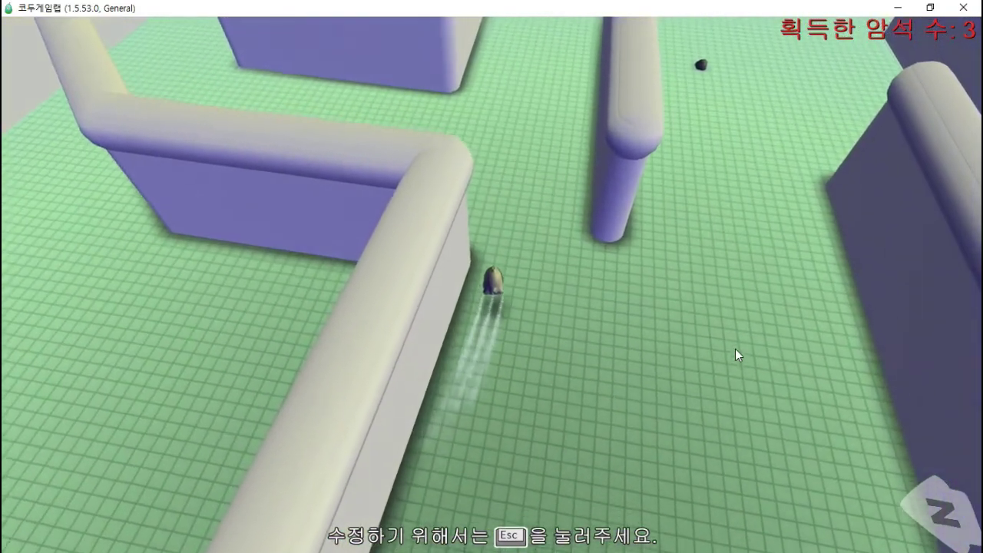
key(Left)
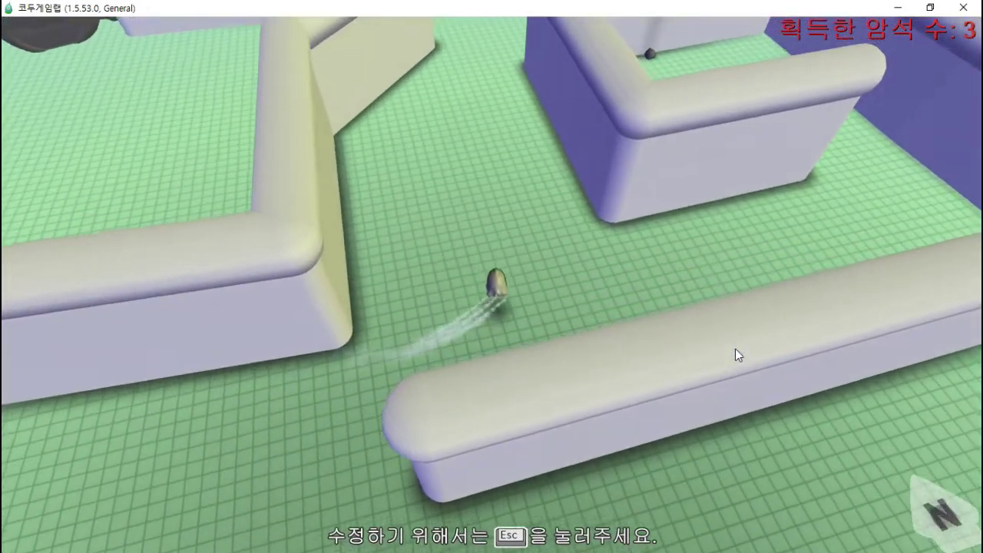
key(Left)
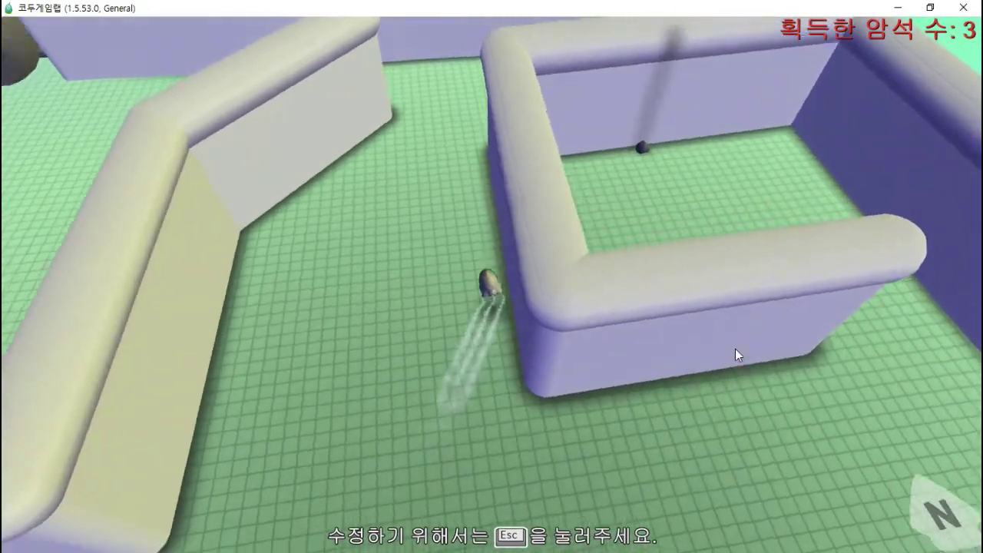
key(Left)
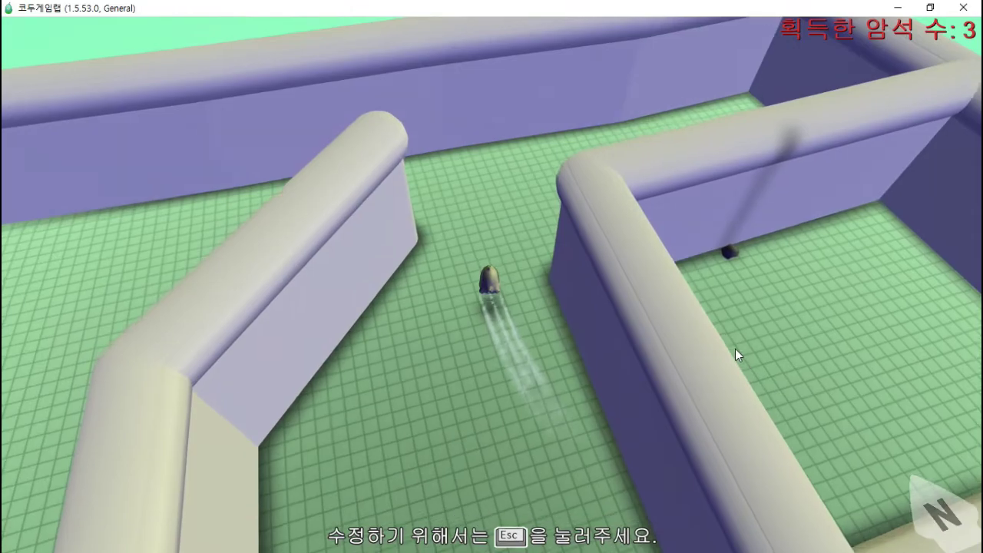
key(Left)
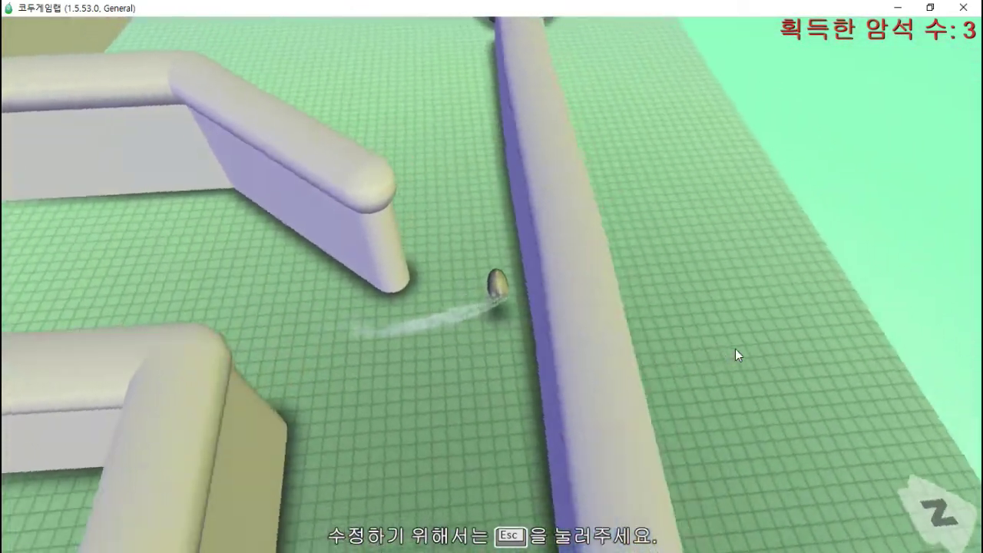
key(Left)
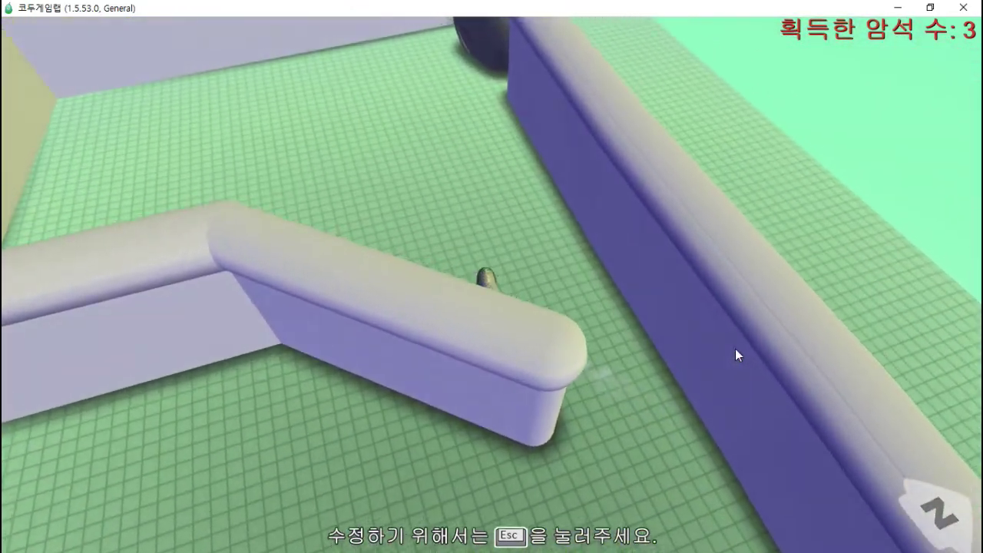
key(Right)
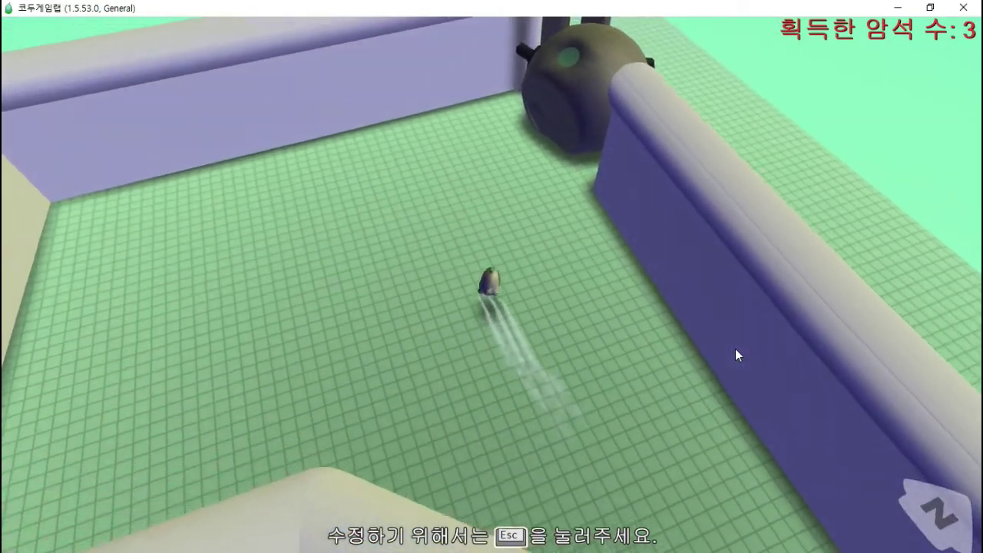
key(Right)
key(Left)
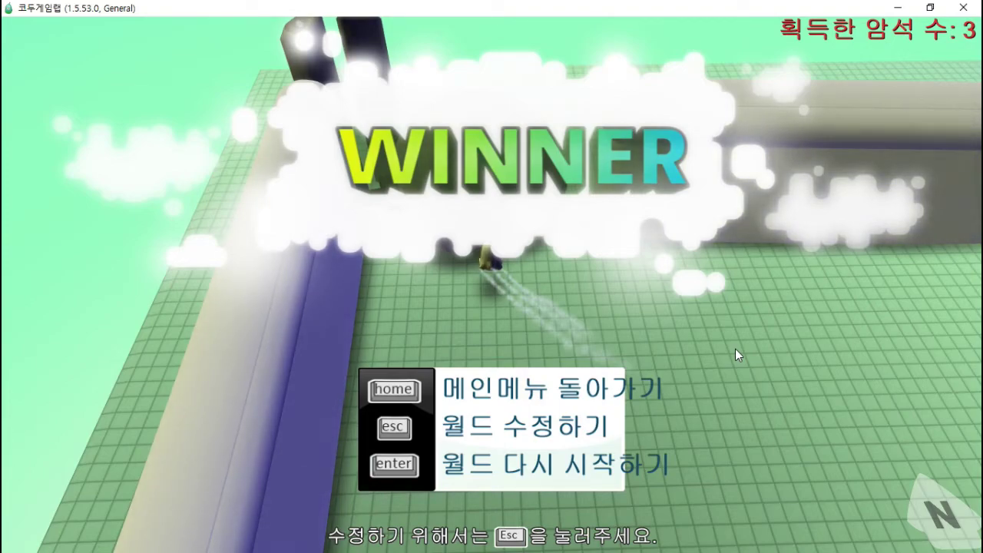
Return to editing, add a tall narrow tree at the closed end of the middle-left corridor, and move the nearby rock beside it.
key(Escape)
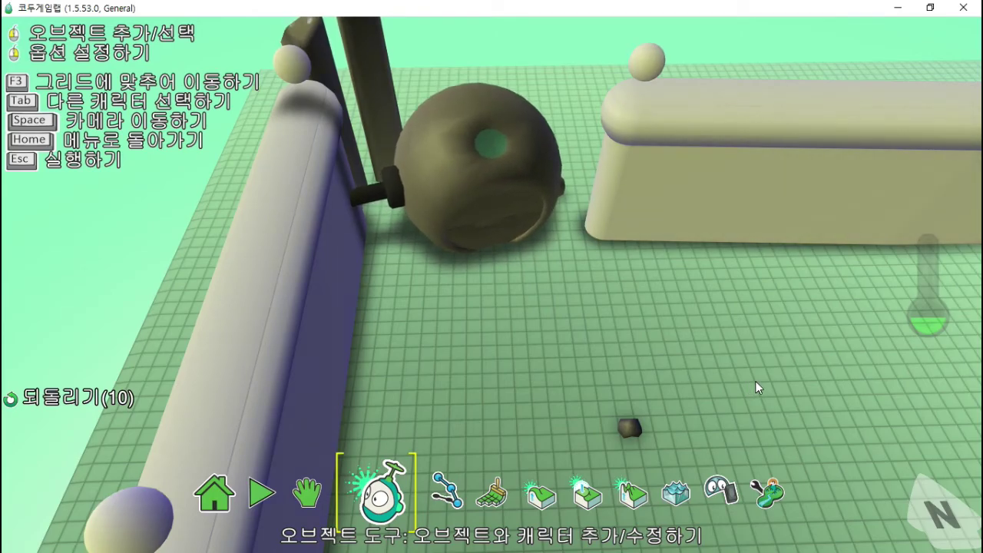
key(space)
drag(841, 404, 662, 295)
scroll(662, 296, down, 5)
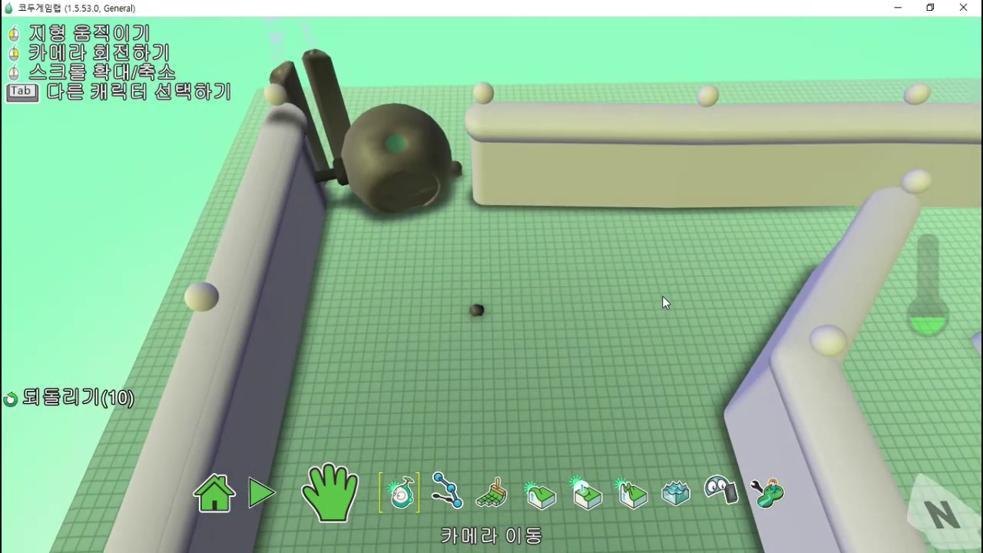
drag(757, 379, 601, 209)
key(space)
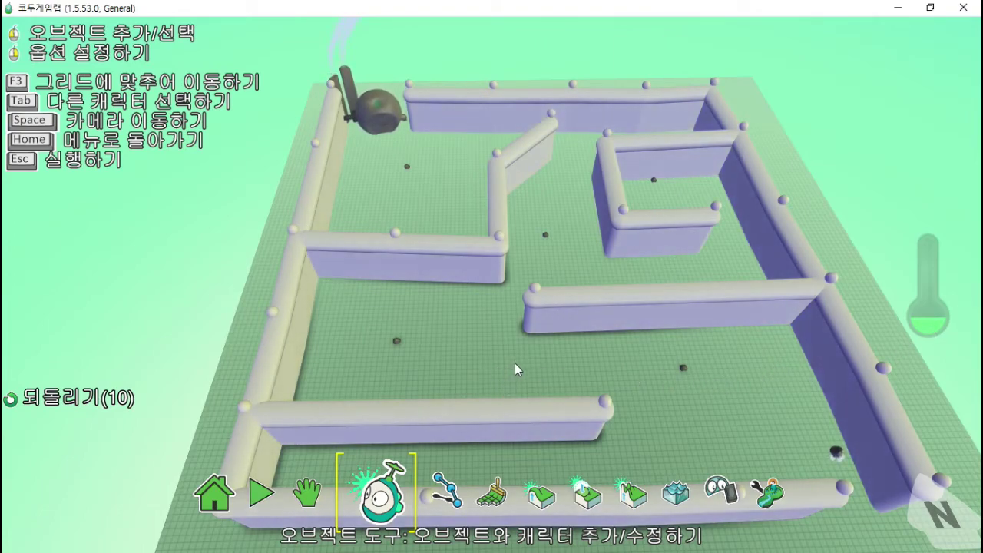
right_click(348, 310)
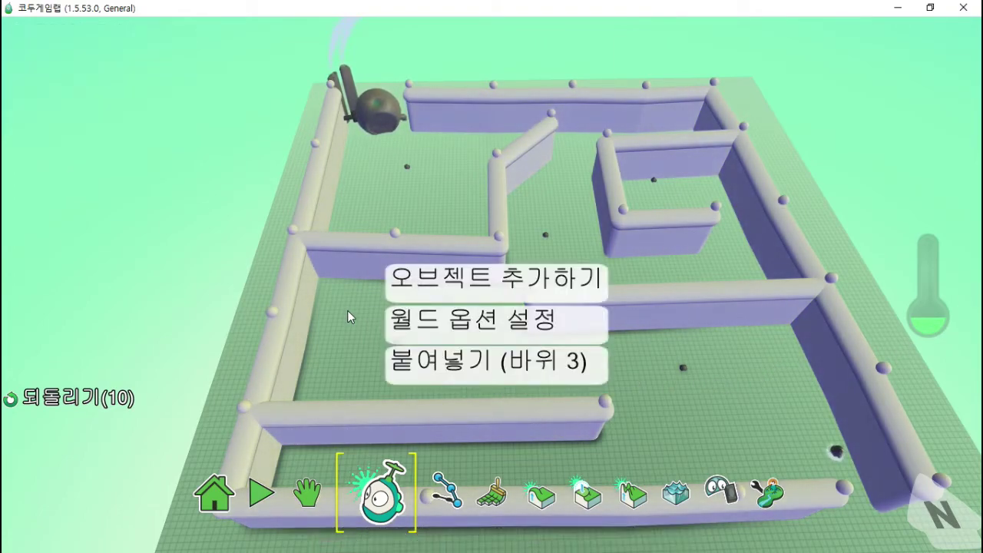
click(419, 281)
click(381, 432)
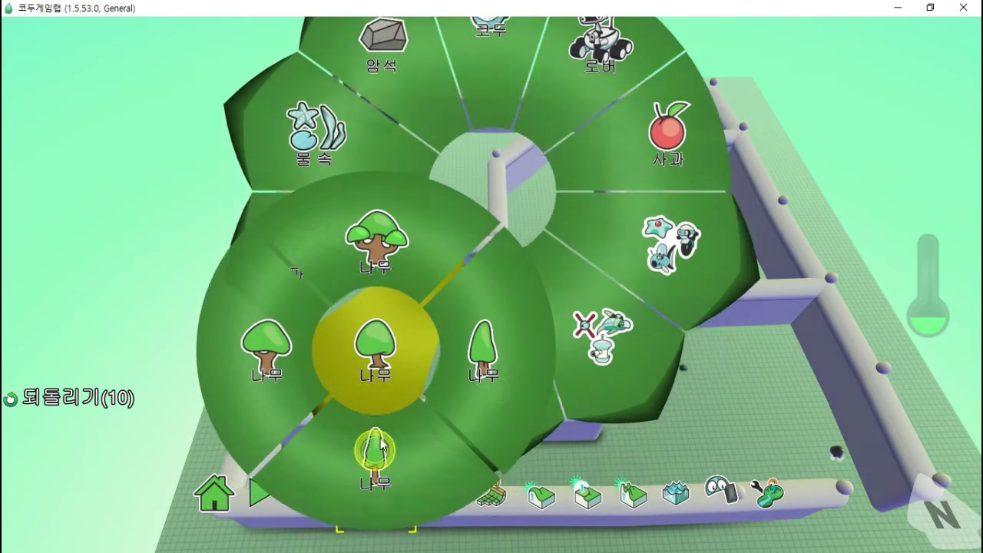
click(465, 367)
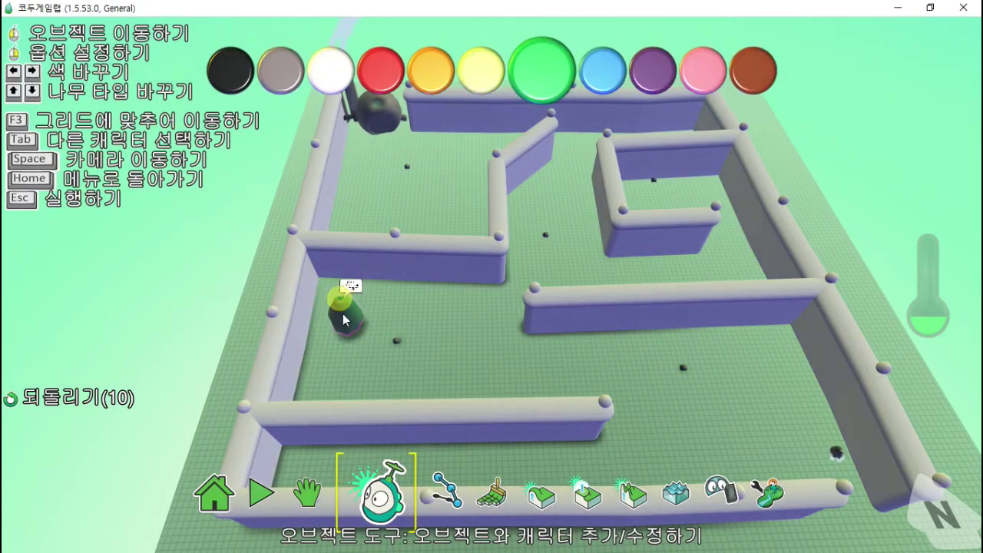
click(395, 339)
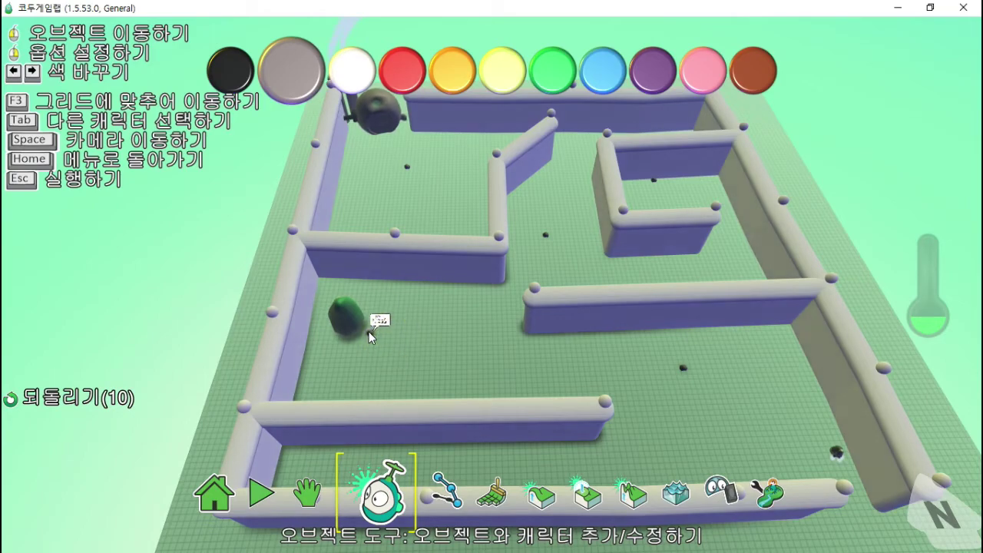
Program the tree's rule 1 with the WHEN condition 보다, 코두, 가까이.
click(351, 317)
right_click(351, 317)
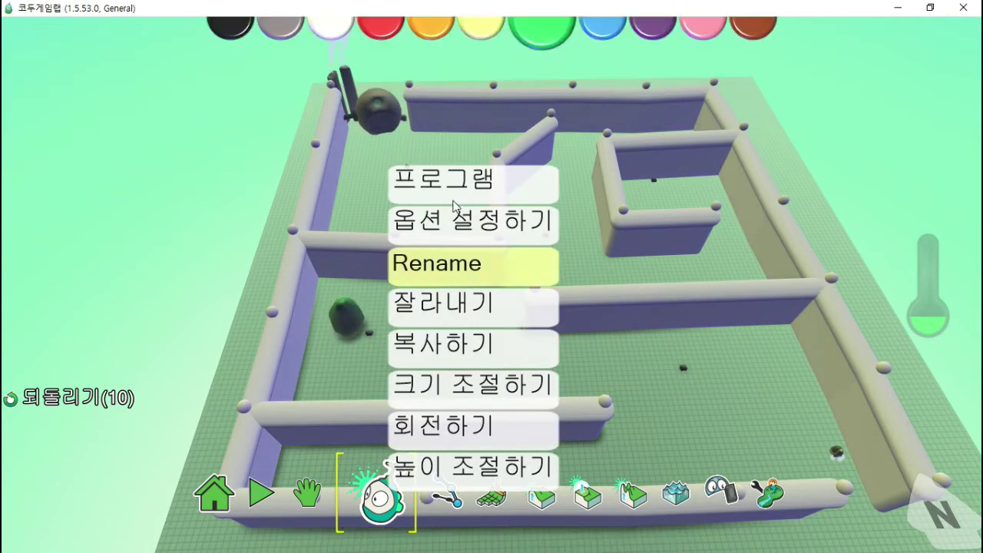
click(465, 190)
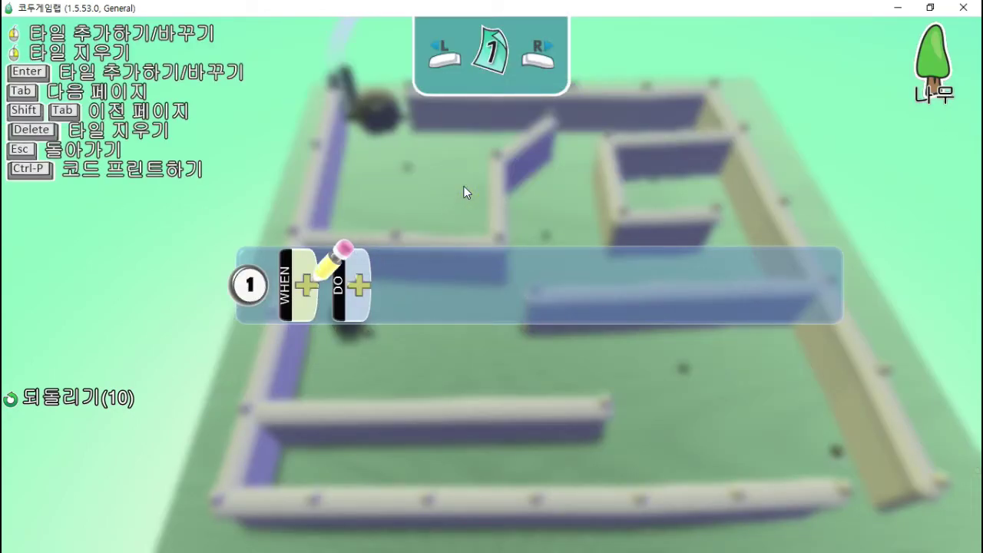
click(308, 284)
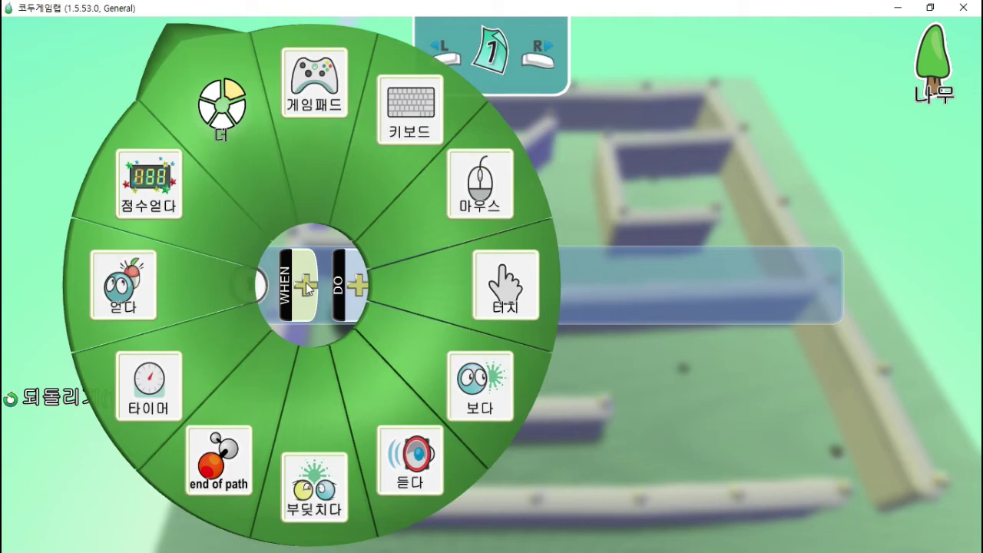
click(496, 400)
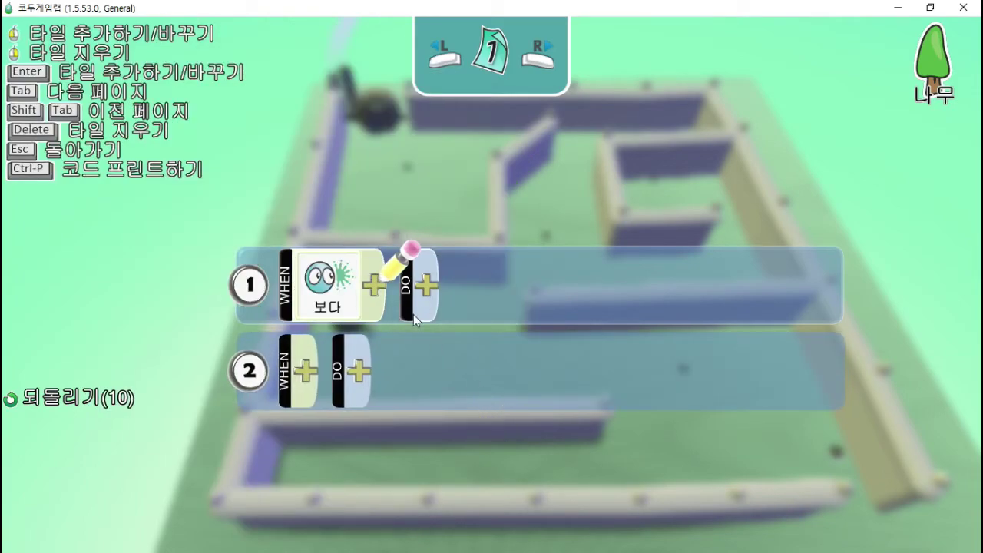
click(374, 286)
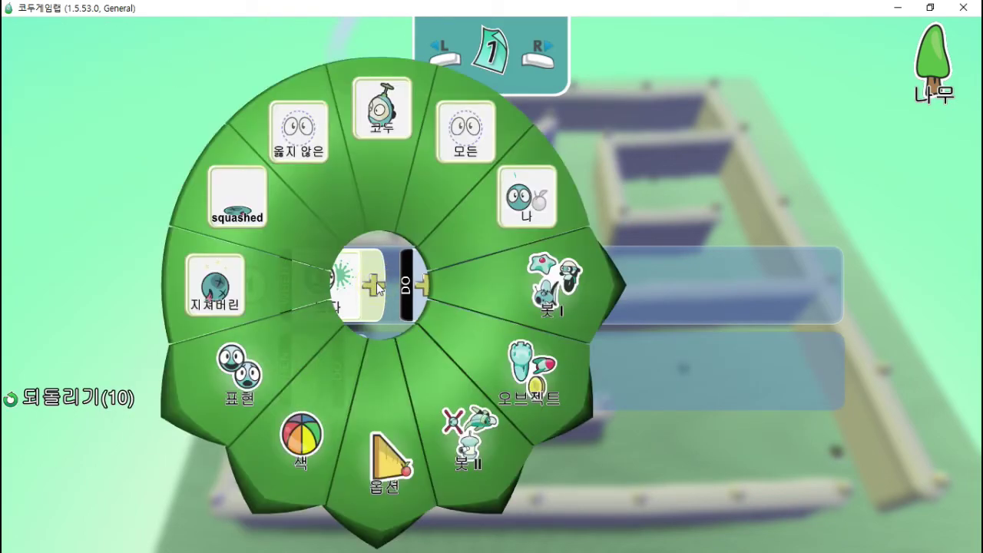
click(382, 148)
click(451, 285)
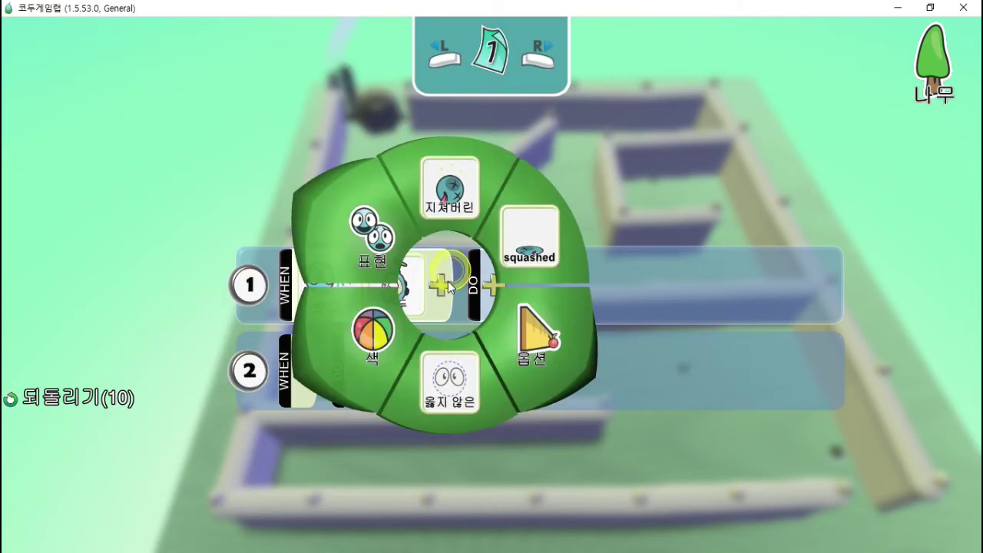
click(513, 322)
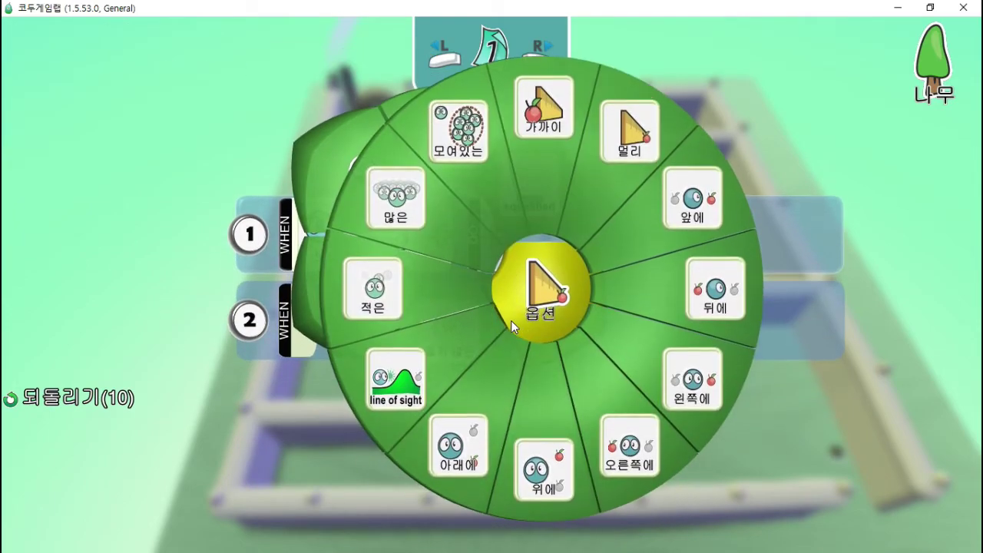
click(534, 142)
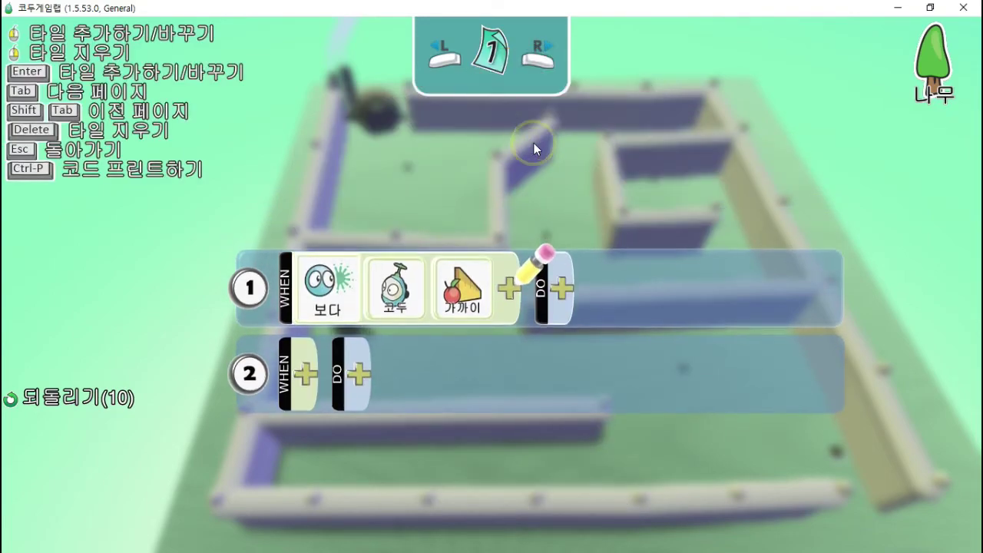
Set the tree's rule 1 DO action to 말하다 with the text "나무 근처에 암석이 있어!" and close the program.
click(566, 290)
click(635, 203)
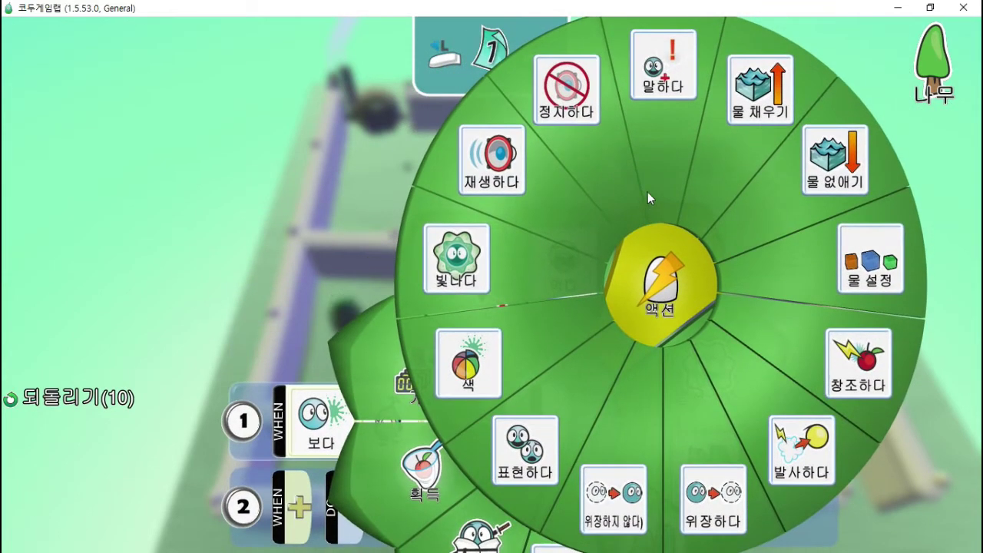
click(648, 197)
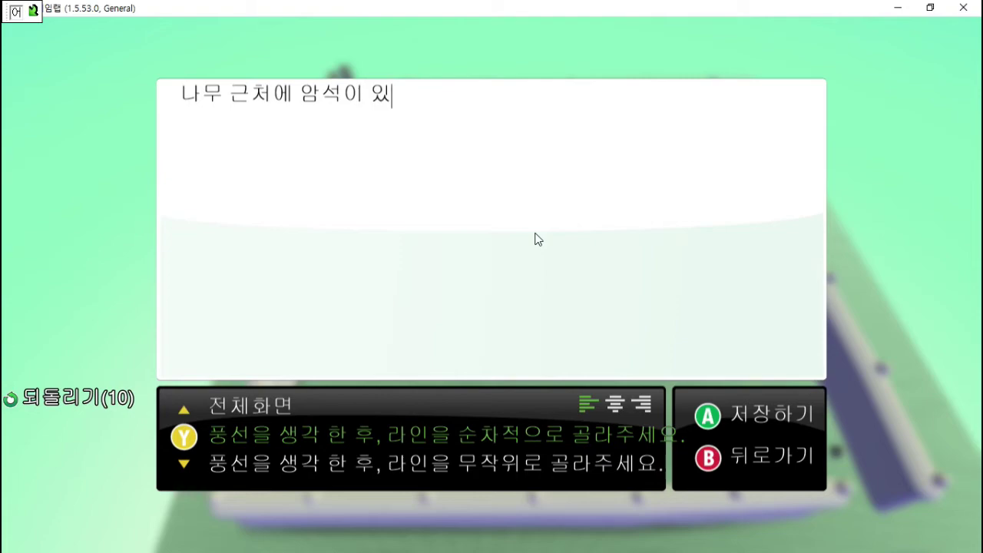
click(734, 413)
key(Escape)
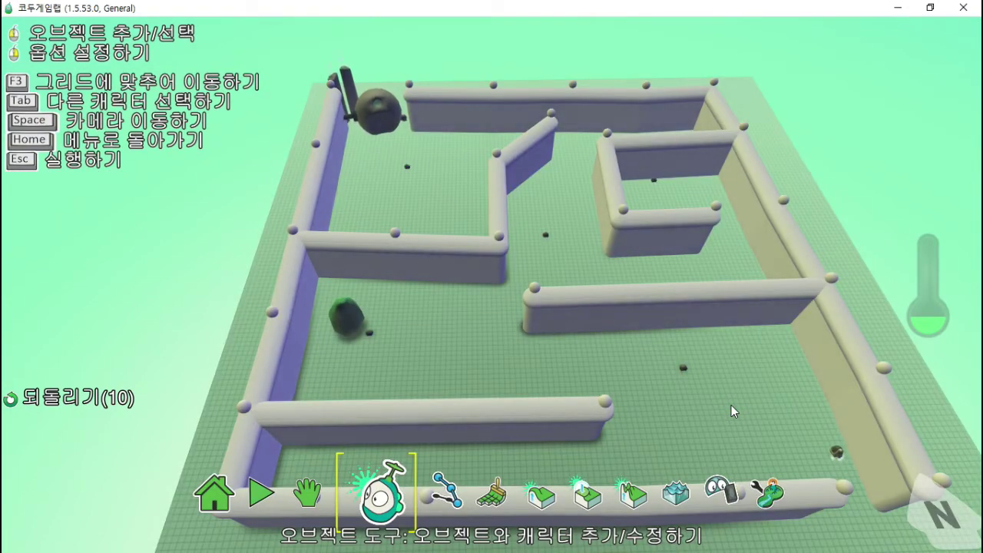
Move the rock behind the tree, then run the game and steer Kodu up to the tree to test its message.
click(370, 329)
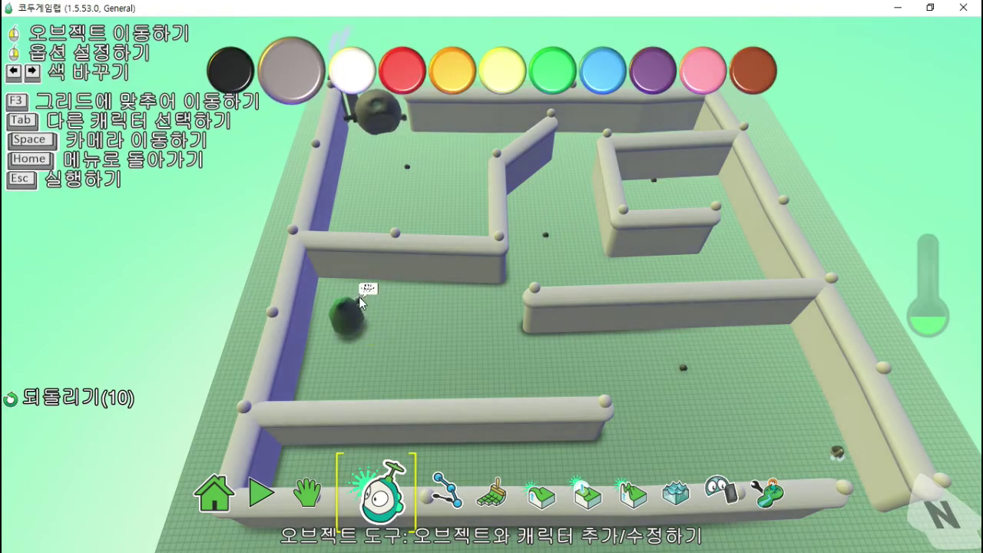
key(Escape)
key(Escape)
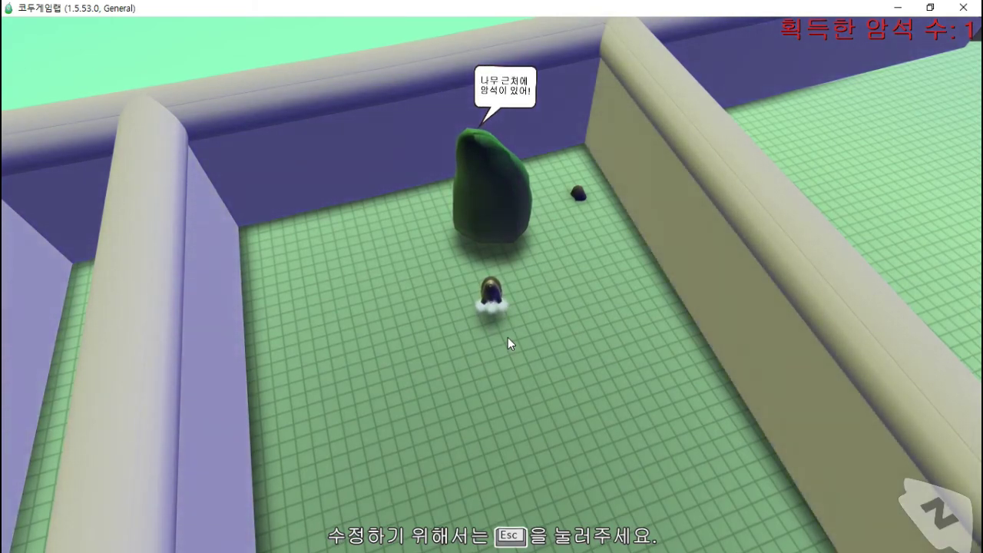
key(Escape)
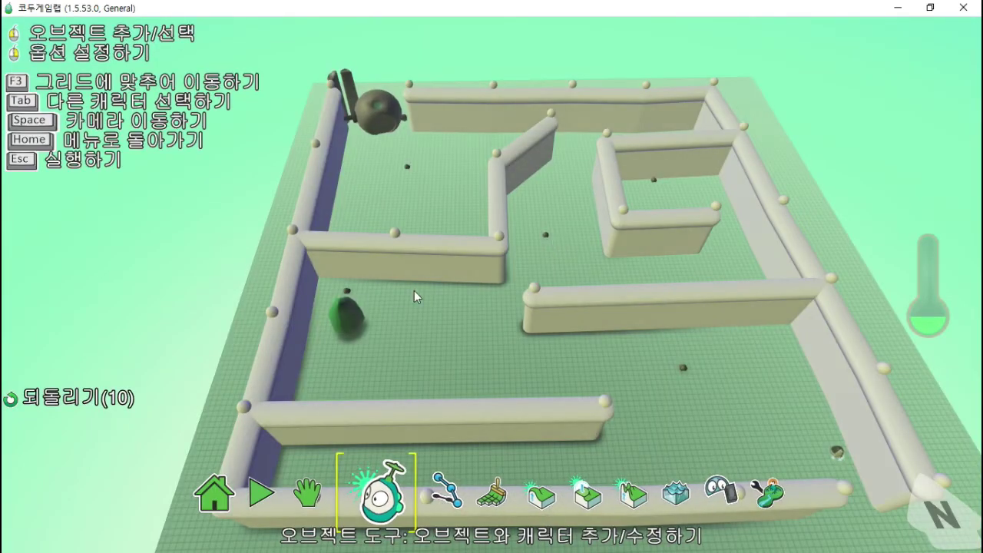
Move the rock from behind the tree to a spot hidden inside the tree's base.
click(344, 290)
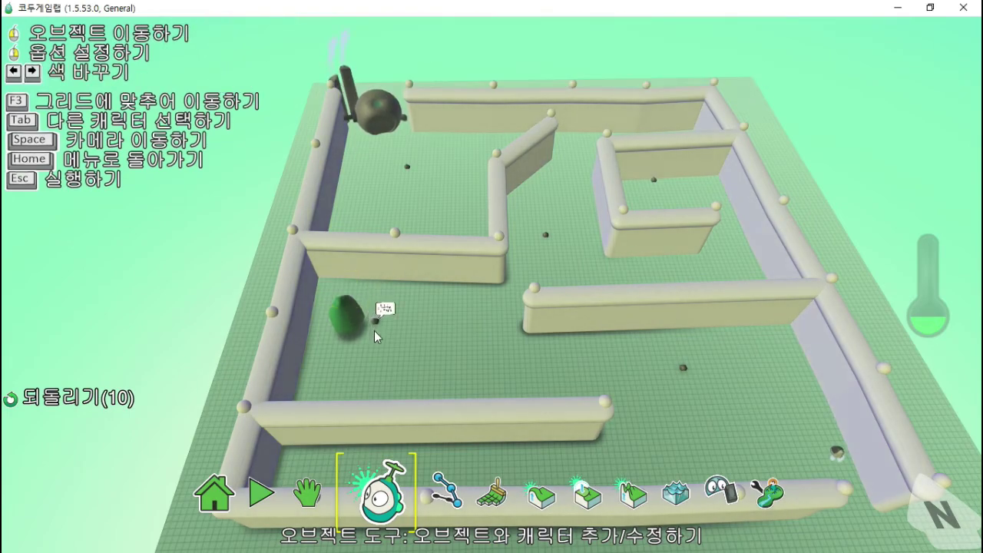
click(340, 332)
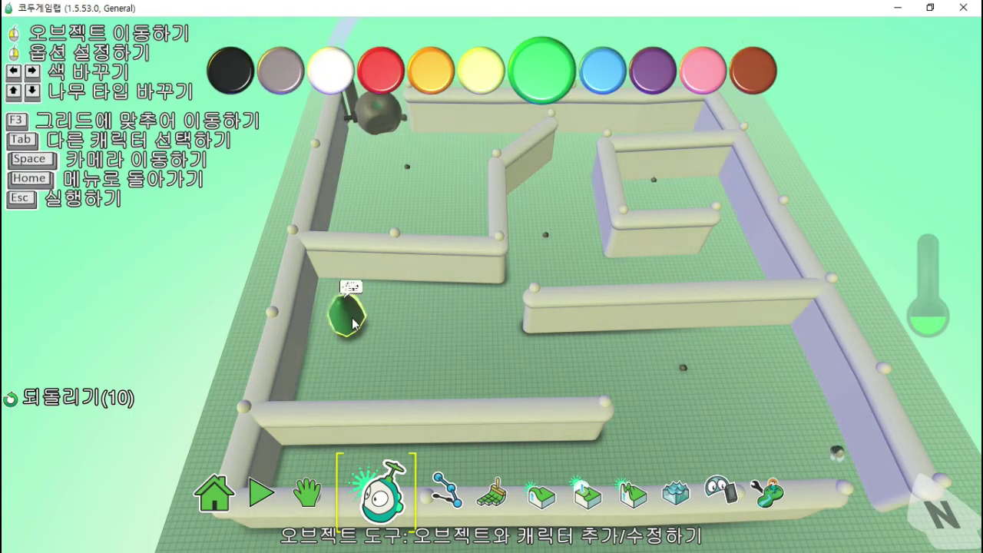